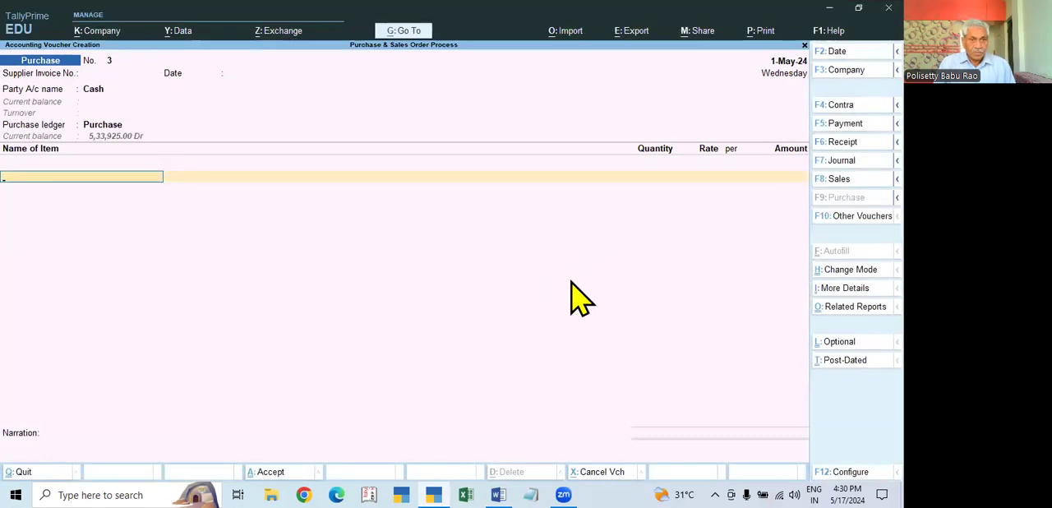
- Reopen voucher entry from the gateway and set the purchase voucher's date to 1.5
key(Escape)
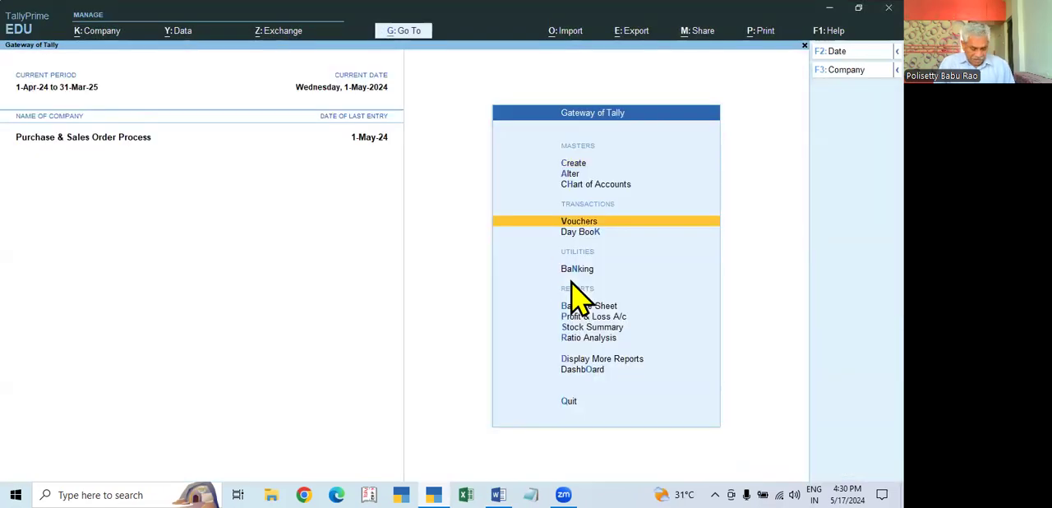
key(Return)
key(F2)
text(1.5)
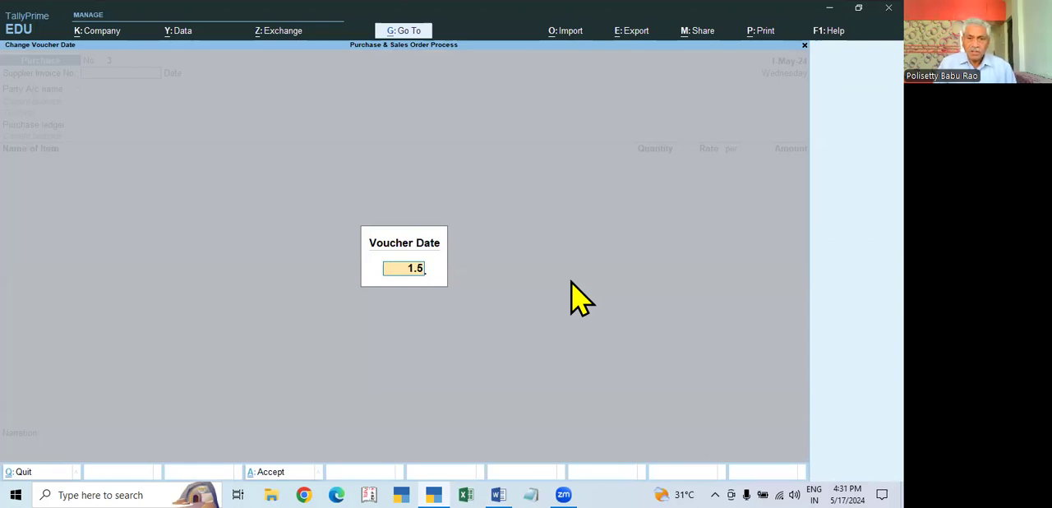
key(Return)
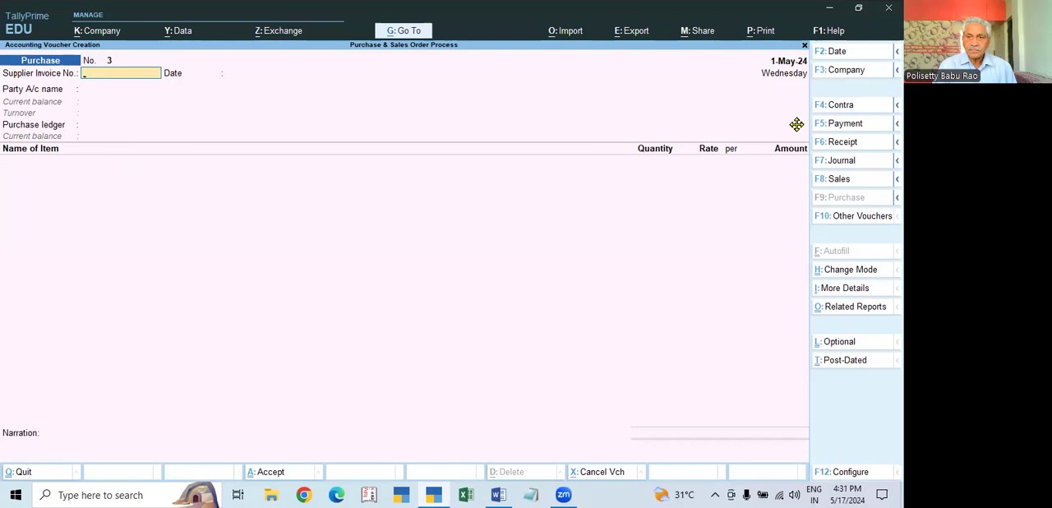
- Examine the vouchers recorded in the Day Book for the period 1-Apr-24 to 1-May-24
key(Escape)
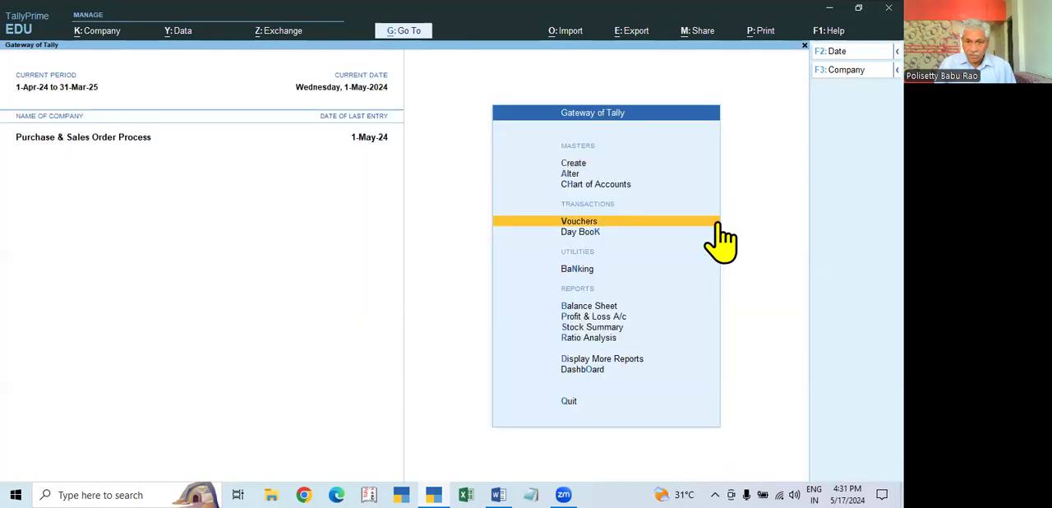
click(719, 233)
key(F2)
key(Return)
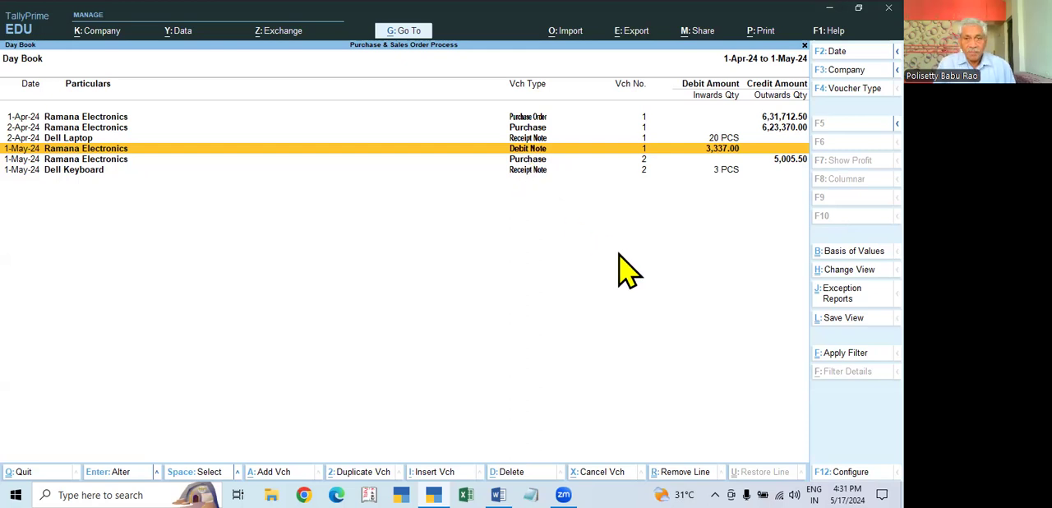
key(Down)
key(Escape)
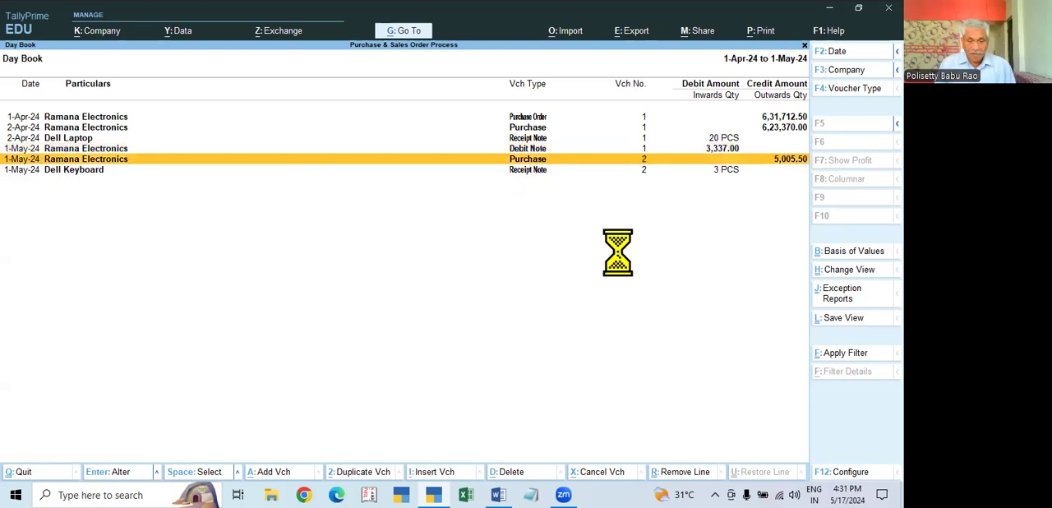
key(Escape)
key(Escape)
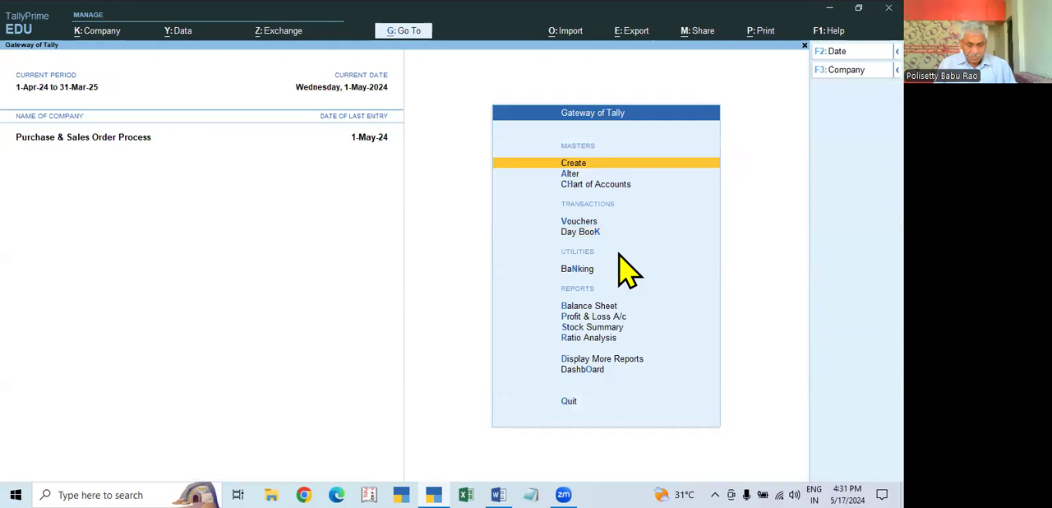
- Open voucher entry, activate the inactive Sales Order voucher type and switch the voucher to it
key(v)
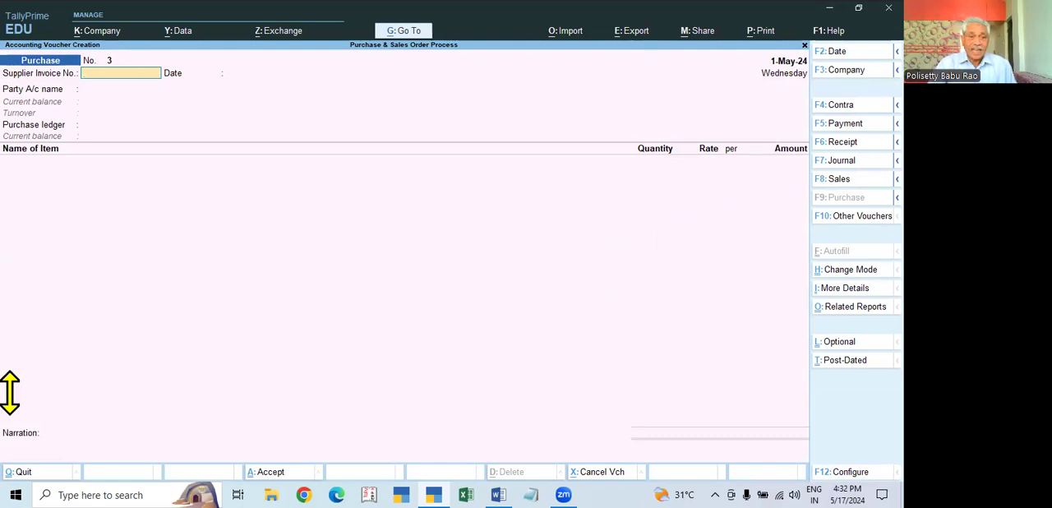
click(68, 113)
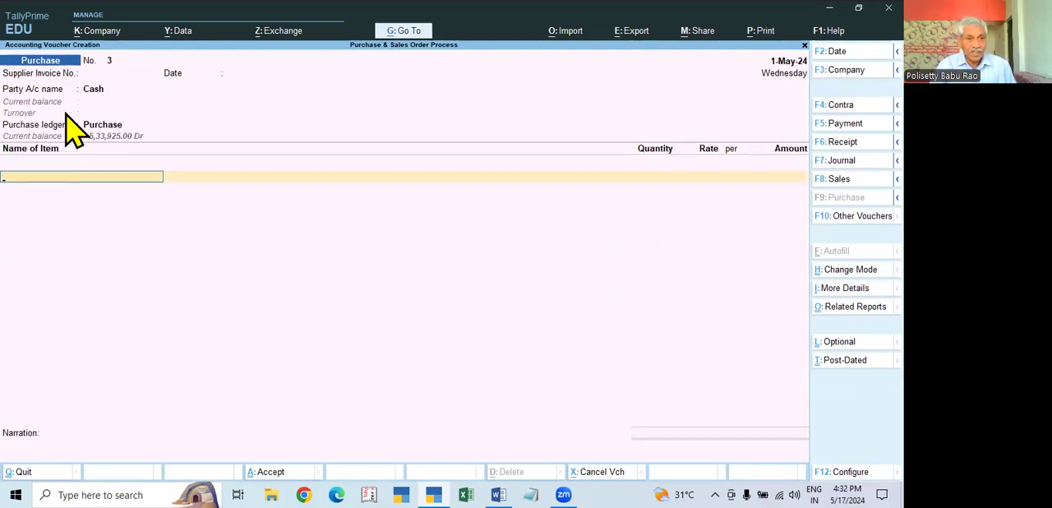
click(89, 94)
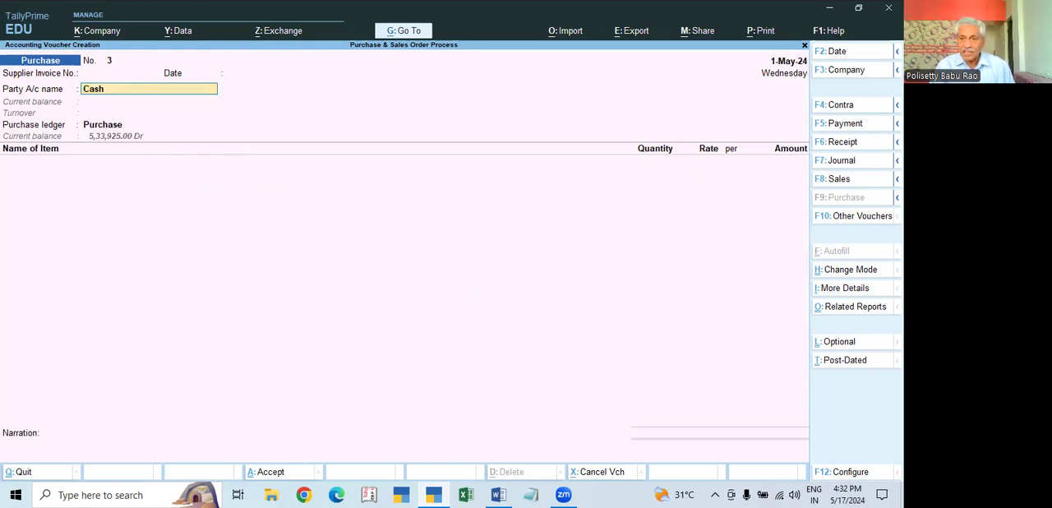
key(F10)
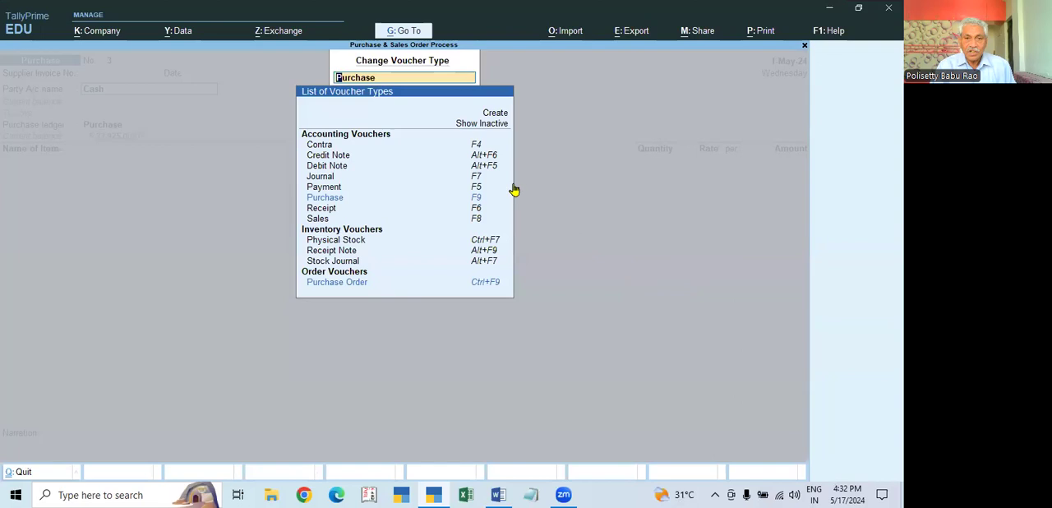
click(485, 123)
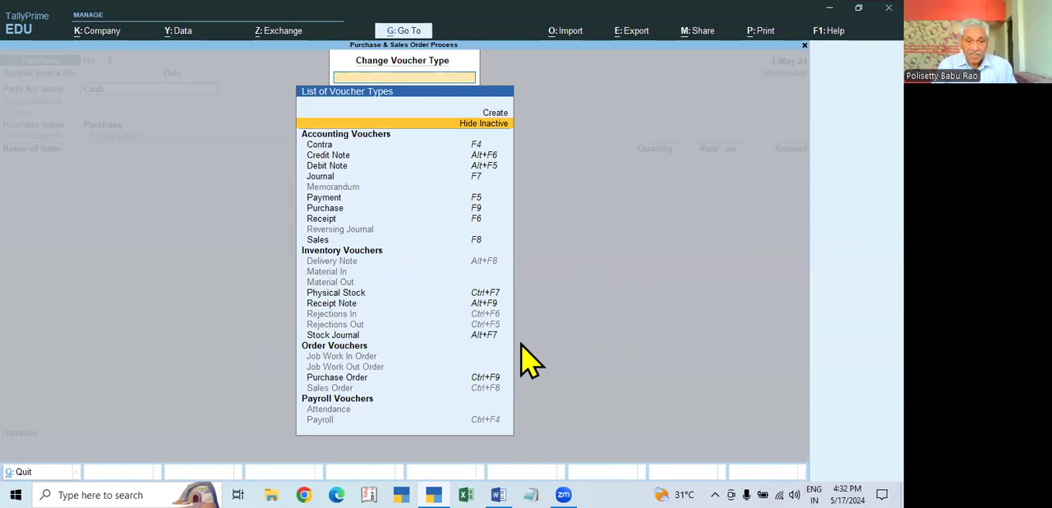
click(336, 389)
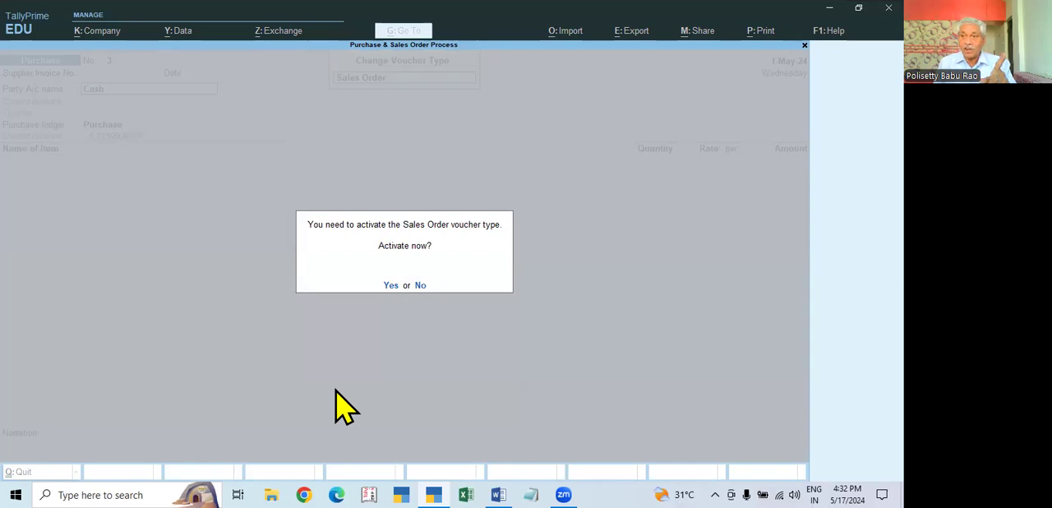
key(y)
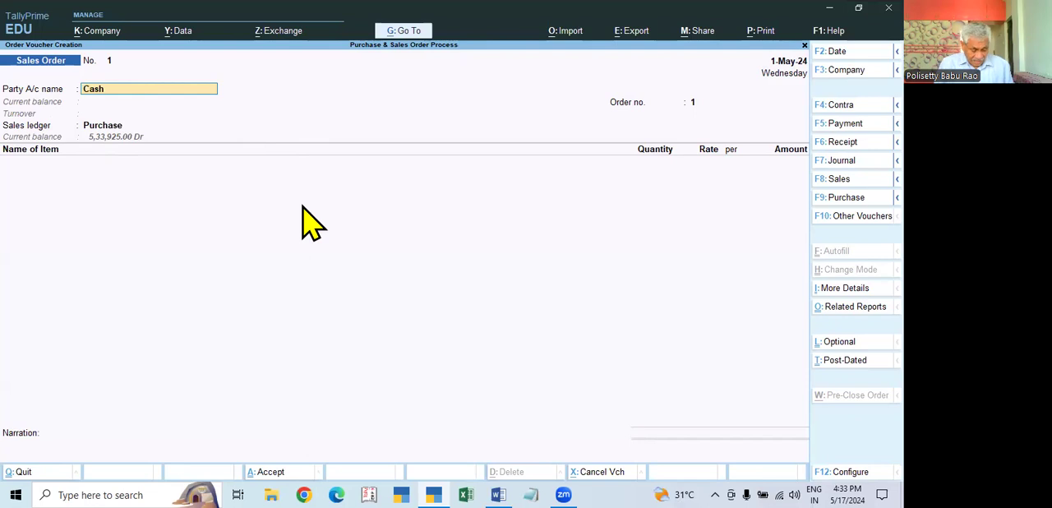
- Start a new ledger from the sales order's party account and name it Excel Electronics
key(alt+c)
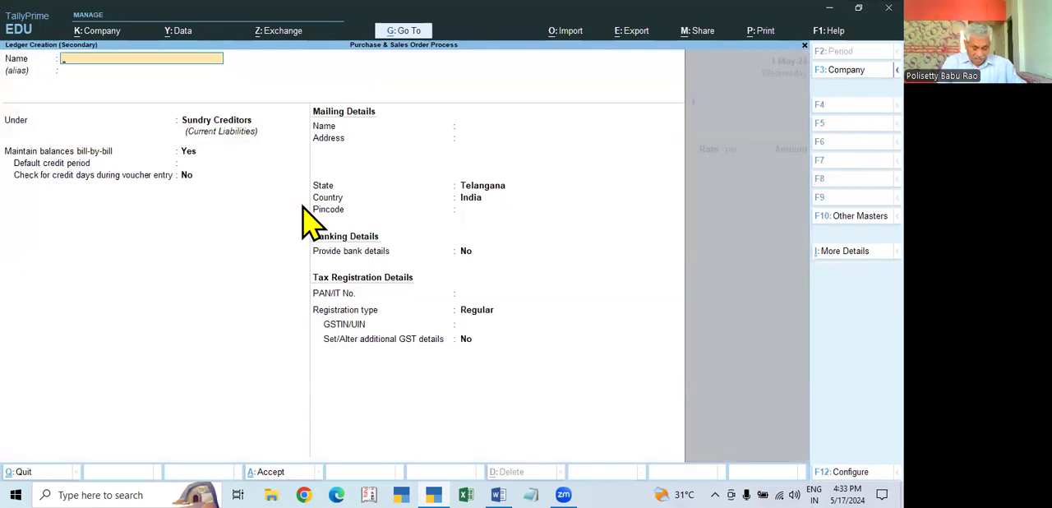
text(R)
key(BackSpace)
key(BackSpace)
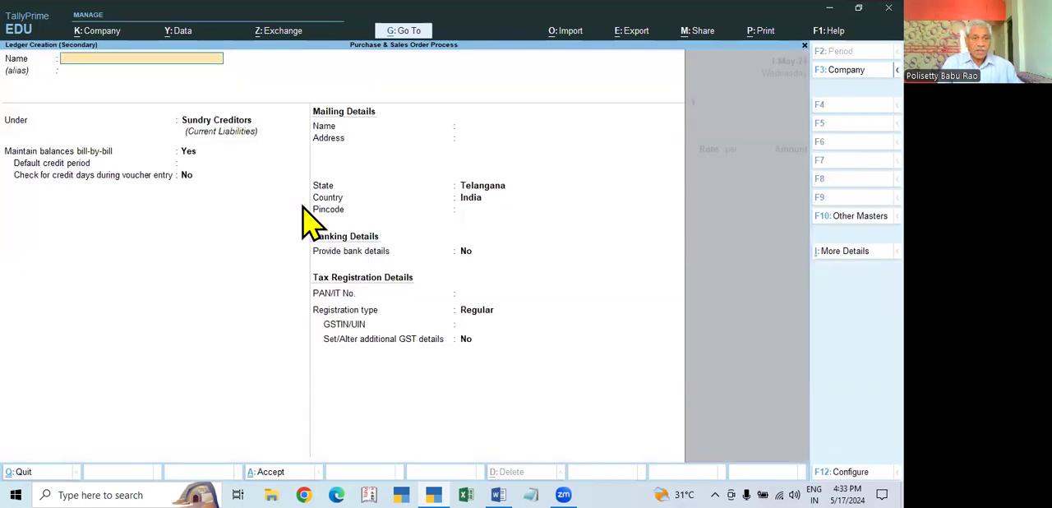
text(Excel Electronics)
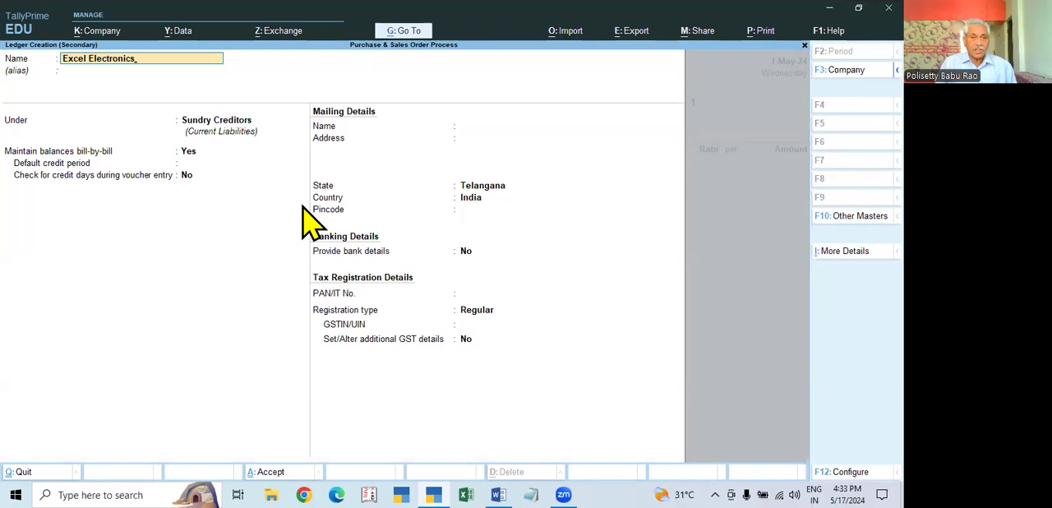
- Place the Excel Electronics ledger under Sundry Debtors and keep its GST registration type as Regular
key(Return)
text(Su)
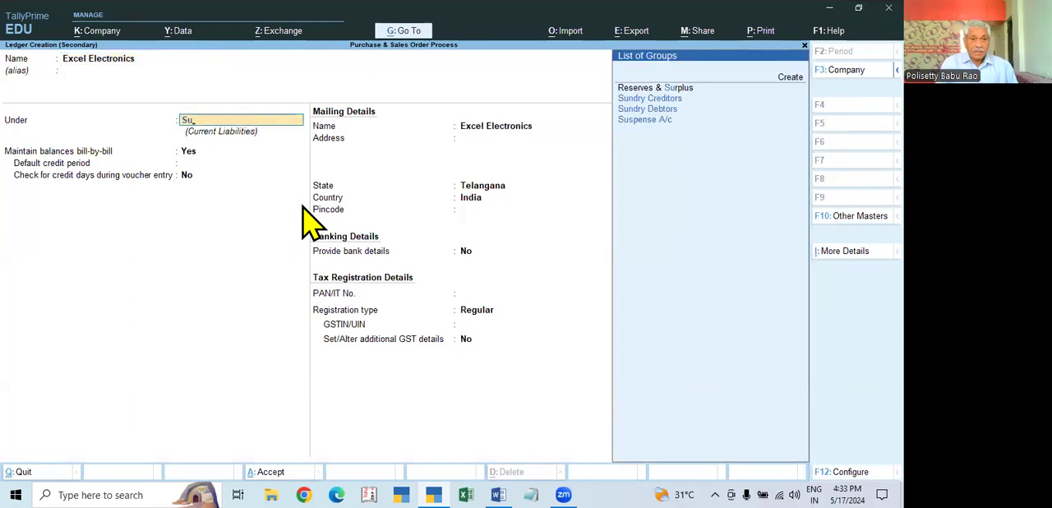
key(Down)
key(Up)
key(Return)
key(Return)
key(Return)
key(Return)
key(Return)
key(Return)
key(Return)
key(Return)
key(Return)
key(Return)
key(Return)
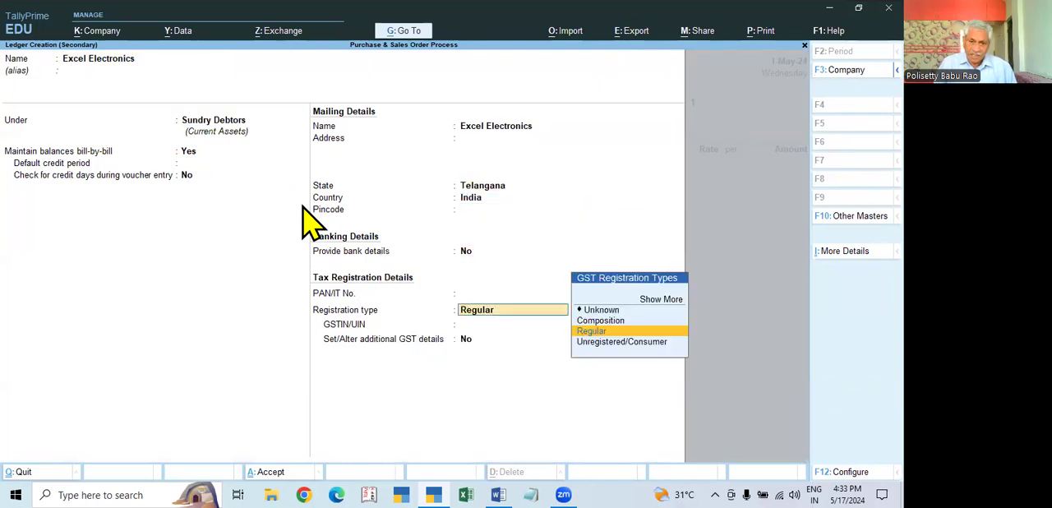
key(Return)
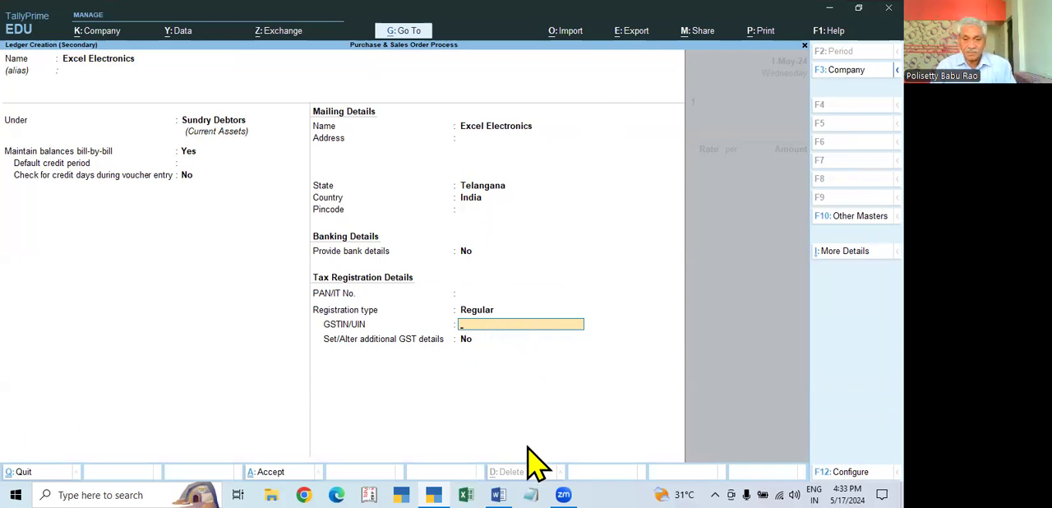
- Switch to Notepad, open the TIN NOs file from the Desktop and copy the second Telangana GSTIN
click(531, 494)
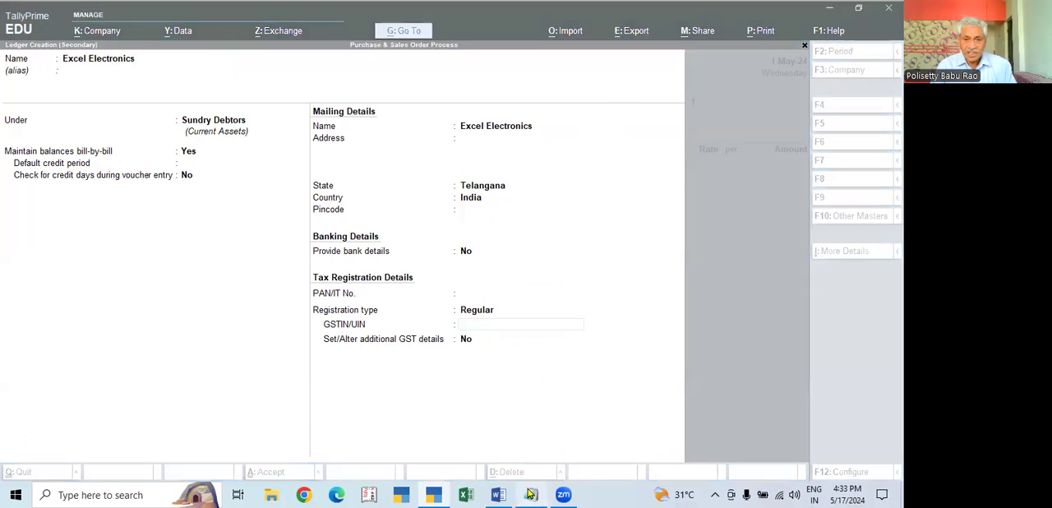
click(511, 119)
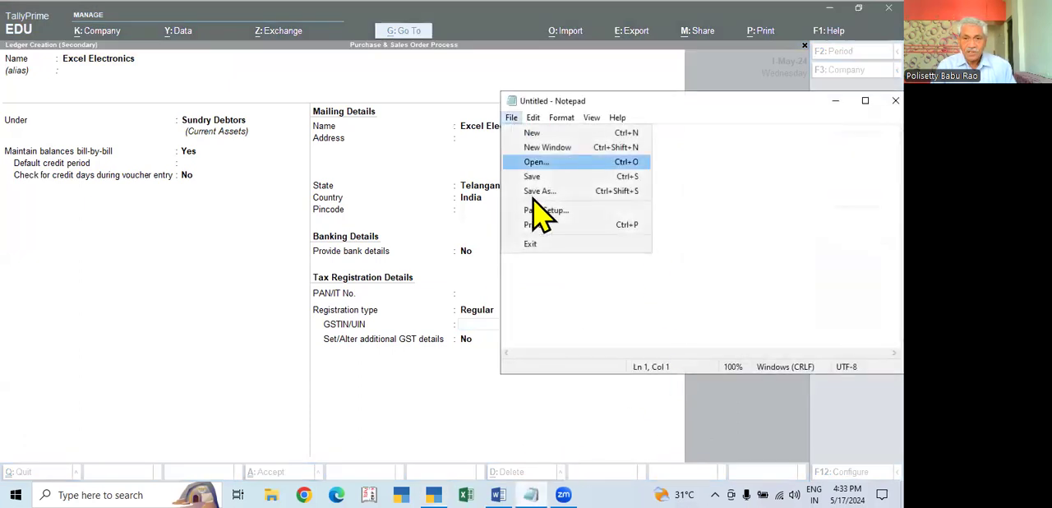
click(535, 162)
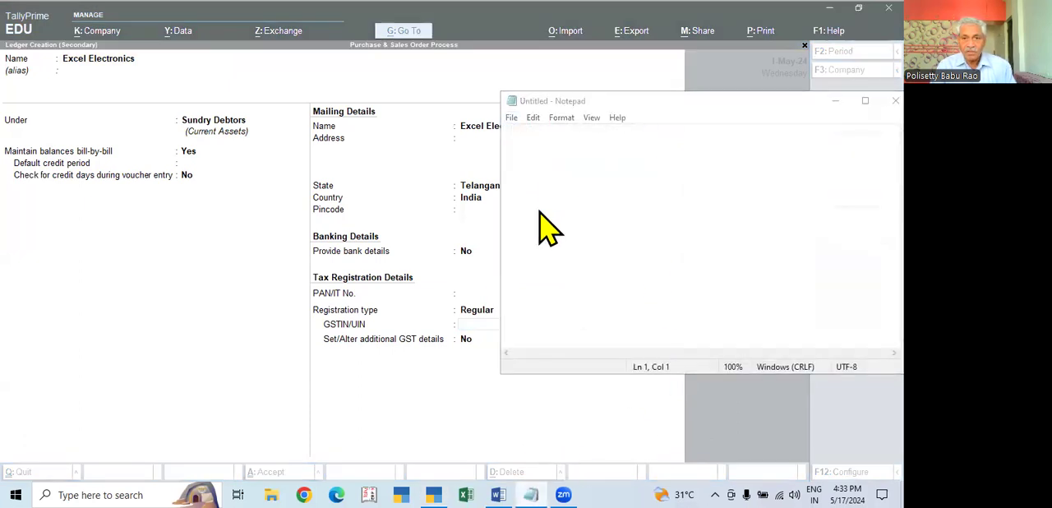
click(604, 244)
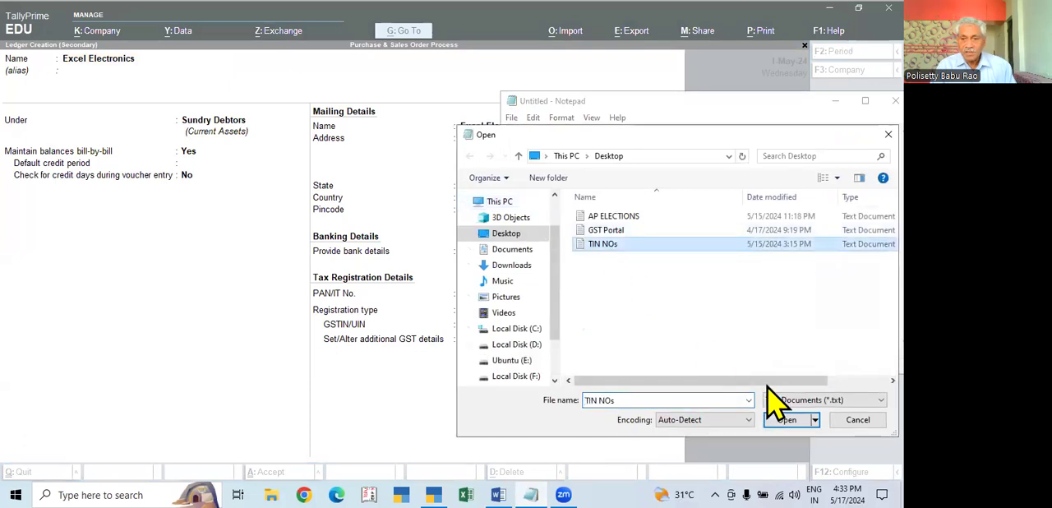
click(781, 420)
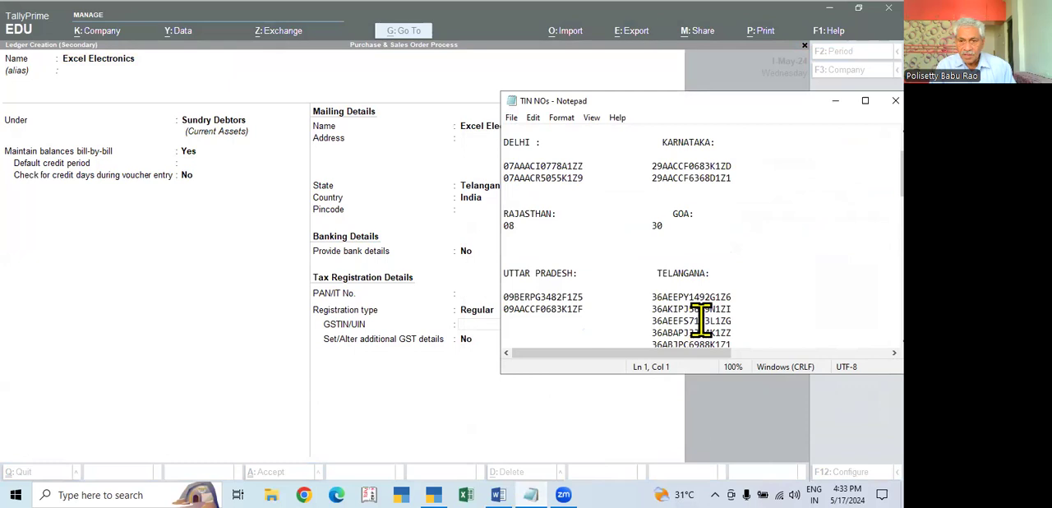
double_click(703, 310)
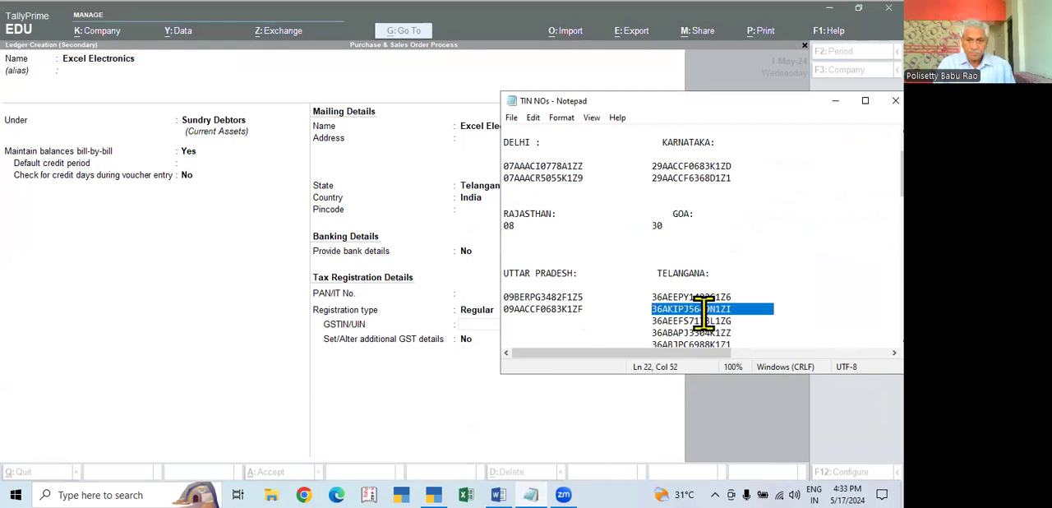
click(835, 101)
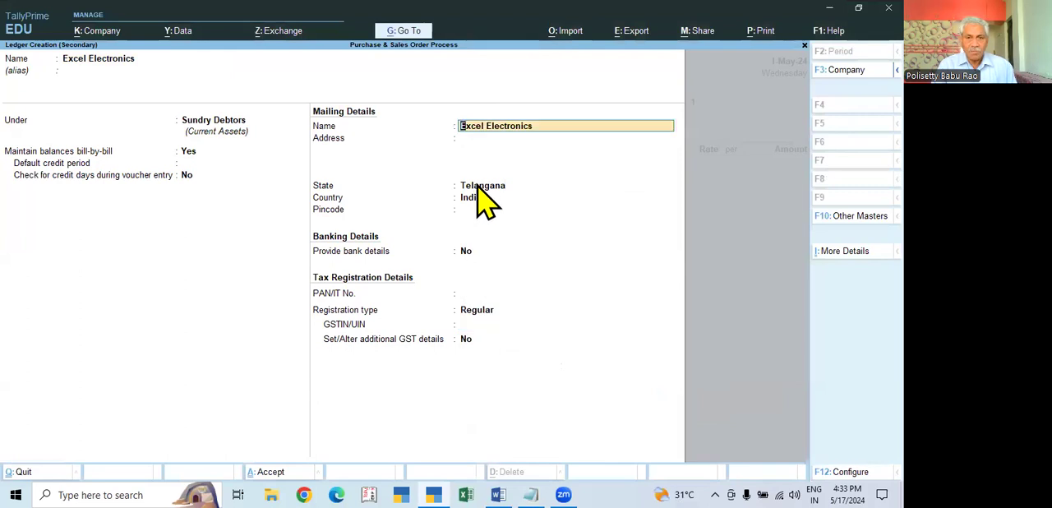
- Fill in the mailing address and postal pincode of the Excel Electronics ledger, keeping Telangana, India and no bank details
key(Return)
text(H)
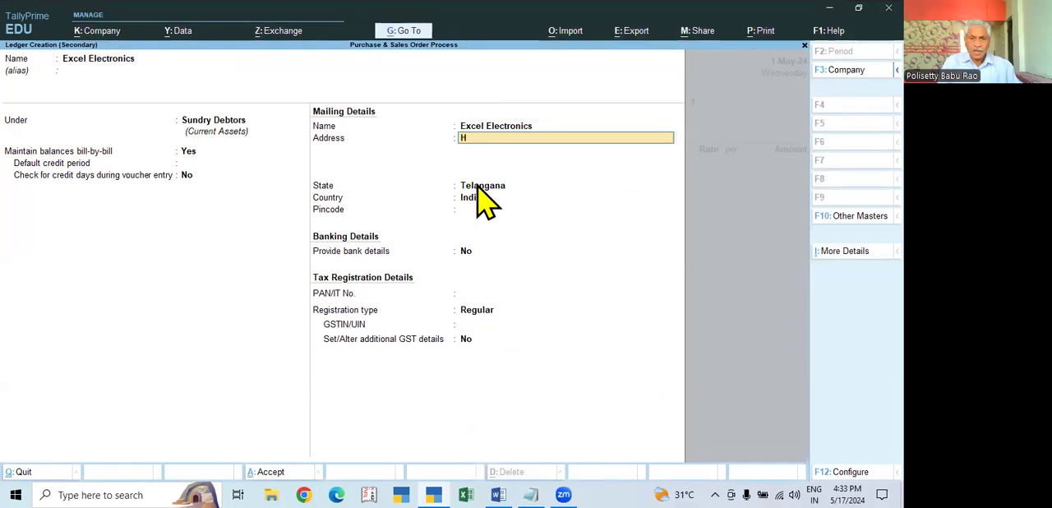
text(yd)
key(Return)
key(Return)
key(Return)
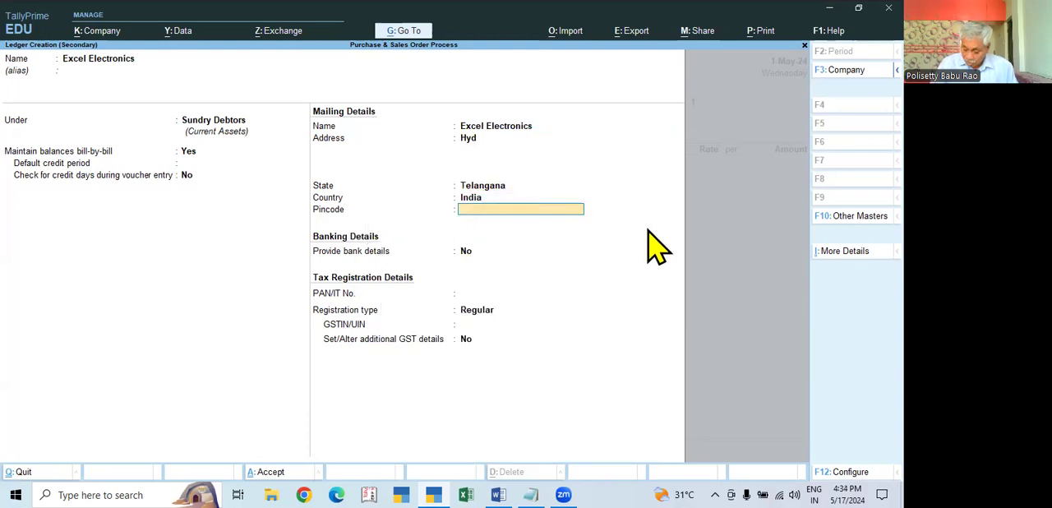
text(500022)
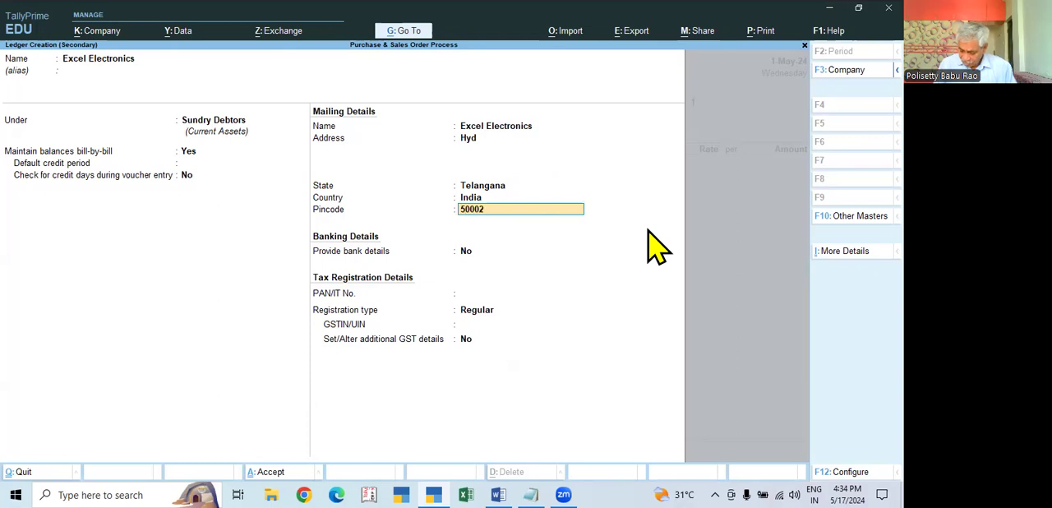
key(Return)
key(Return)
key(Return)
key(Return)
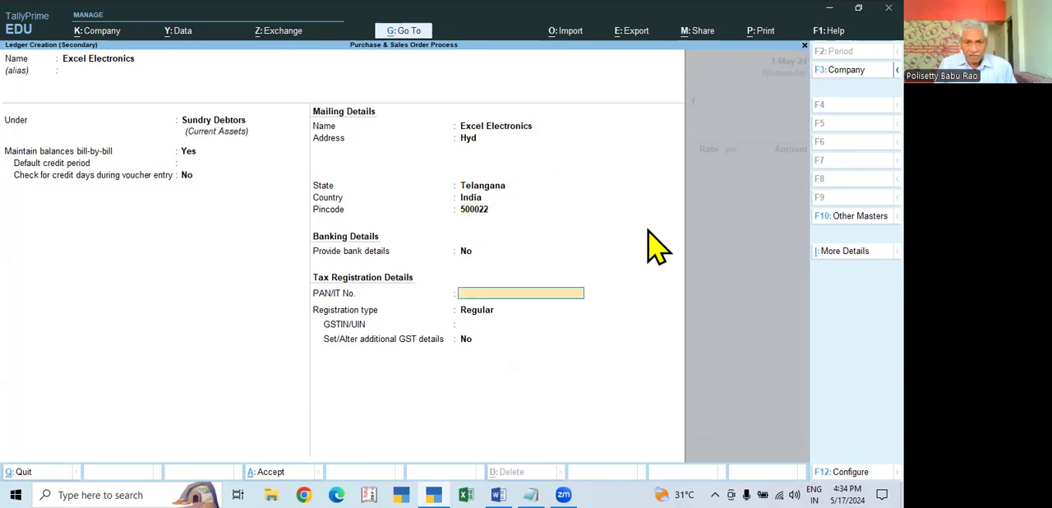
- Save the ledger with the copied GSTIN and choose Excel Electronics as the sales order's party
key(ctrl+alt+v)
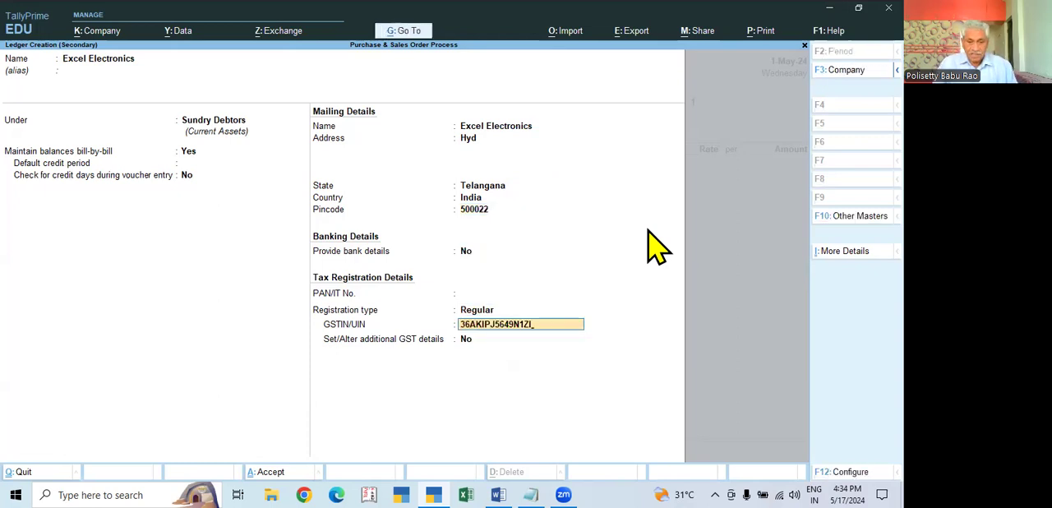
key(Return)
key(Return)
key(Return)
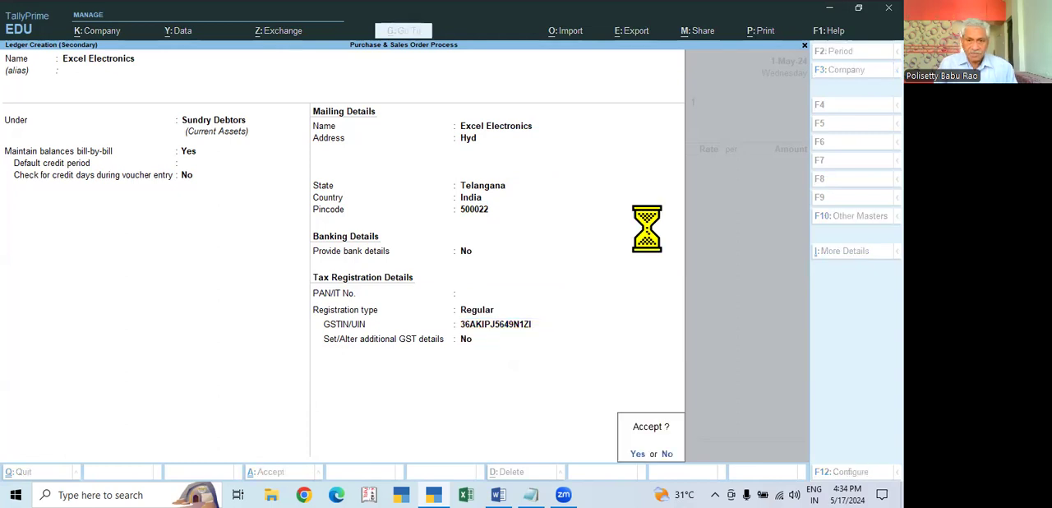
key(Escape)
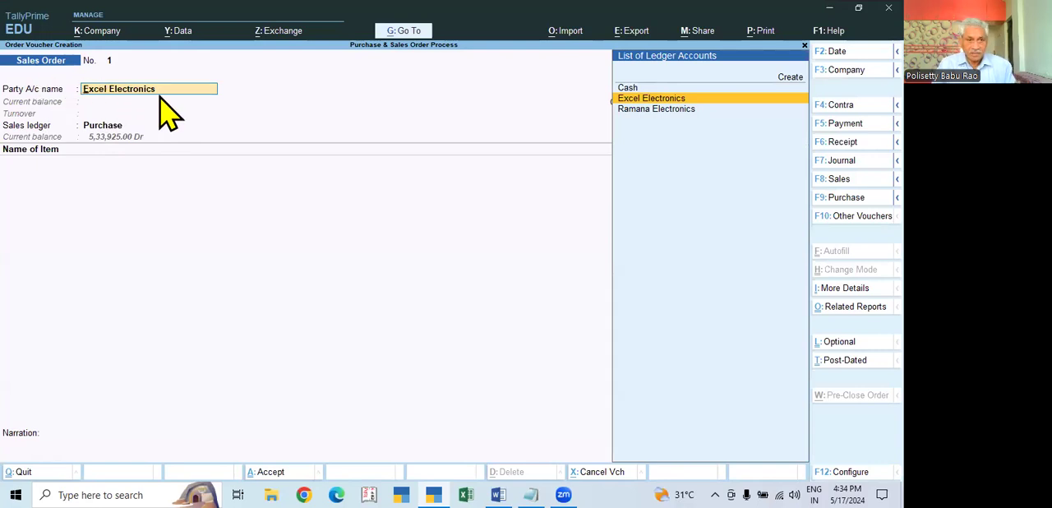
key(Return)
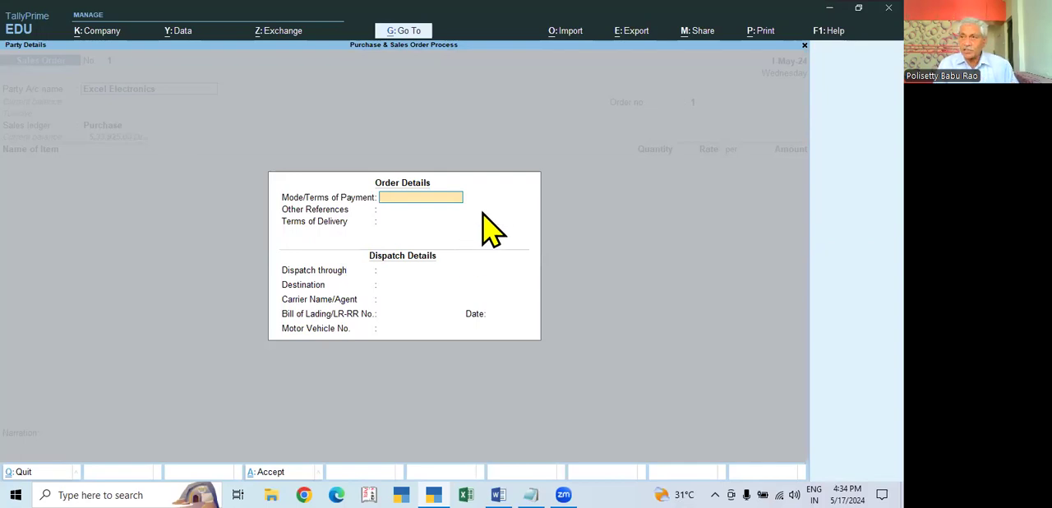
- Enter "Cheque in 10 Days" as the mode and terms of payment in the order details
text(Cheuyq)
key(BackSpace)
key(BackSpace)
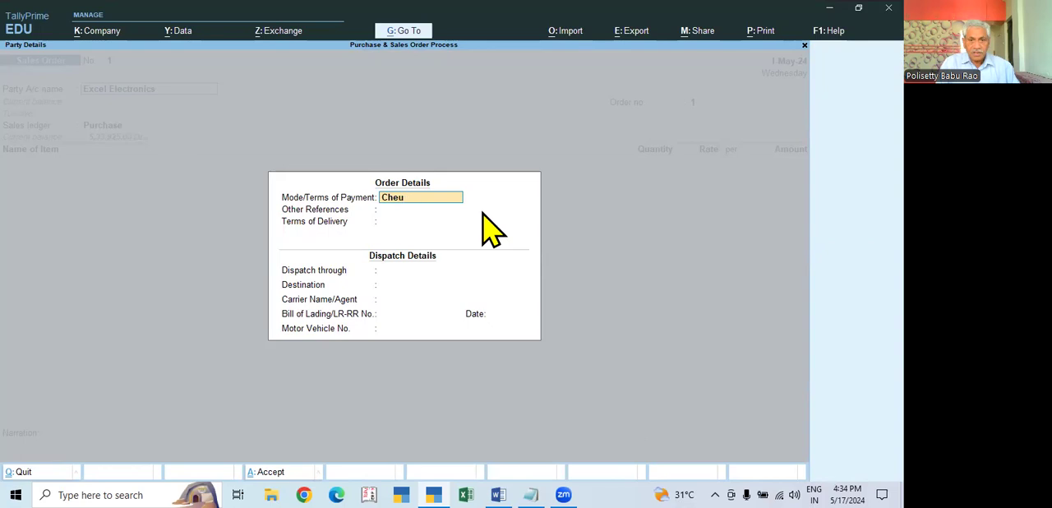
text(que)
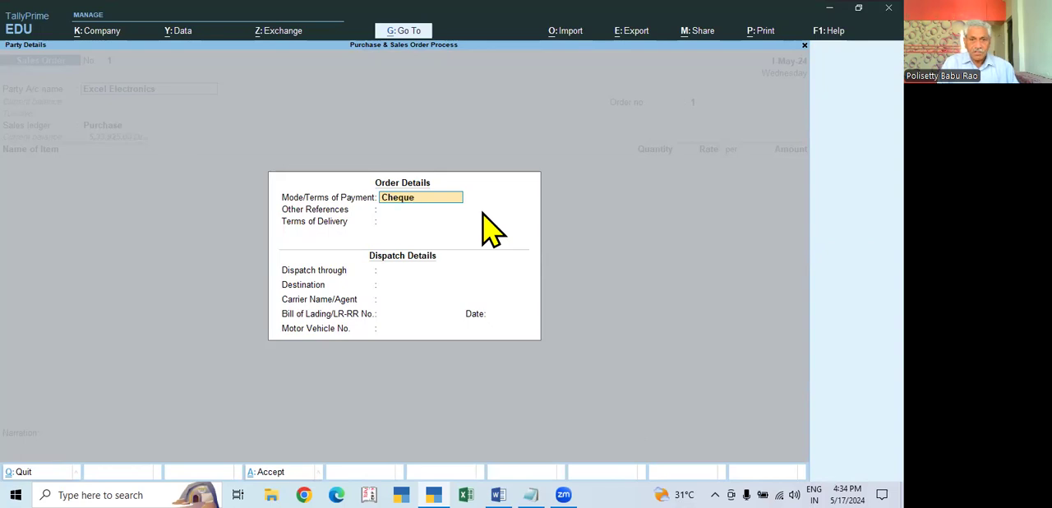
text( in 10 Days)
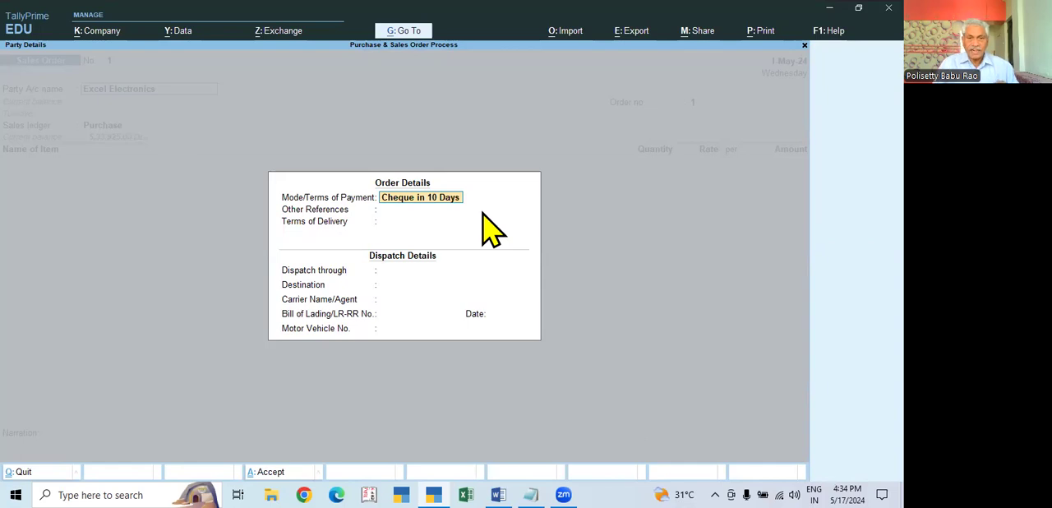
key(Return)
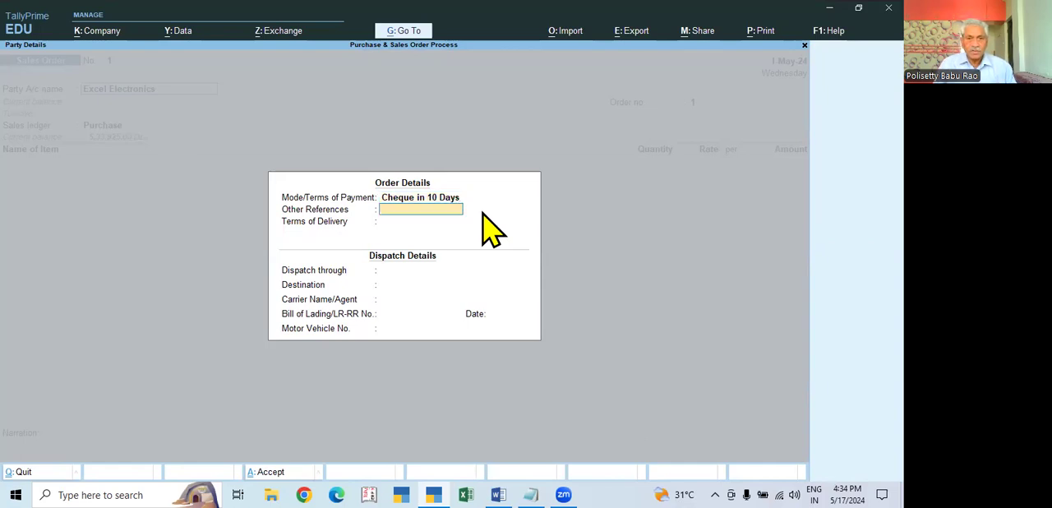
- Enter the contact's name under other references and set the terms of delivery to "5 Day"
text(Mr)
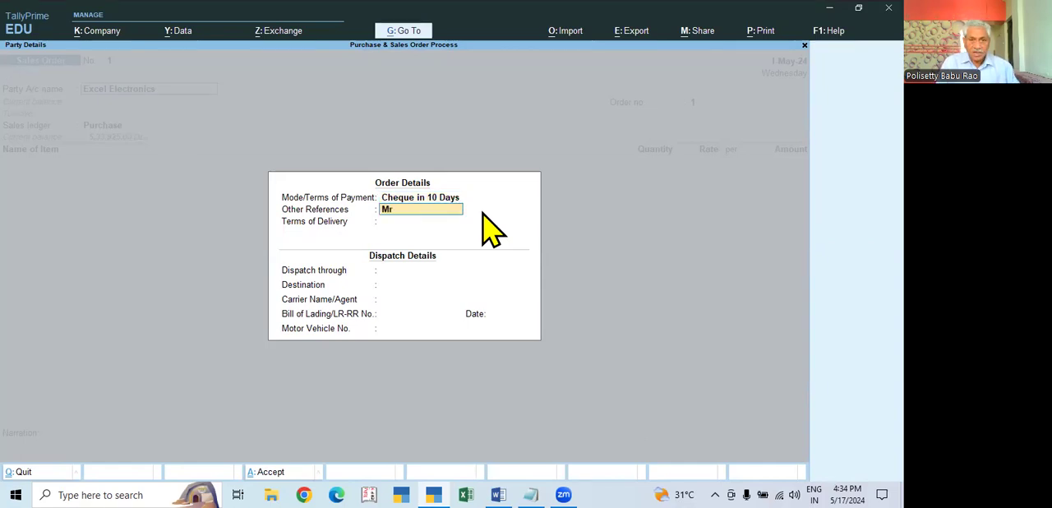
text( Babu)
key(Return)
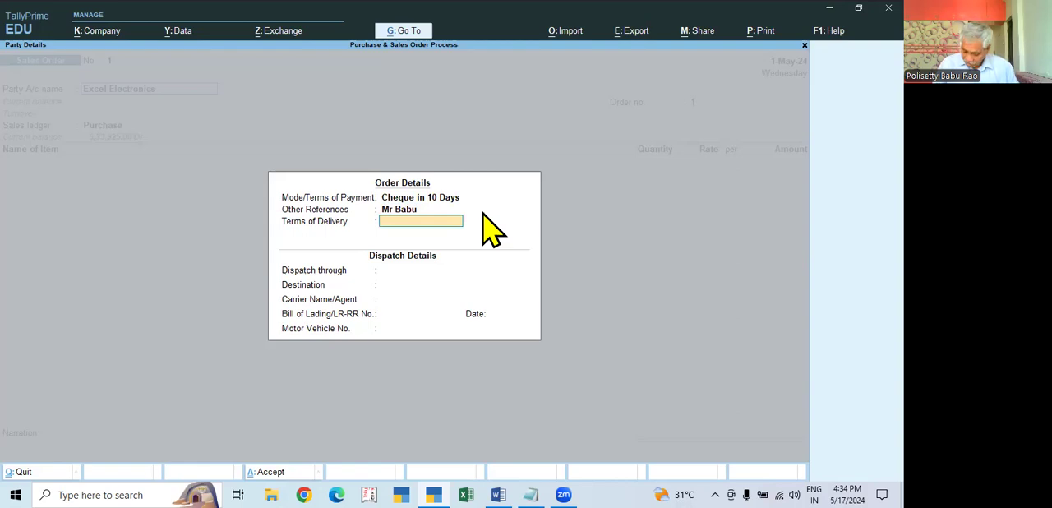
text(5 Day)
key(Return)
key(Return)
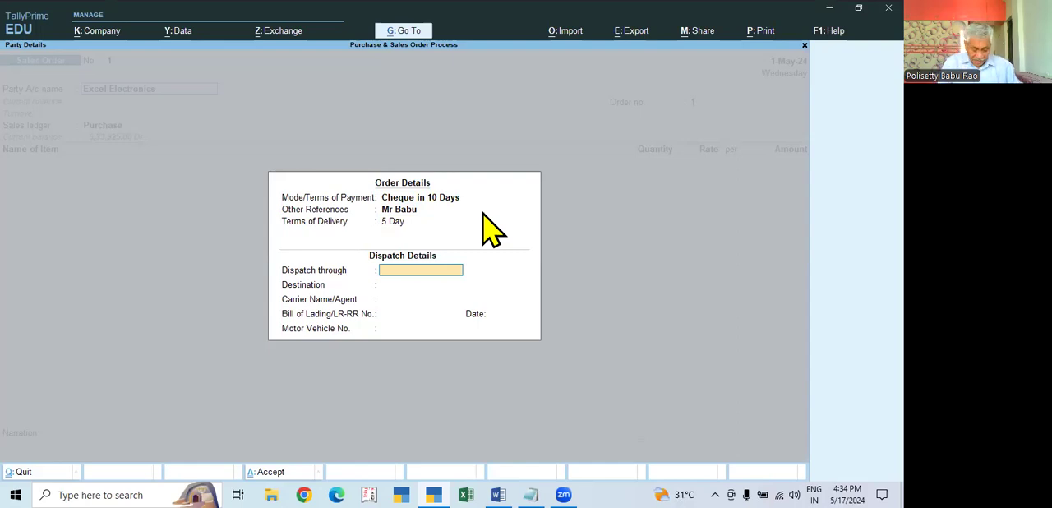
- Fill in the dispatch details with Raod as dispatch mode, Hyd as destination and SRMT as carrier, leaving the lading and vehicle fields blank
key(BackSpace)
text(Raod)
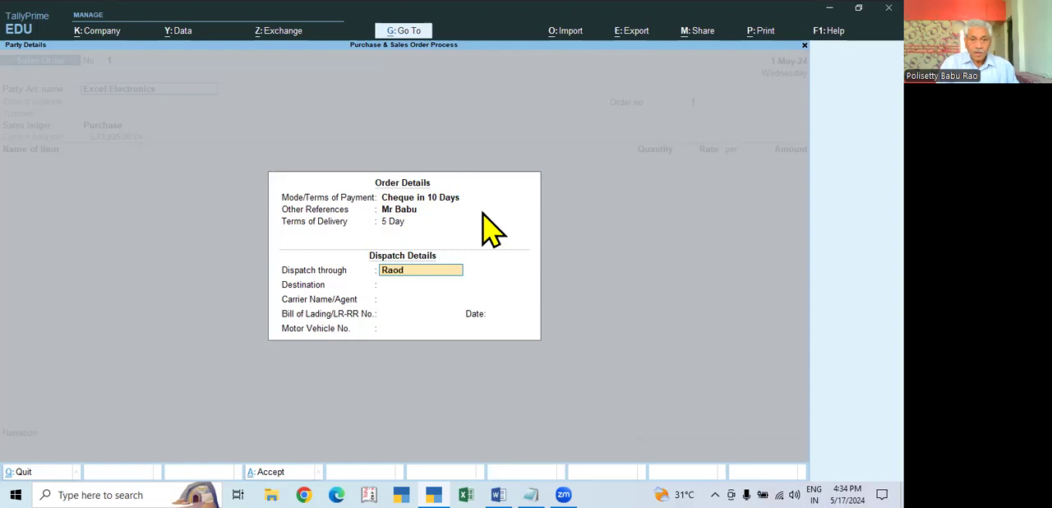
key(Return)
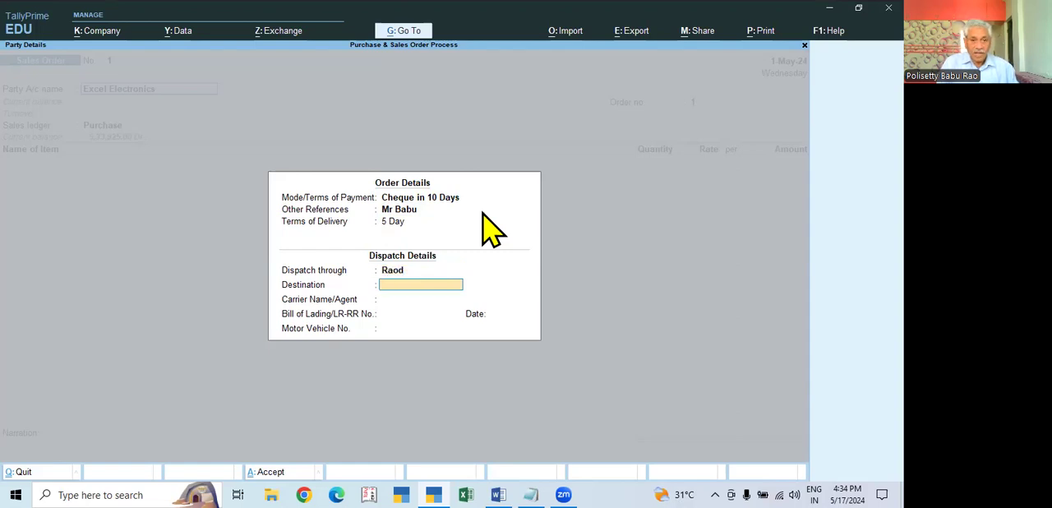
text(Hyd)
key(Return)
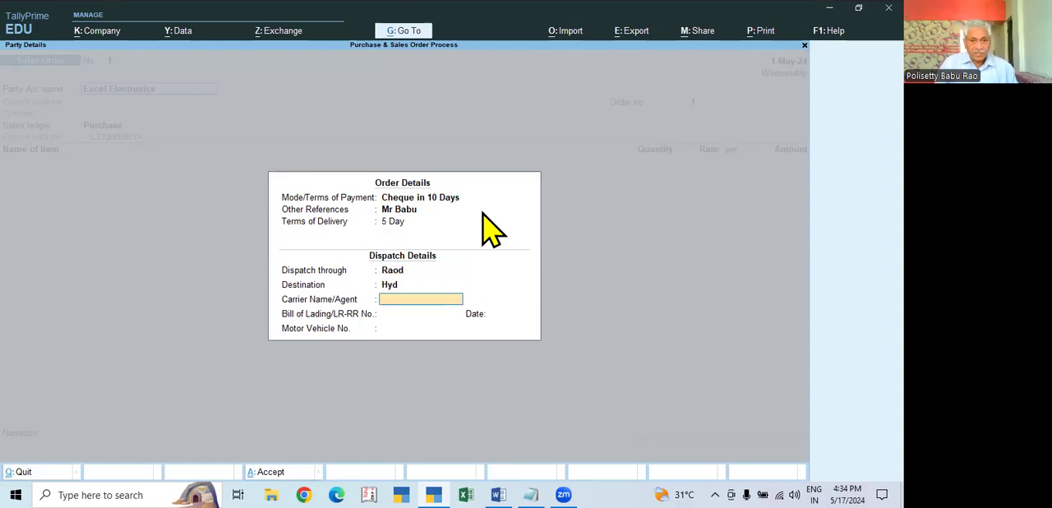
text(SRMT)
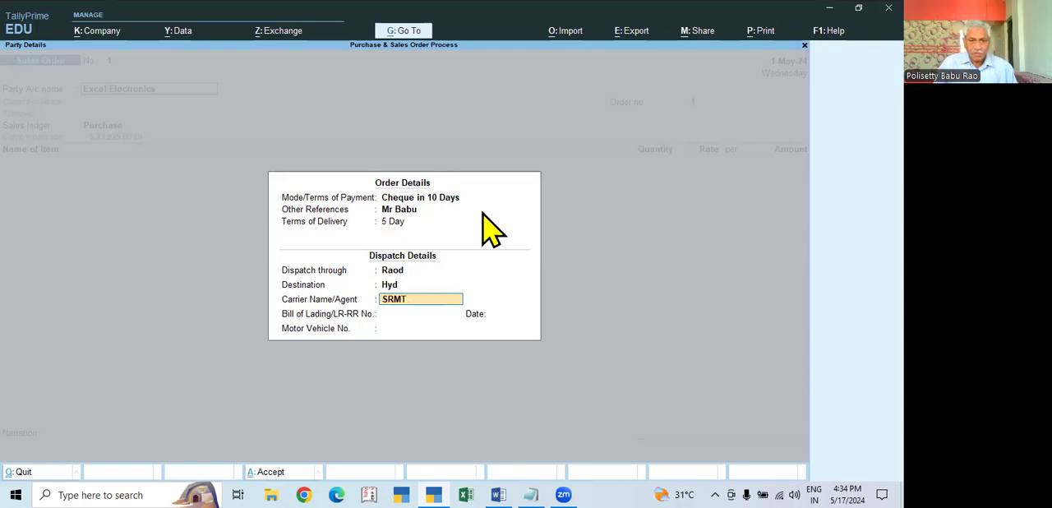
key(Return)
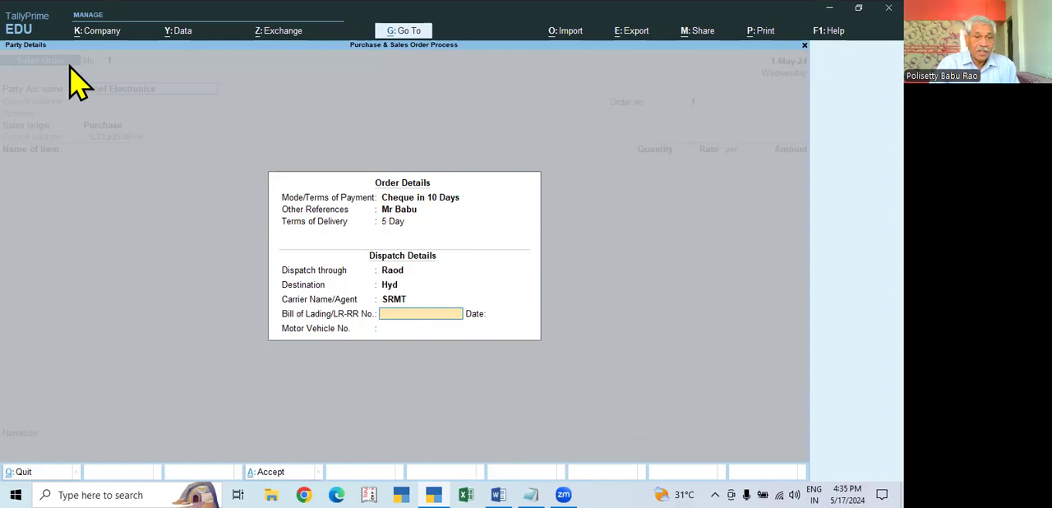
key(Return)
key(Return)
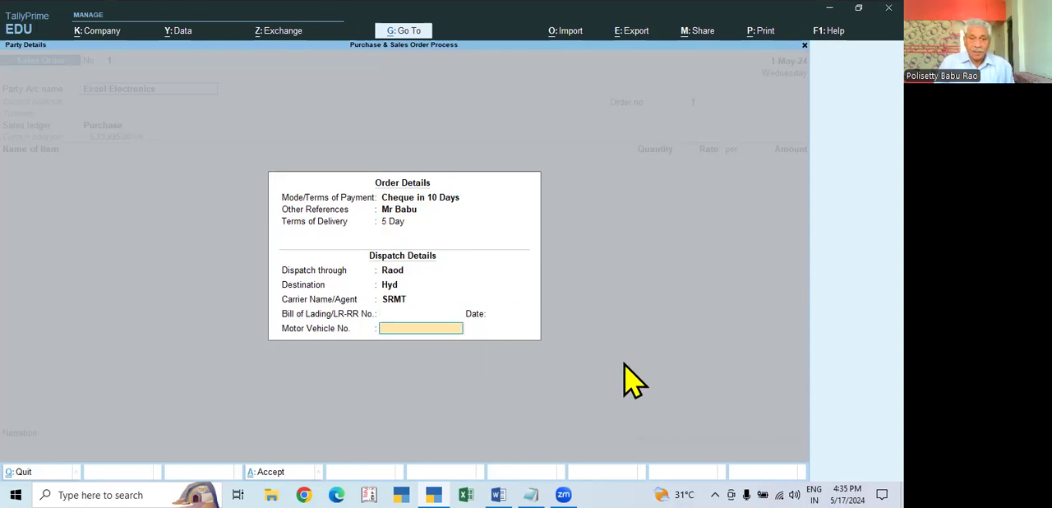
key(Return)
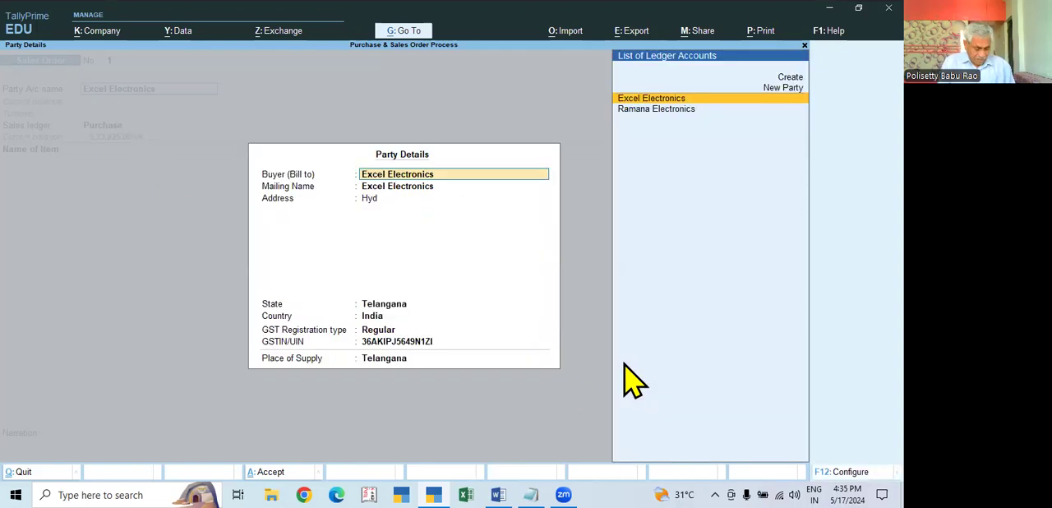
- Accept the Excel Electronics party details and set the sales order number to SO/0001
key(ctrl+a)
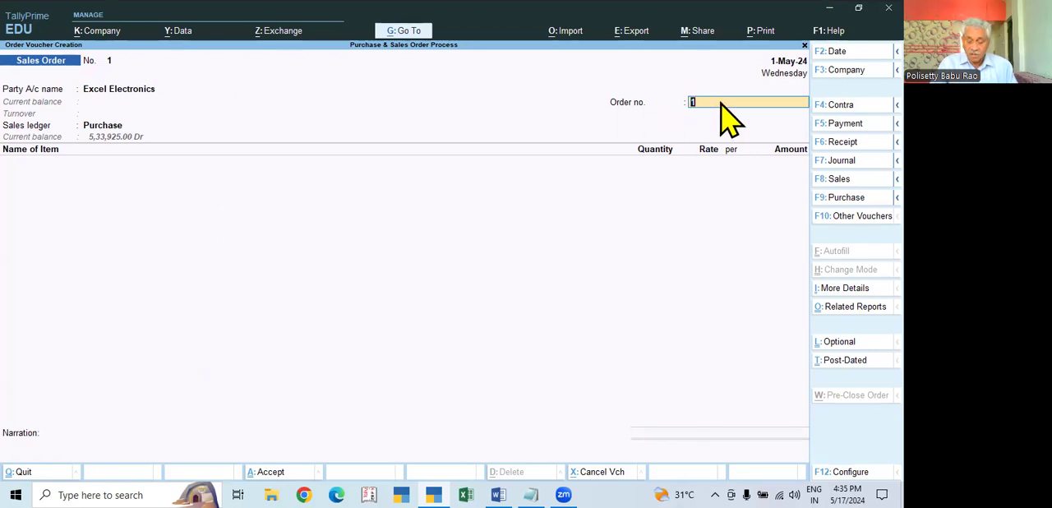
text(SO)
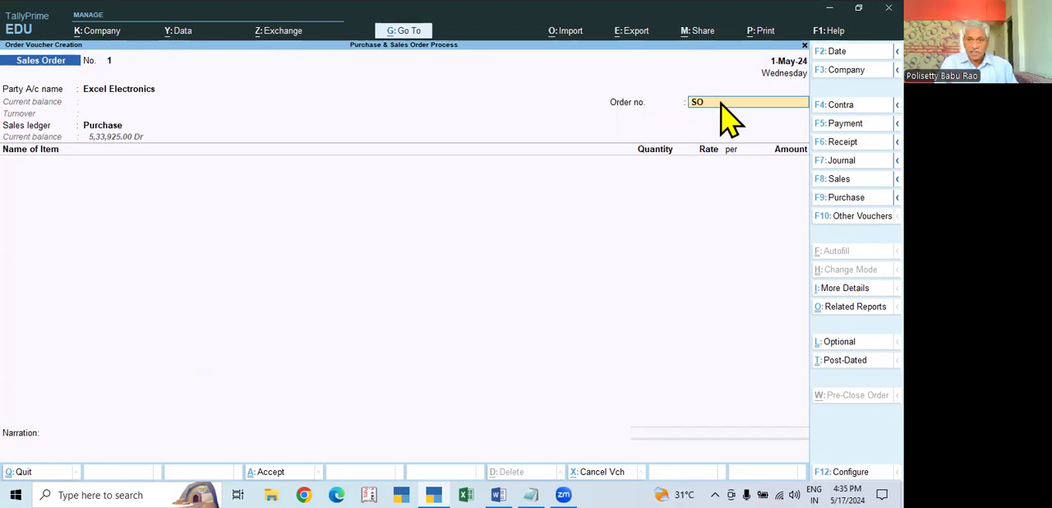
text(/0001)
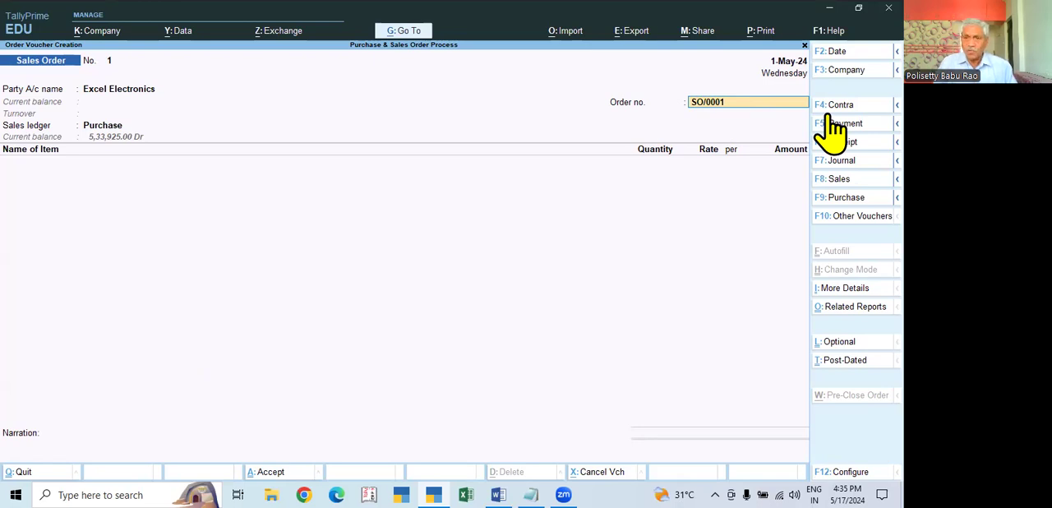
key(Return)
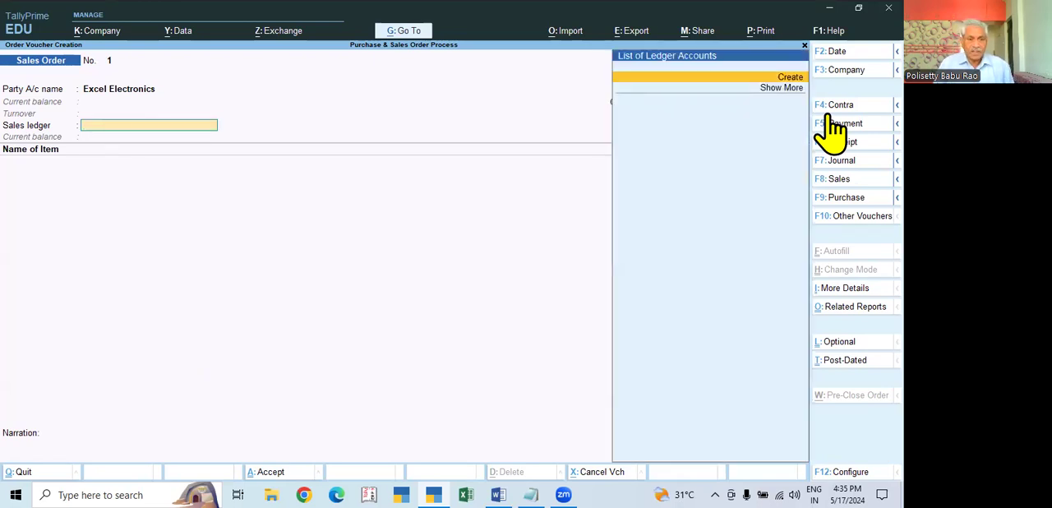
- Create a new ledger named Sales under the Sales Accounts group from the sales ledger field
key(alt+c)
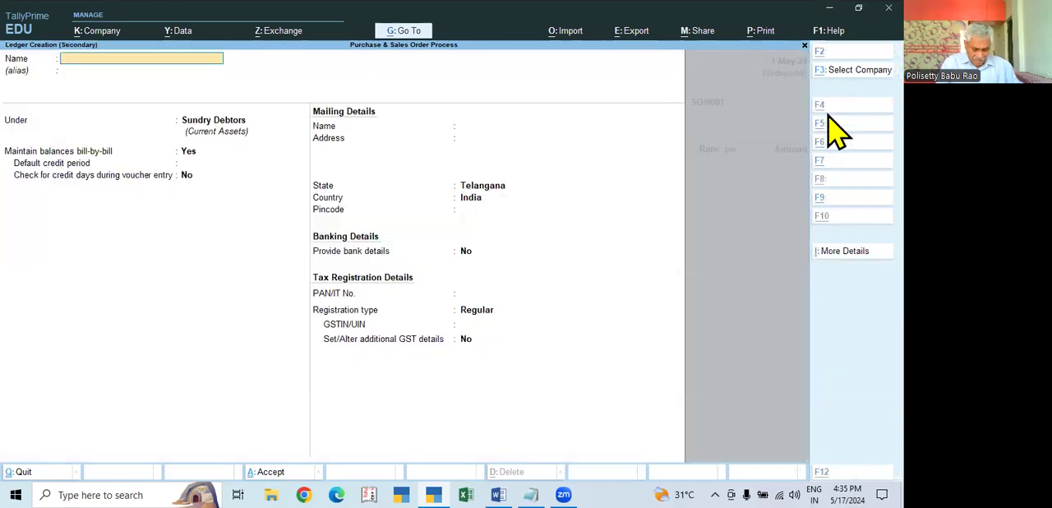
text(Sales)
key(Return)
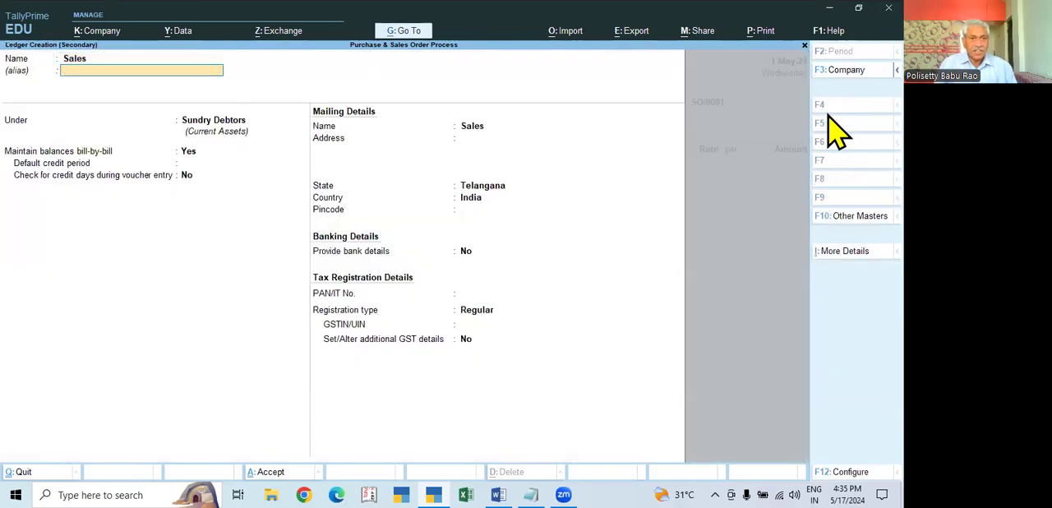
key(Return)
text(Sal)
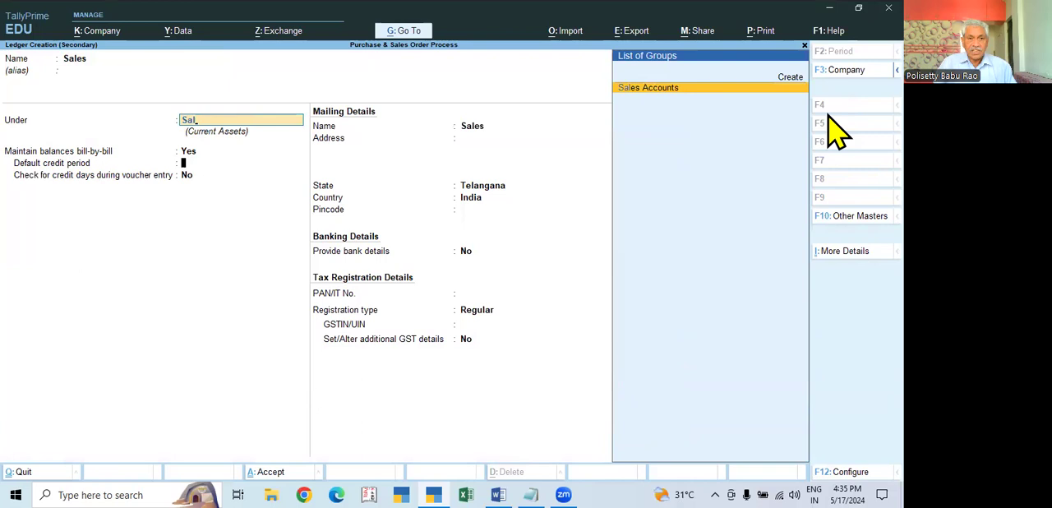
key(Return)
key(Return)
key(Return)
key(Return)
key(Return)
key(Return)
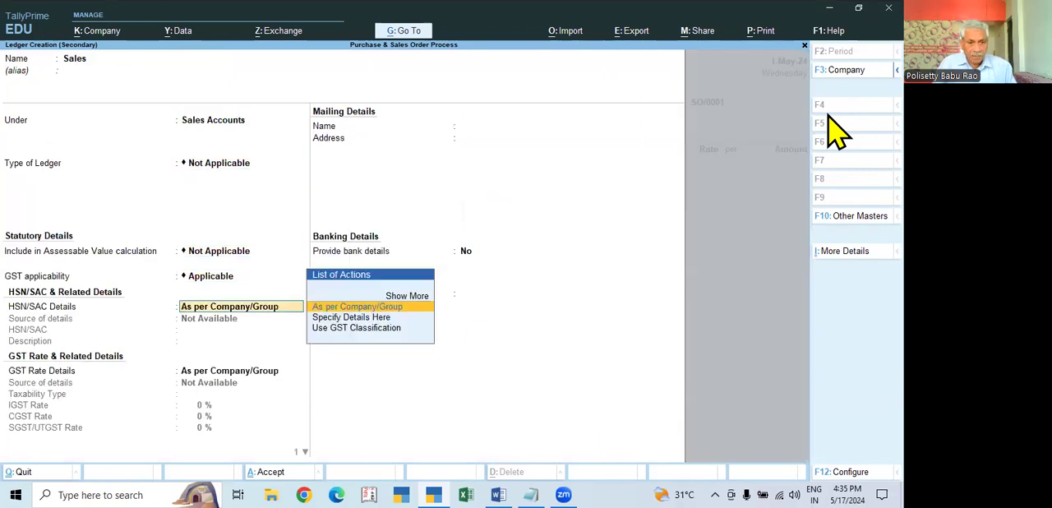
- Keep the Sales ledger's default statutory and GST settings, set the type of supply to Goods and save it
key(Up)
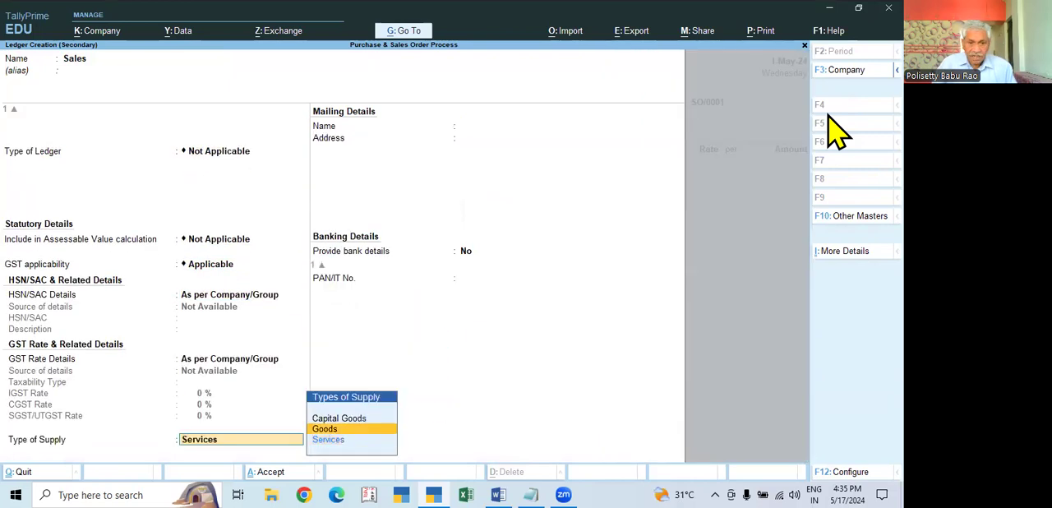
key(Return)
key(Return)
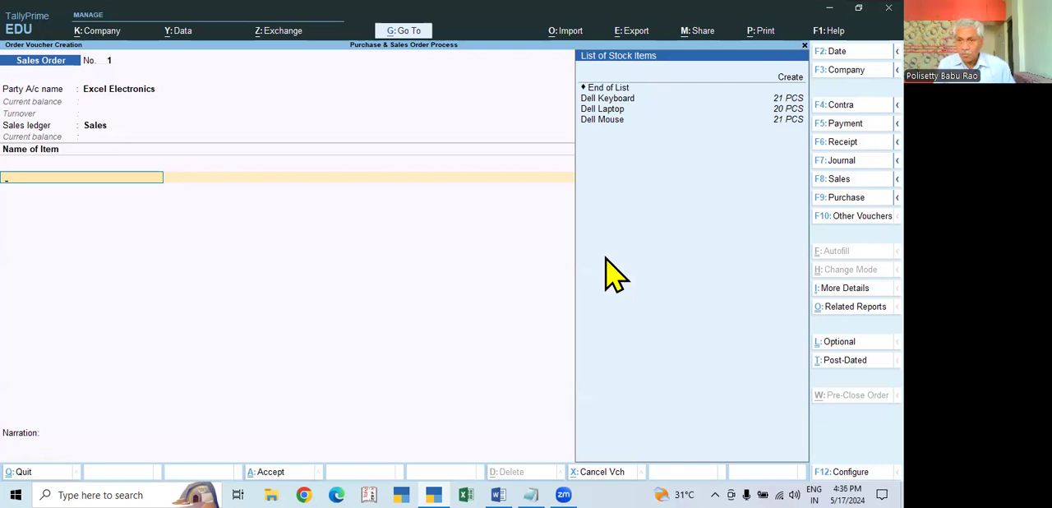
- Add Dell Laptop as the first order item and set its due date to 5 Days
click(612, 111)
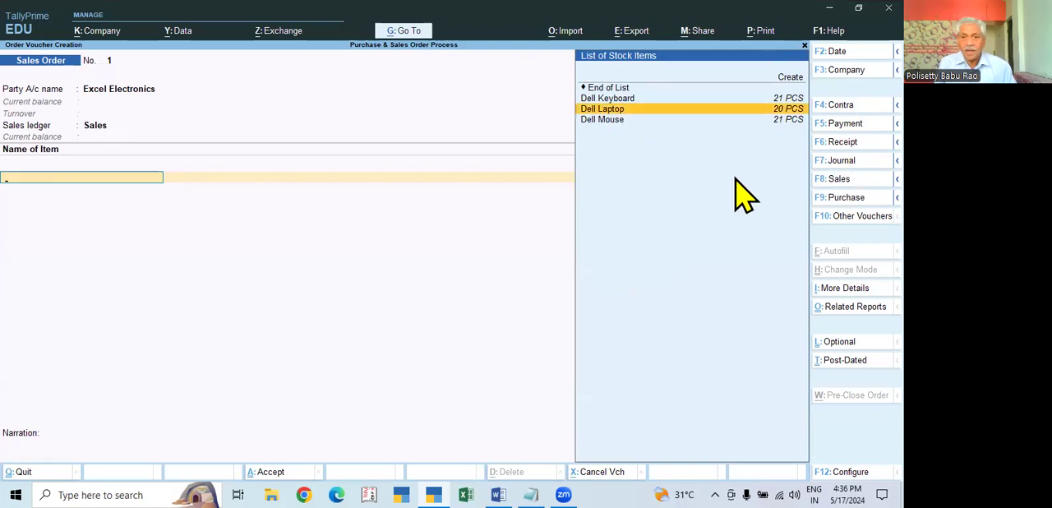
key(Return)
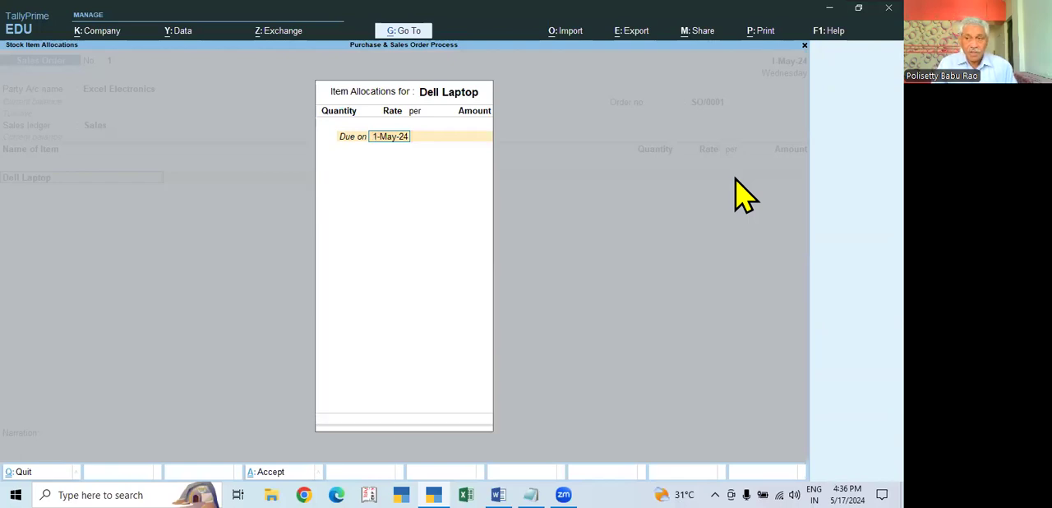
text(5 dyas)
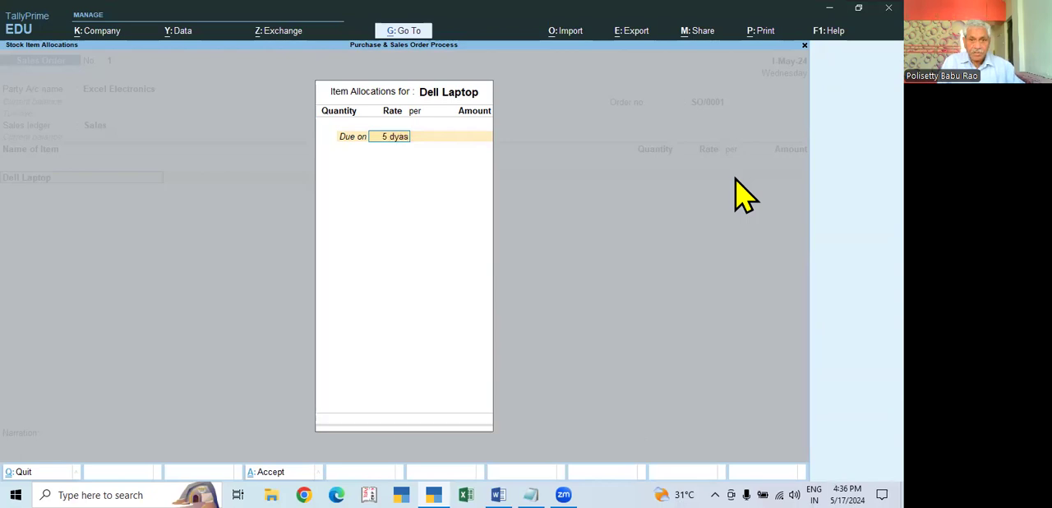
key(BackSpace)
key(BackSpace)
key(BackSpace)
key(BackSpace)
key(BackSpace)
key(Return)
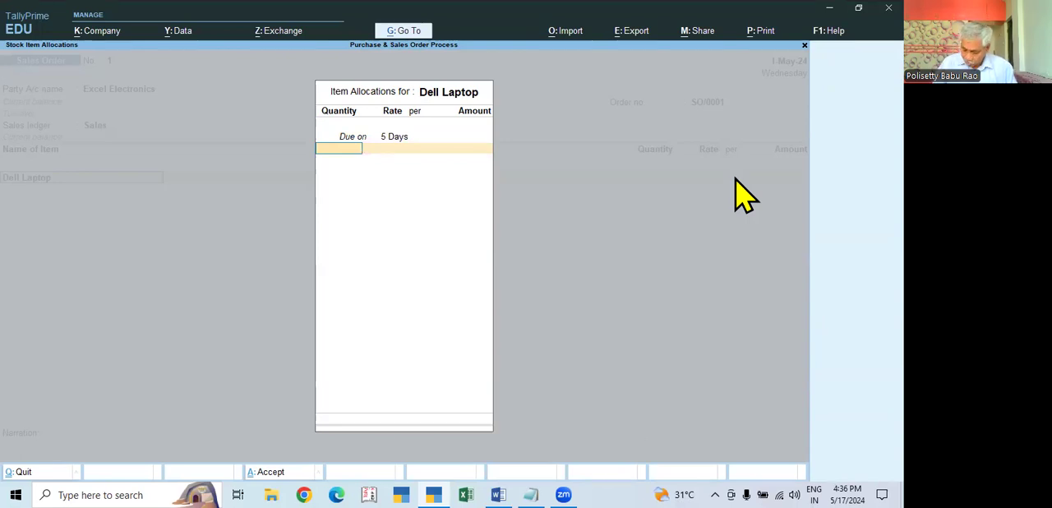
- Set the Dell Laptop quantity to 10 PCS and check its purchase rate in the stock query
text(10)
key(Return)
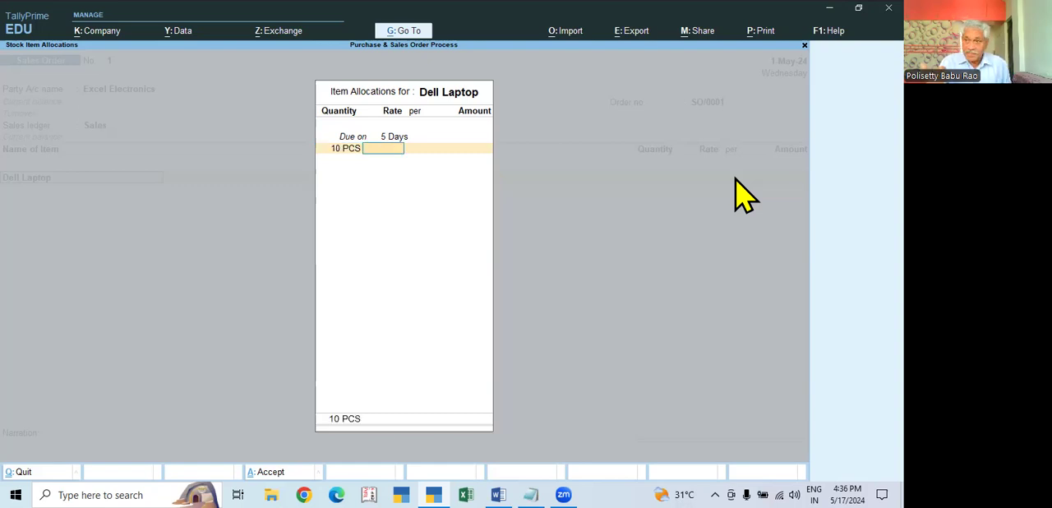
key(alt+s)
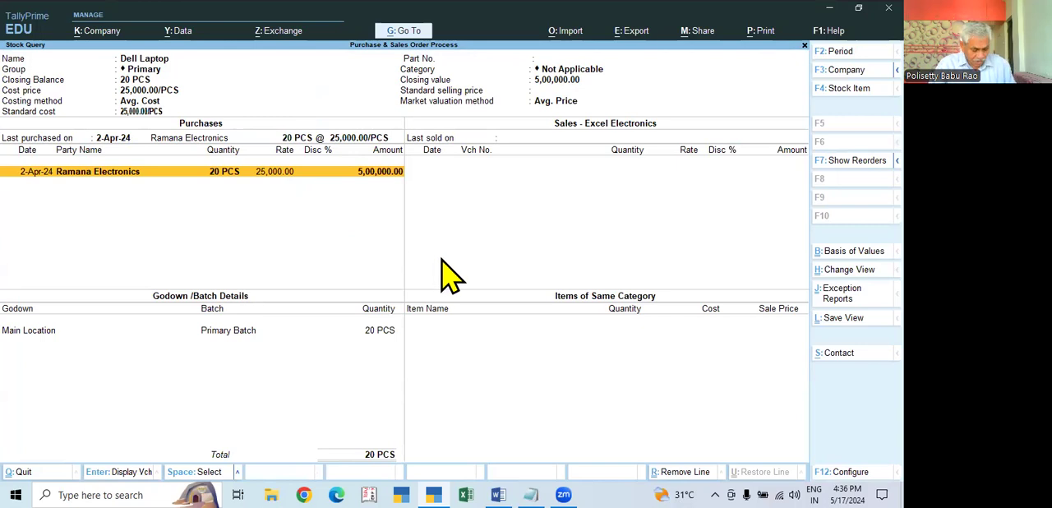
key(Escape)
- Set the Dell Laptop rate to 27,500 per PCS and finish its item allocation
text(27500)
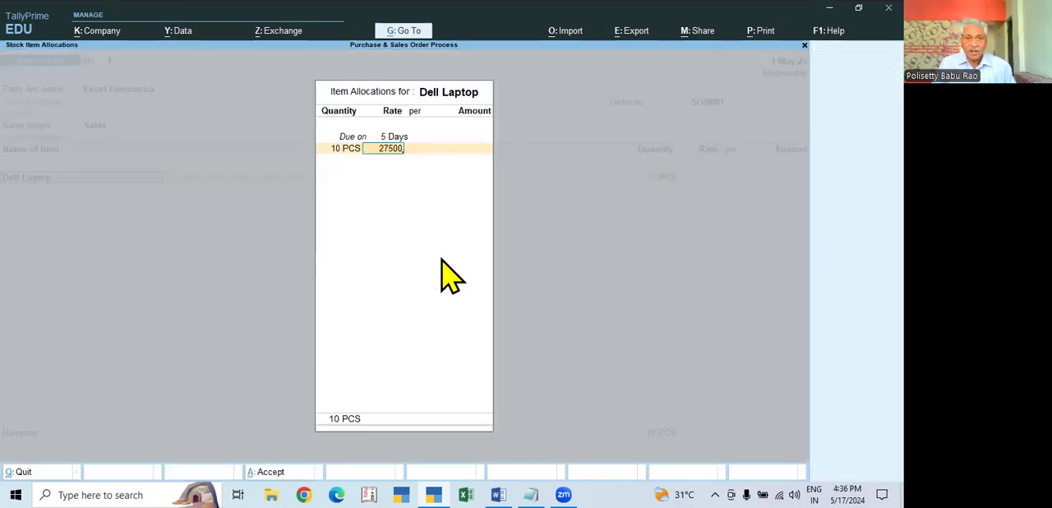
key(Return)
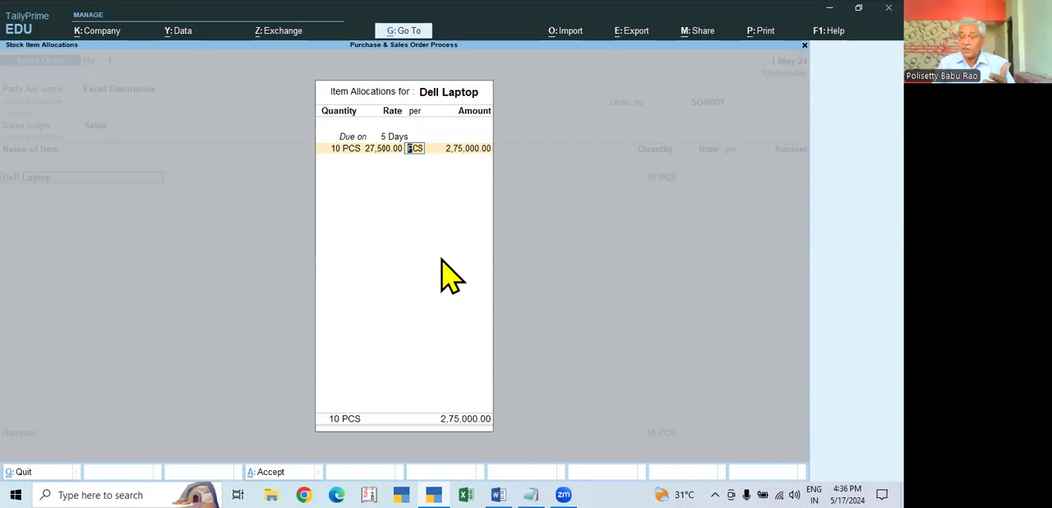
key(Return)
key(Return)
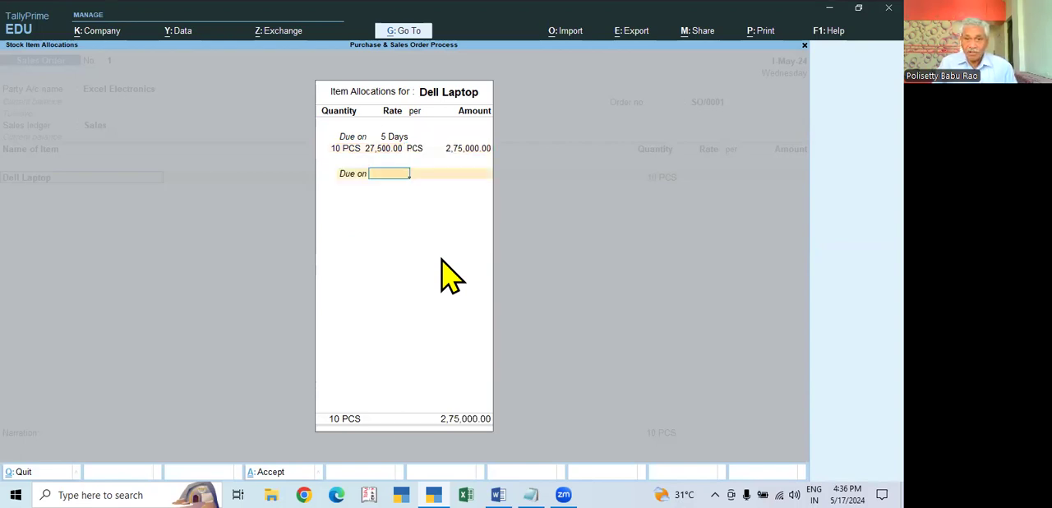
key(Return)
- Add Dell Keyboard as the second order item and set its due date to 5 Days
key(Down)
key(Down)
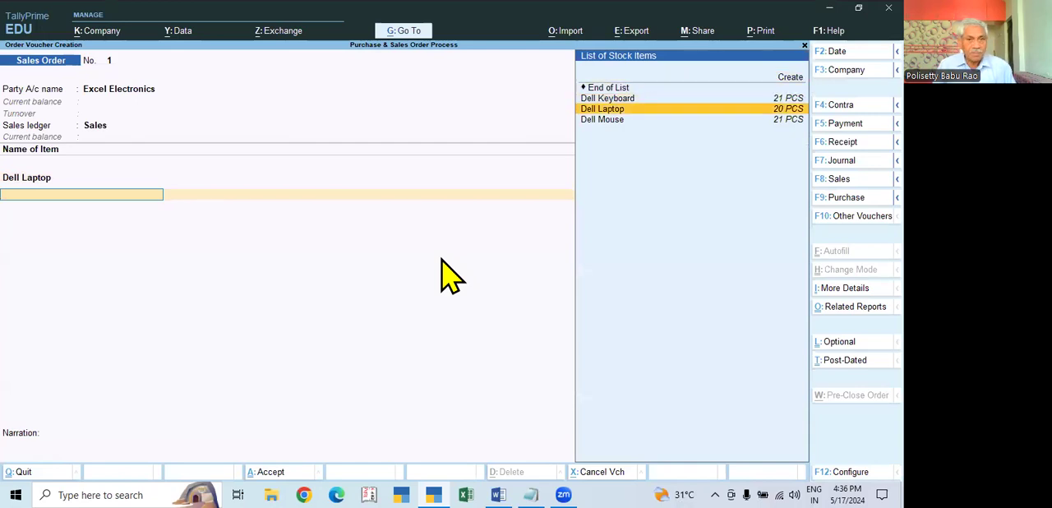
key(Up)
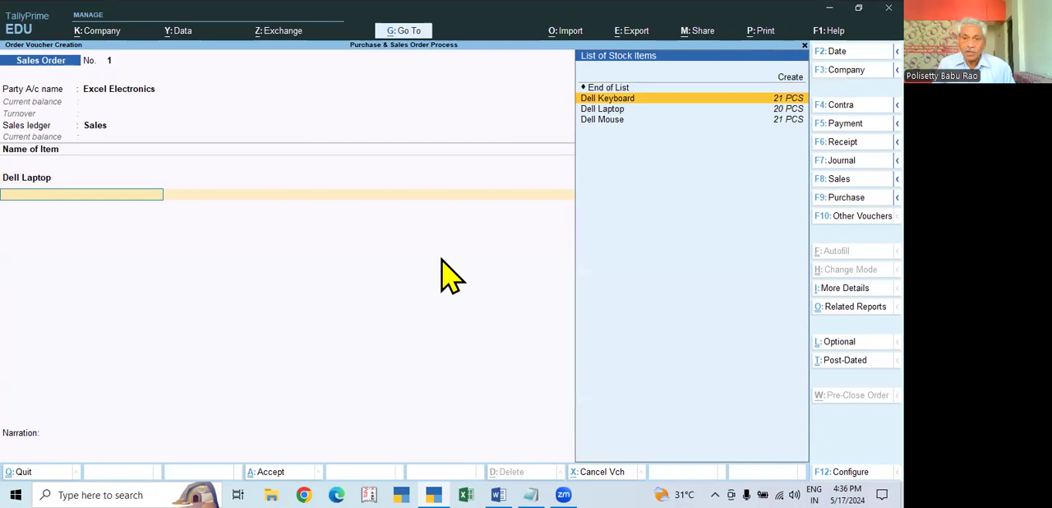
key(Return)
text(5)
key(Return)
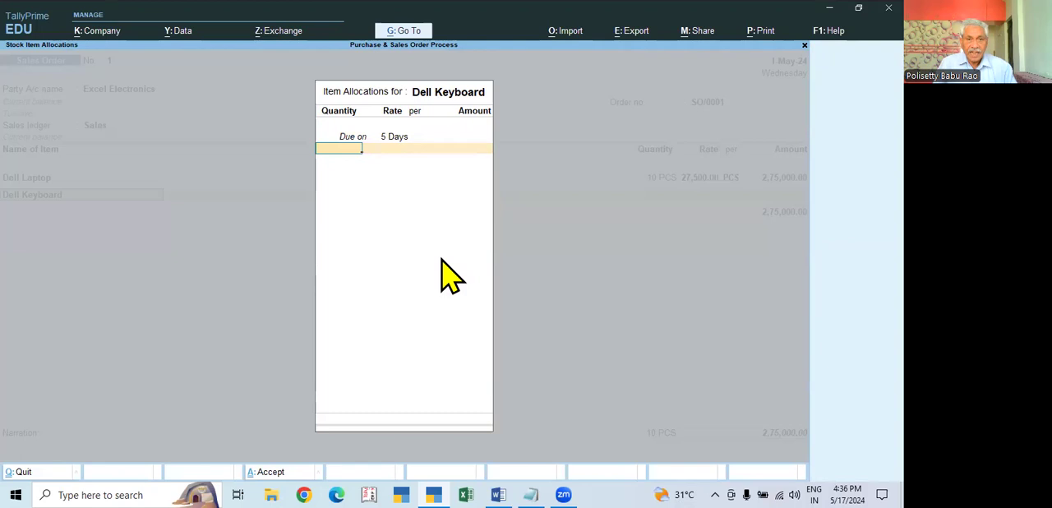
- Set the Dell Keyboard quantity to 10 PCS and check its purchase rate in the stock query
text(10)
key(Return)
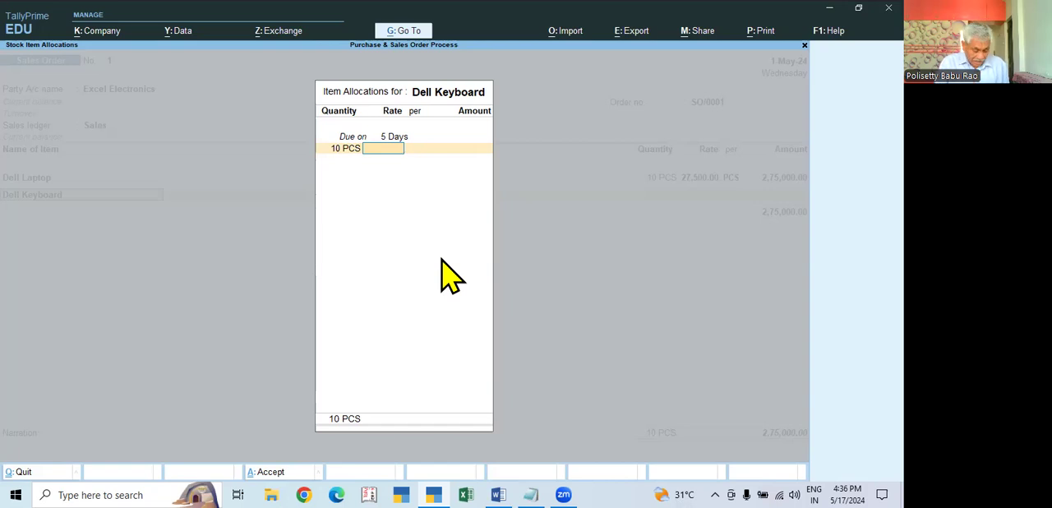
key(alt+s)
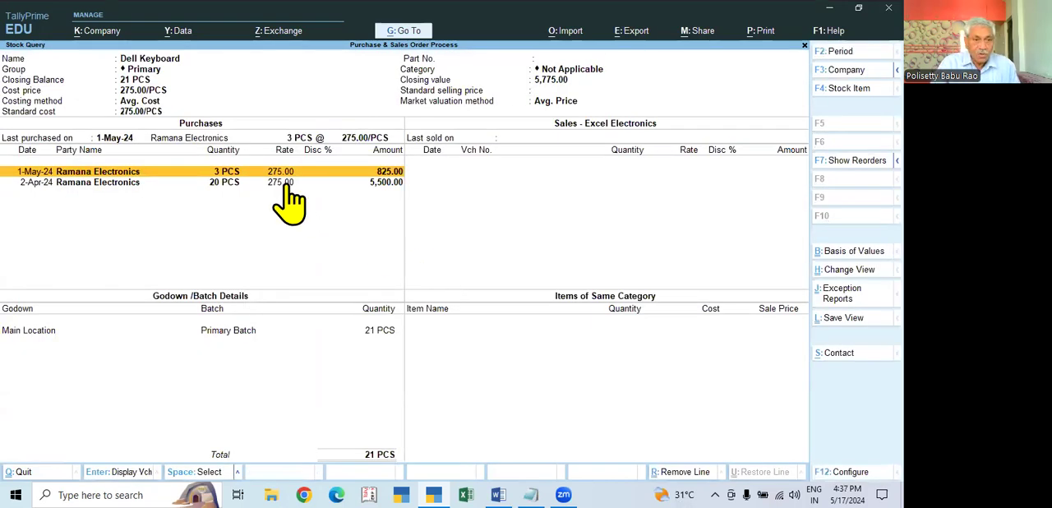
key(Escape)
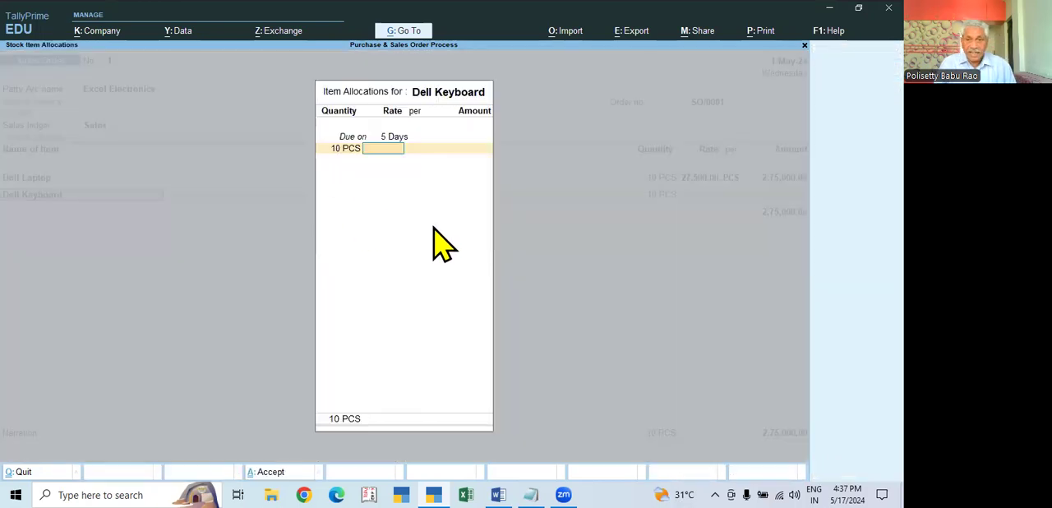
- Set the Dell Keyboard rate to 350 per PCS and finish its item allocation
text(250)
key(BackSpace)
key(BackSpace)
key(BackSpace)
text(350)
key(Return)
key(Return)
key(Return)
key(Return)
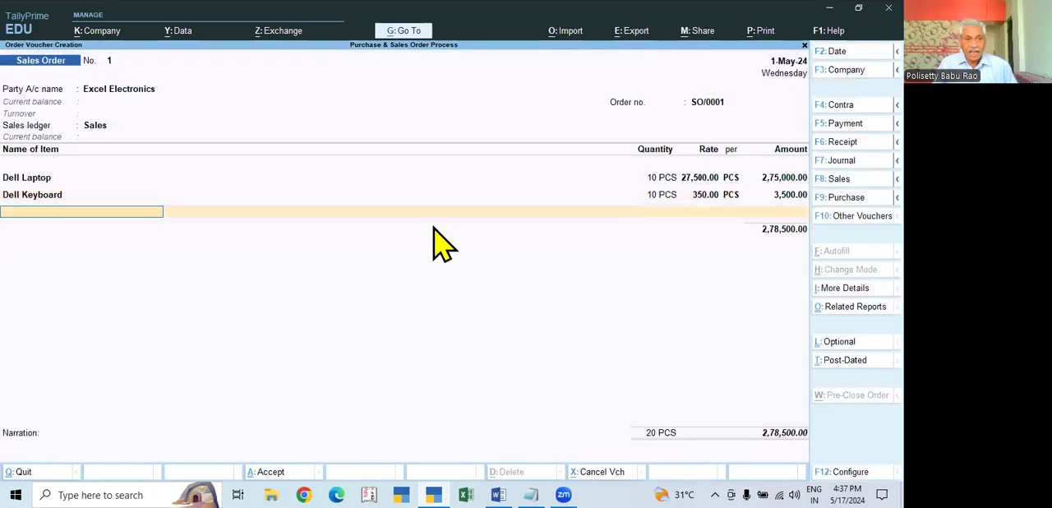
- Add Dell Mouse as the third order item and set its due date to 5 Days
key(Down)
key(Down)
key(Down)
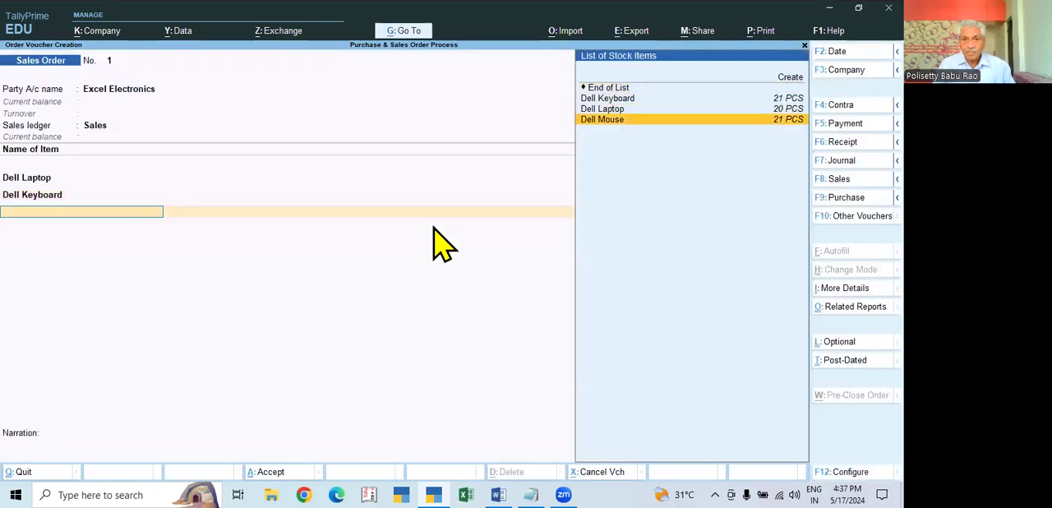
key(Return)
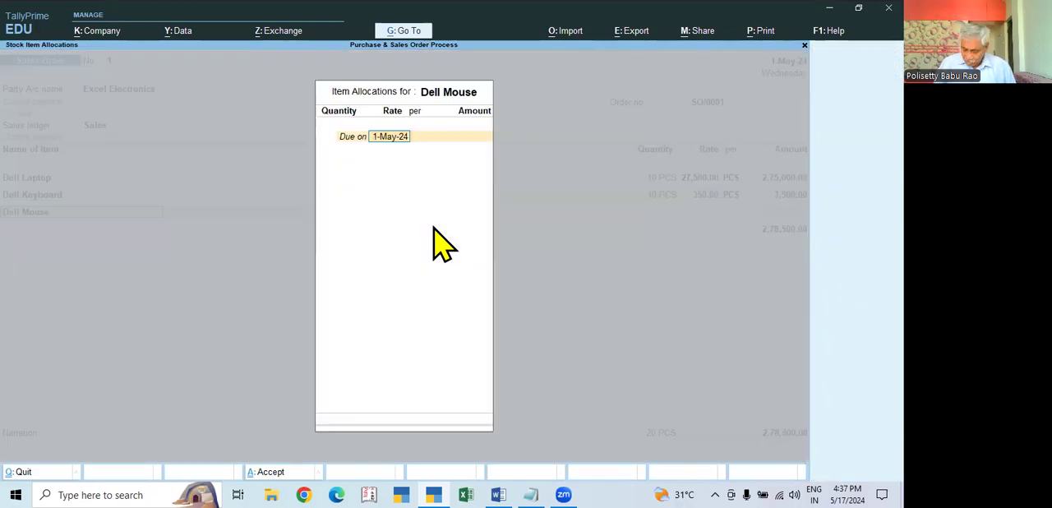
text(5)
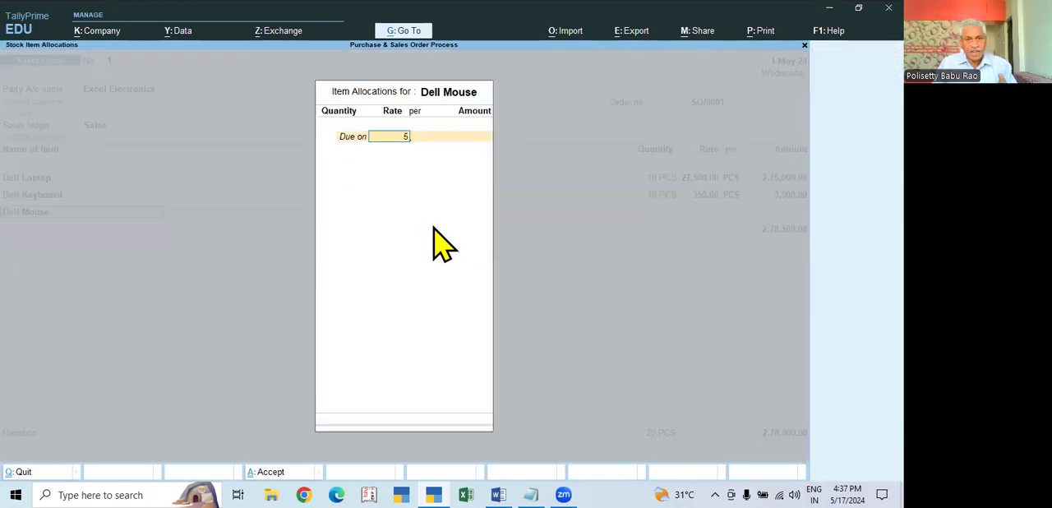
key(Return)
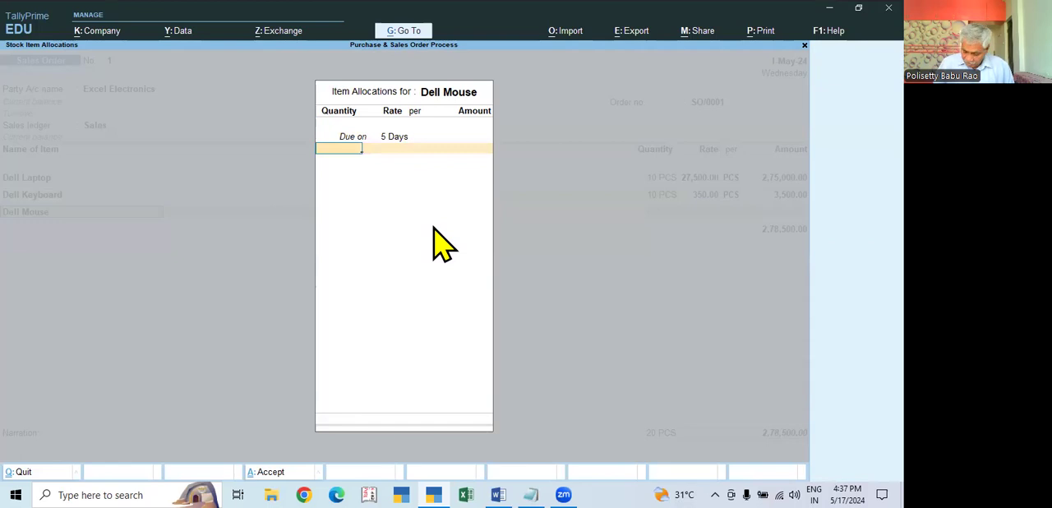
- Set the Dell Mouse quantity to 10 PCS and check its purchase rate in the stock query
text(10)
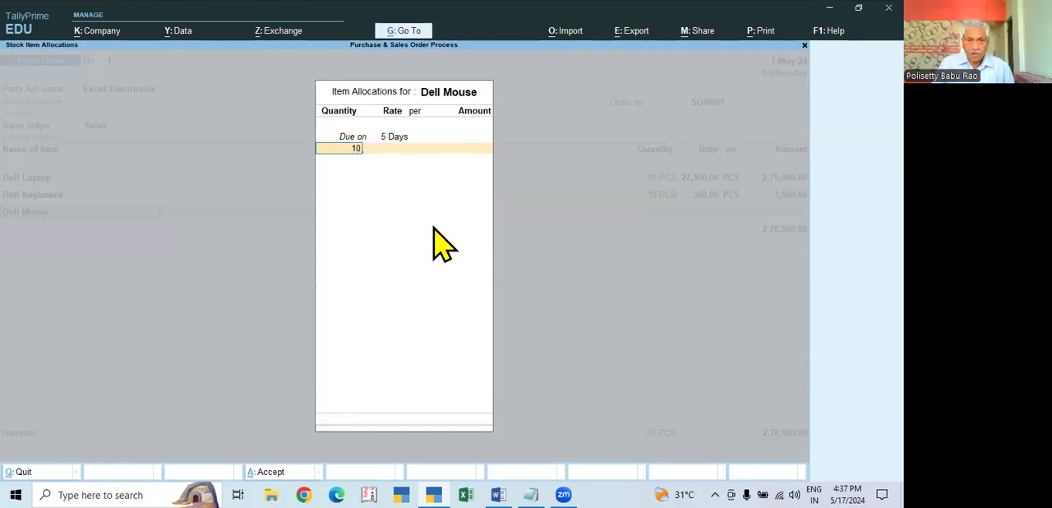
key(Return)
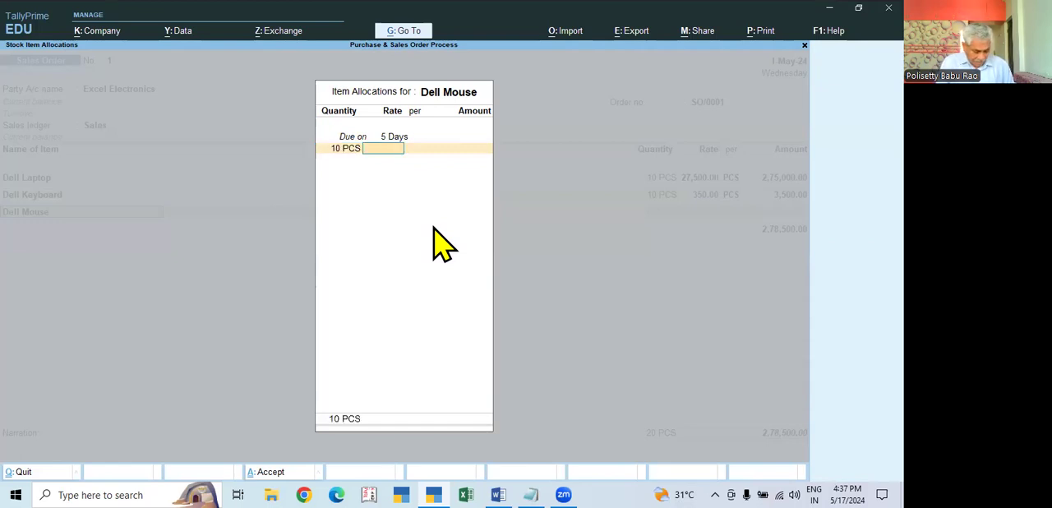
key(alt+s)
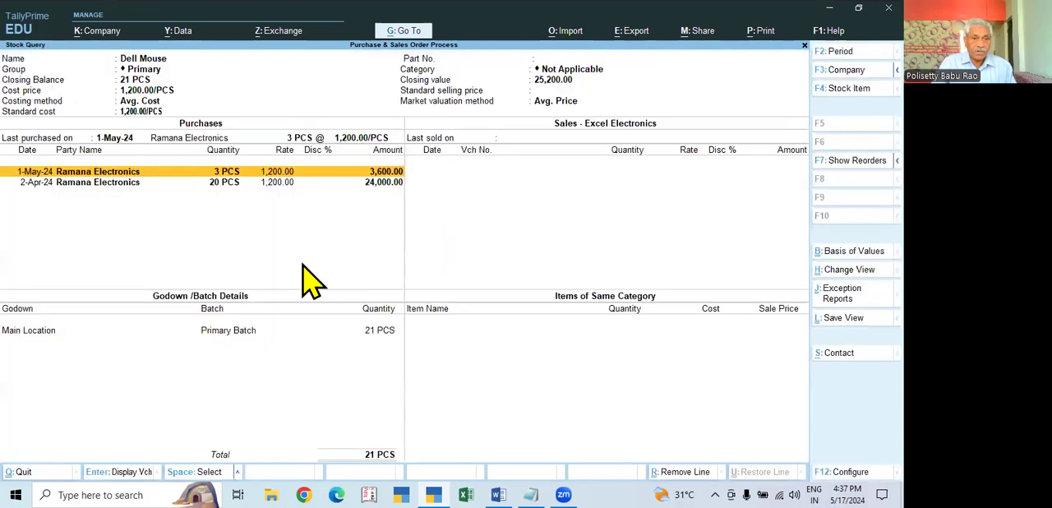
key(Escape)
- Set the Dell Mouse rate to 1,350 per PCS and finish its item allocation
text(1,350)
key(Return)
key(Return)
key(Return)
key(Return)
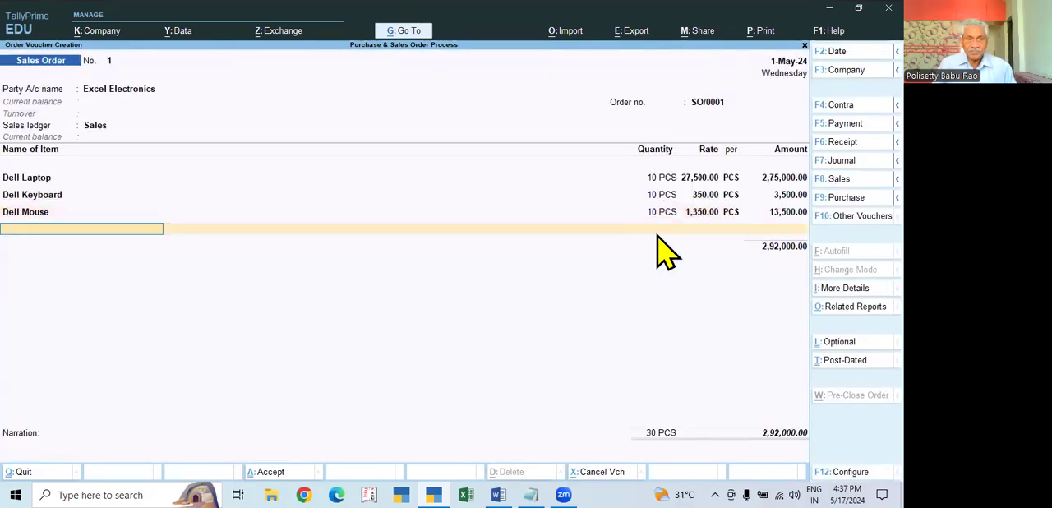
- Review the available stock and the item allocations of the Dell Laptop, Dell Keyboard and Dell Mouse order lines
click(33, 178)
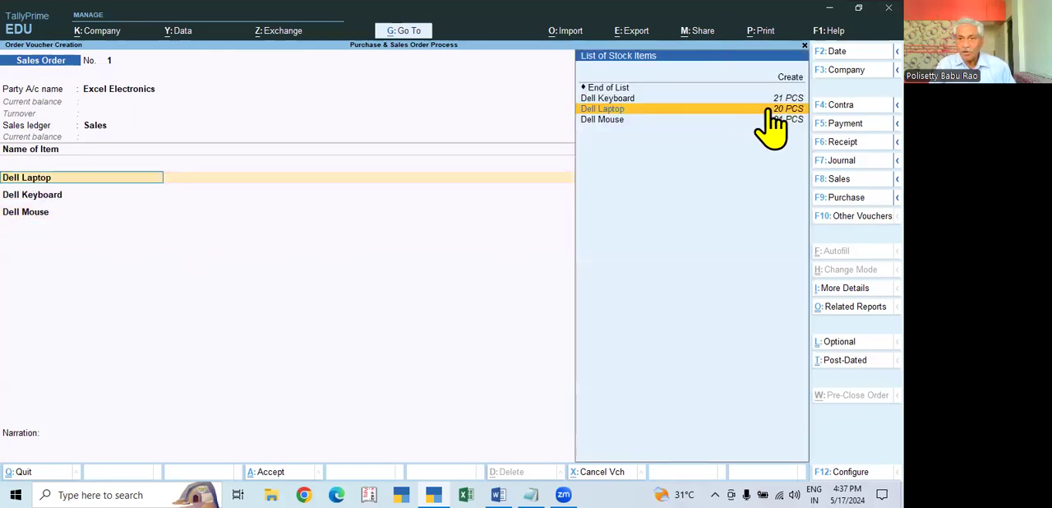
key(Return)
key(Return)
key(Return)
key(Return)
key(Return)
key(Return)
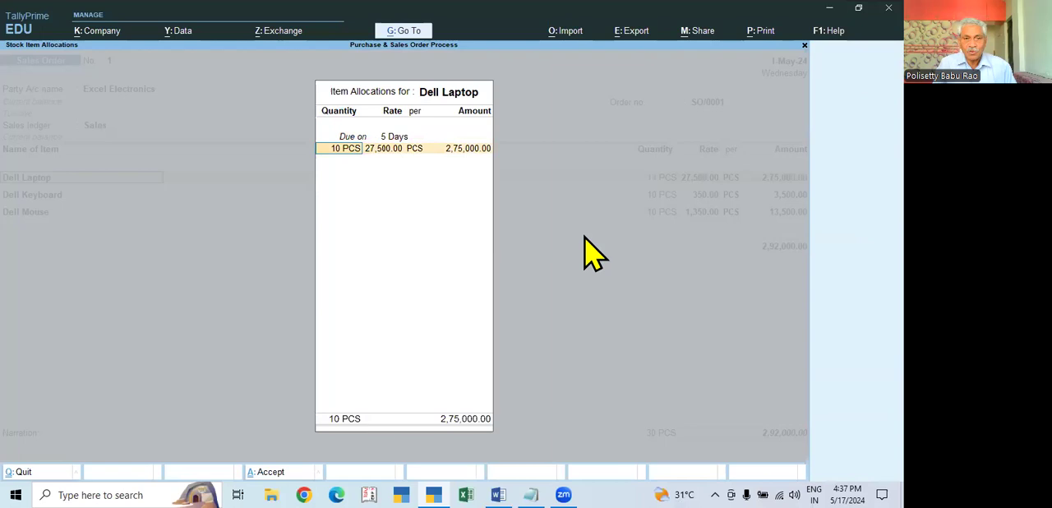
key(Return)
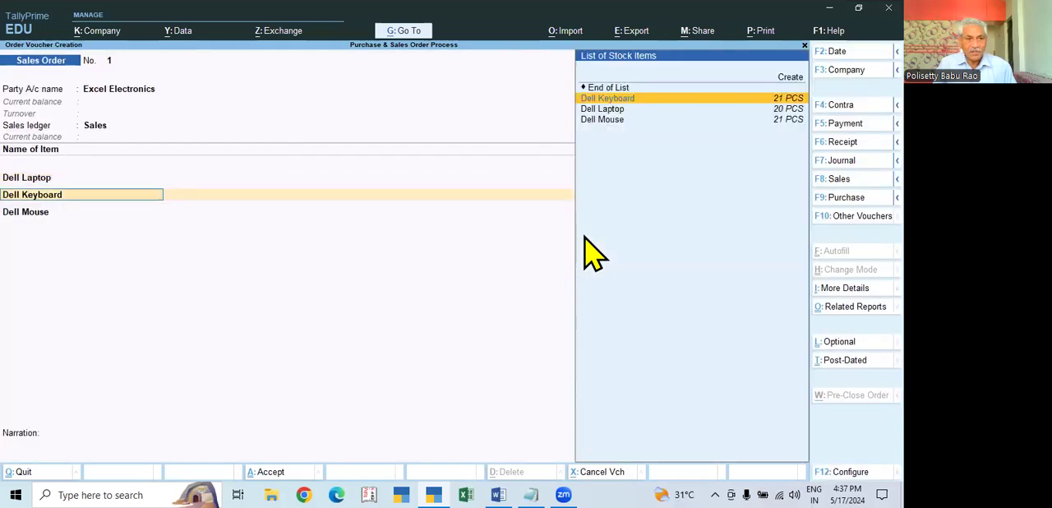
key(Return)
key(Return)
key(Return)
key(Return)
key(Return)
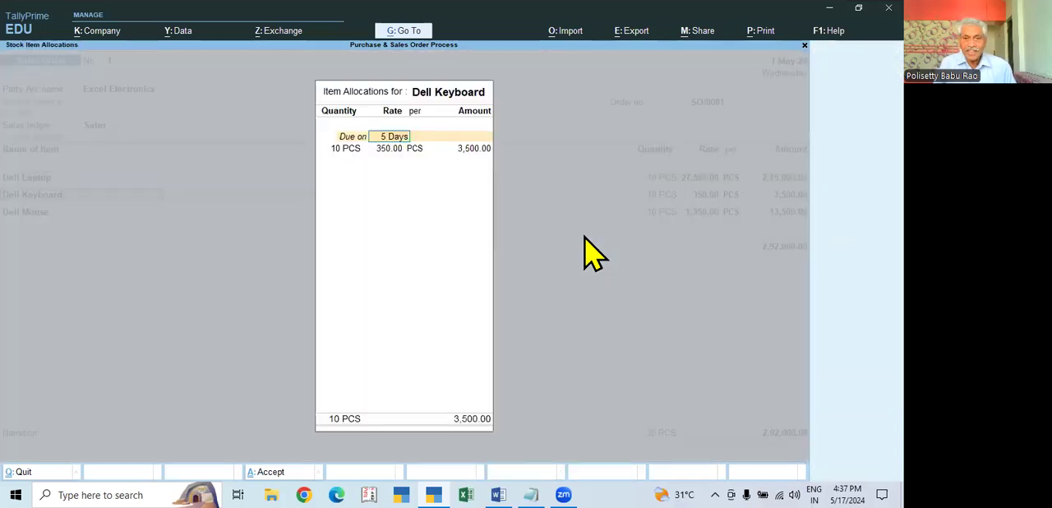
key(Return)
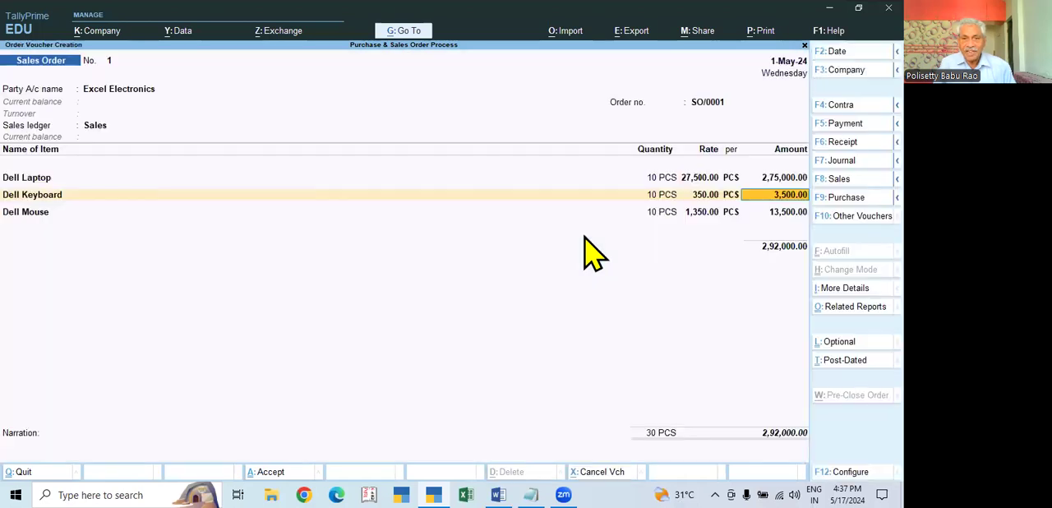
key(Return)
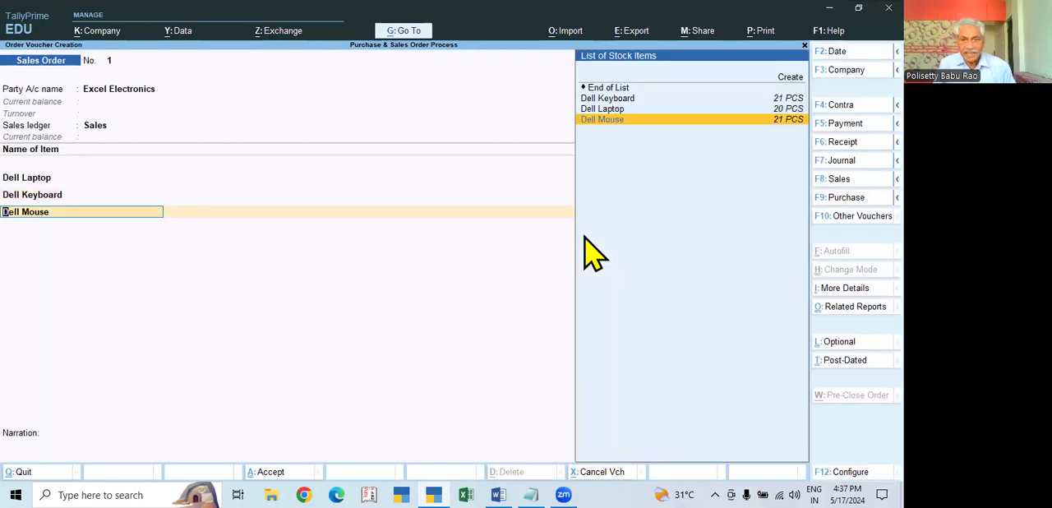
key(Return)
key(Return)
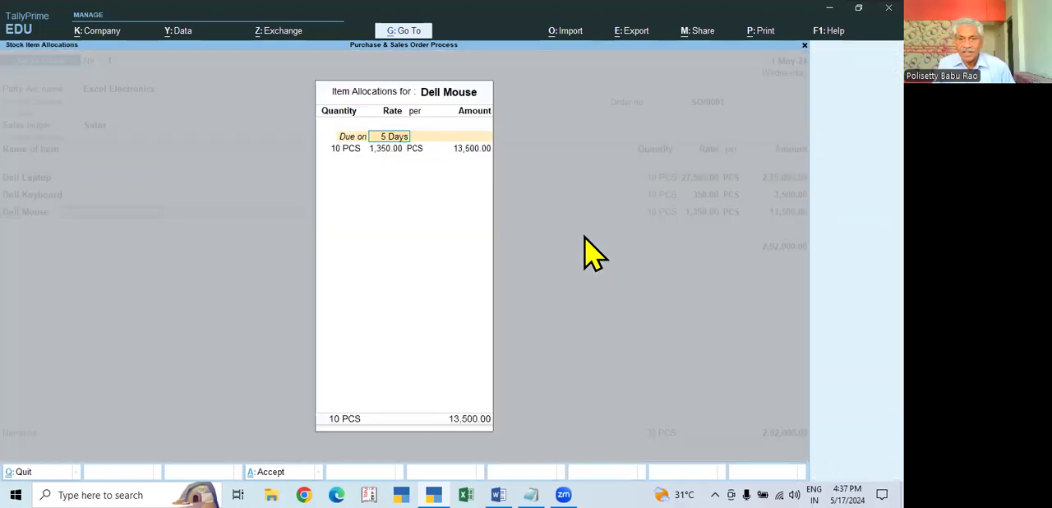
key(Return)
key(Return)
key(Return)
key(Return)
key(Return)
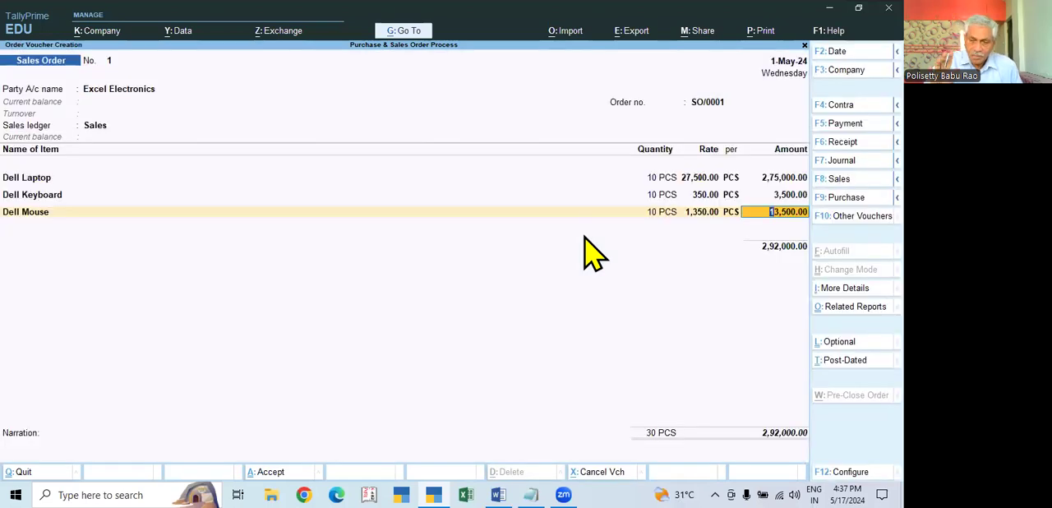
key(Return)
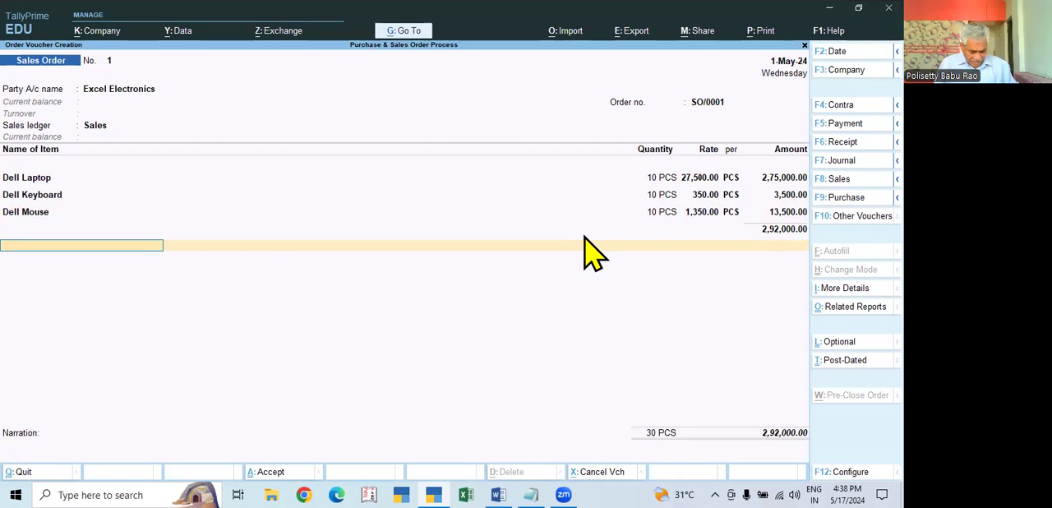
- Add the CGST and SGST ledgers below the order items with their calculated amounts
text(C)
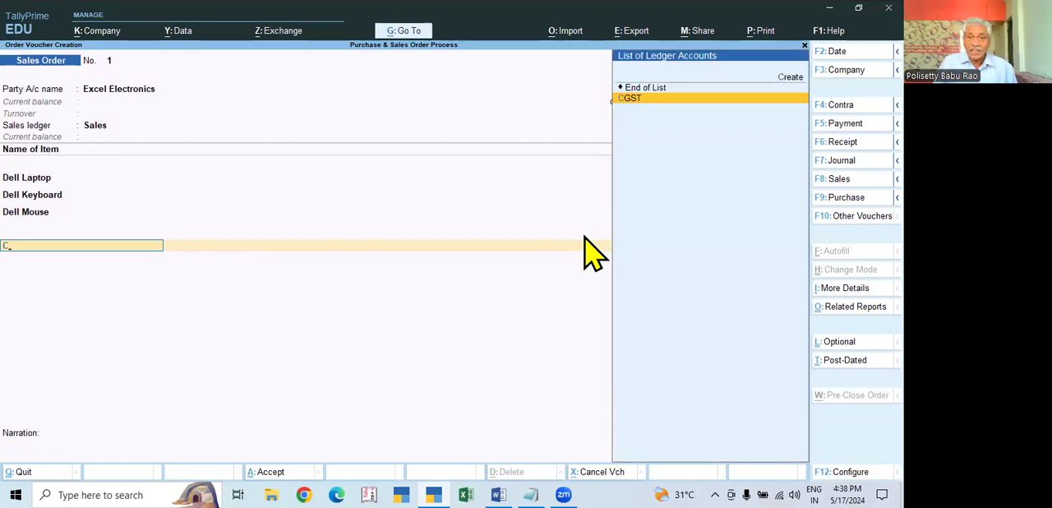
key(Return)
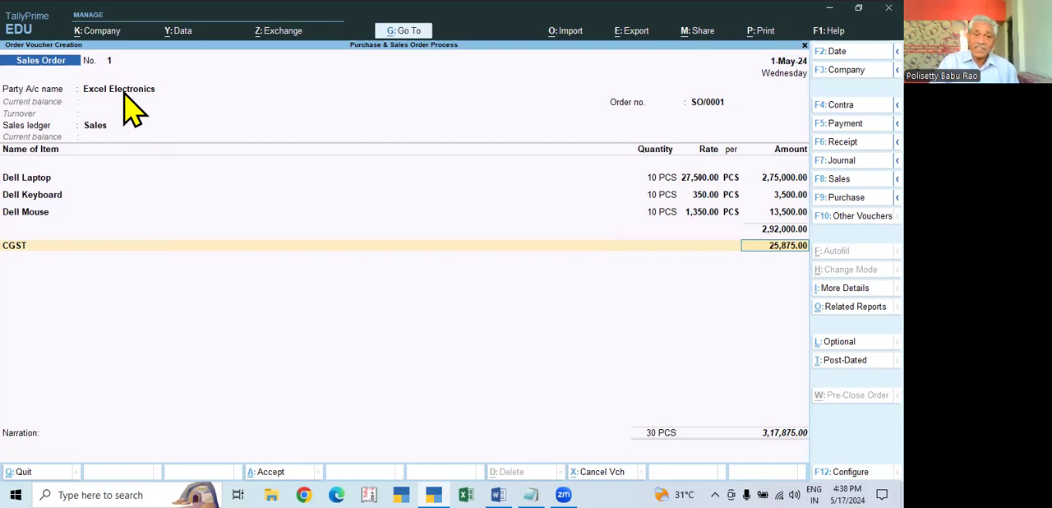
key(Return)
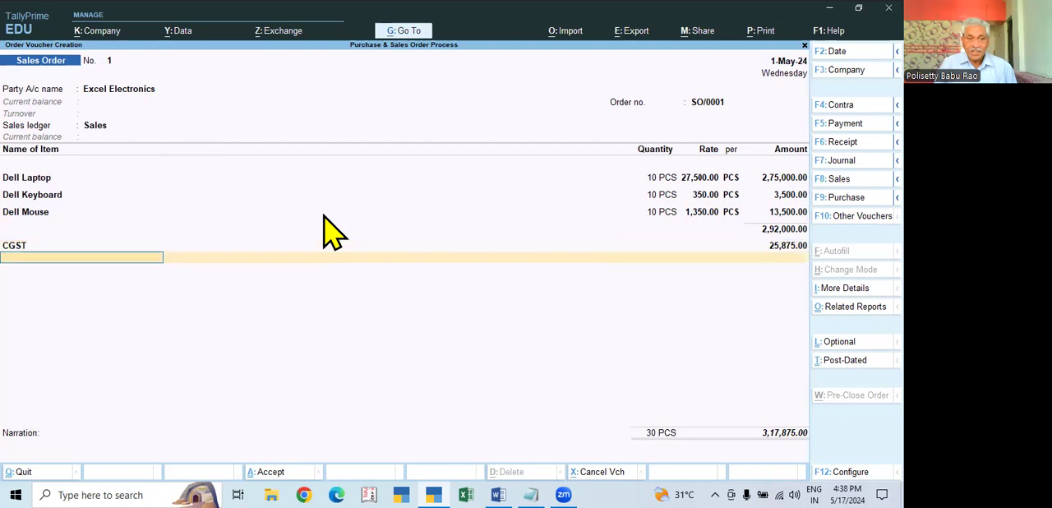
text(S)
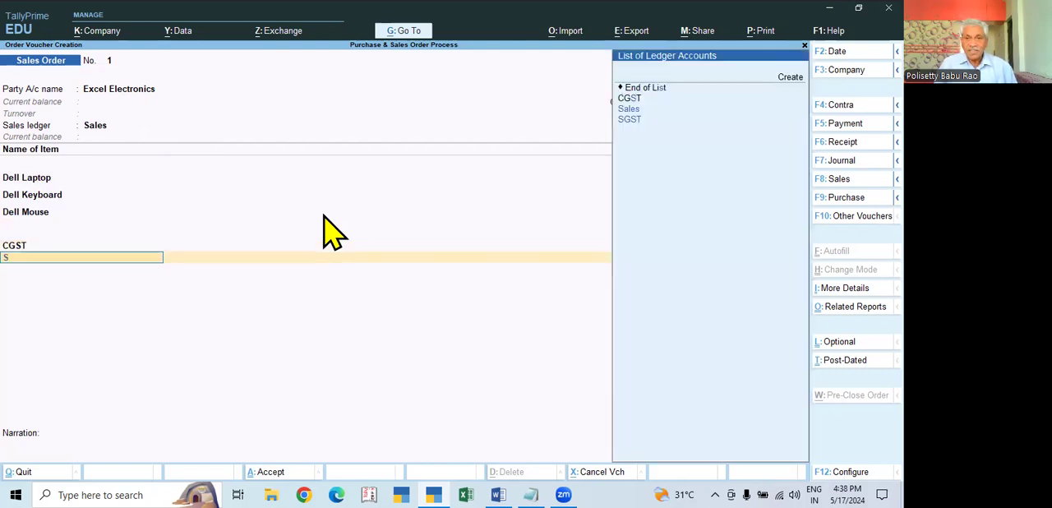
text(g)
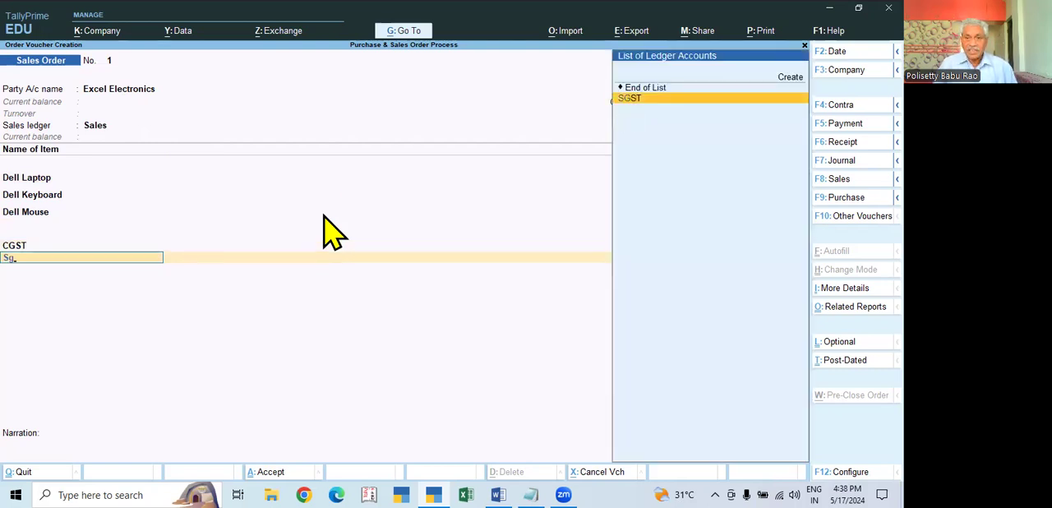
key(Return)
key(Return)
key(Return)
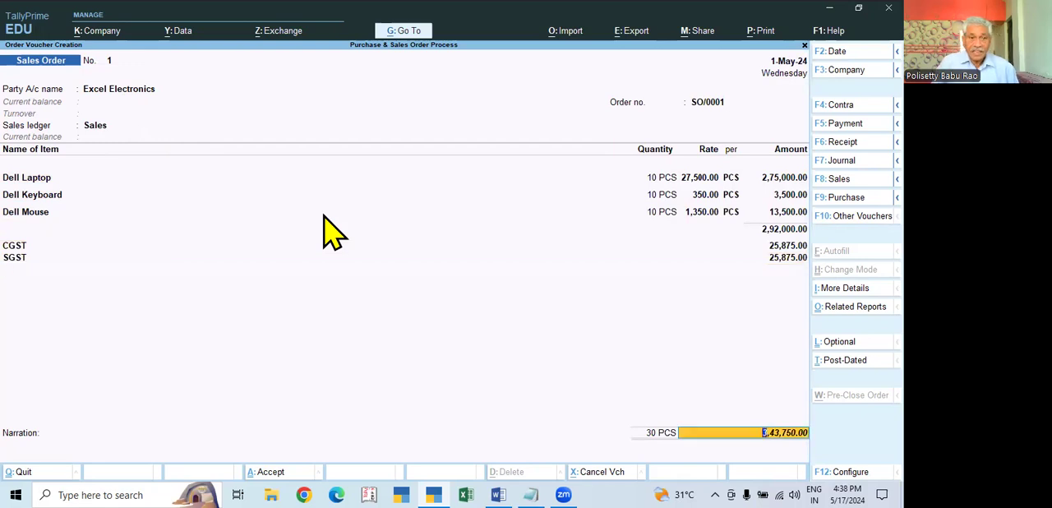
- Accept the sales order without a narration and return to the Gateway of Tally
key(Return)
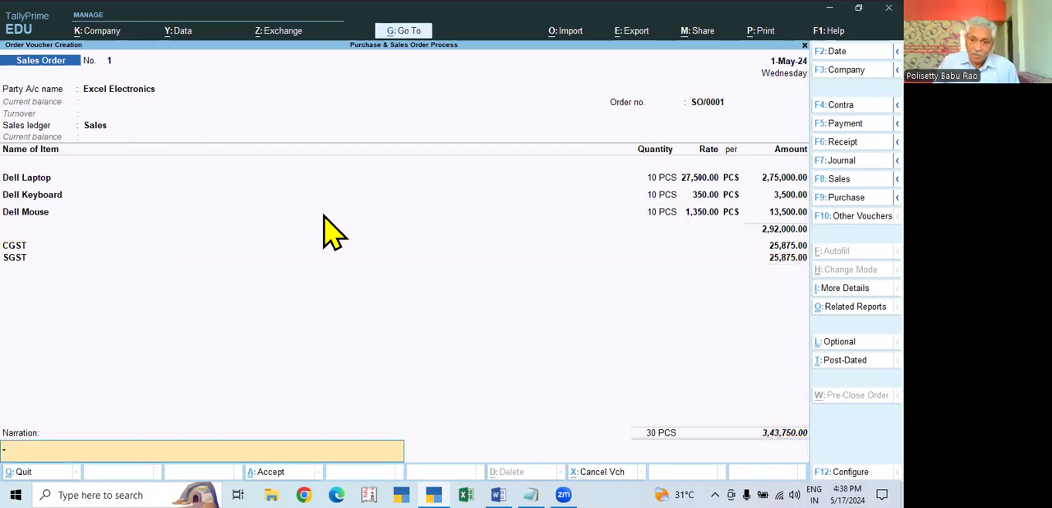
key(Return)
key(Return)
key(Escape)
key(Return)
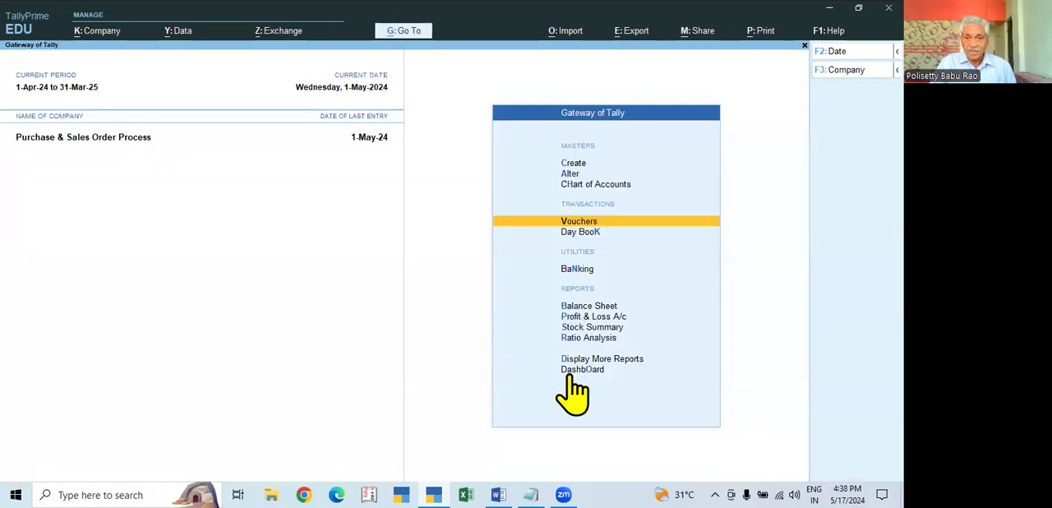
- View the closing stock of the Dell items in the Stock Summary and return to the Gateway of Tally
click(603, 328)
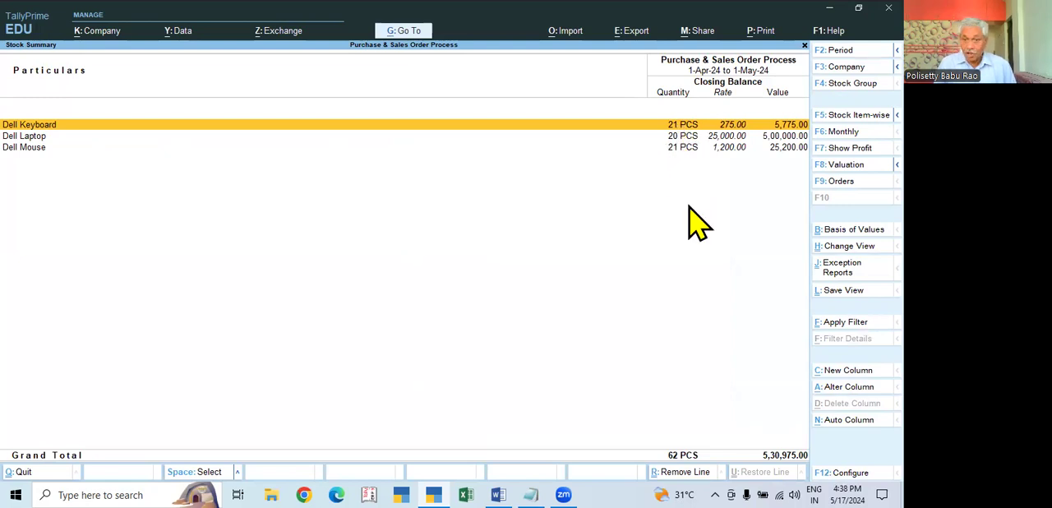
key(Escape)
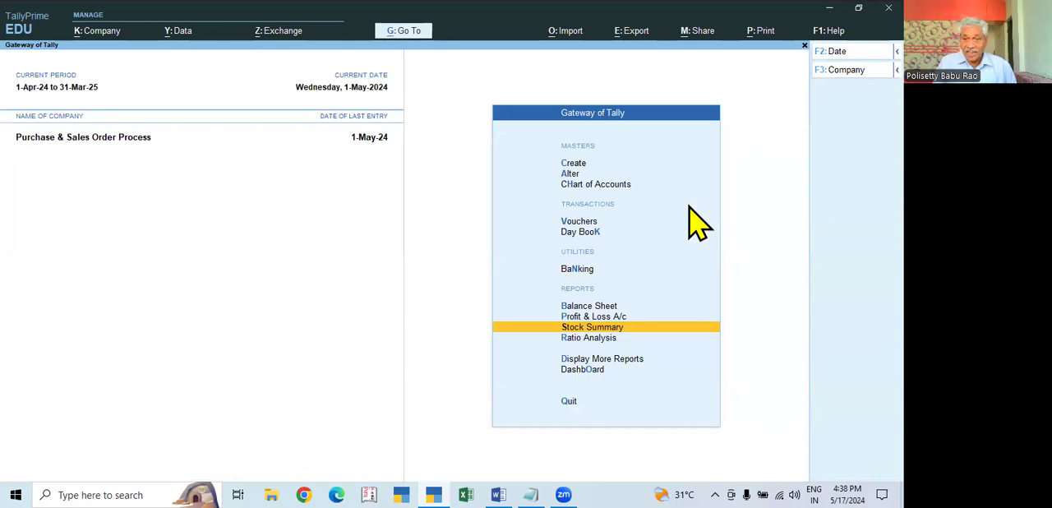
key(Return)
key(Escape)
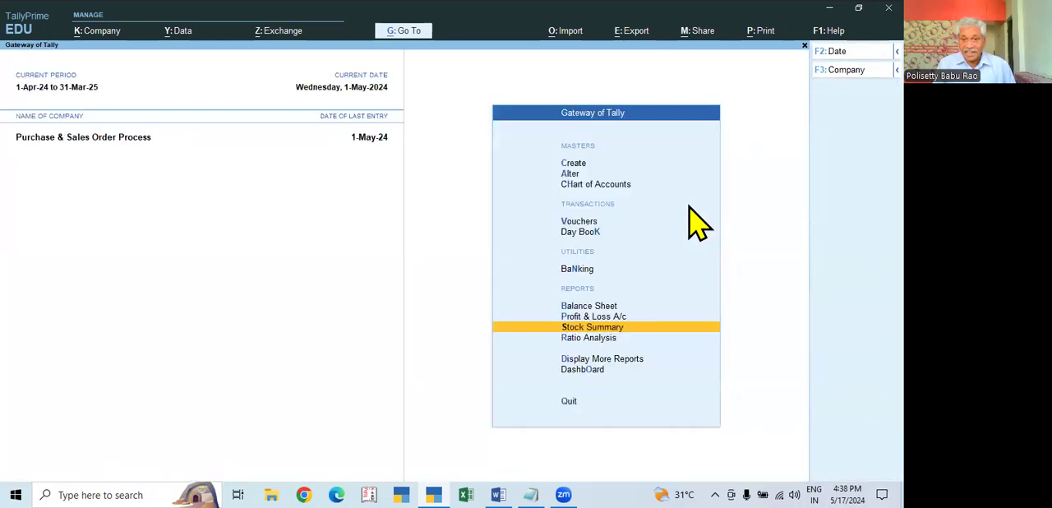
- View the Profit & Loss A/c in detailed form and the Balance Sheet, and return to the Gateway of Tally
key(Up)
key(Return)
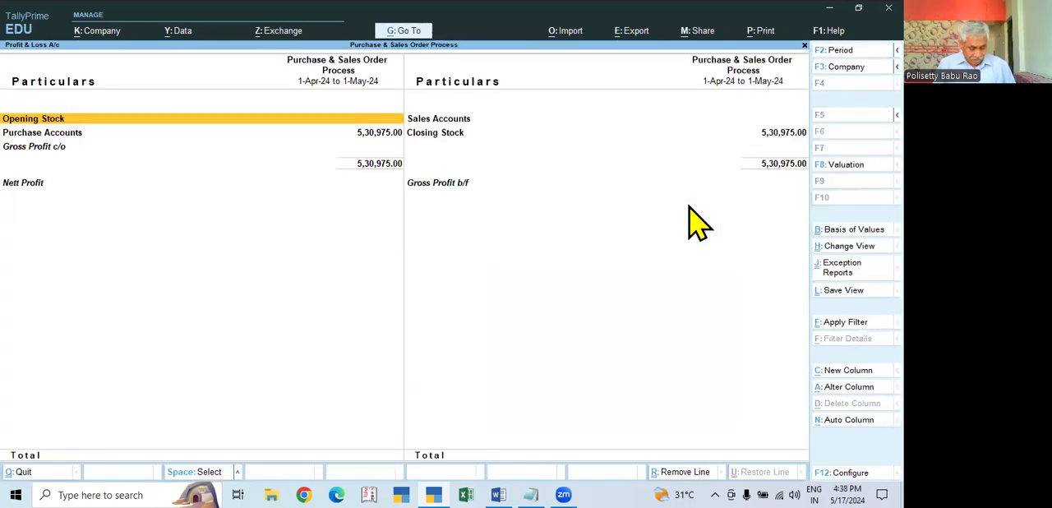
key(alt+F5)
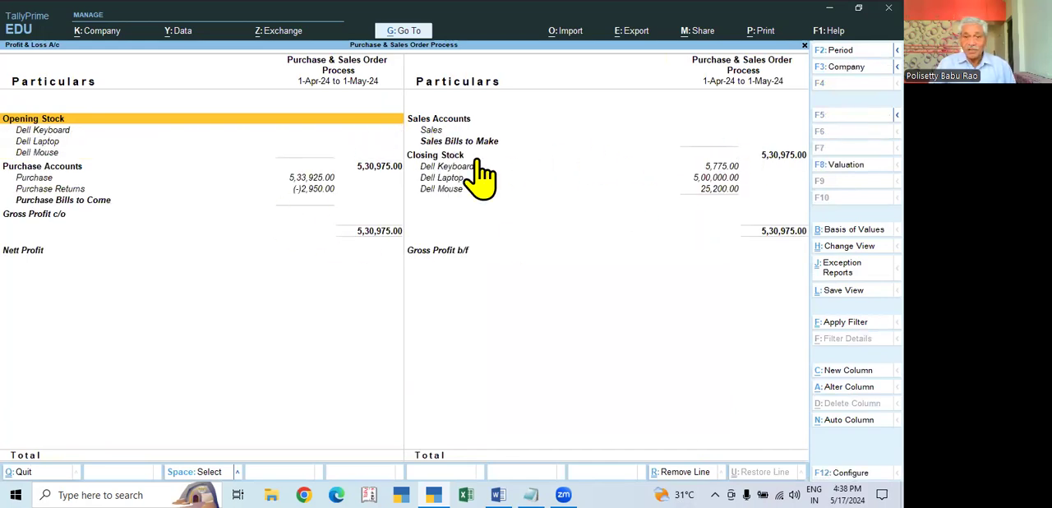
key(Escape)
key(Up)
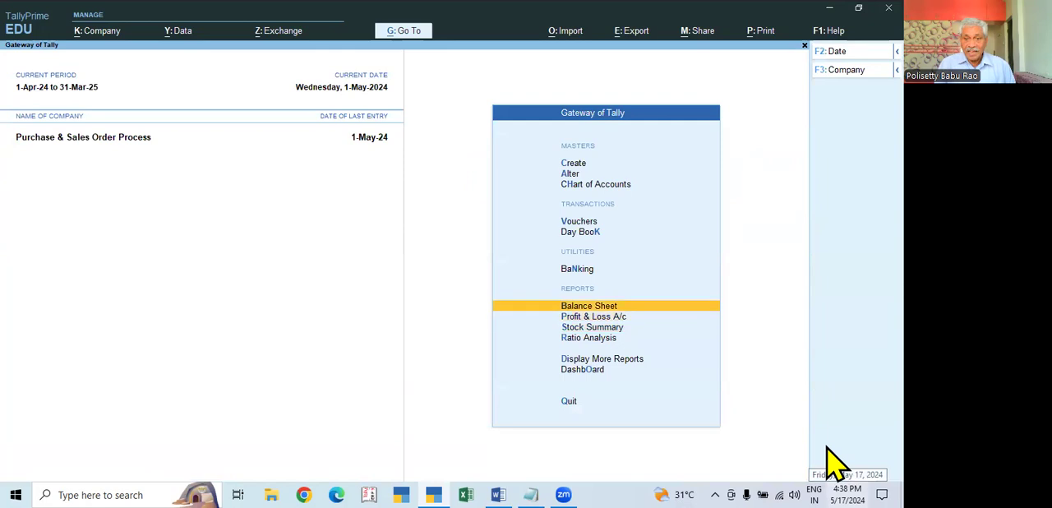
key(Return)
key(Escape)
- Review the Day Book vouchers for the period 1-Apr-24 to 1-May-24 and return to the Gateway of Tally
key(Up)
key(Up)
key(Up)
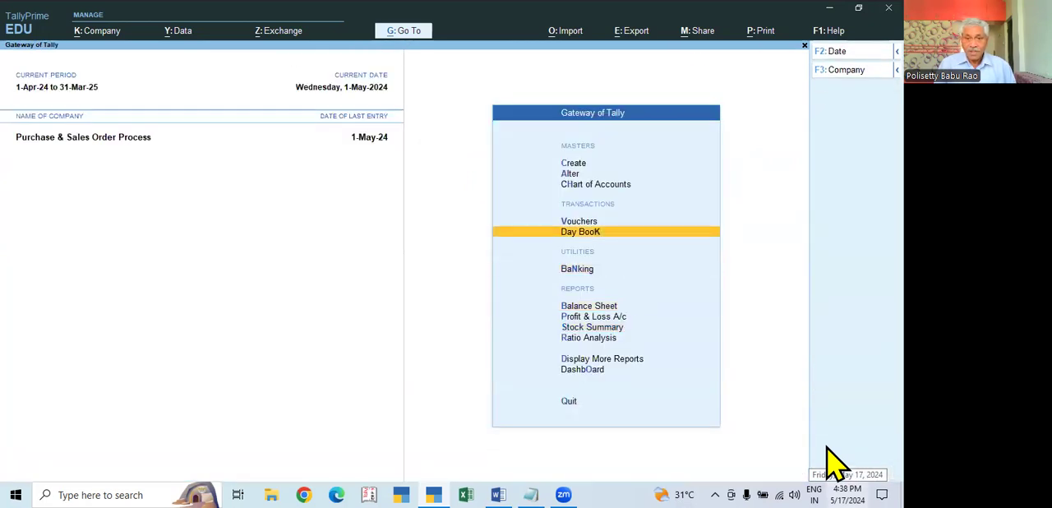
key(Down)
key(Return)
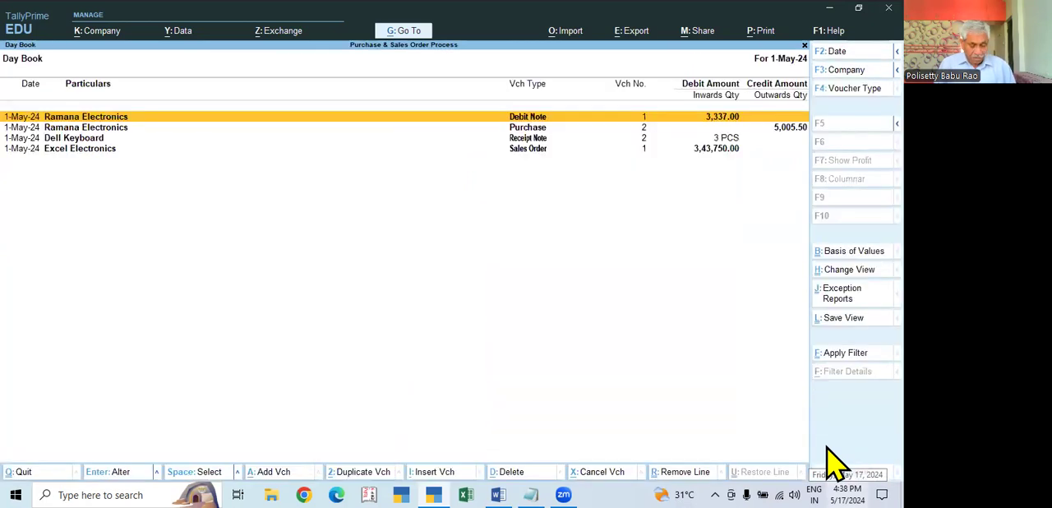
key(F2)
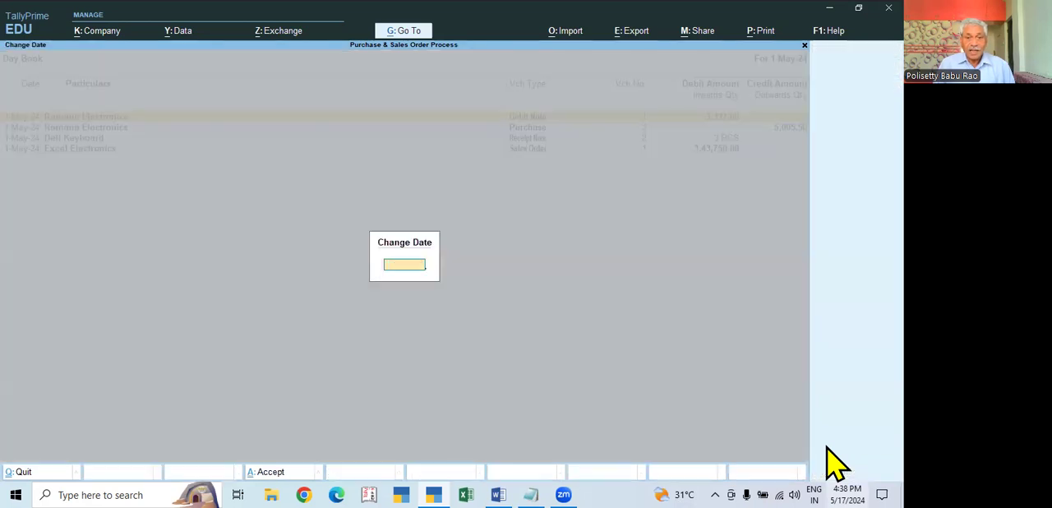
key(Return)
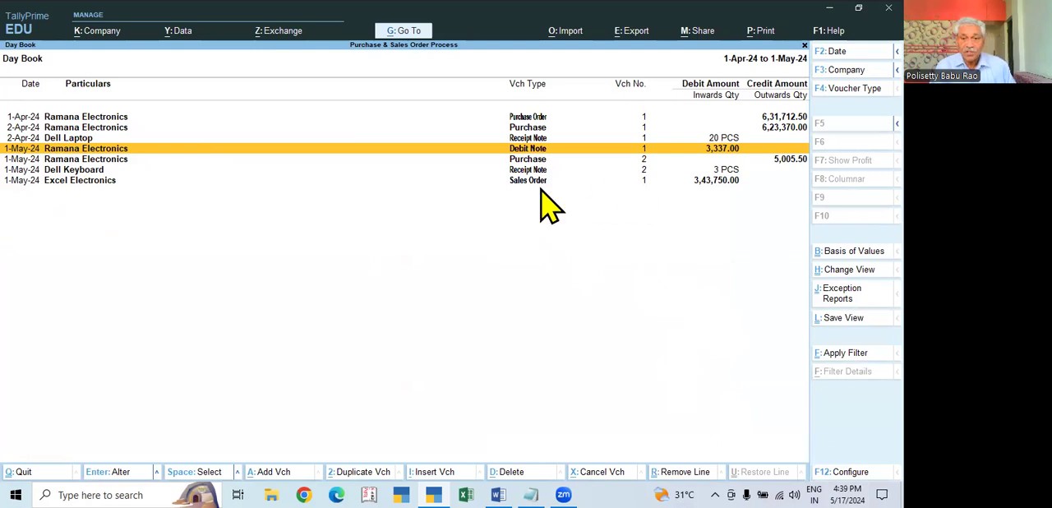
click(721, 182)
key(Escape)
- View the sales order vouchers for May 2024 in the Sales Orders Book and close the inventory books
key(Down)
key(Down)
key(Down)
key(Down)
key(Down)
key(Down)
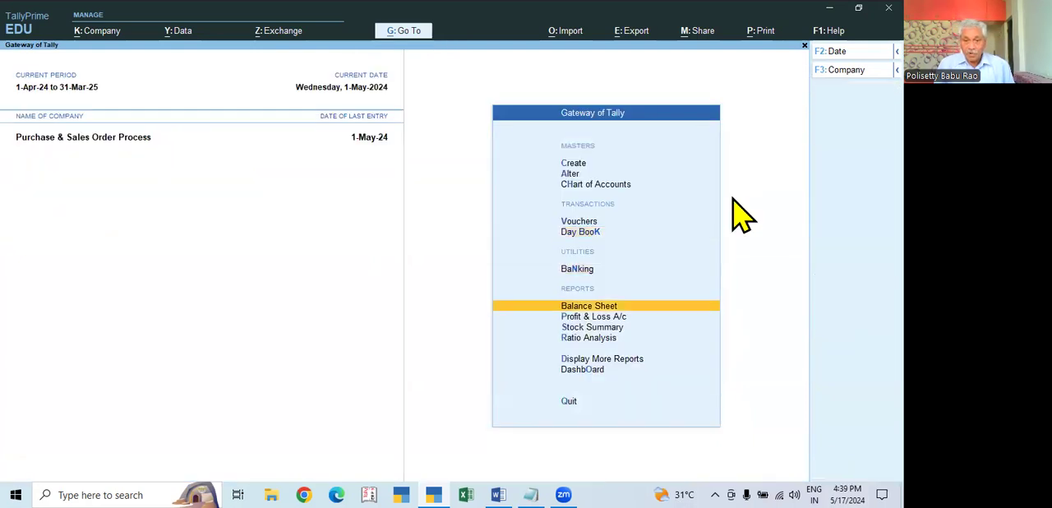
key(Return)
key(Down)
key(Down)
key(Down)
key(Down)
key(Down)
key(Down)
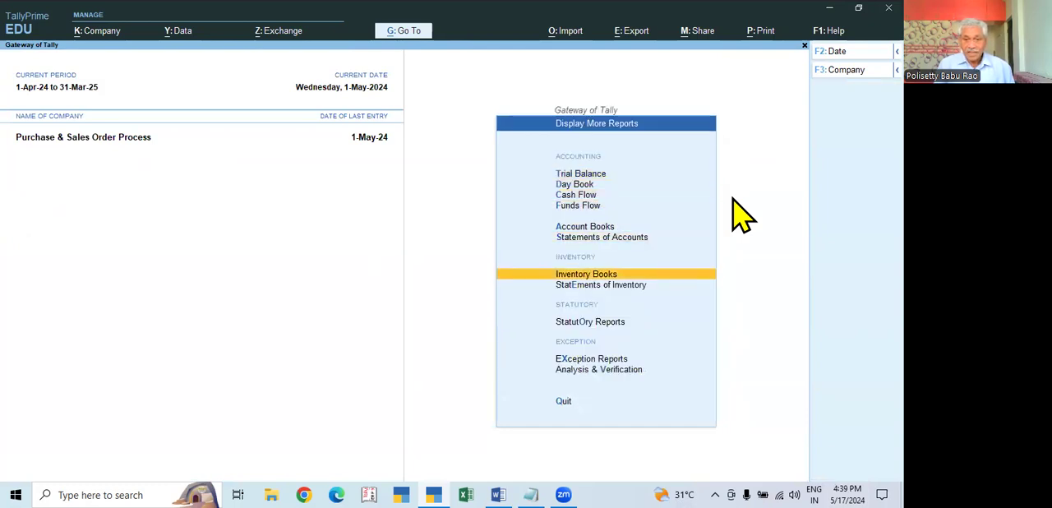
key(Return)
key(Down)
key(Down)
key(Down)
key(Down)
key(Down)
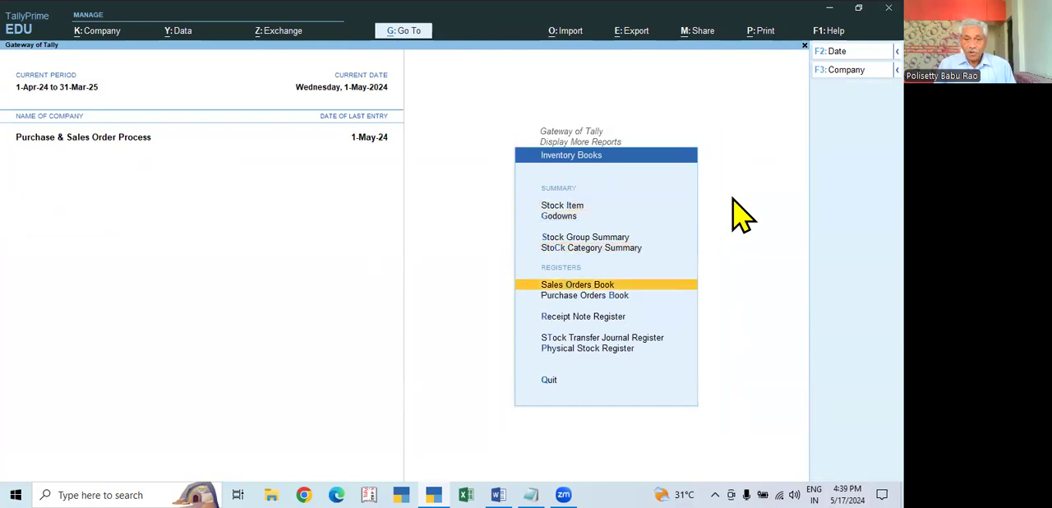
key(Up)
key(Return)
key(Return)
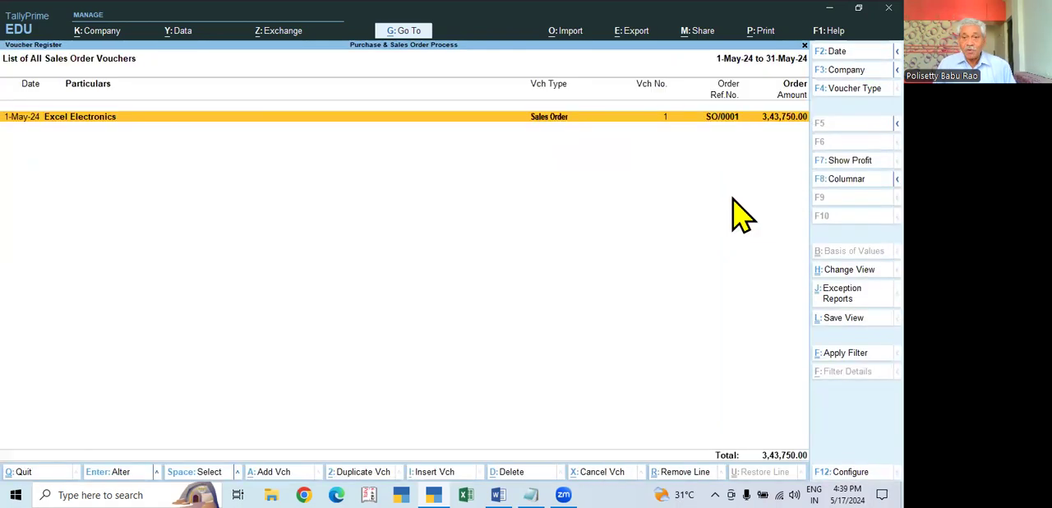
key(Escape)
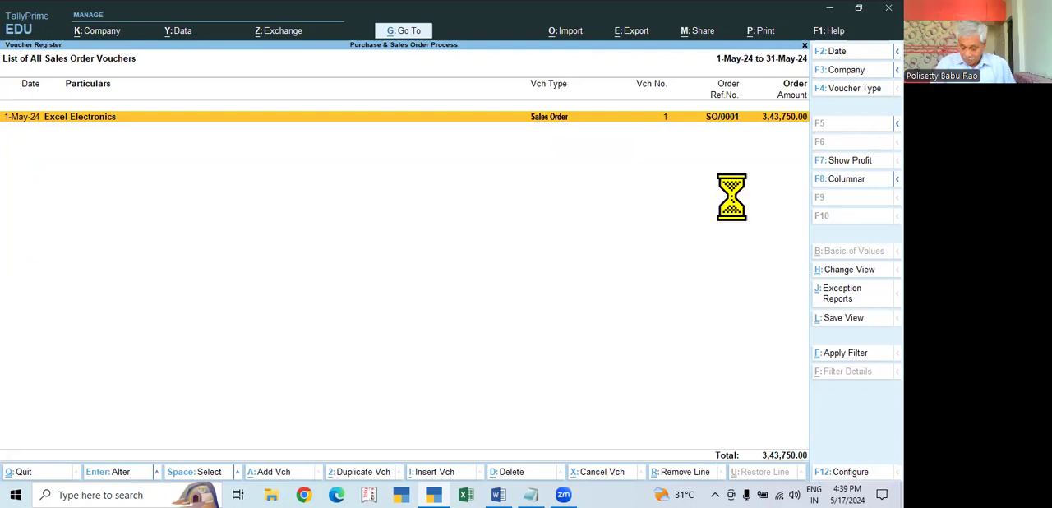
key(Escape)
key(Escape)
- Open the Sales Order Outstandings report among the Statements of Inventory
key(Down)
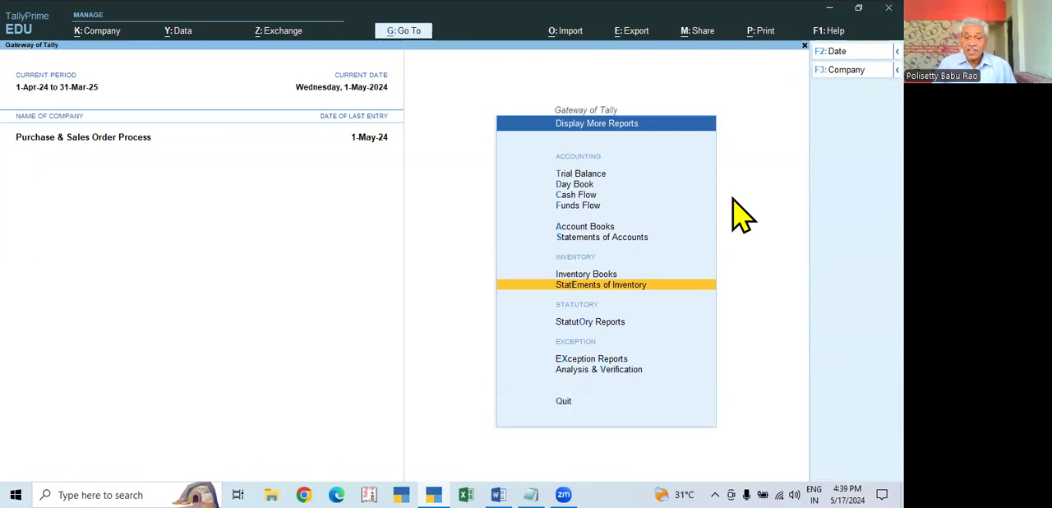
key(Return)
key(Down)
key(Down)
key(Down)
key(Down)
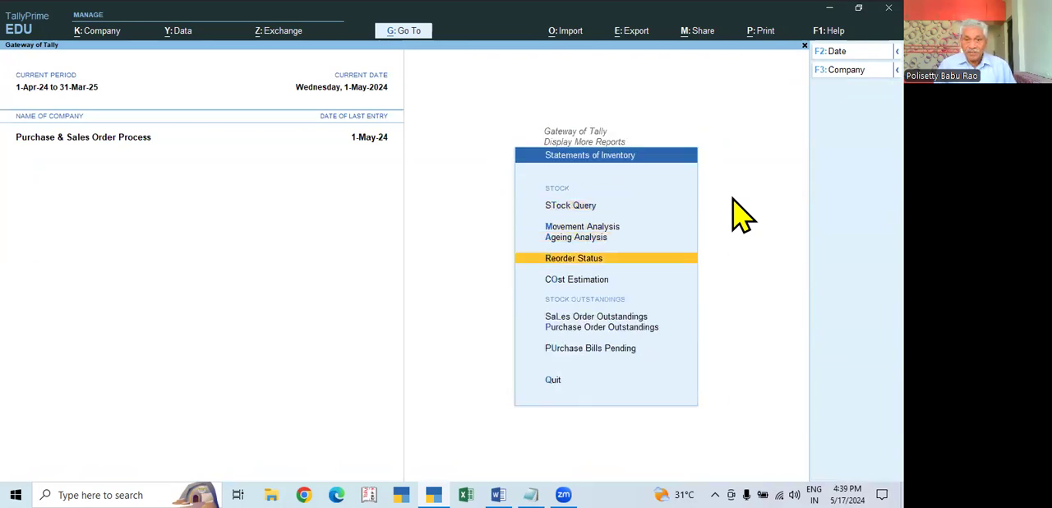
key(Up)
key(Down)
key(Down)
key(Down)
key(Up)
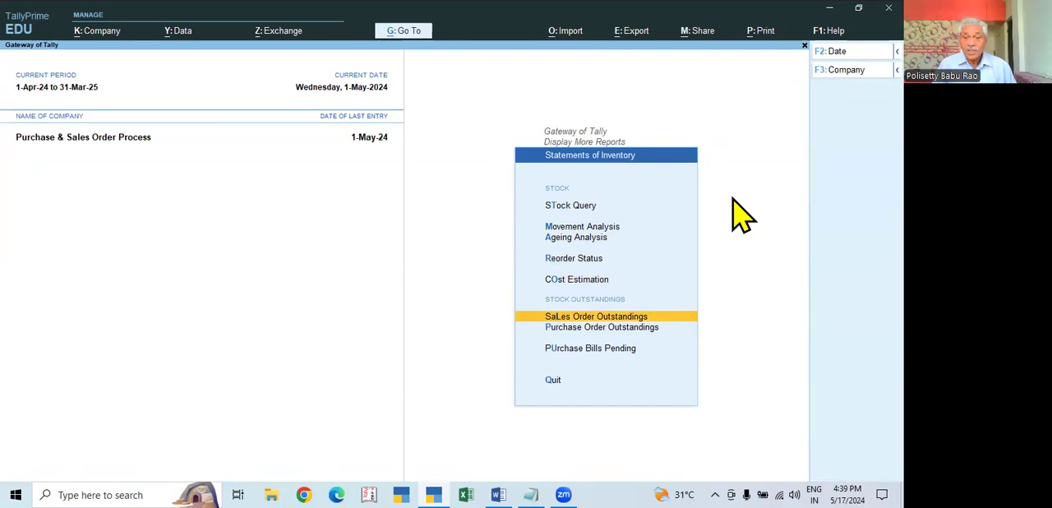
key(Return)
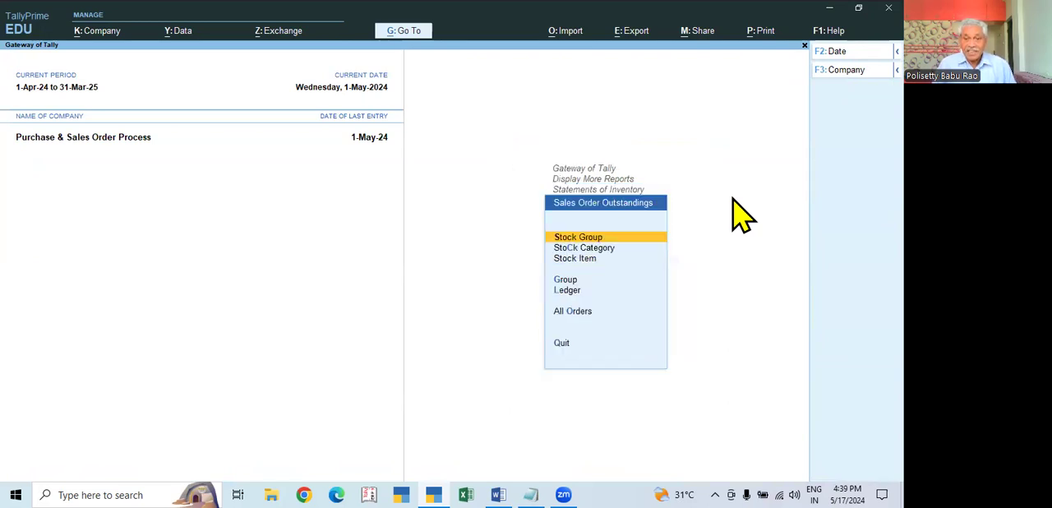
key(Down)
key(Down)
key(Down)
key(Down)
key(Down)
key(Down)
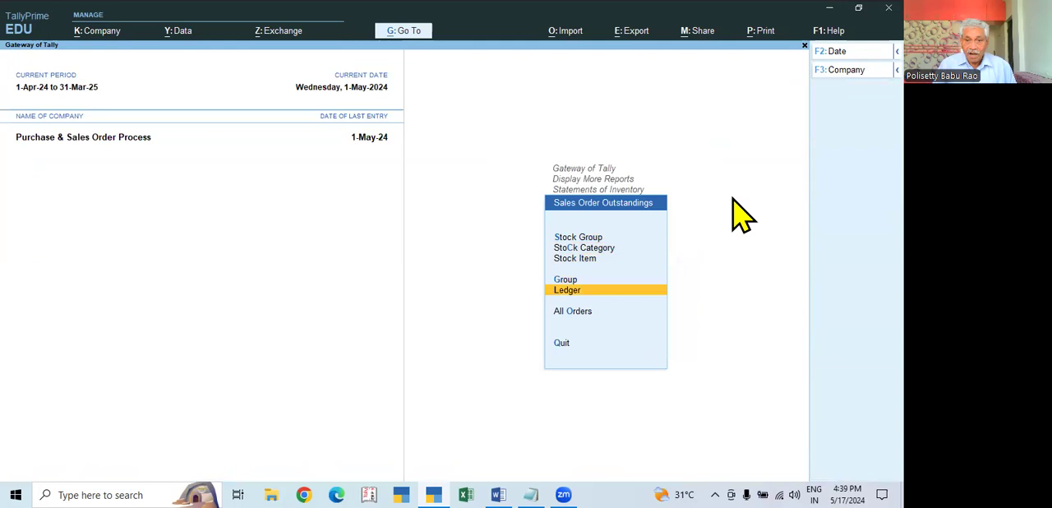
key(Up)
key(Return)
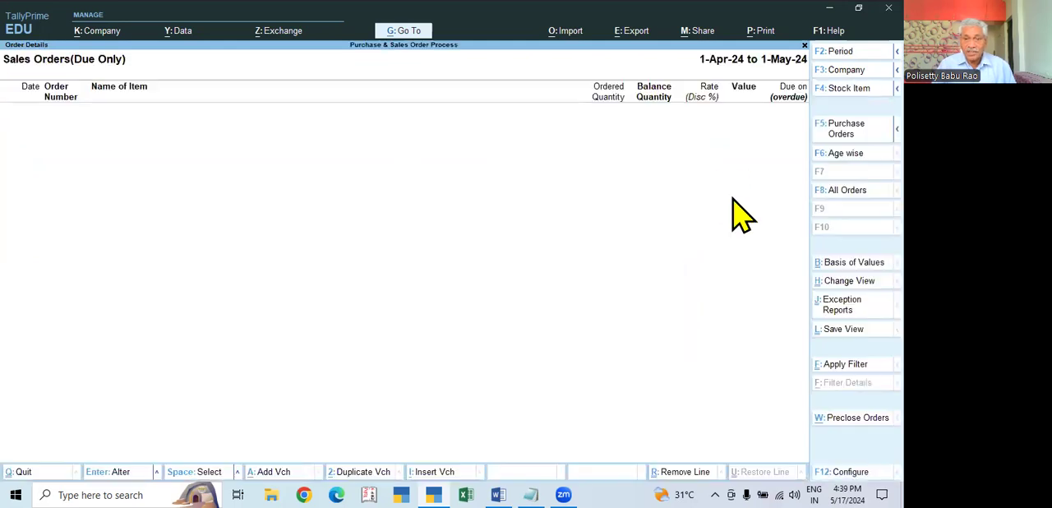
- Show all sales orders instead of only the due ones, review the outstanding items and return to the Gateway of Tally
click(847, 190)
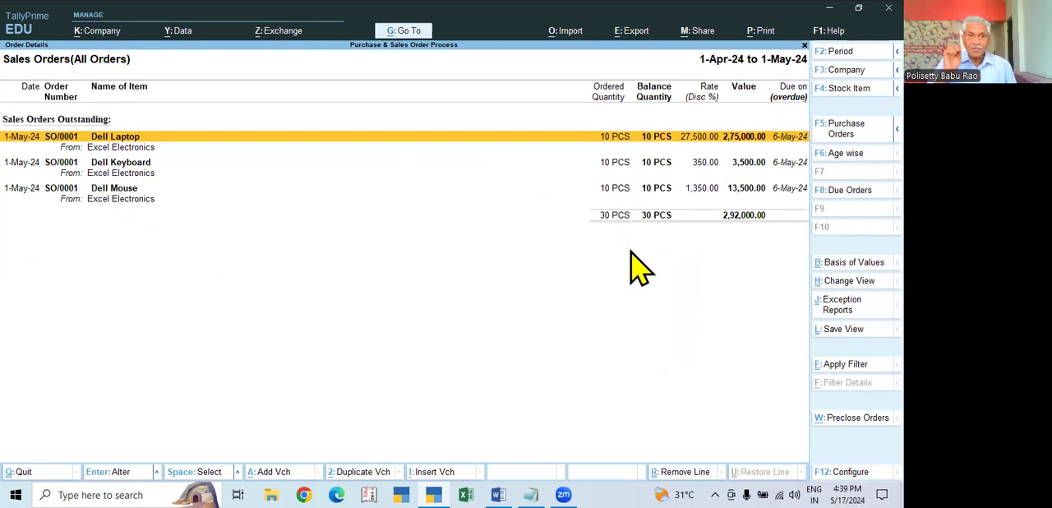
key(Escape)
key(Escape)
key(Escape)
key(Escape)
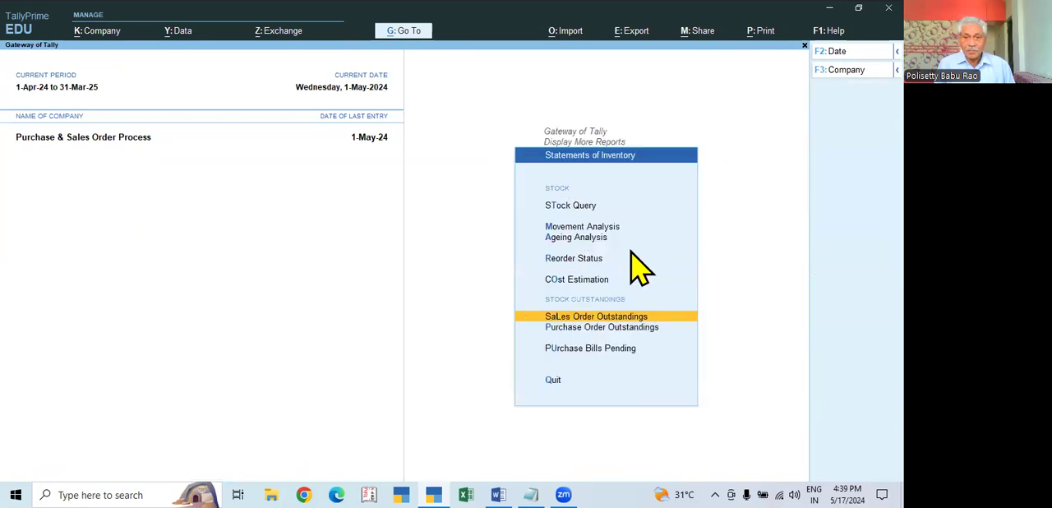
key(Escape)
key(n)
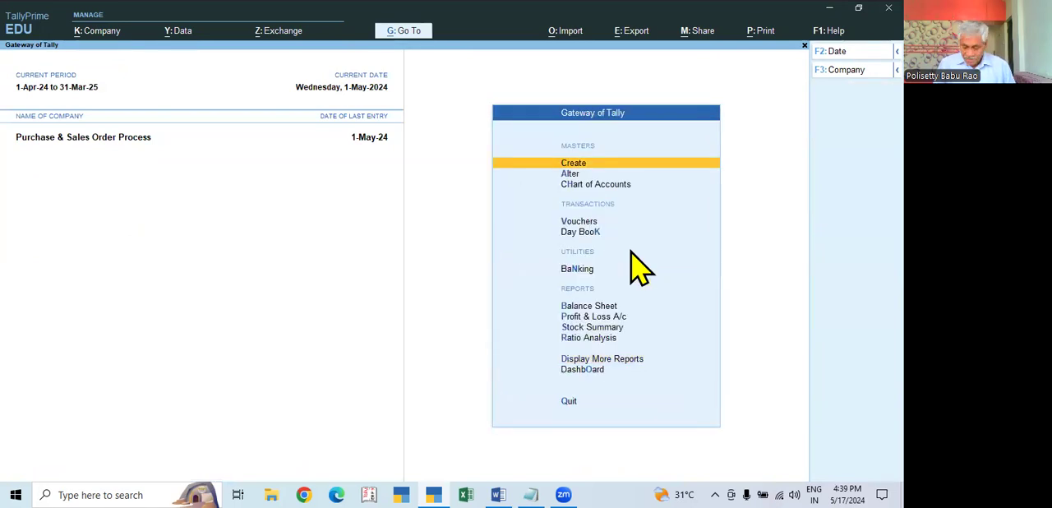
- Start voucher entry and set the voucher date and effective date to 2-5-2024
key(Down)
key(Down)
key(Down)
key(Return)
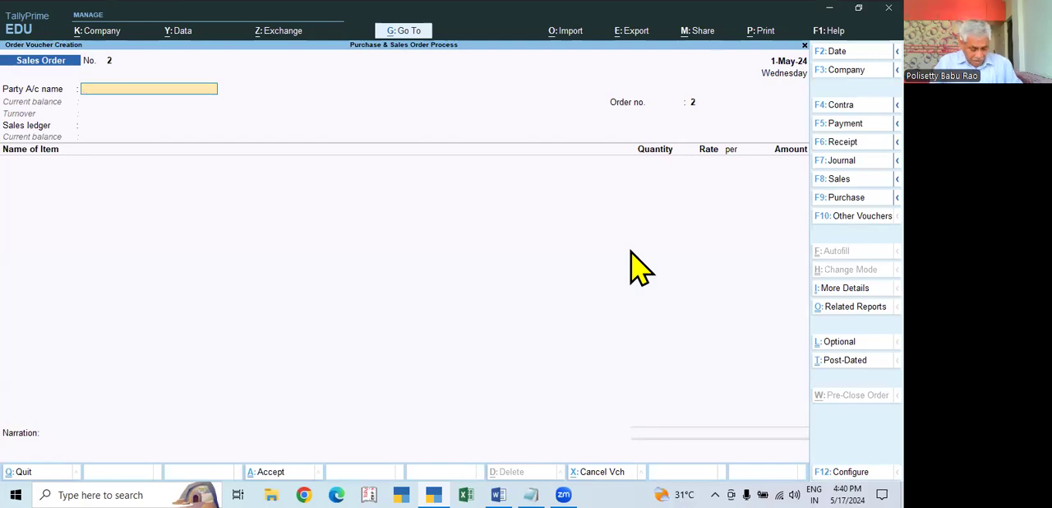
key(F2)
key(Return)
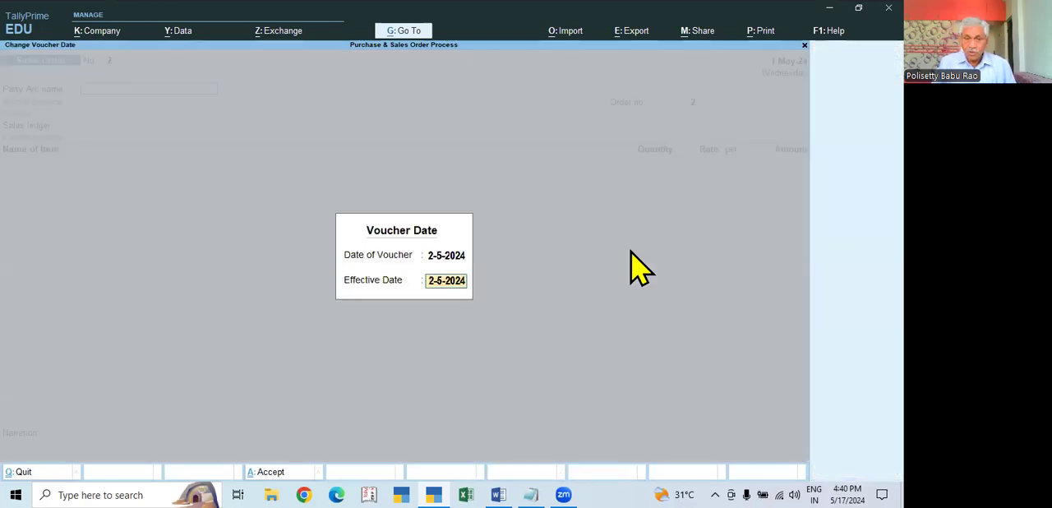
key(Return)
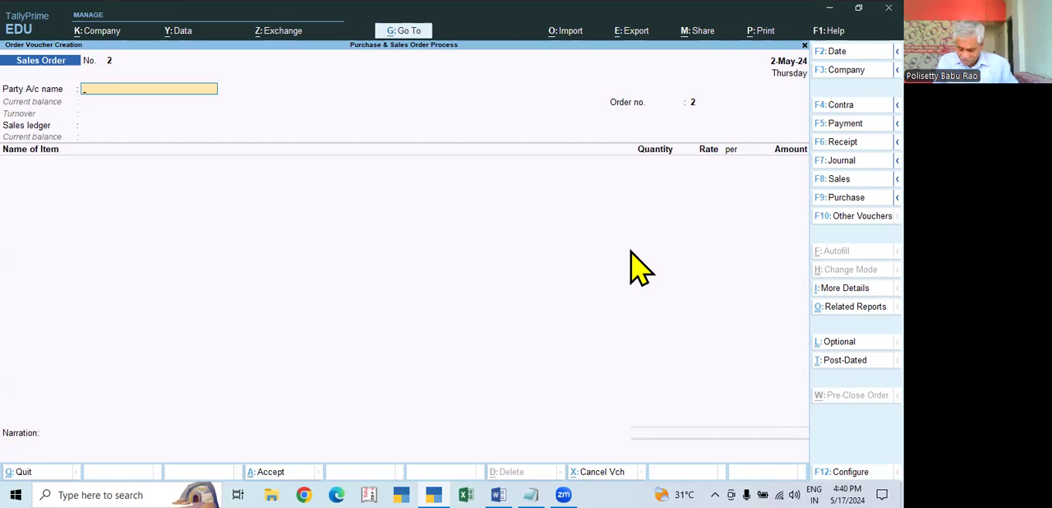
key(Escape)
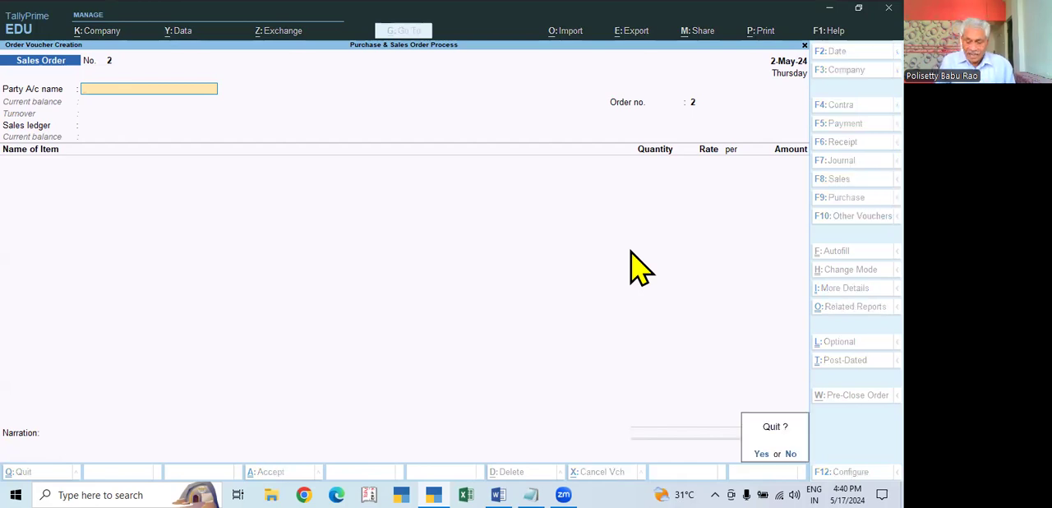
key(n)
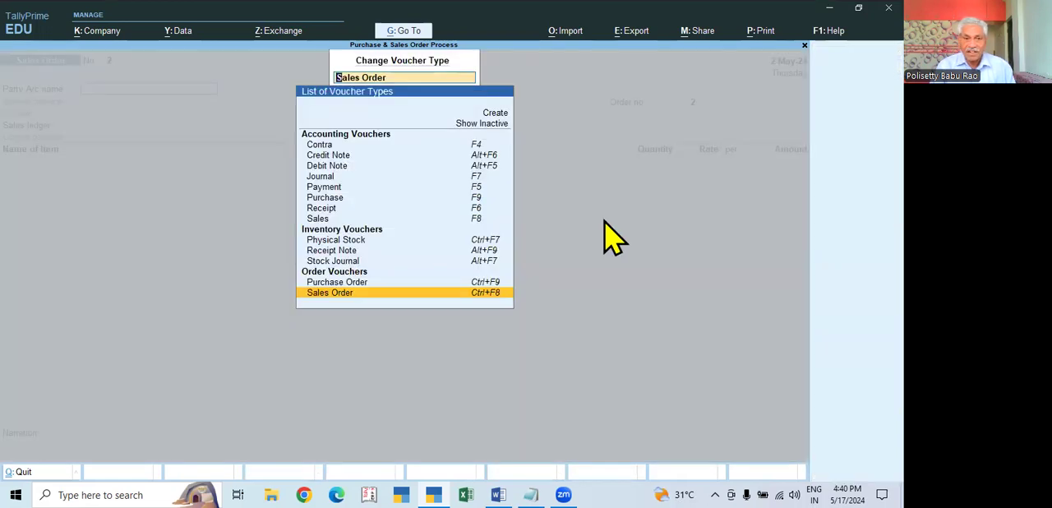
- Show the inactive voucher types, activate the Delivery Note type and switch the voucher to it
click(487, 126)
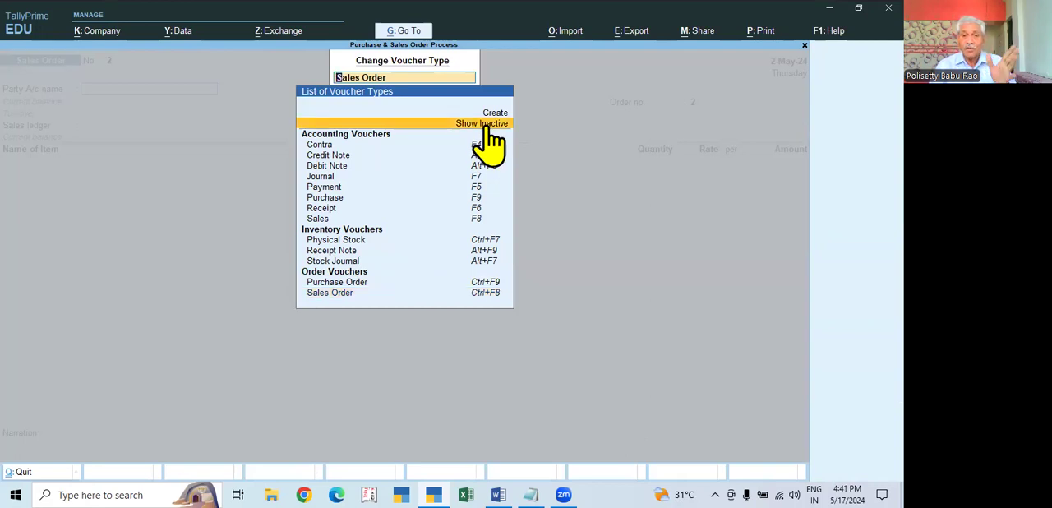
click(486, 128)
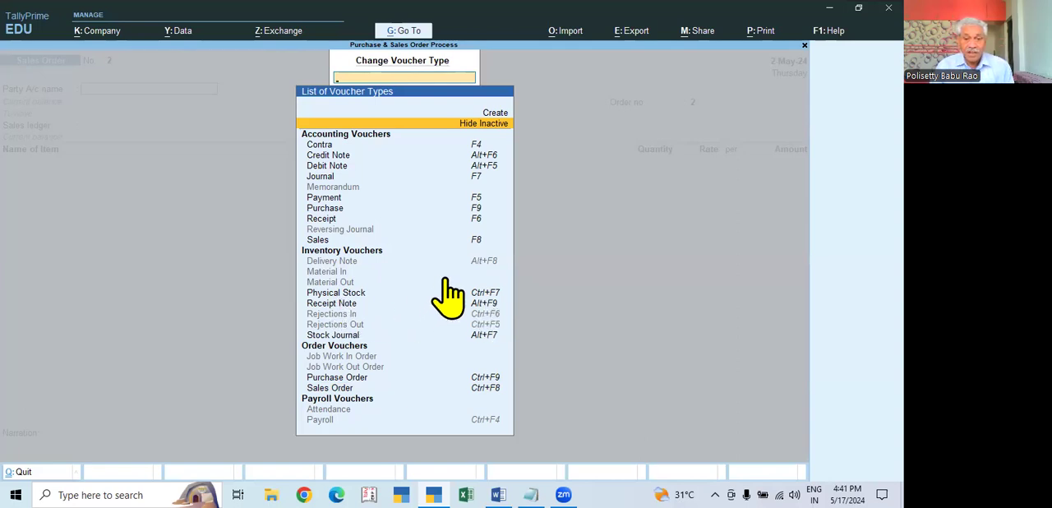
click(334, 261)
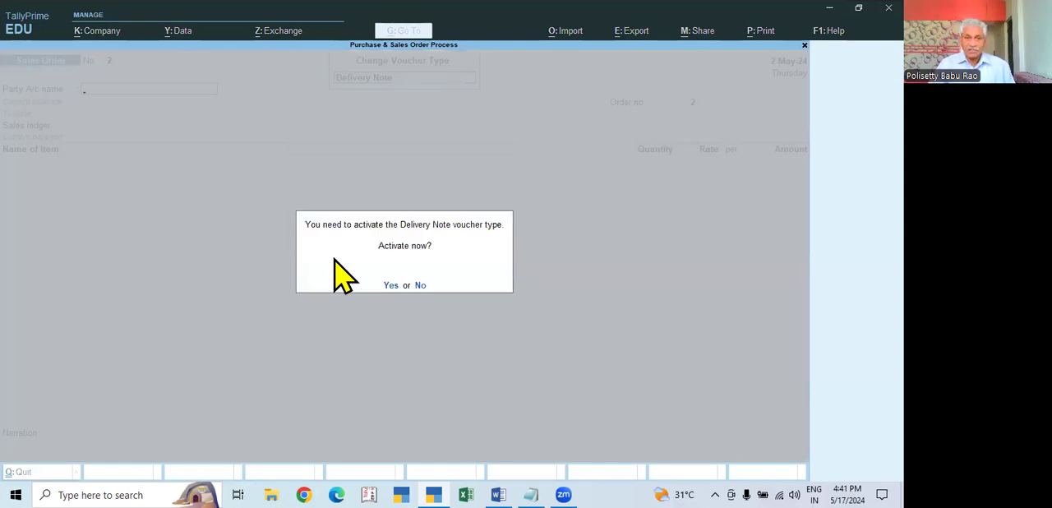
key(y)
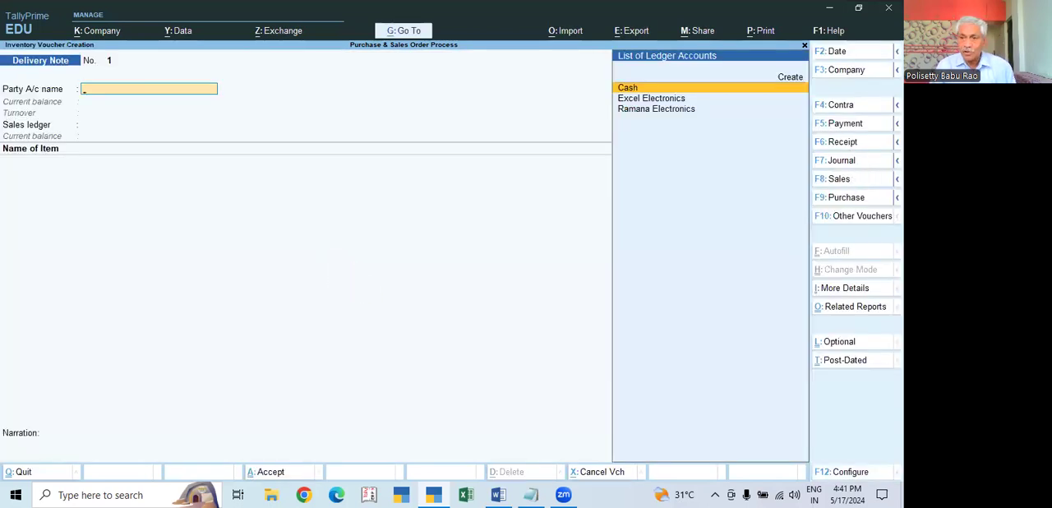
click(897, 197)
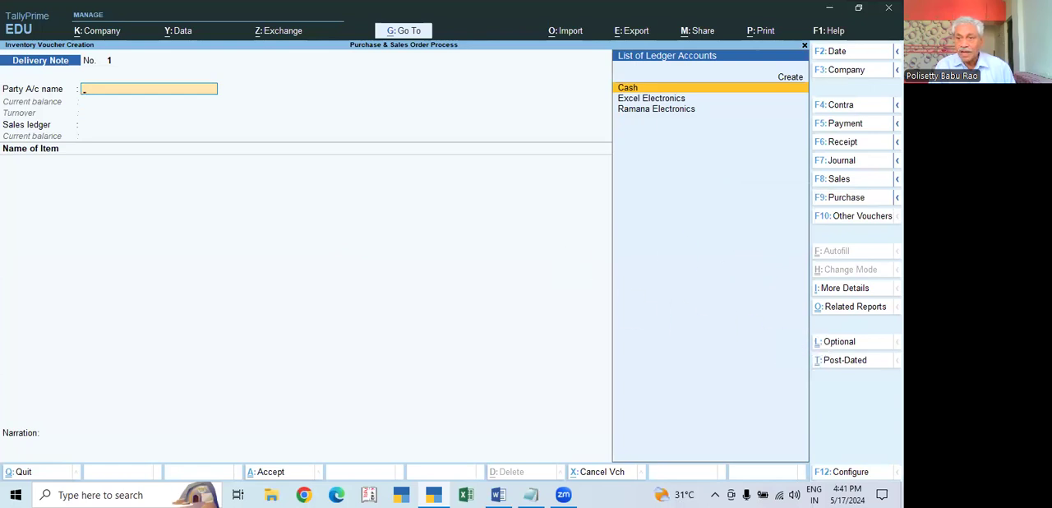
- Select Excel Electronics as the delivery note's party and link its 1-May-24 sales order
mouse_move(896, 179)
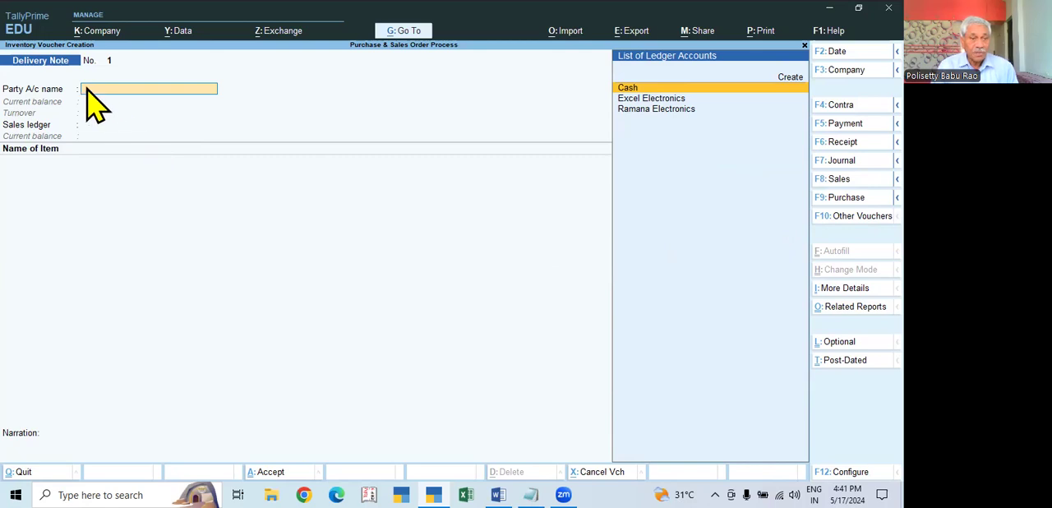
click(660, 100)
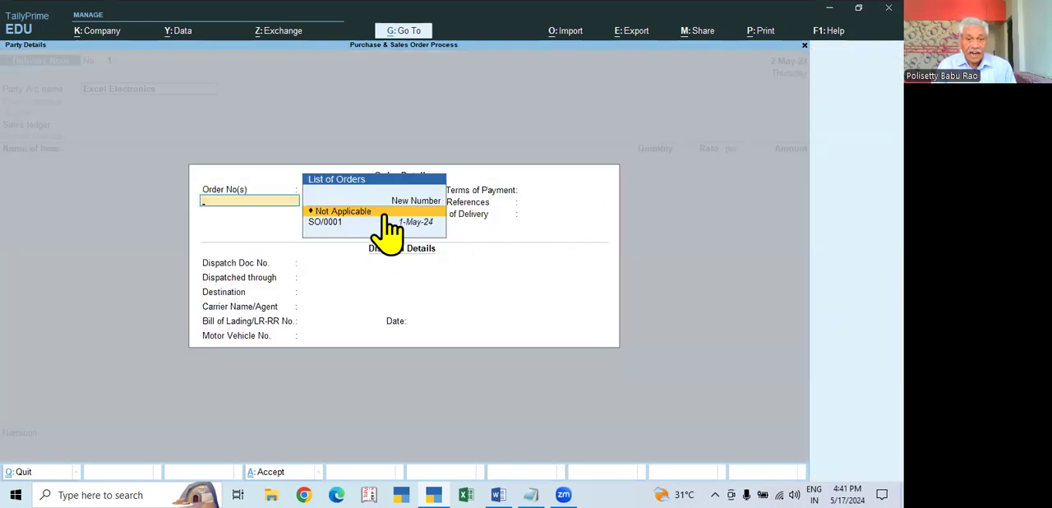
click(333, 222)
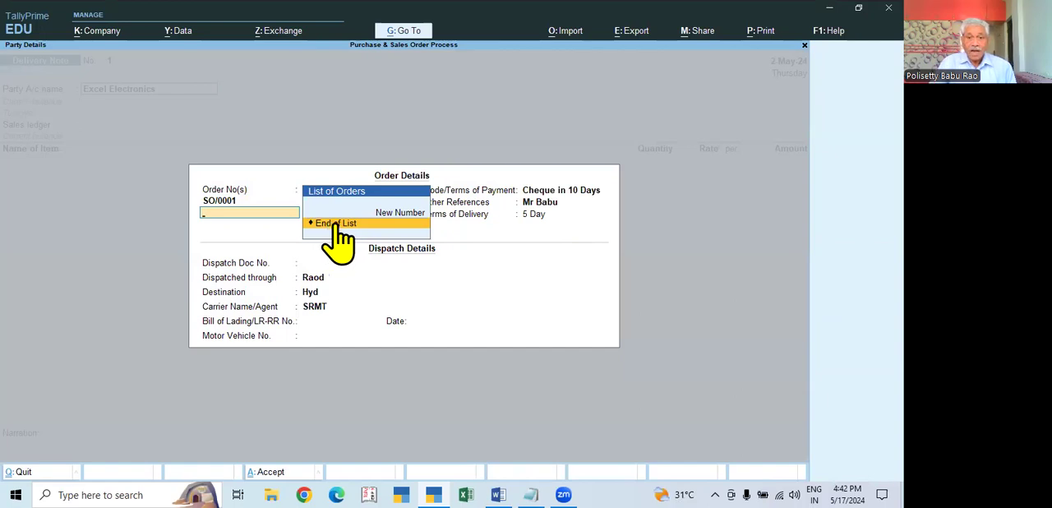
key(Return)
key(Return)
key(Return)
key(Return)
key(Return)
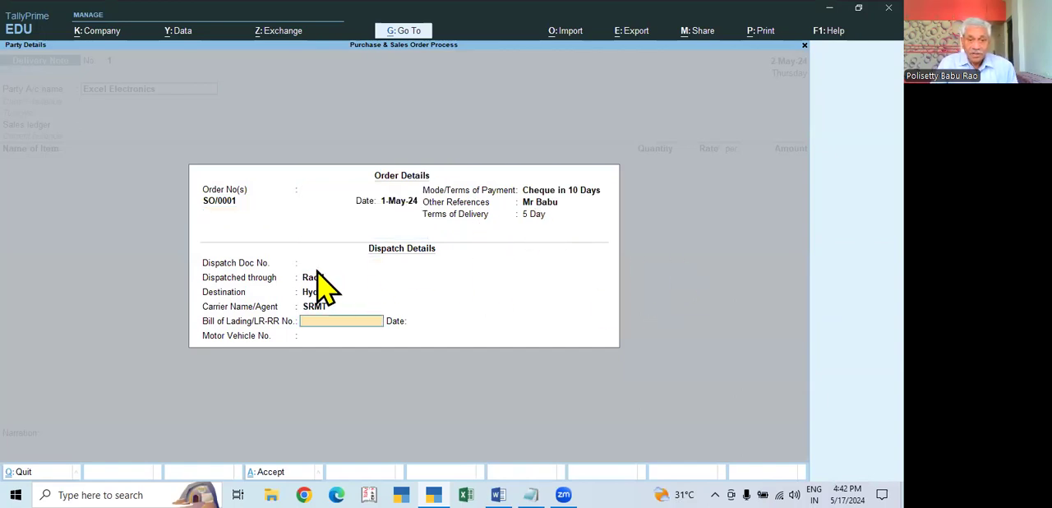
- Enter dispatch document number 25486, bill of lading 5461/24 dated 2-May-24 and the motor vehicle number, and accept the party details
click(361, 262)
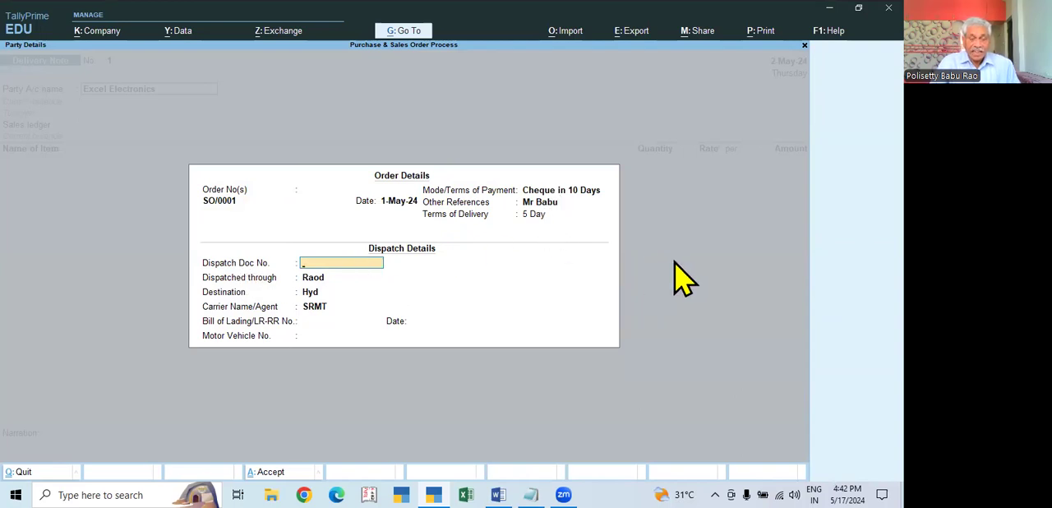
text(25486)
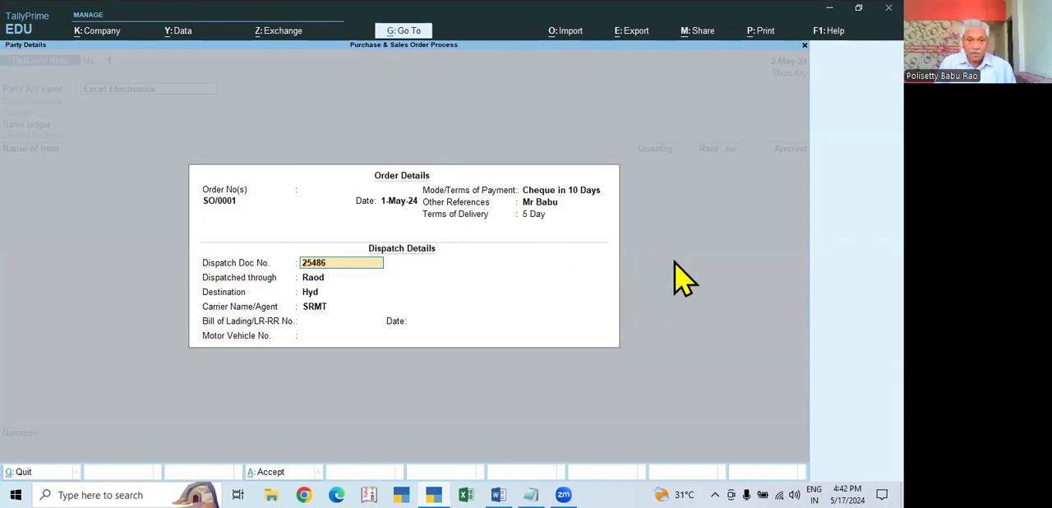
key(Return)
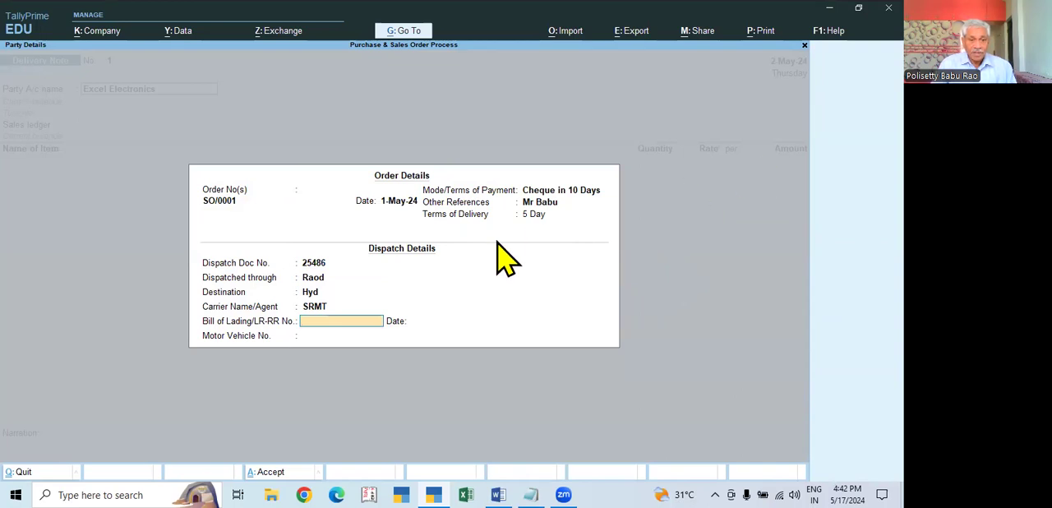
text(5461/24)
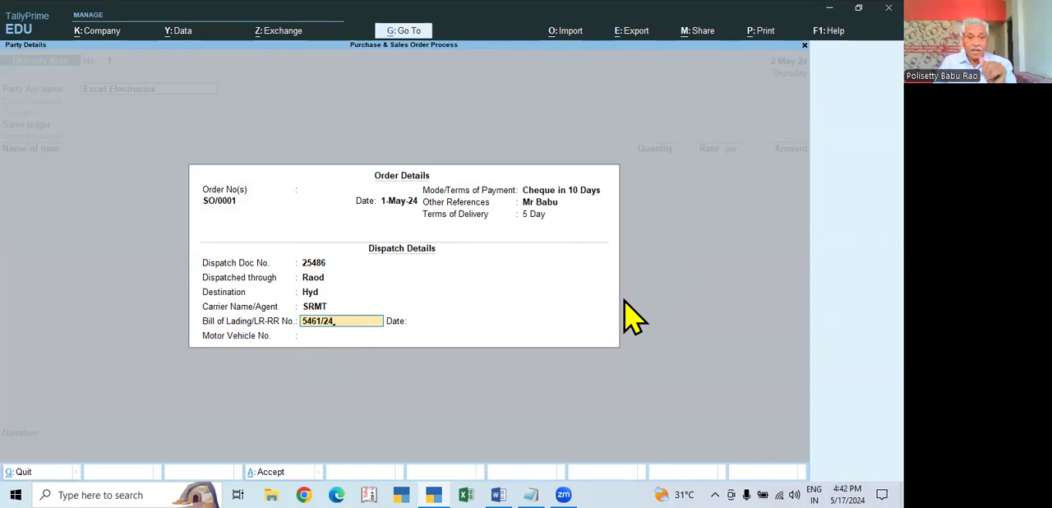
key(Return)
text(2.5)
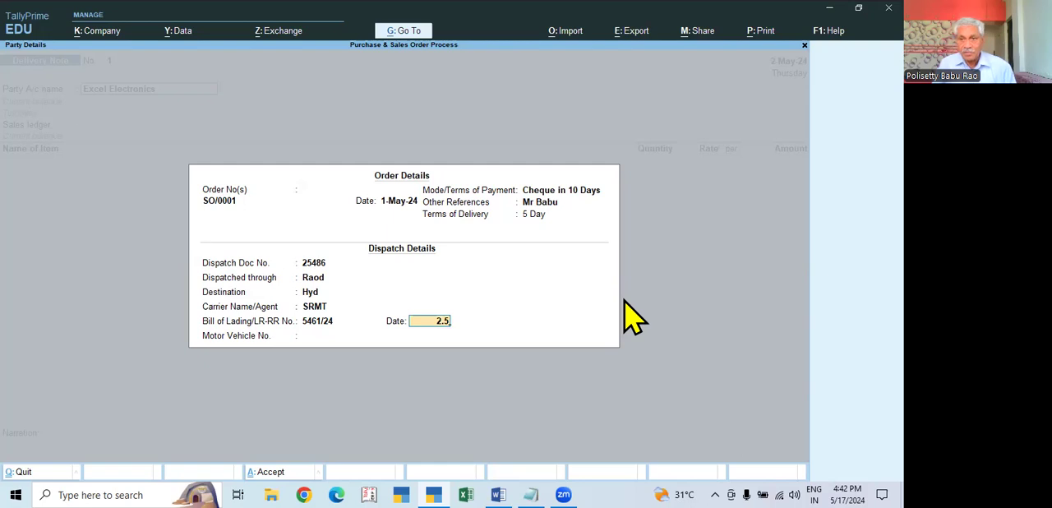
key(Return)
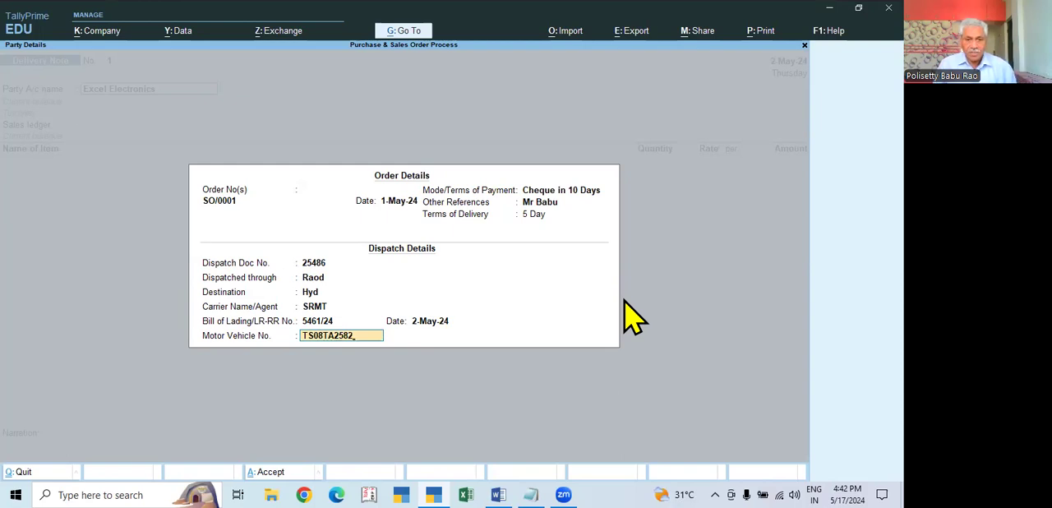
key(Return)
key(ctrl+a)
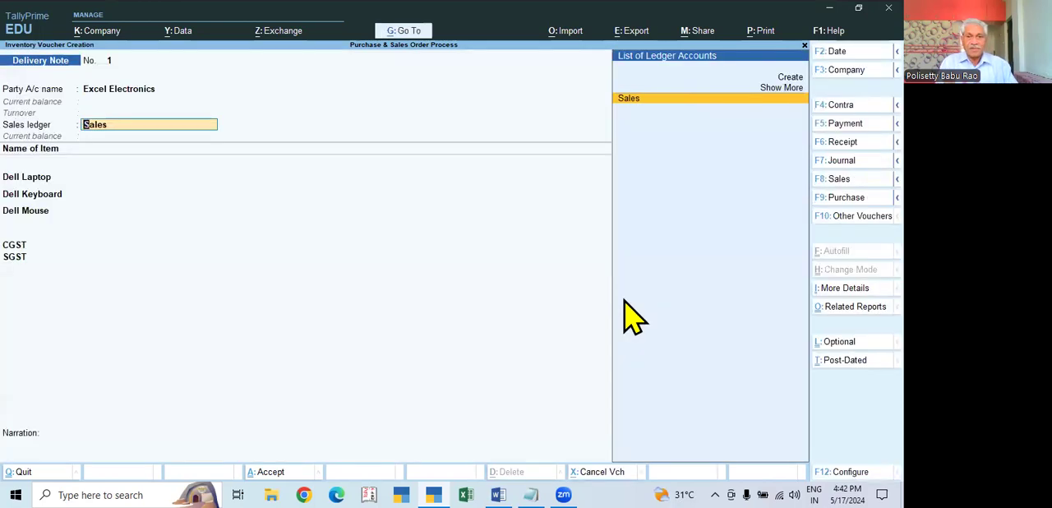
- Keep Sales as the delivery note's sales ledger and continue to the item lines
key(Return)
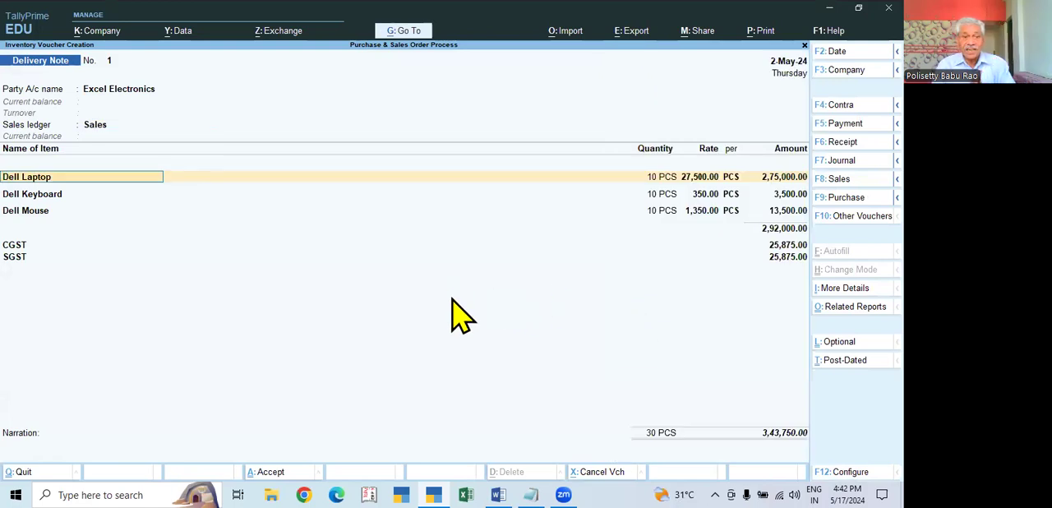
click(101, 130)
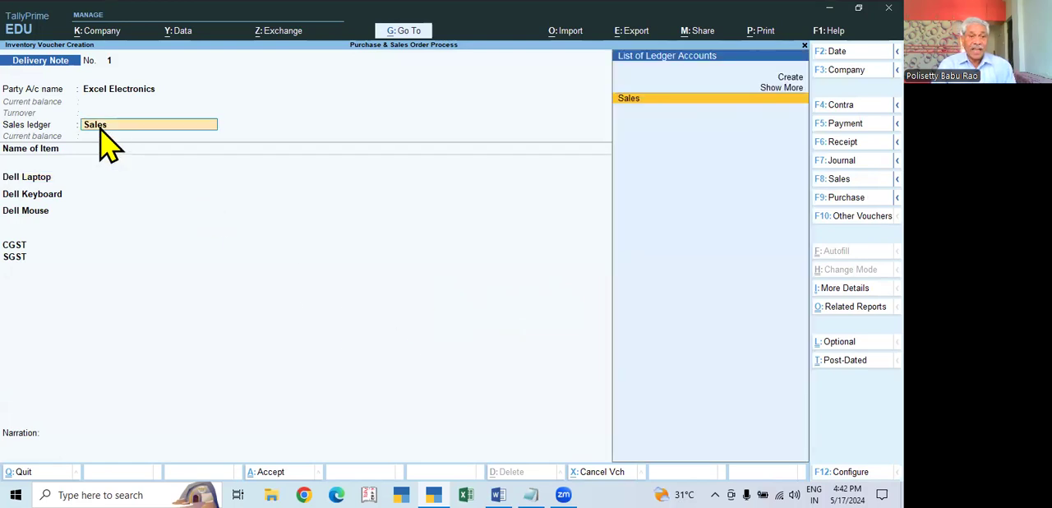
key(Return)
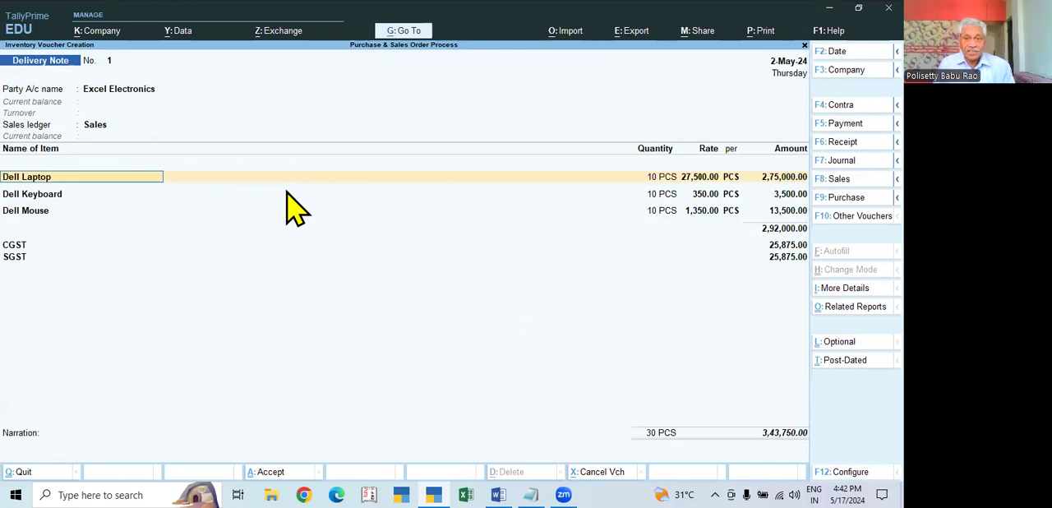
- Review the Dell Laptop tracking number options and the linked order, dispatch and party details, leaving them unchanged
key(Return)
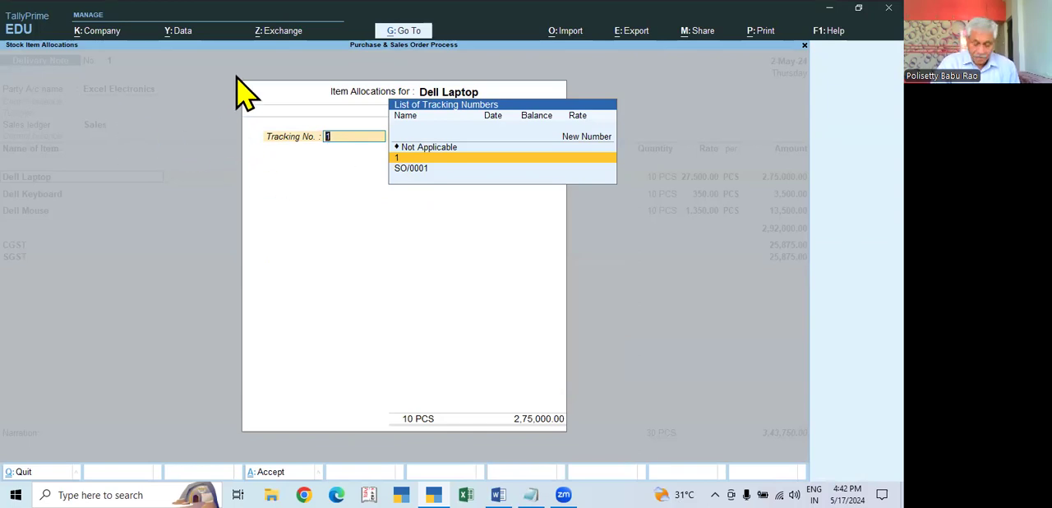
key(Escape)
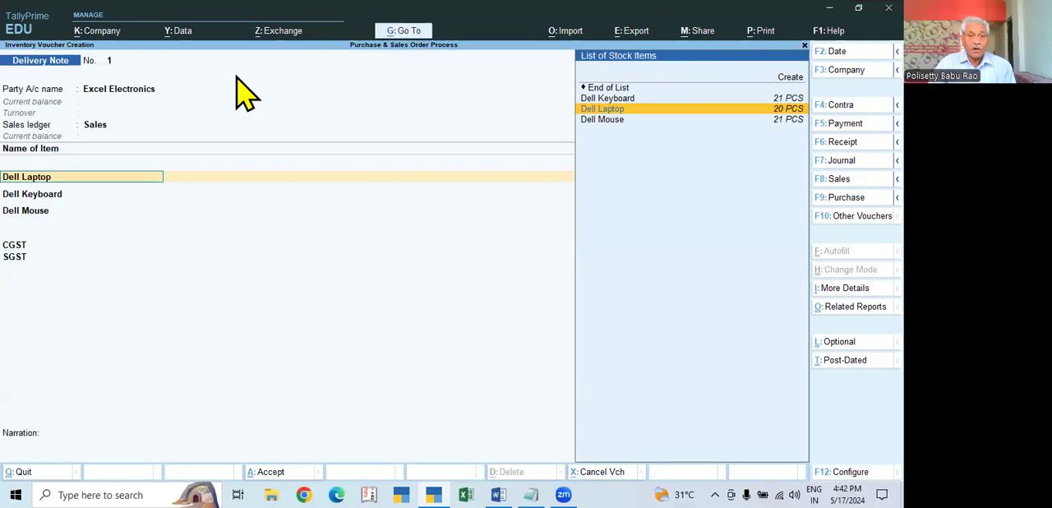
key(Return)
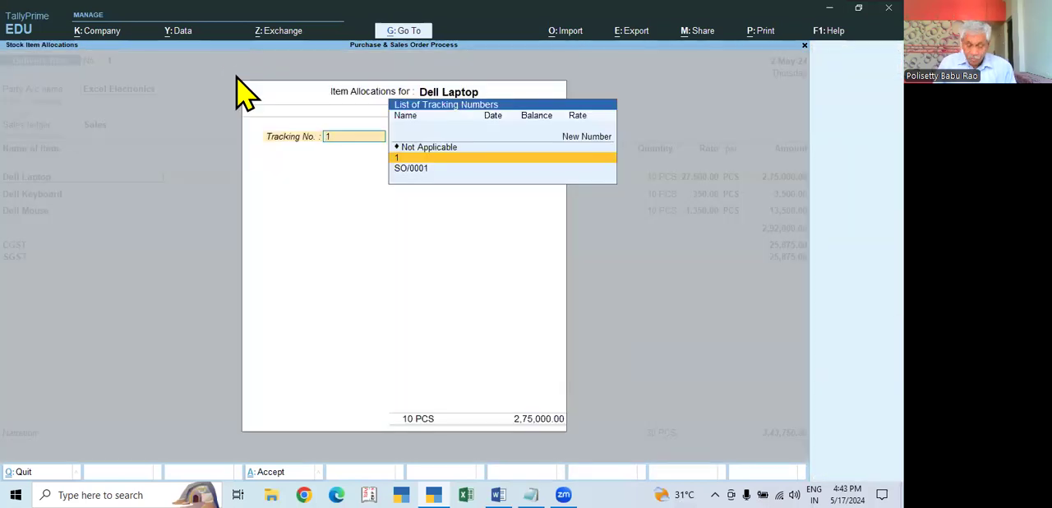
key(Escape)
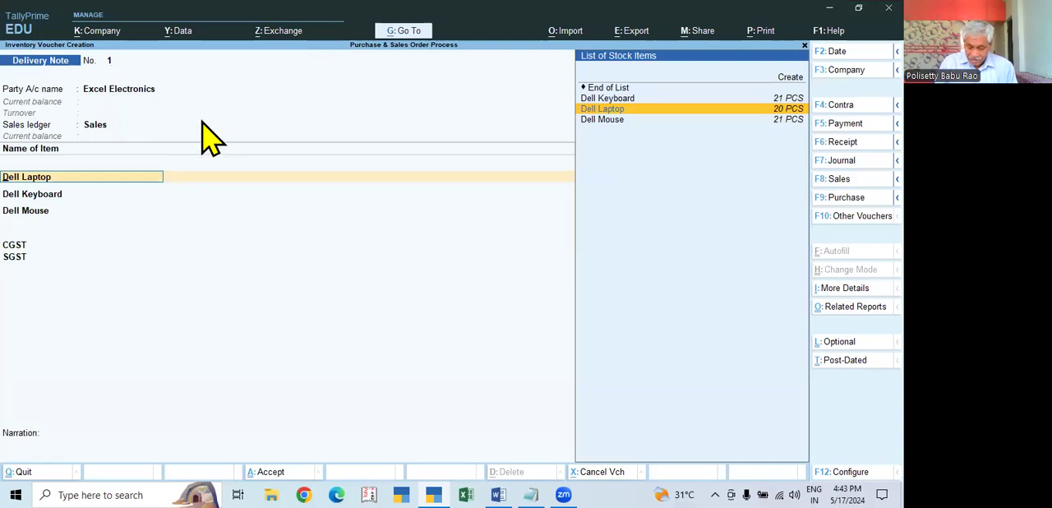
key(BackSpace)
key(BackSpace)
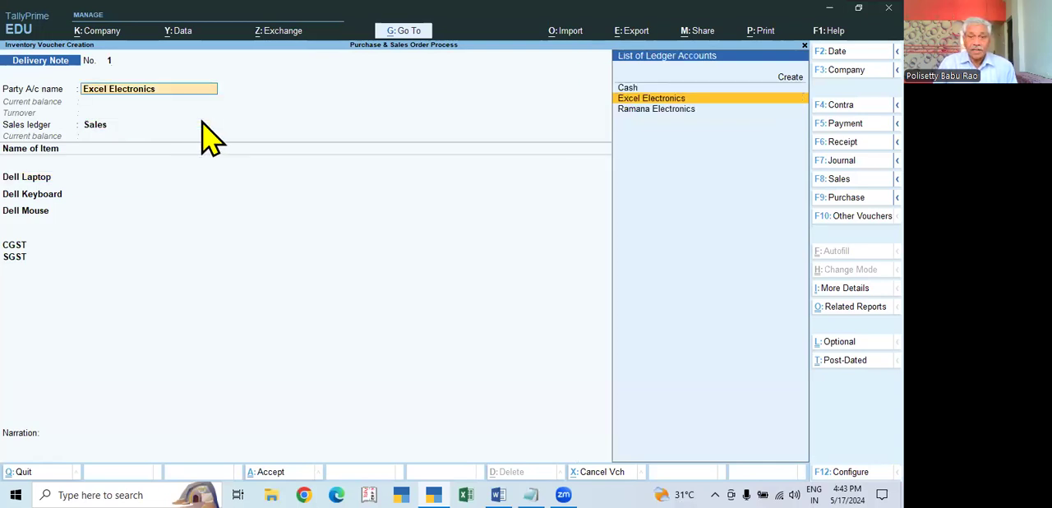
key(Return)
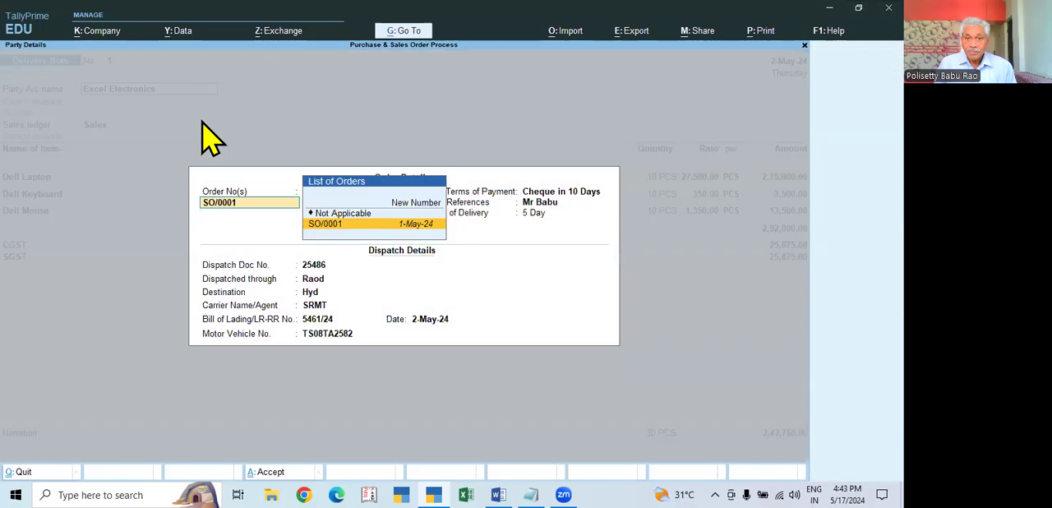
key(Escape)
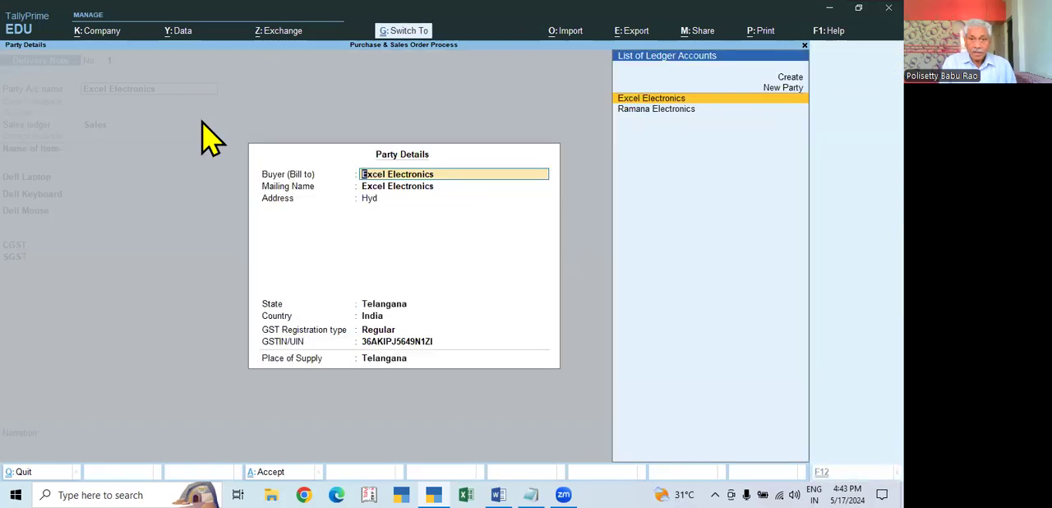
key(Escape)
key(Return)
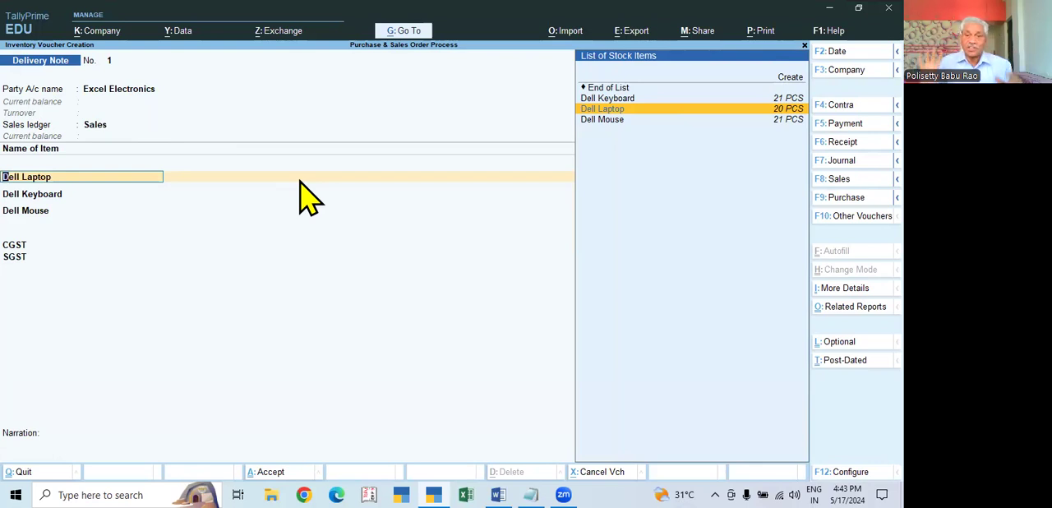
- Allocate 10 PCS of Dell Laptop at 27,500.00 to tracking number 1 against the linked sales order
key(Return)
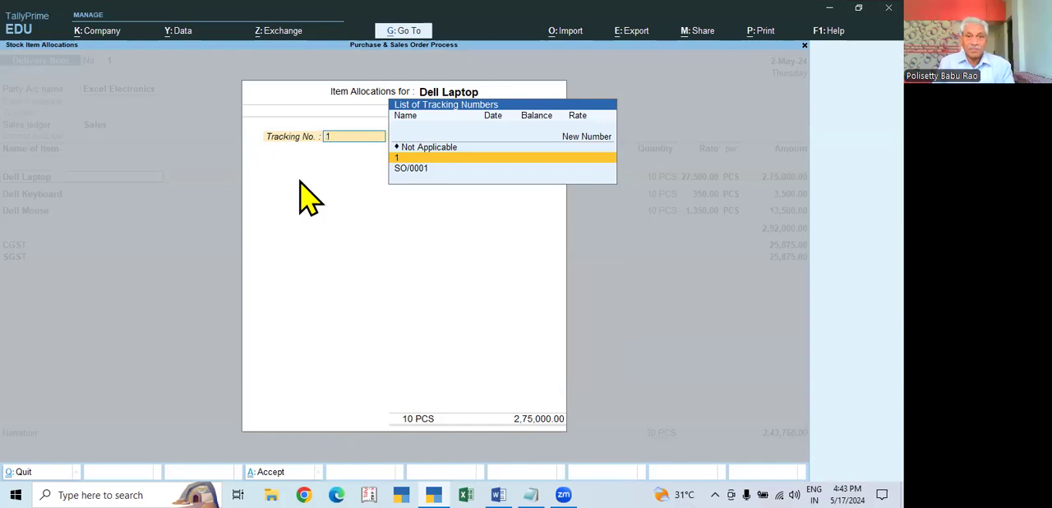
key(Return)
key(Return)
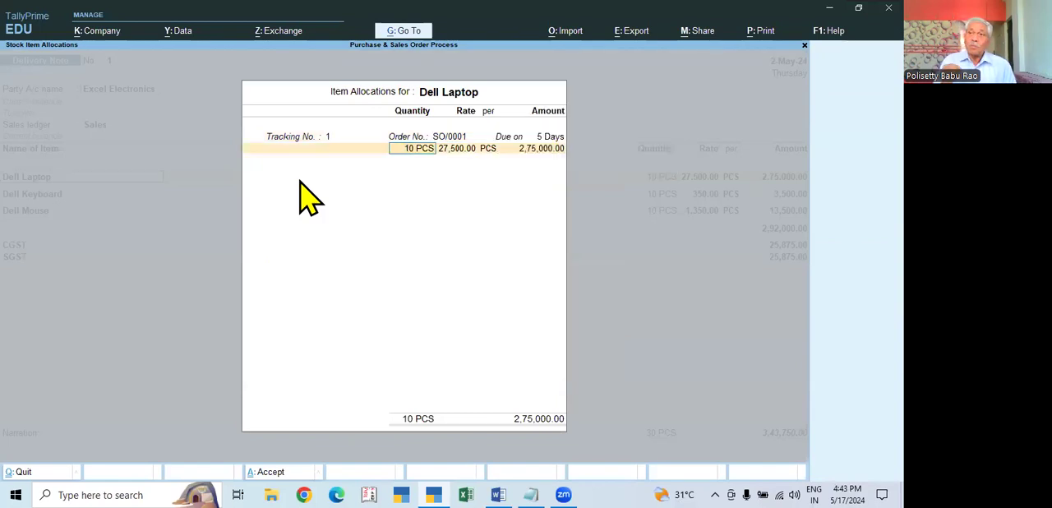
key(Return)
key(Return)
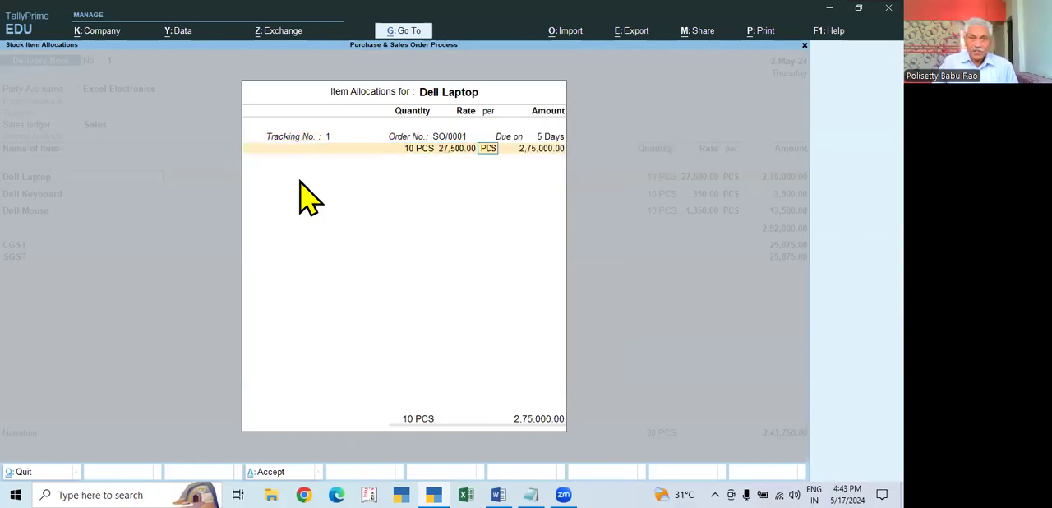
key(Return)
key(Return)
- Allocate 10 PCS of Dell Keyboard at 350.00 to tracking number 1 against the linked sales order
key(Return)
key(Return)
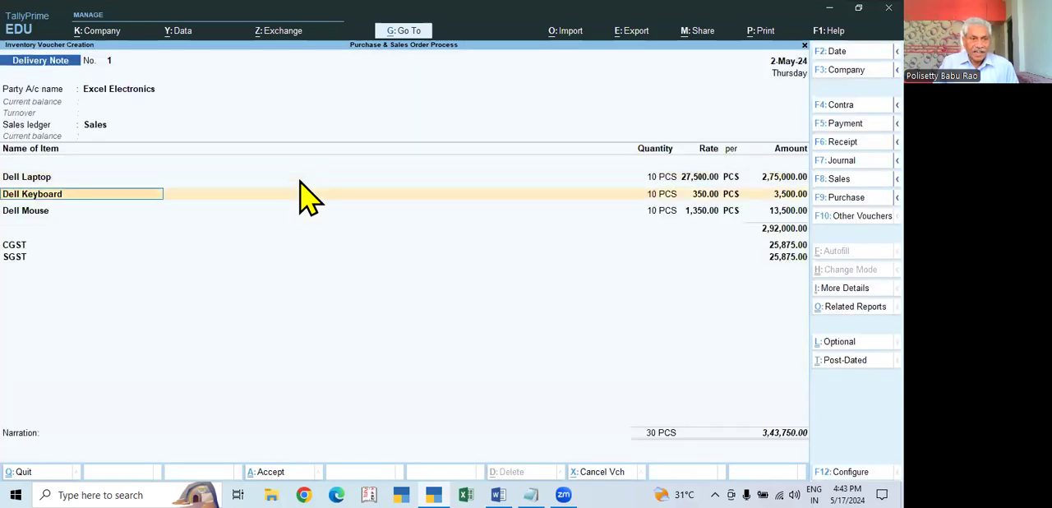
key(Return)
key(Return)
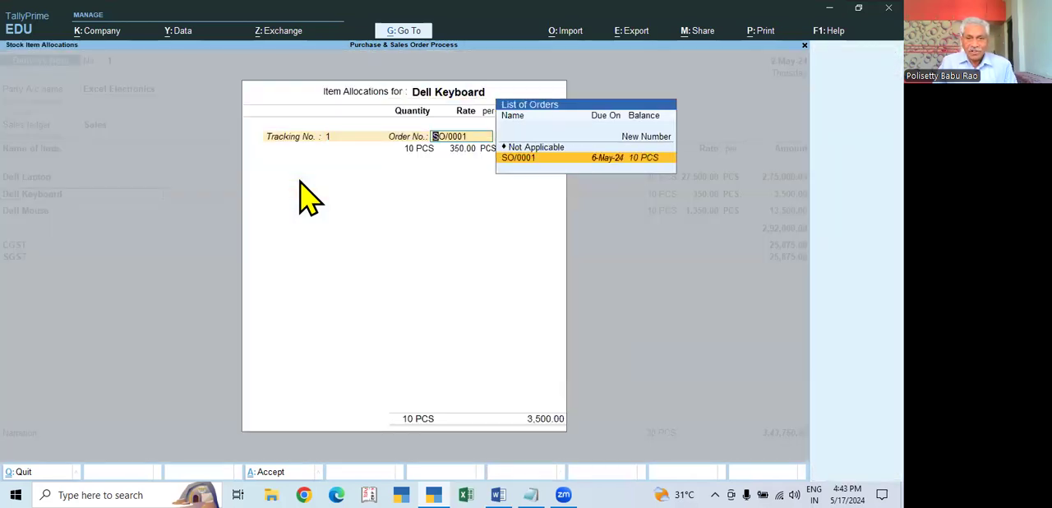
key(Return)
key(Return)
key(Return)
key(Return)
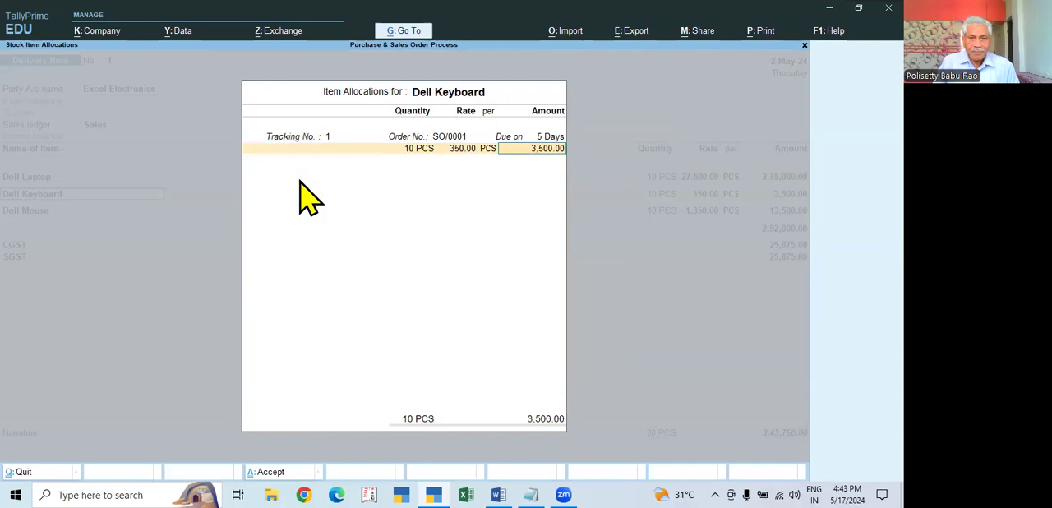
key(Return)
- Allocate 10 PCS of Dell Mouse at 1,350.00 to tracking number 1 against the linked sales order
key(Return)
key(Return)
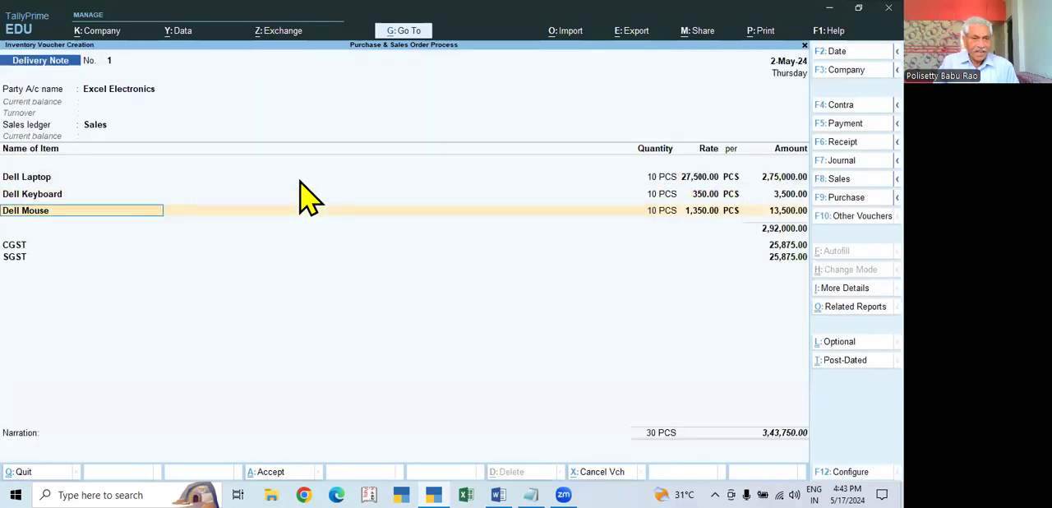
key(Return)
key(Return)
key(Return)
key(Return)
key(Return)
key(Return)
key(Return)
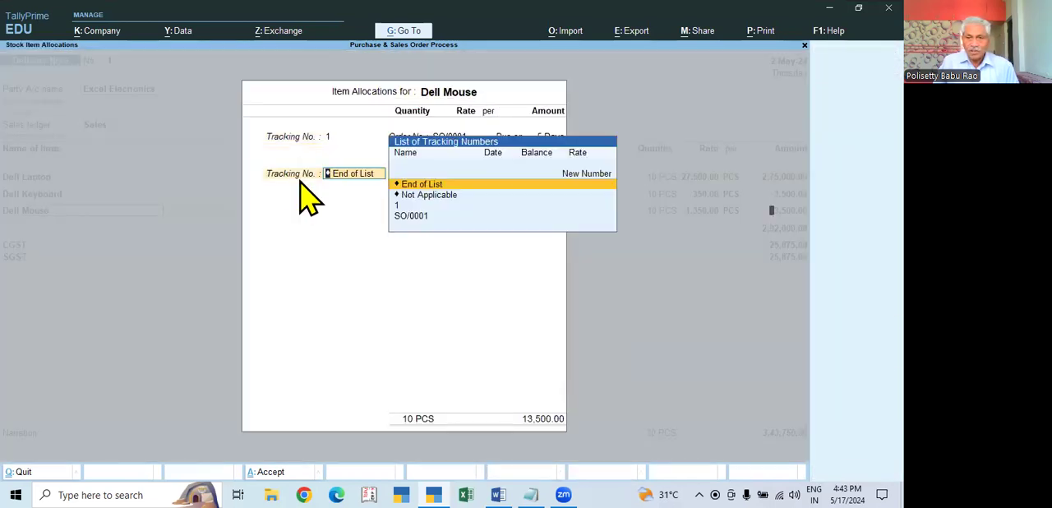
key(Return)
key(Return)
key(Return)
key(Return)
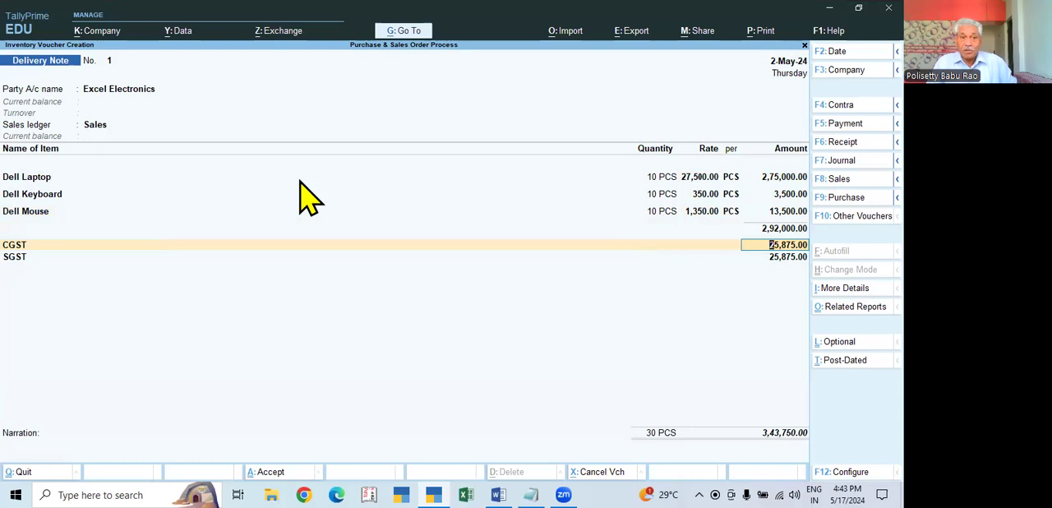
- Accept the CGST and SGST amounts of 25,875.00 each, leave the narration blank and save the delivery note
key(Return)
key(Return)
key(Return)
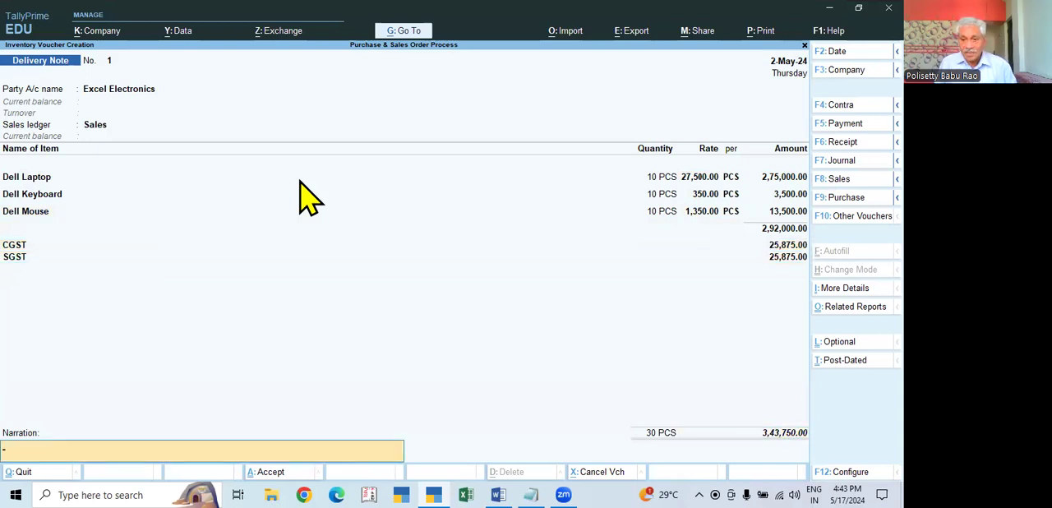
key(Return)
key(Return)
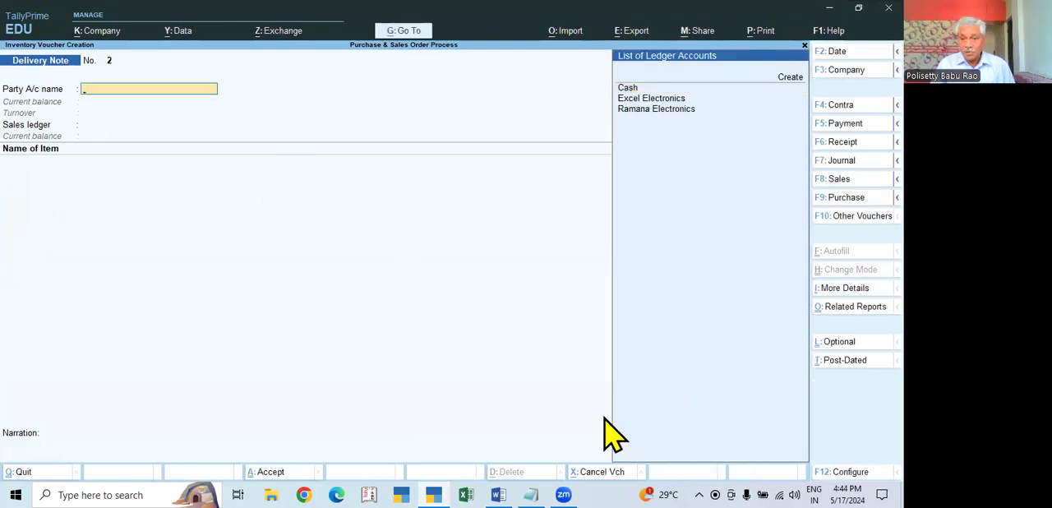
- Leave voucher entry for the Gateway of Tally and open the Stock Summary report
key(Escape)
key(Return)
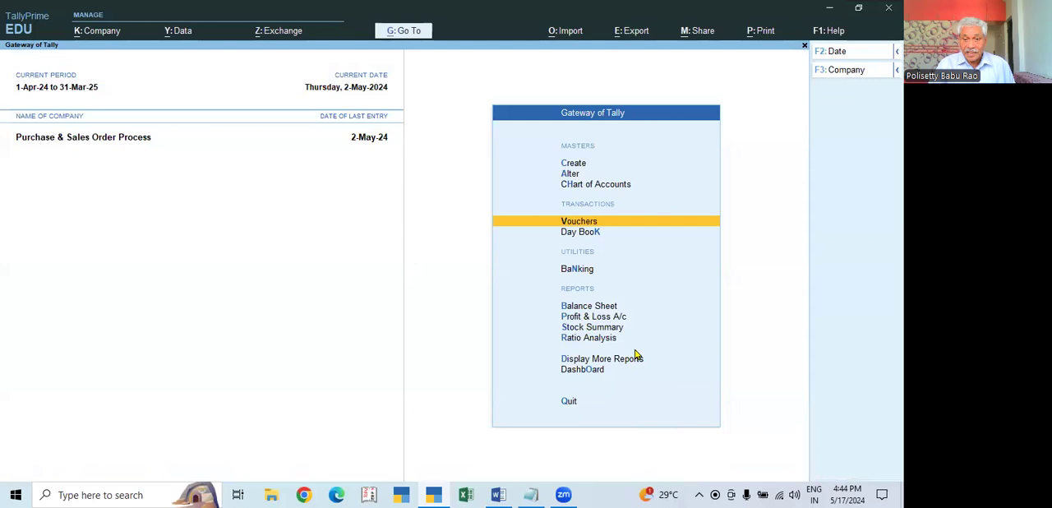
click(608, 327)
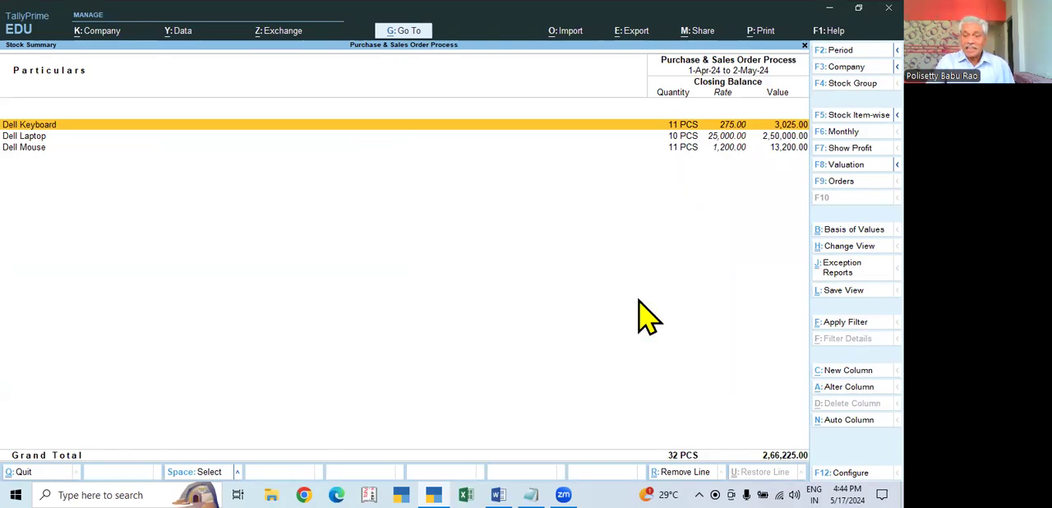
- Close the stock report and view the Profit & Loss A/c in detailed form
key(Escape)
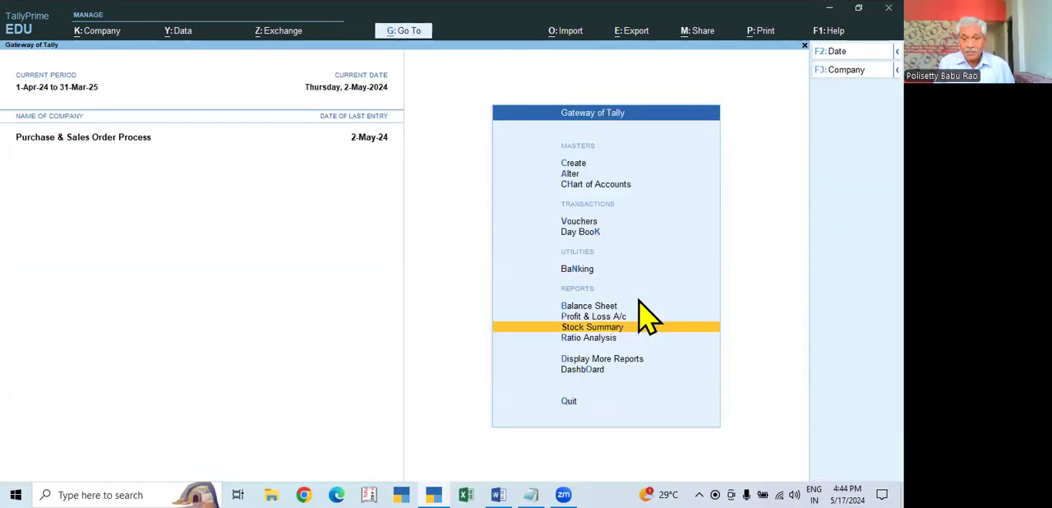
click(643, 316)
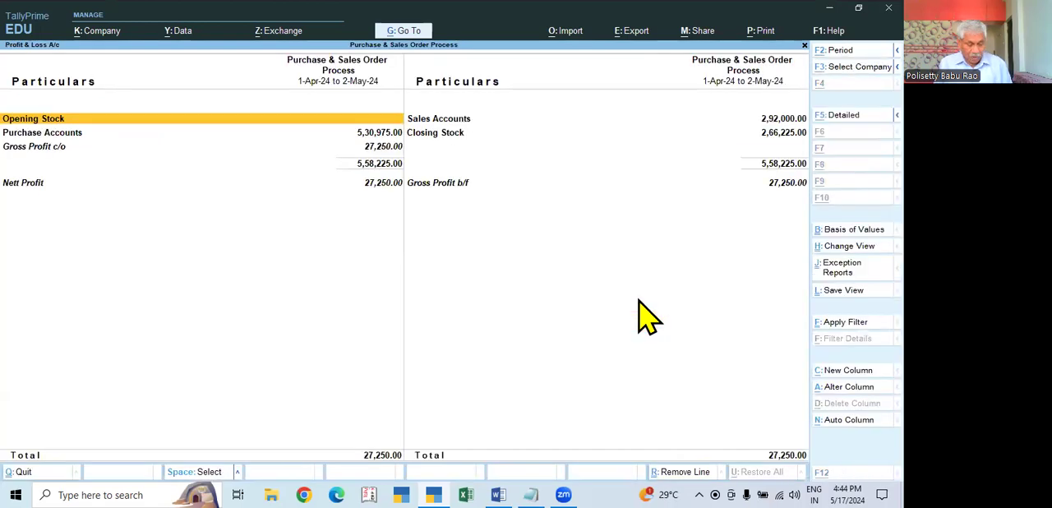
key(alt+F5)
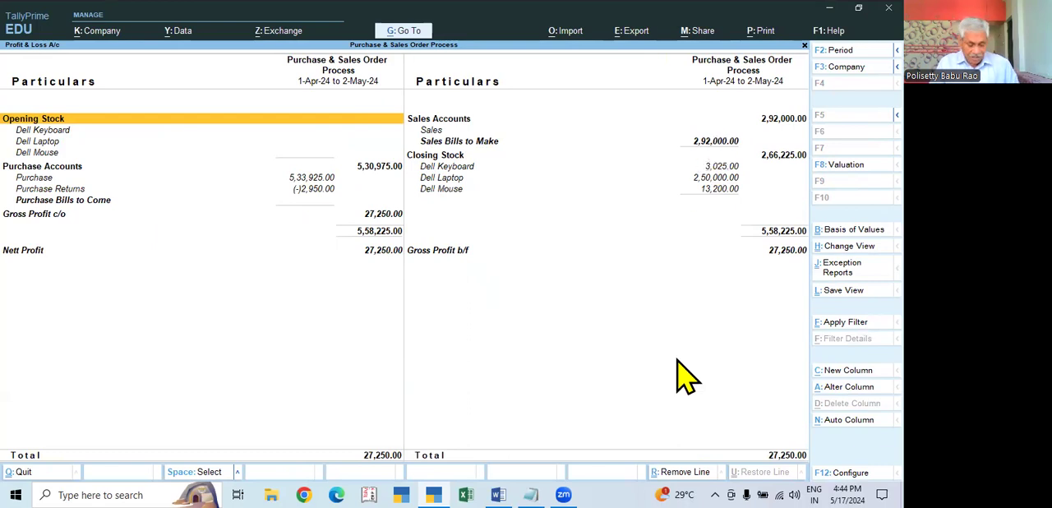
- View the Balance Sheet in detailed form, then return to the Gateway of Tally
key(Escape)
key(Up)
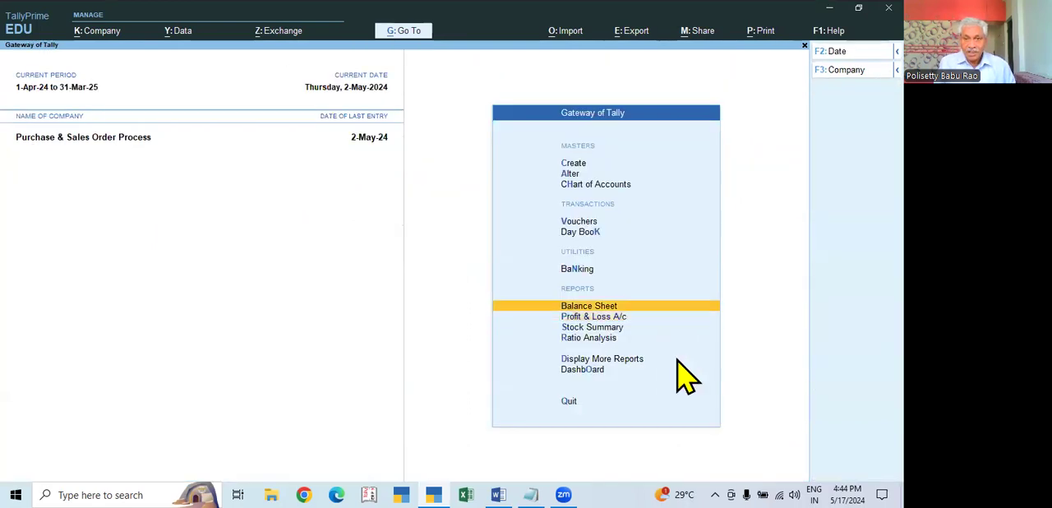
key(Return)
key(alt+F5)
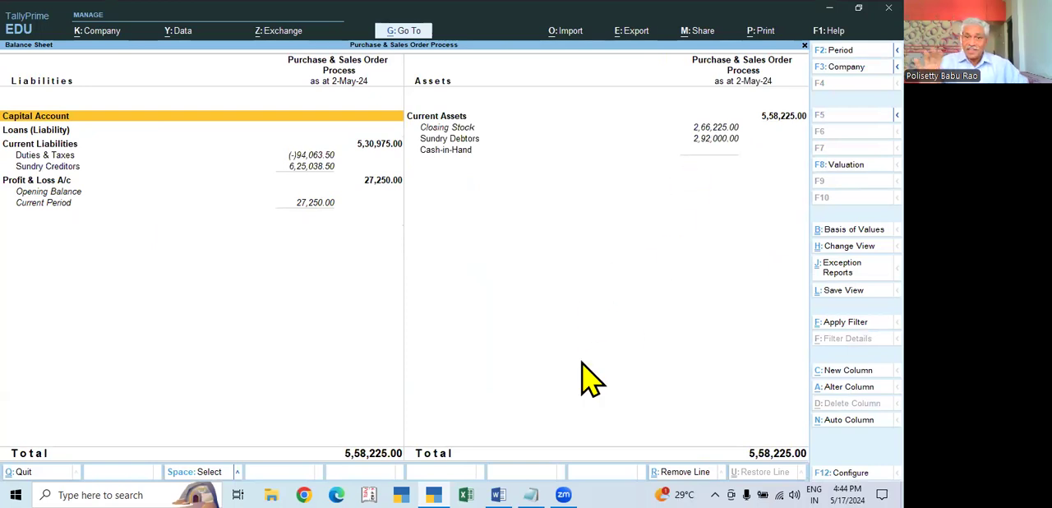
key(Escape)
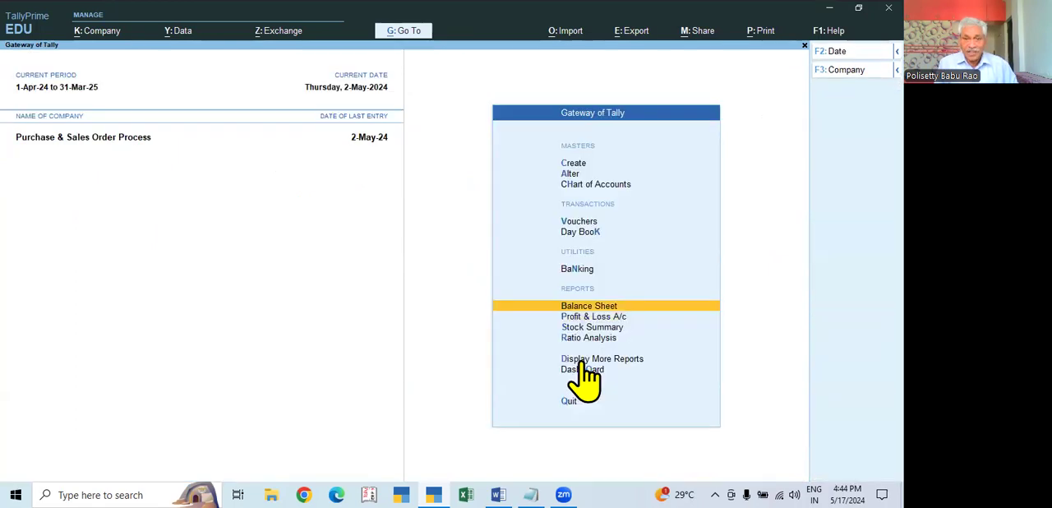
- Review the Day Book vouchers for the period 1-Apr-24 to 2-May-24, including the delivery note
key(Up)
key(Up)
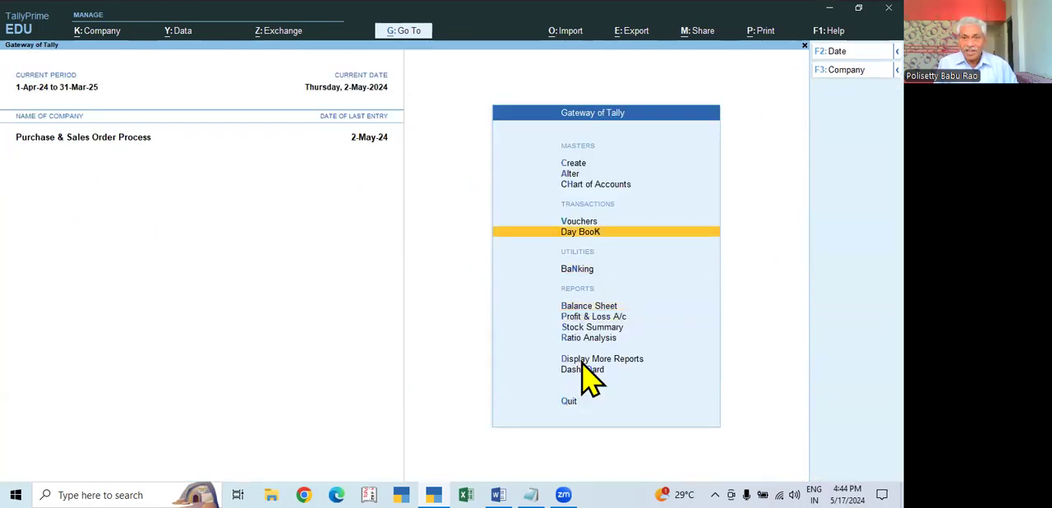
key(Return)
key(F2)
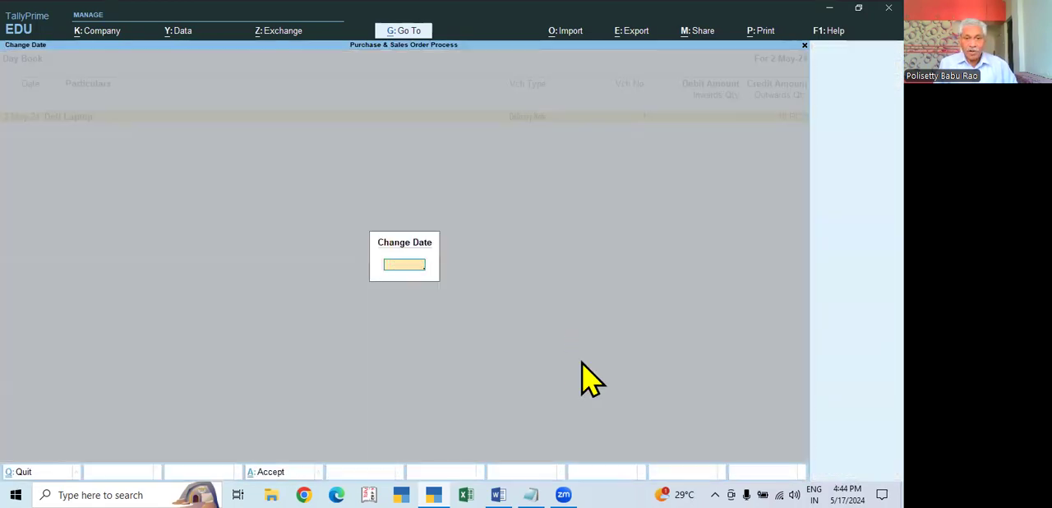
key(Return)
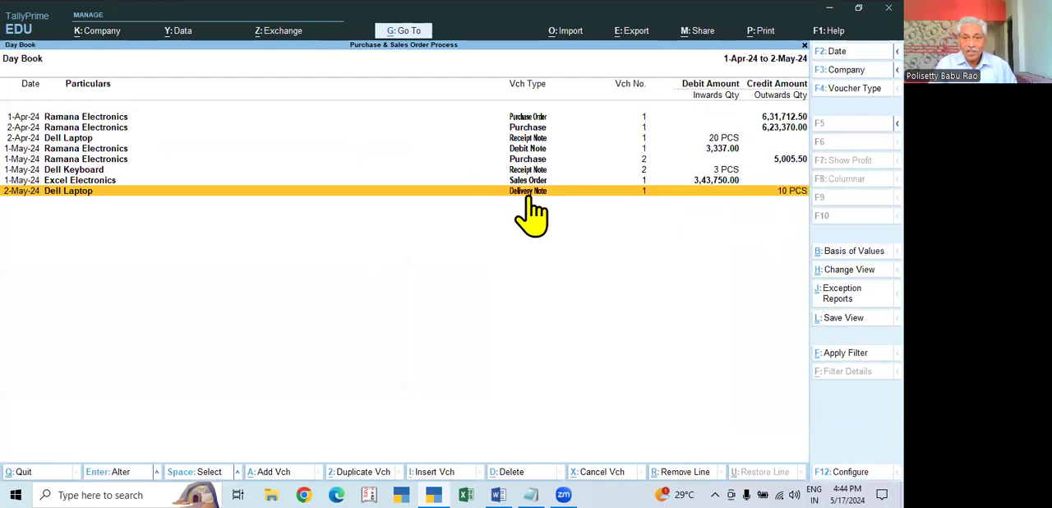
key(Escape)
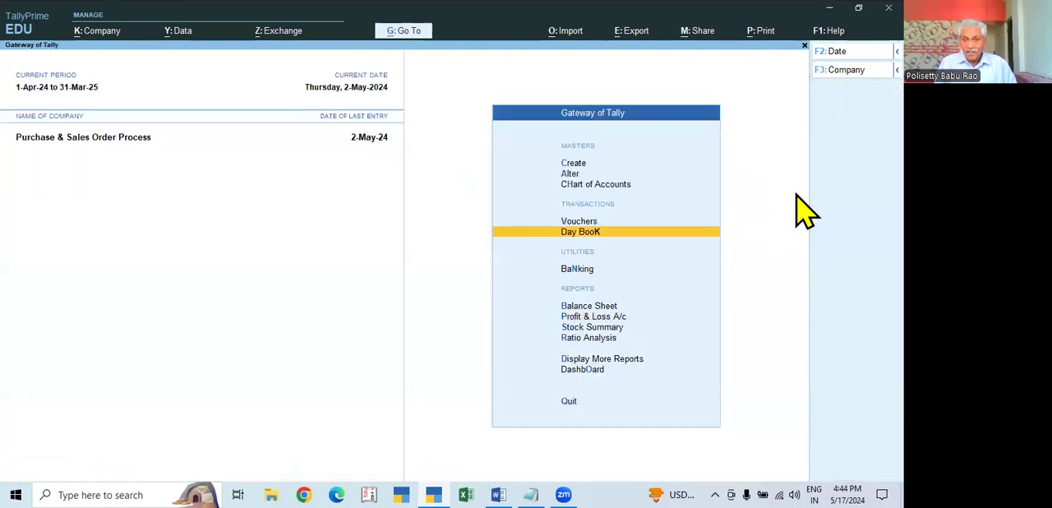
key(Escape)
key(n)
key(Down)
- Go to the Inventory Books among the additional display reports
key(Down)
key(Down)
key(Down)
key(Down)
key(Down)
key(Down)
key(Down)
key(Down)
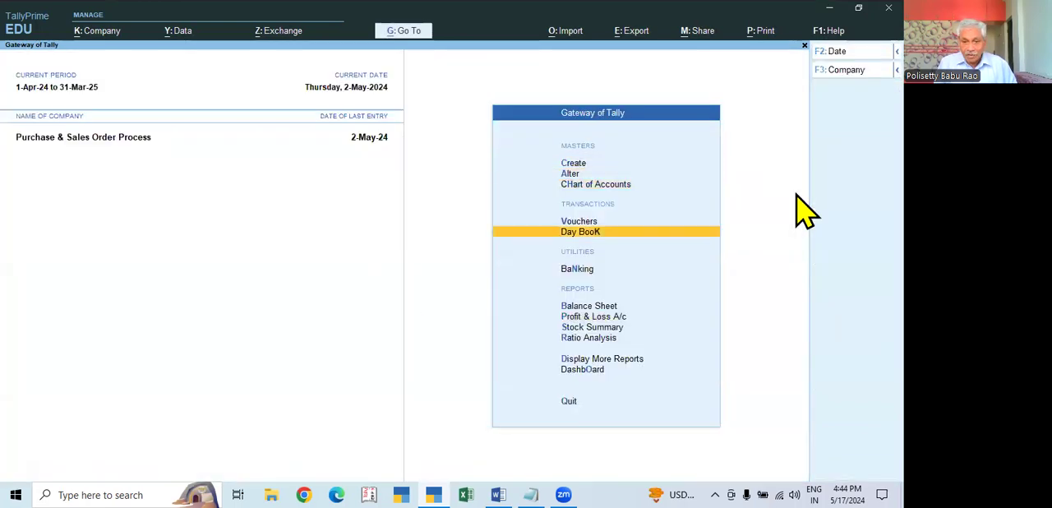
key(Up)
key(Return)
key(Escape)
key(Down)
key(Down)
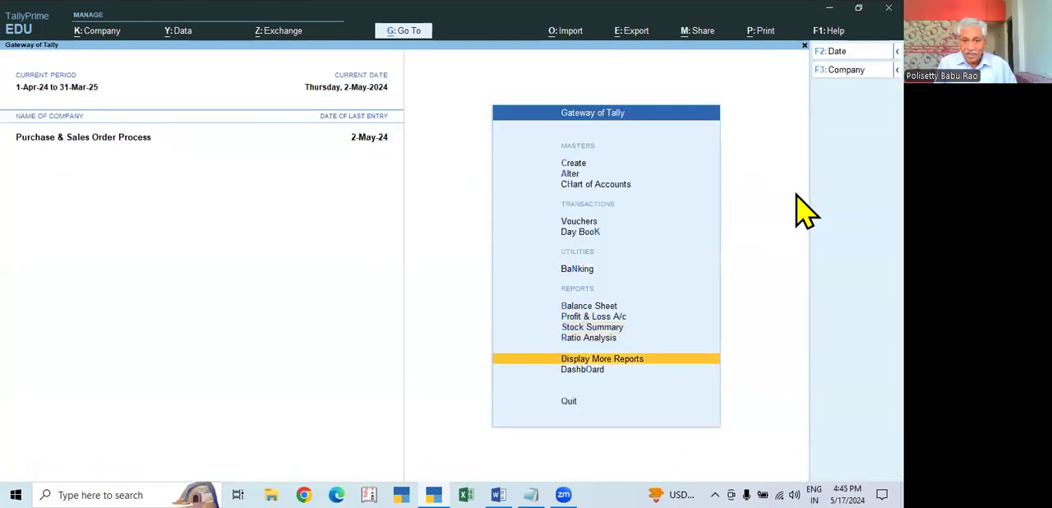
key(Return)
- Check the monthly voucher listing in the Sales Orders Book and close it
key(Down)
key(Down)
key(Down)
key(Down)
key(Down)
key(Down)
key(Return)
key(Down)
key(Down)
key(Down)
key(Down)
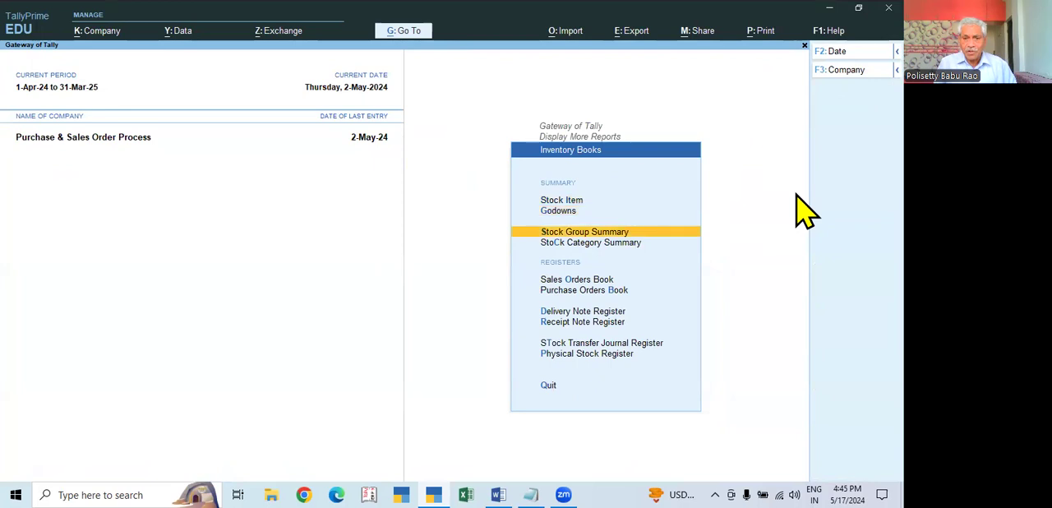
key(Return)
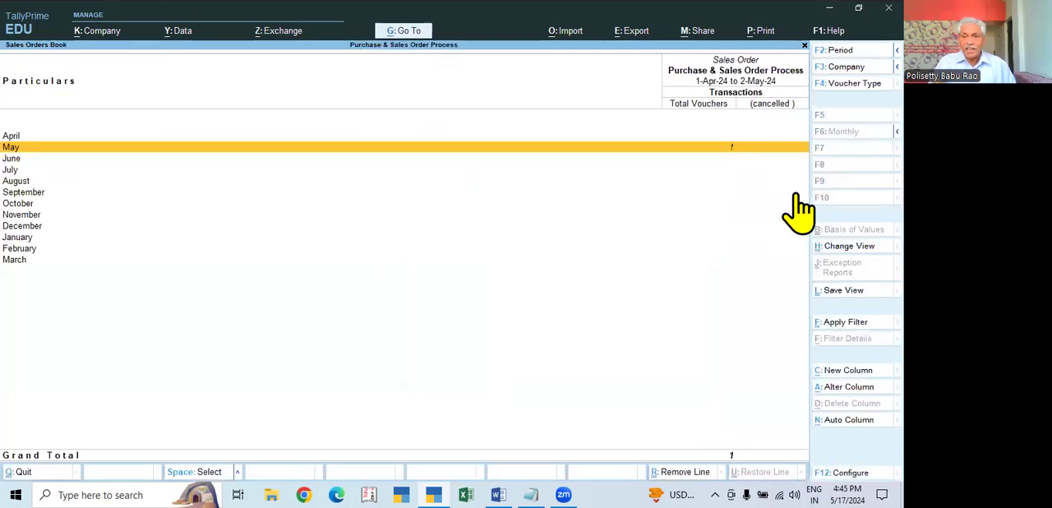
key(Escape)
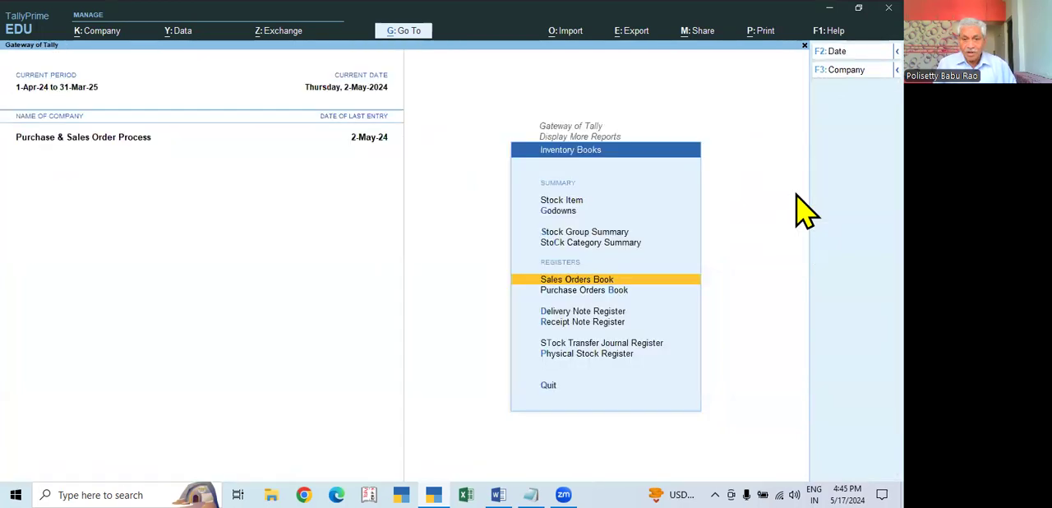
- Check the monthly voucher listing in the Delivery Note Register and close it
key(Down)
key(Down)
key(Down)
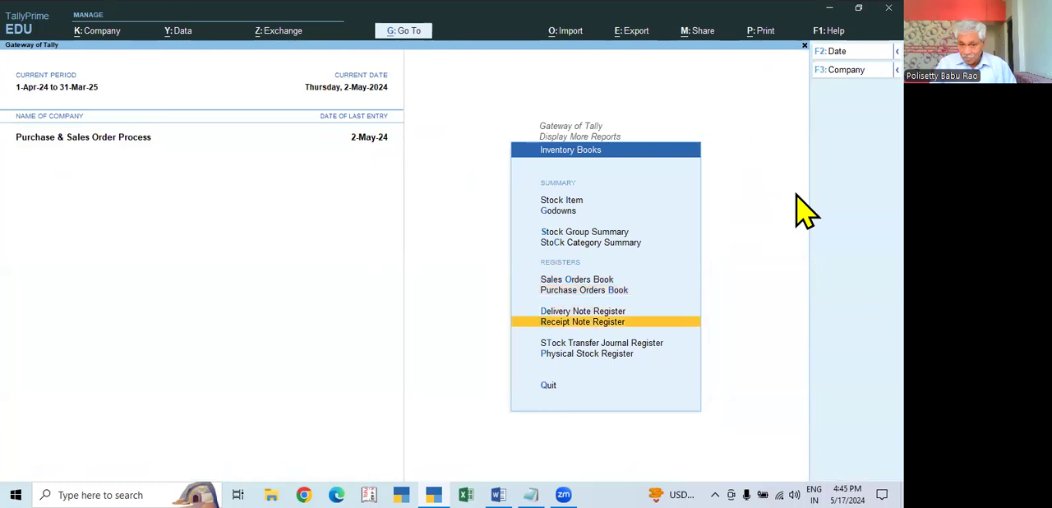
key(Up)
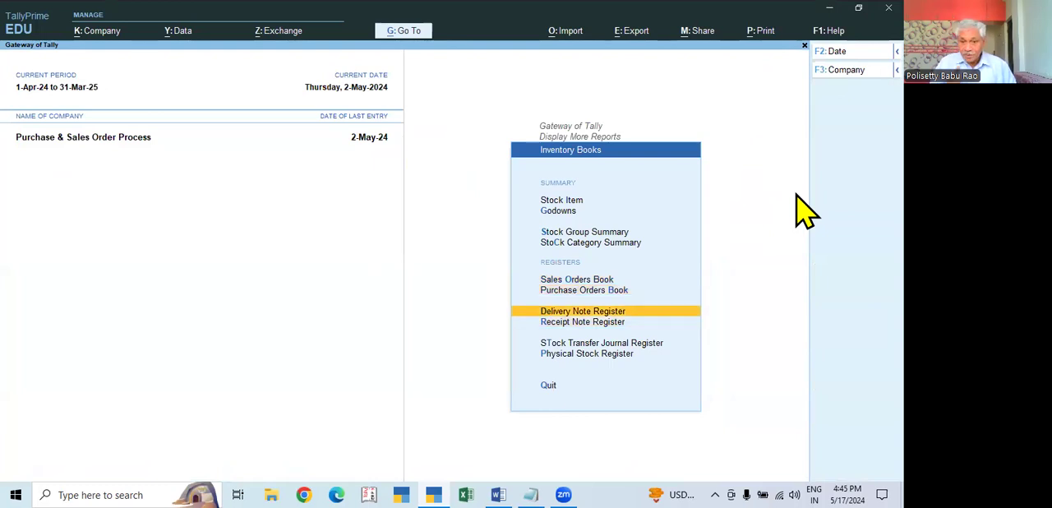
key(Return)
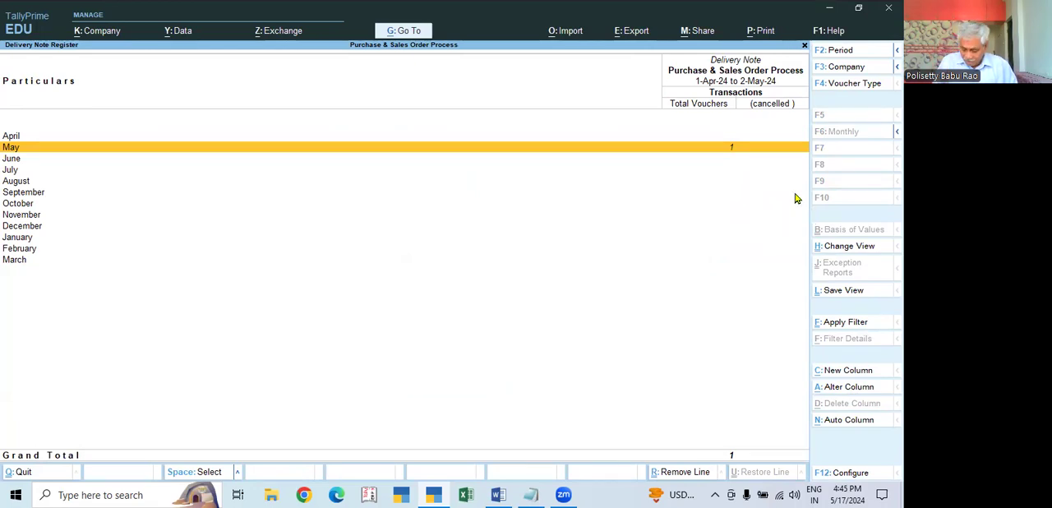
key(Escape)
- Leave the Inventory Books and go to the Statements of Inventory
key(Down)
key(Down)
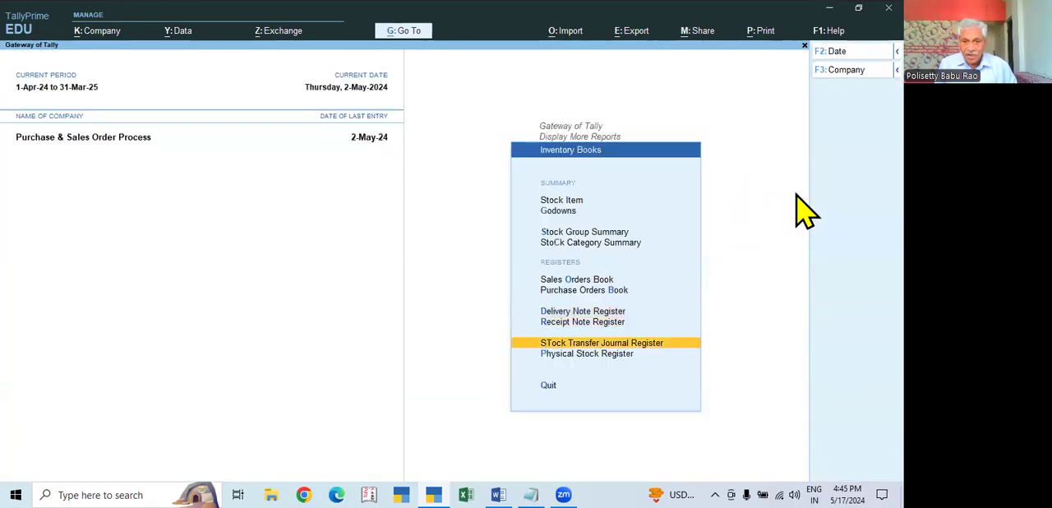
key(Escape)
key(Down)
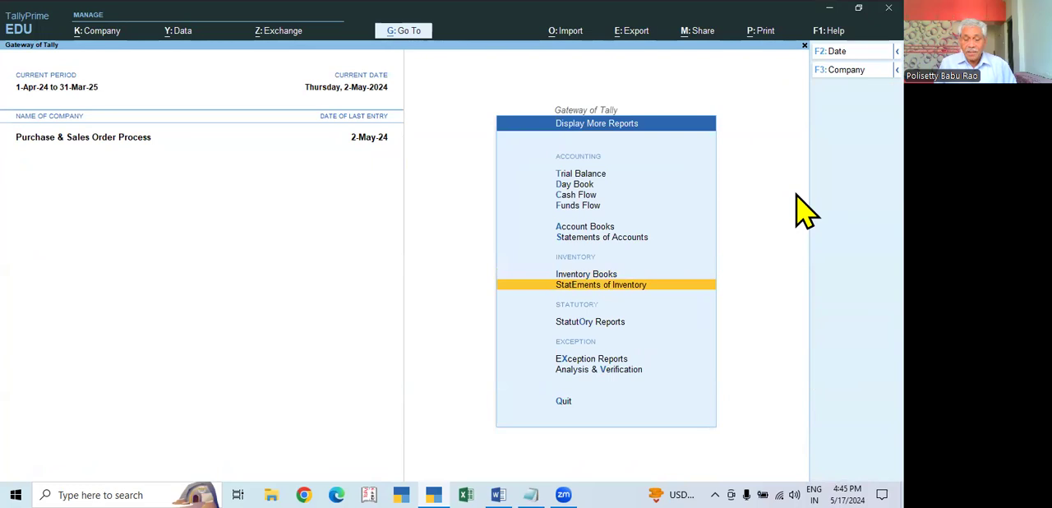
key(Return)
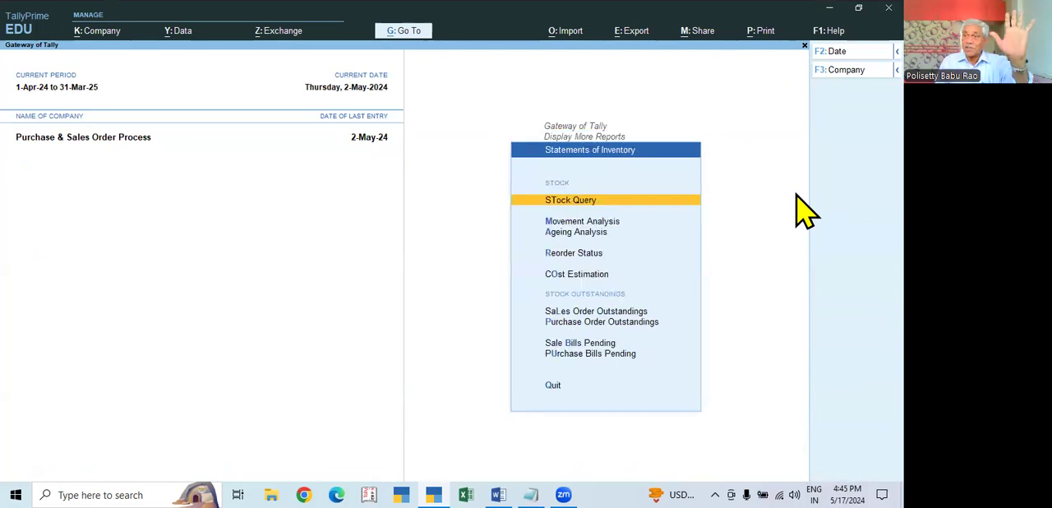
- Open the Sales Order Outstandings choices within the Statements of Inventory
key(Down)
key(Down)
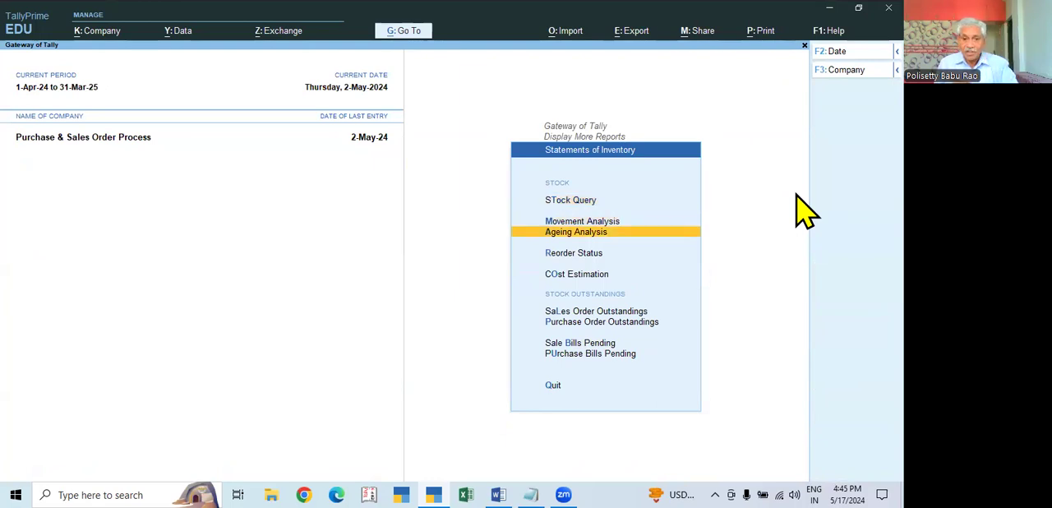
key(Down)
key(Down)
key(Down)
key(Down)
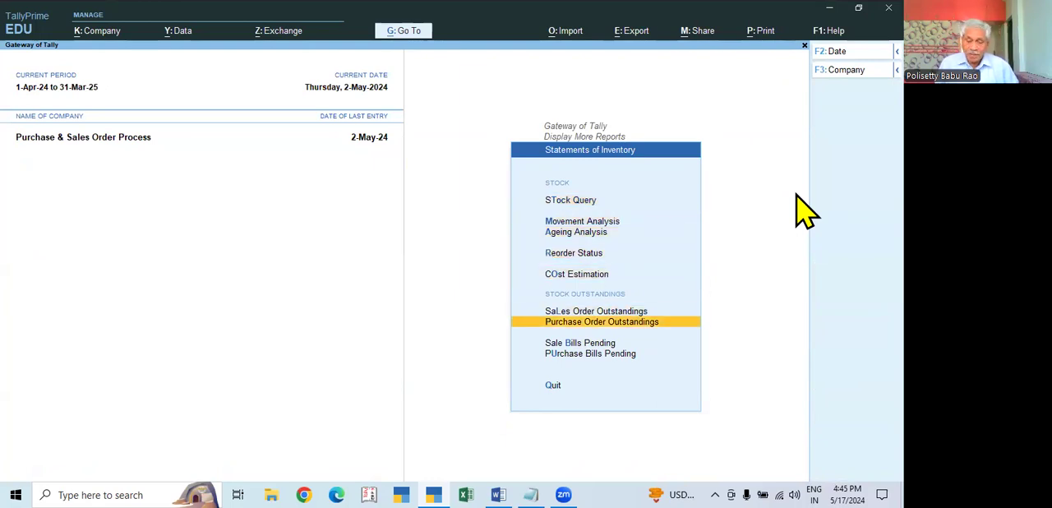
key(Up)
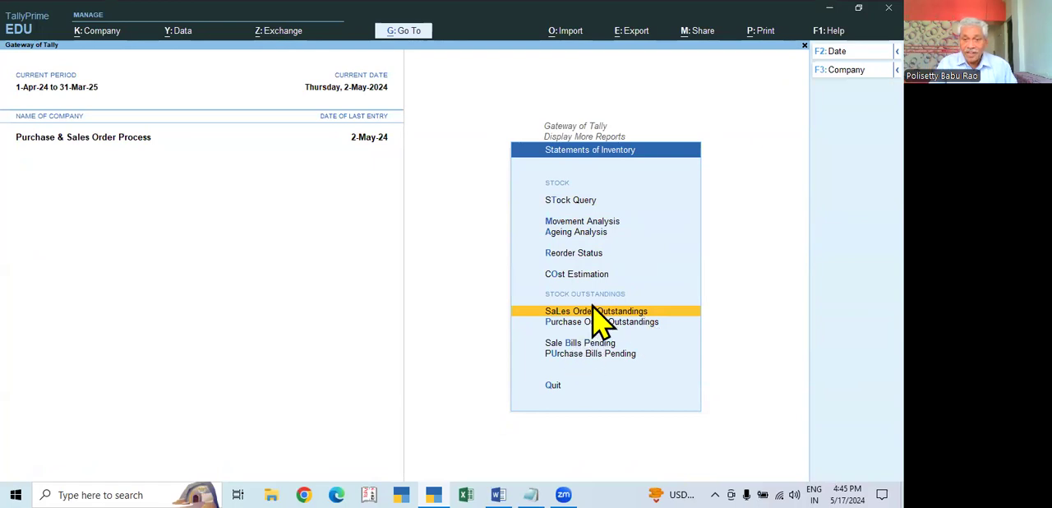
key(Return)
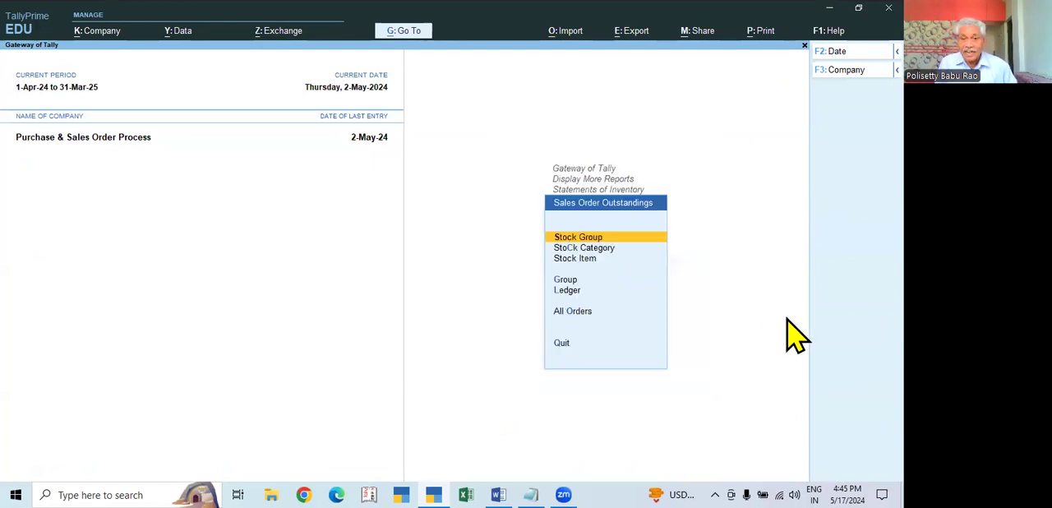
- Check the outstanding sales orders for all orders, then restrict the report to due orders only
key(Down)
key(Down)
key(Down)
key(Down)
key(Down)
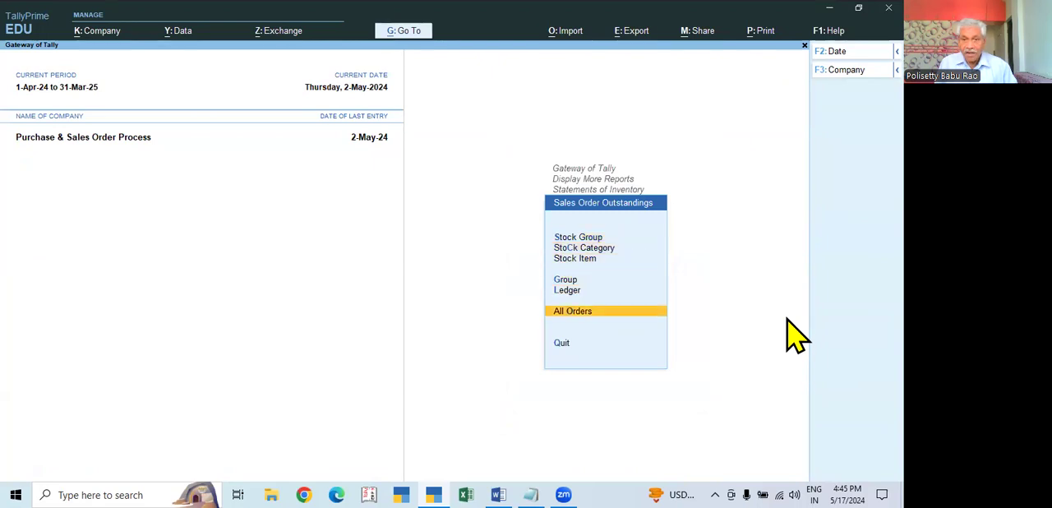
key(Return)
click(849, 192)
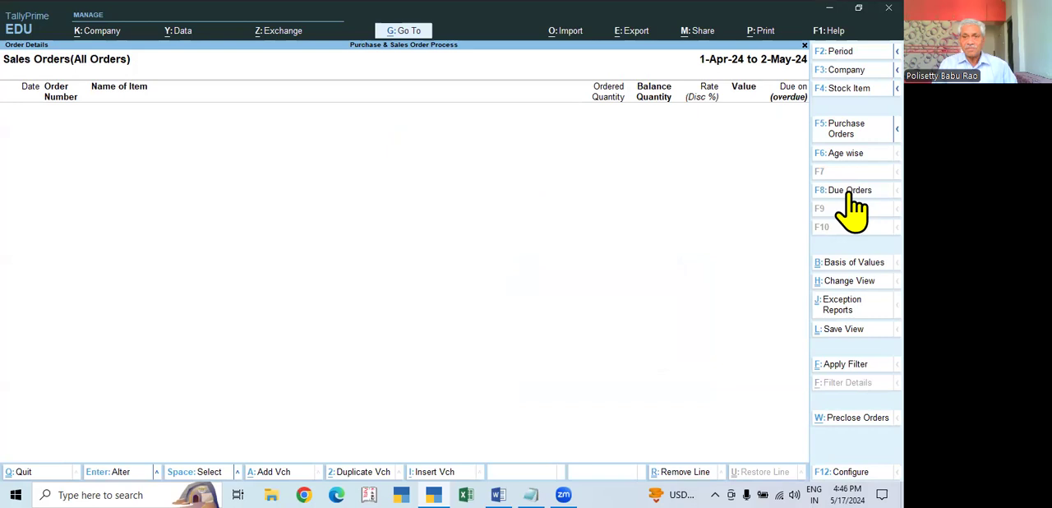
click(849, 192)
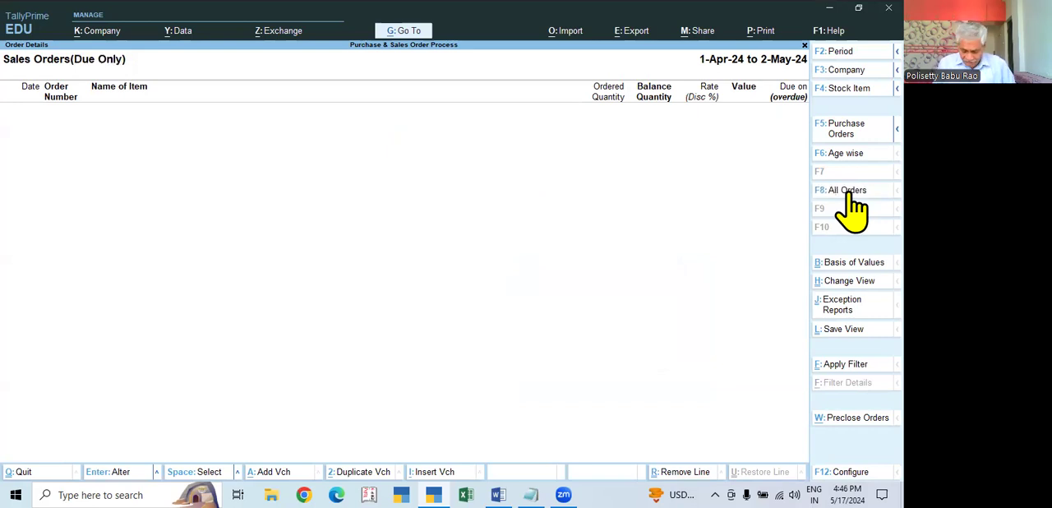
- Leave the outstandings report and examine Sale Bills Pending for goods delivered but not billed
key(Escape)
key(Escape)
key(Down)
key(Down)
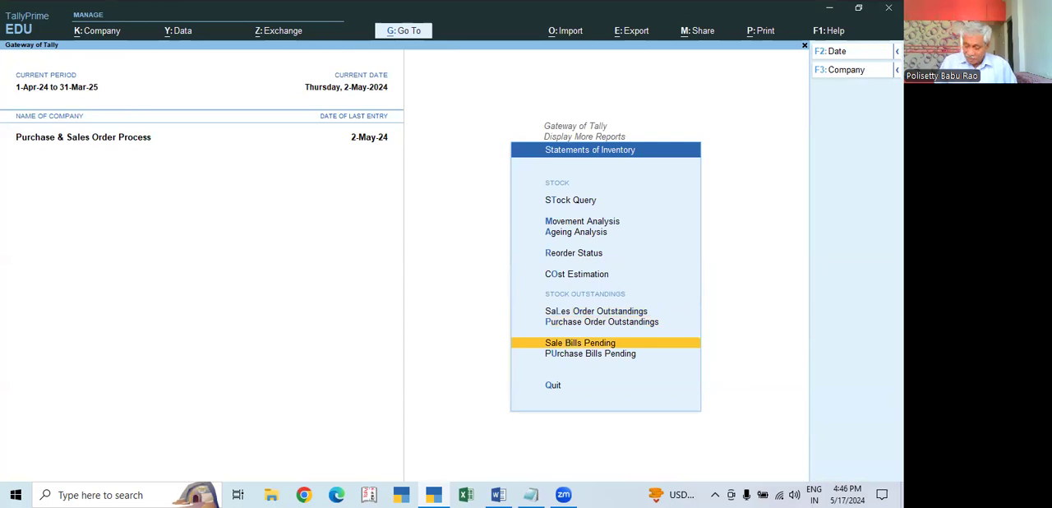
key(Return)
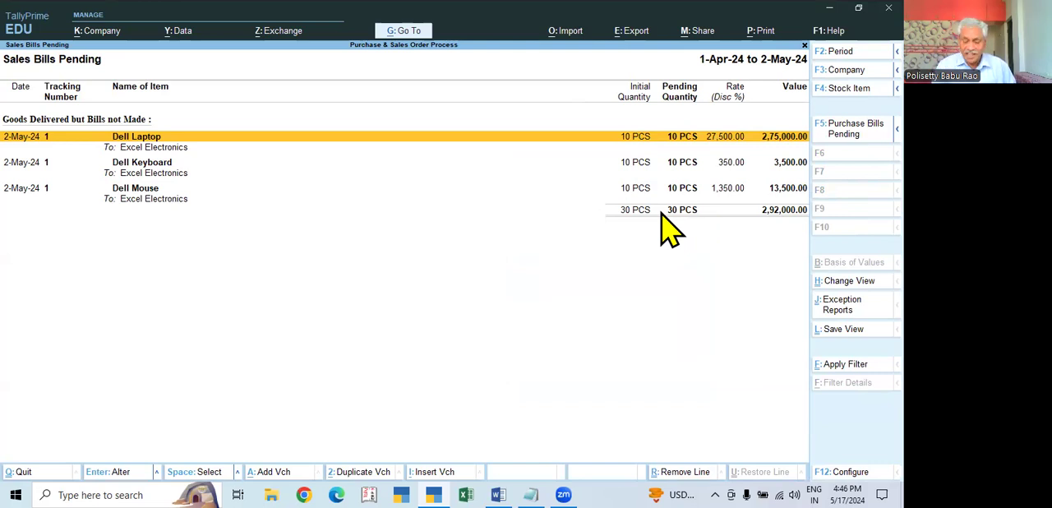
key(Escape)
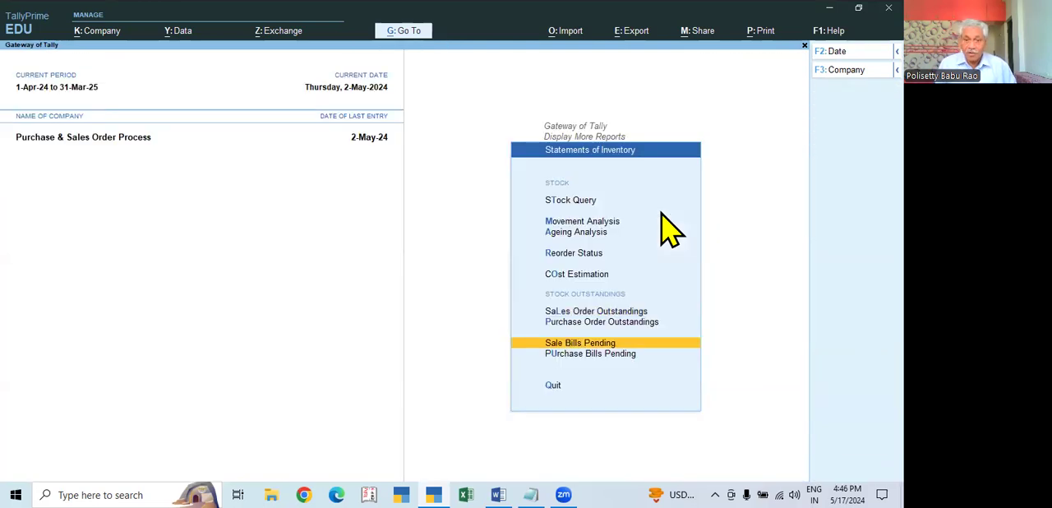
- Return to the Gateway of Tally and start a new Sales voucher
key(Escape)
key(Escape)
key(Escape)
key(Escape)
key(Down)
click(661, 215)
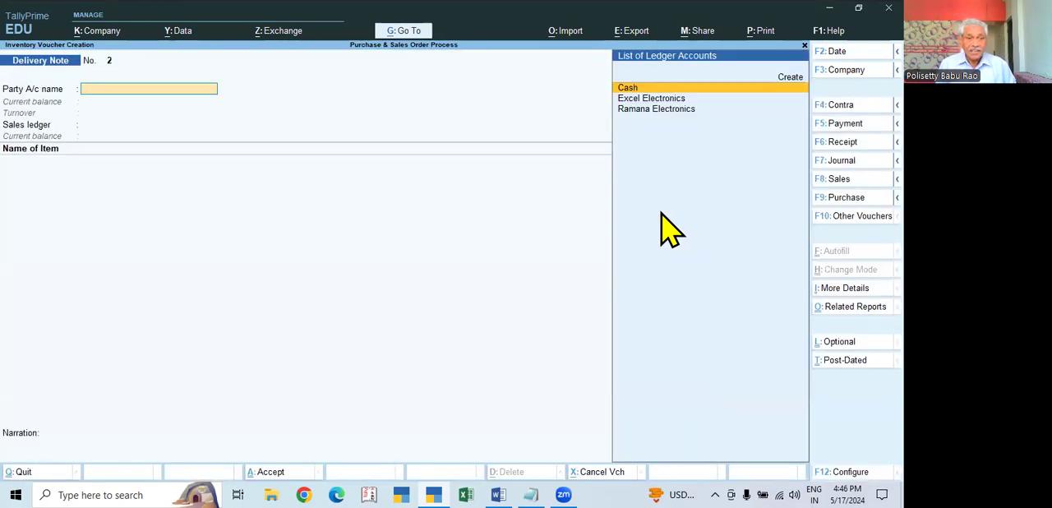
key(F8)
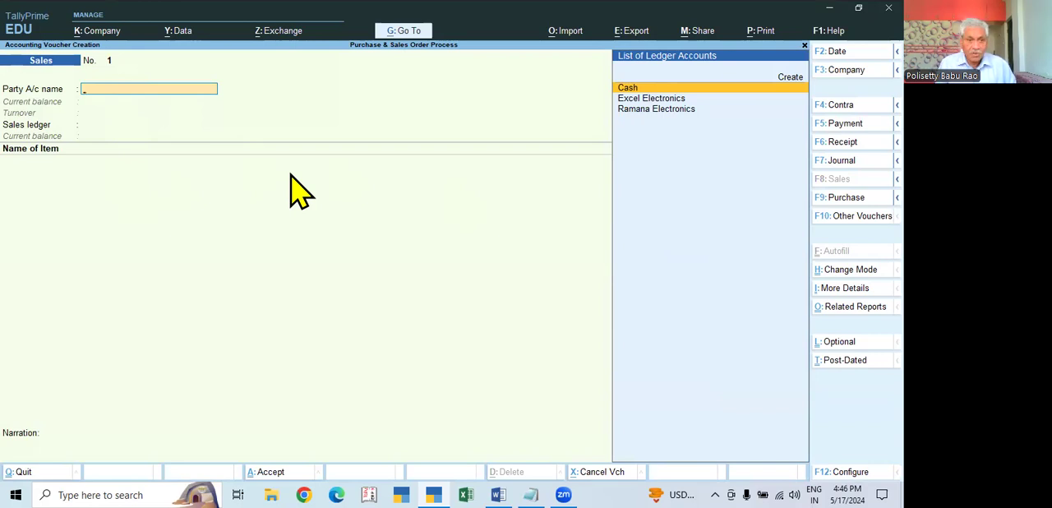
key(Down)
key(Down)
key(Up)
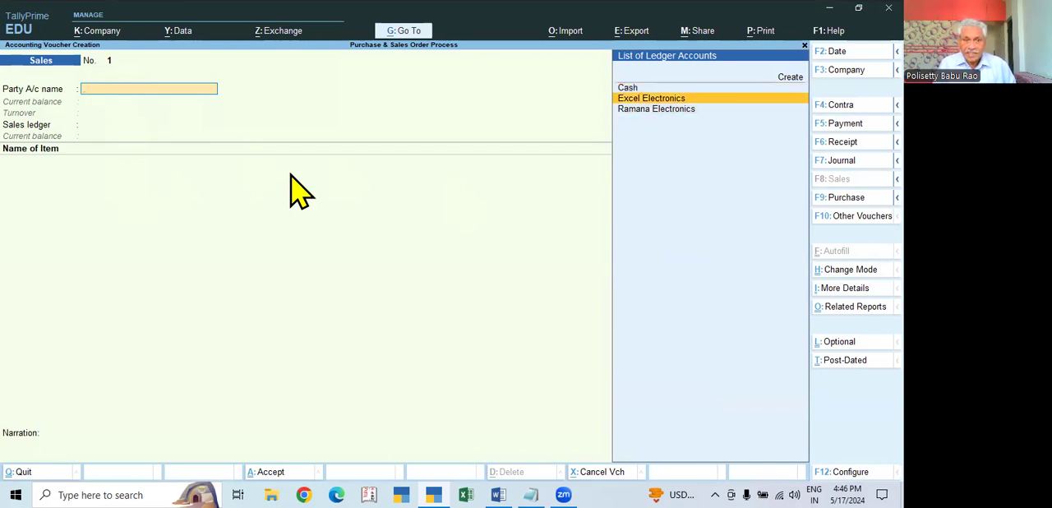
key(Return)
key(Escape)
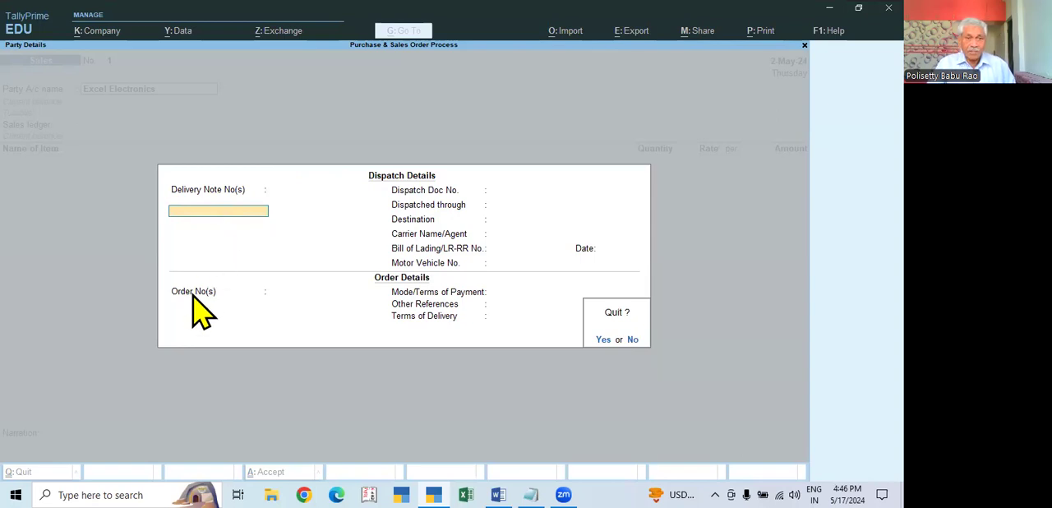
key(y)
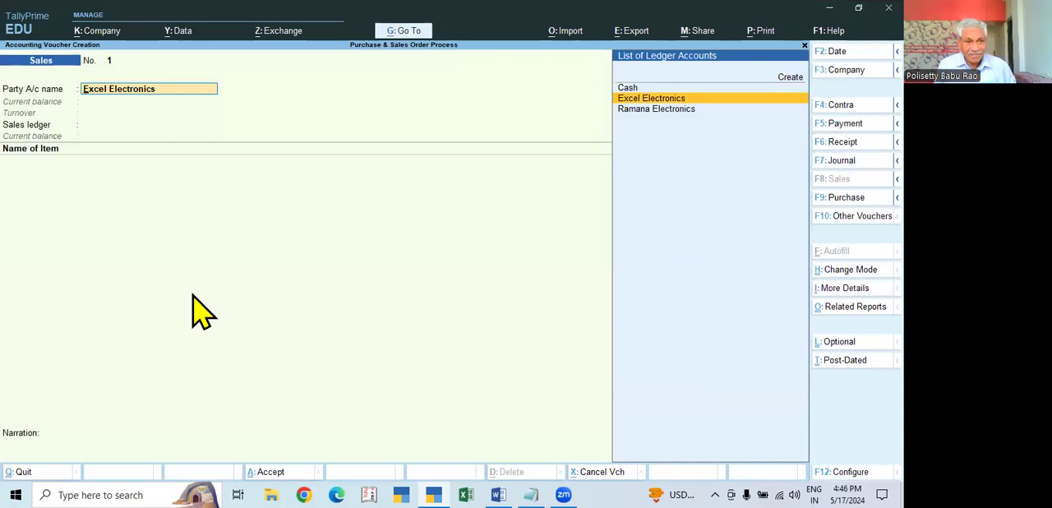
key(BackSpace)
key(Escape)
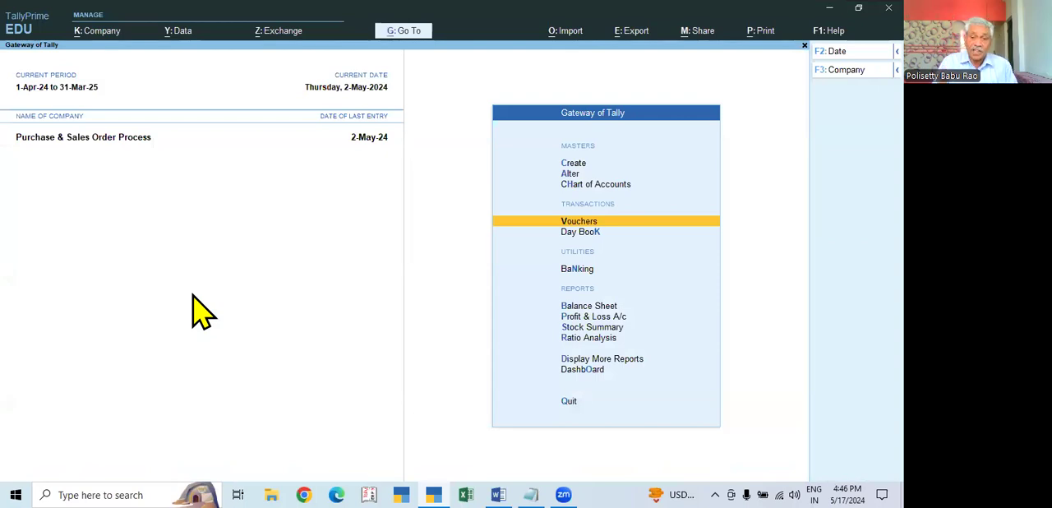
- Examine the Profit & Loss A/c in detailed view for Sales Bills to Make, then return to the Gateway of Tally
key(Down)
key(Down)
key(Down)
key(Down)
key(Return)
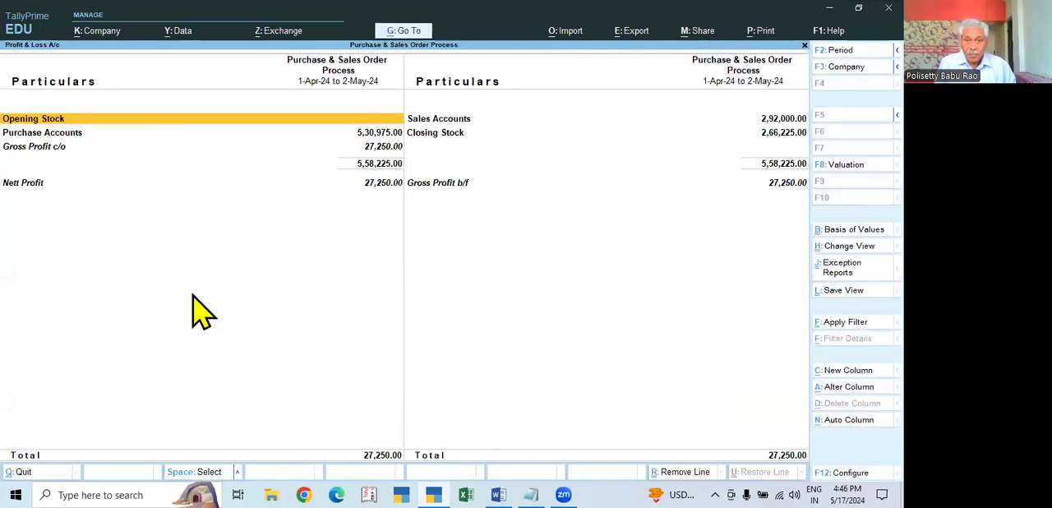
key(alt+F5)
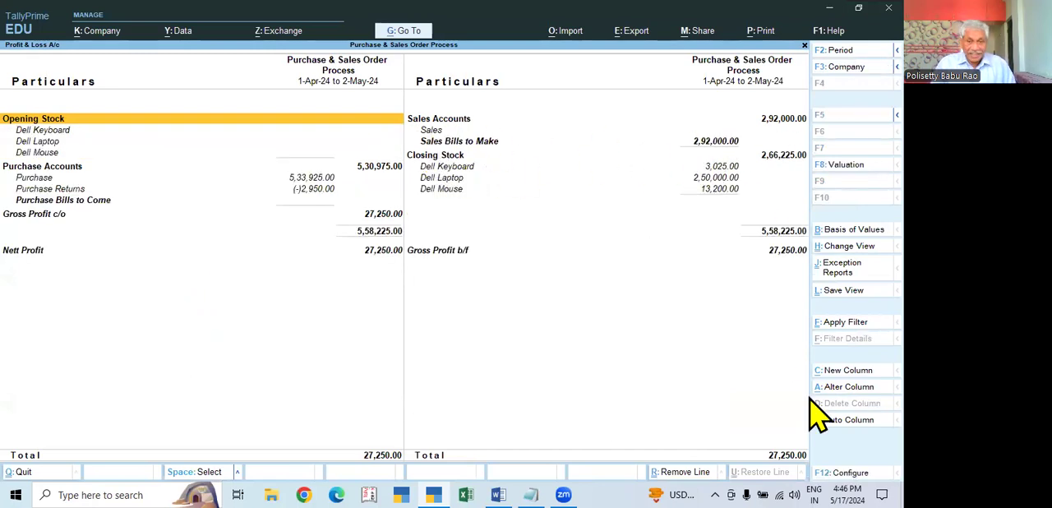
key(Escape)
key(Escape)
key(n)
- Open the 2-May-24 Delivery Note from the Day Book for alteration
key(Down)
key(Down)
key(Down)
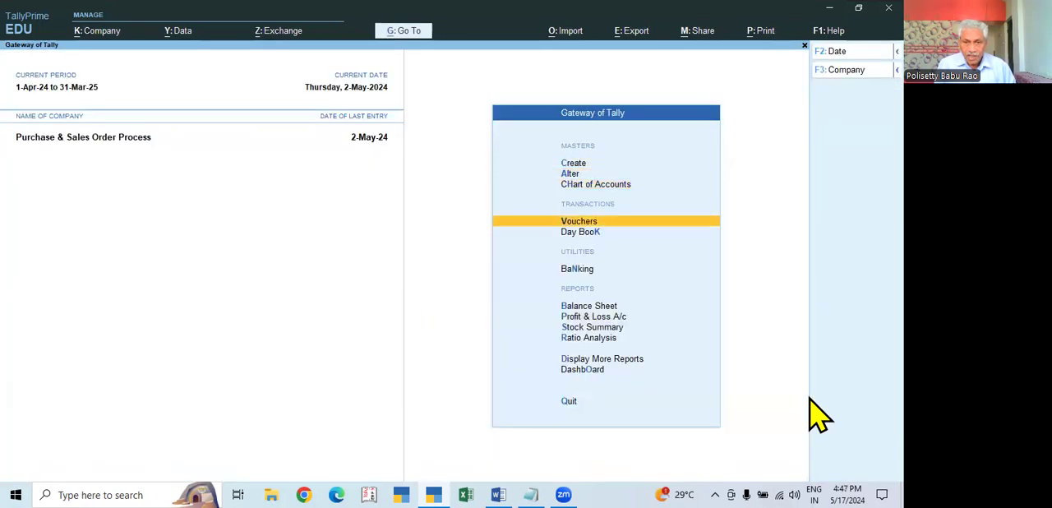
key(Down)
key(Return)
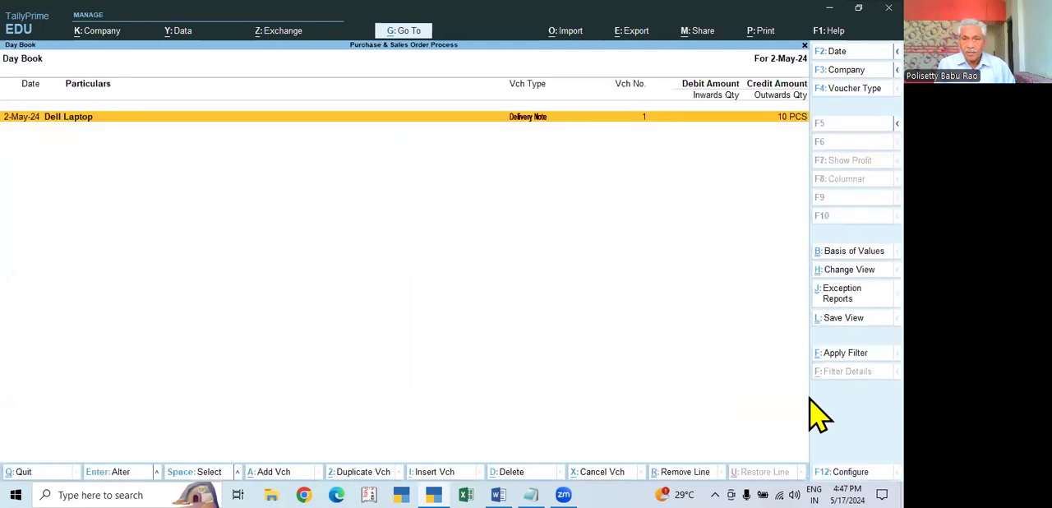
key(Return)
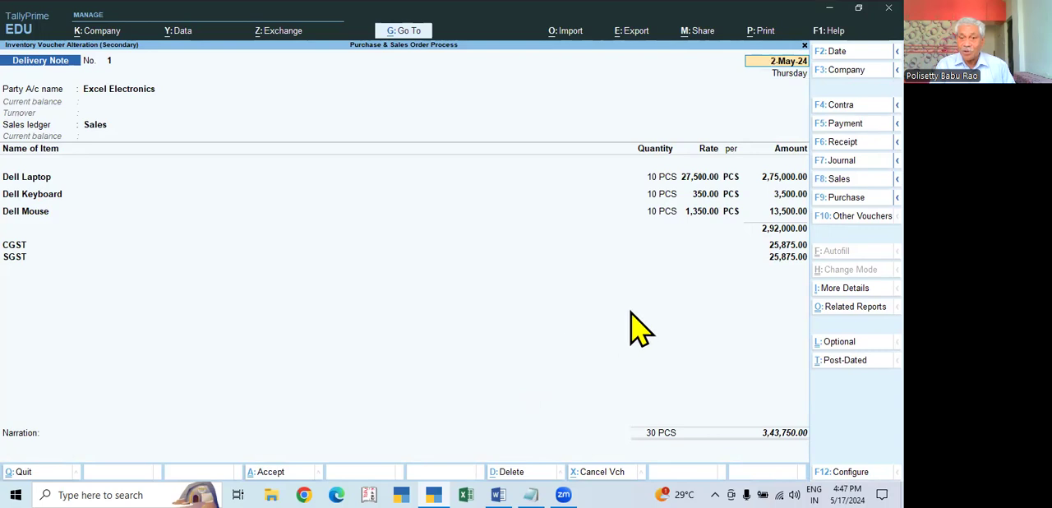
- Allocate the delivery note's Dell Laptop line to tracking number 1 and order SO/0001
click(654, 179)
key(Return)
key(Return)
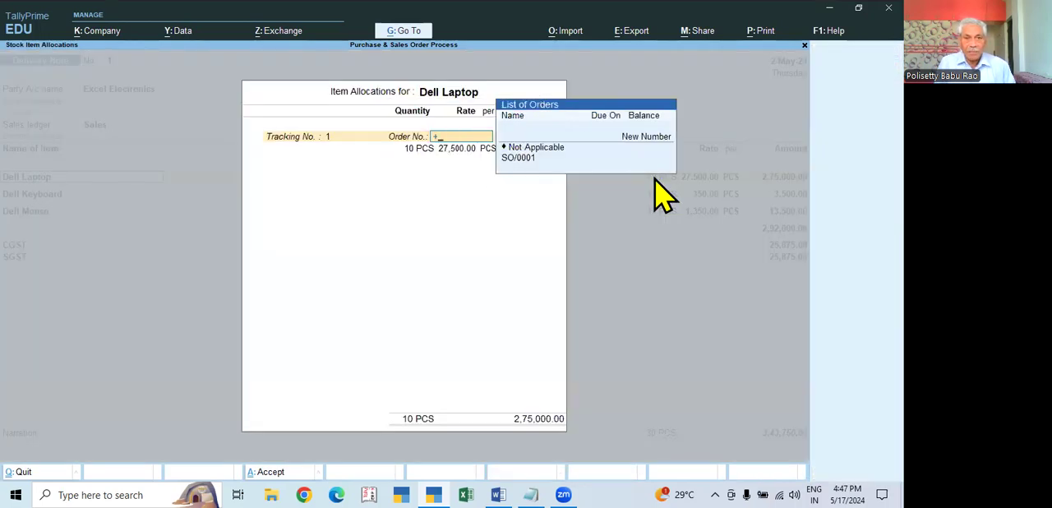
text(+)
key(BackSpace)
key(BackSpace)
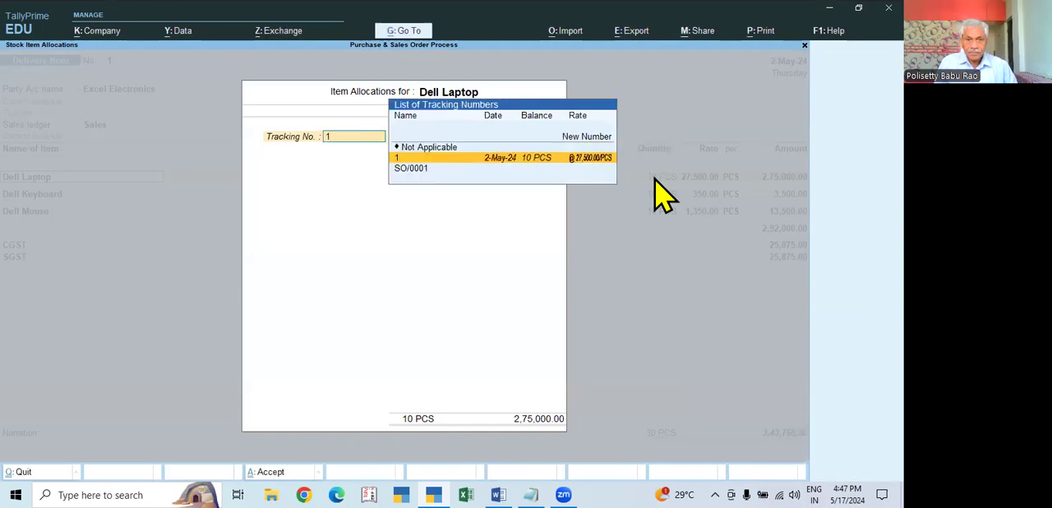
key(Return)
key(Down)
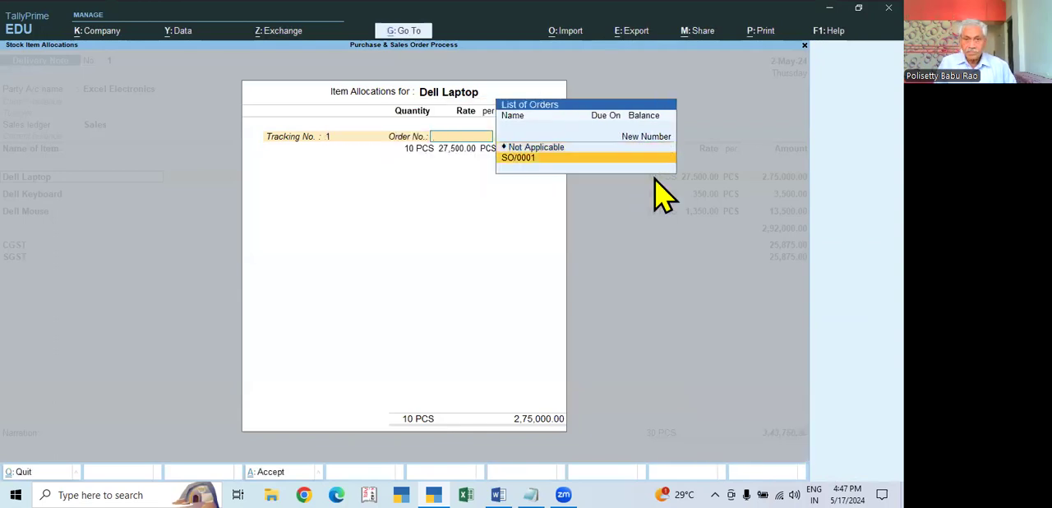
key(Return)
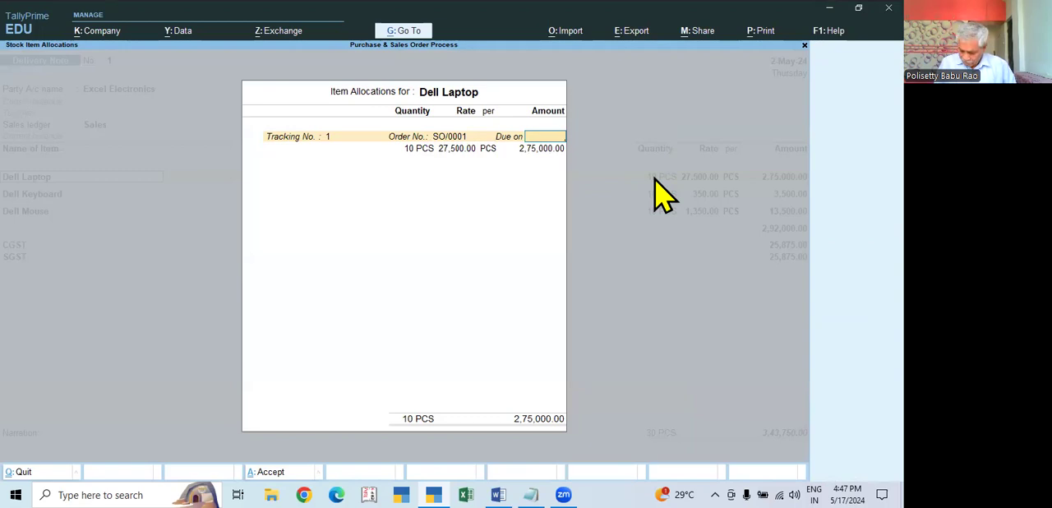
- Reselect Dell Laptop on its item line, keep order SO/0001 and set its due period to 5 days
key(Escape)
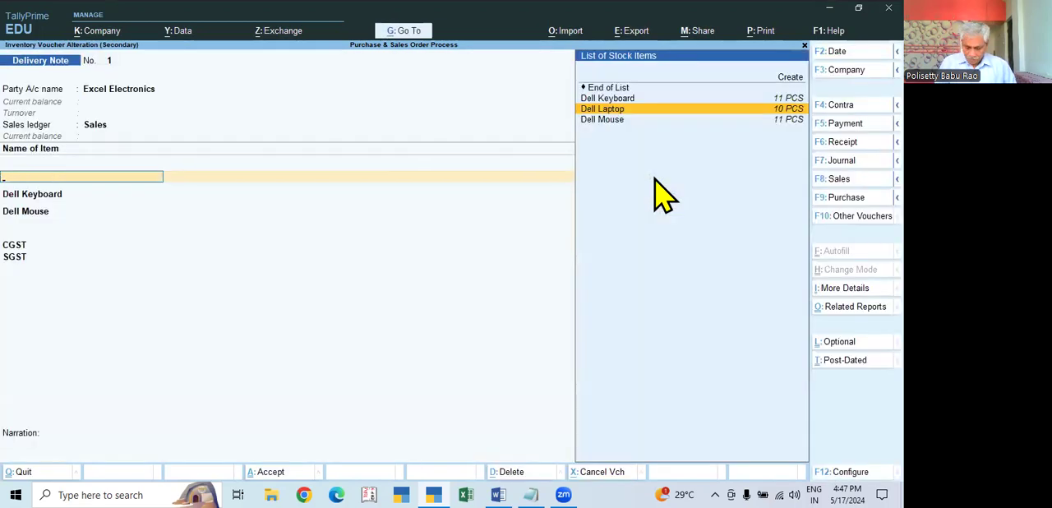
key(BackSpace)
key(Return)
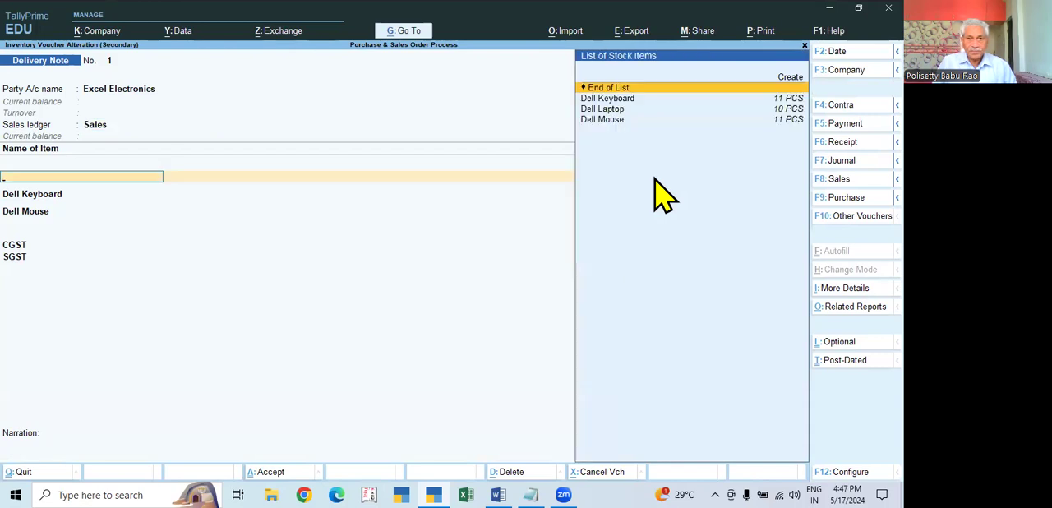
key(Down)
key(Down)
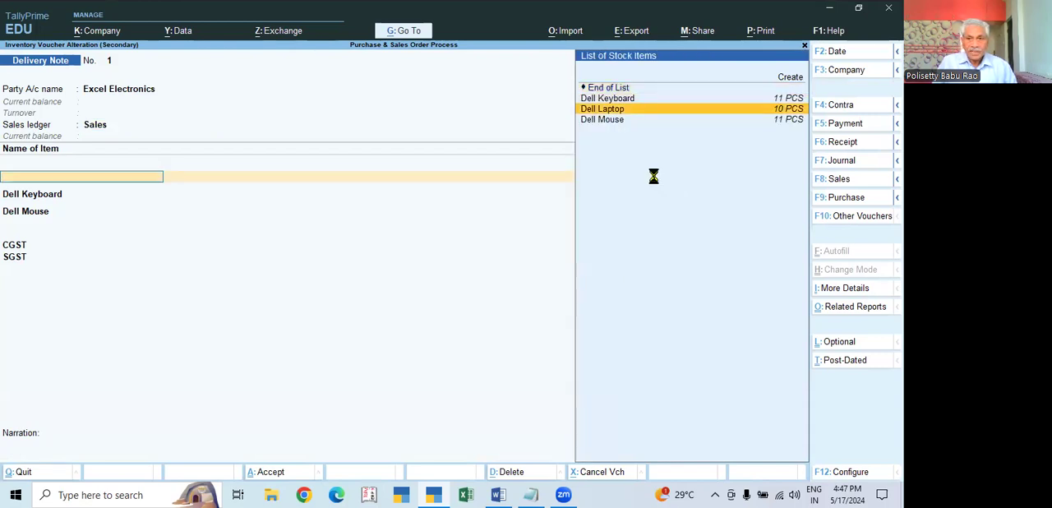
key(Return)
key(Return)
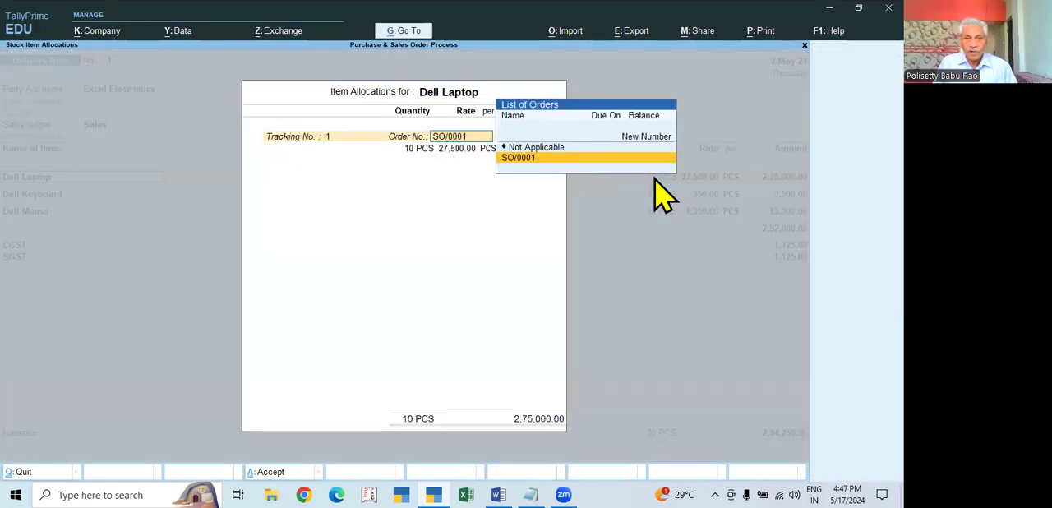
key(Return)
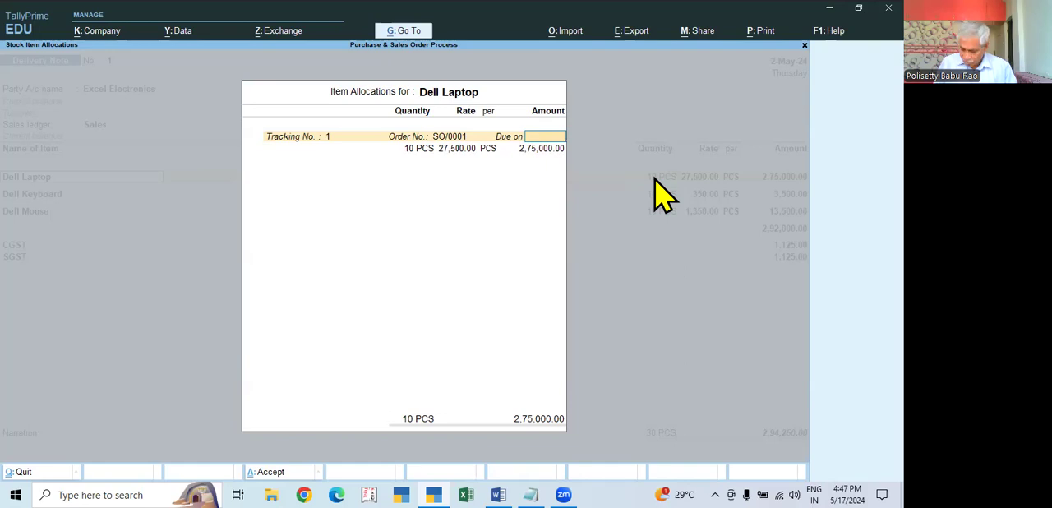
text(5)
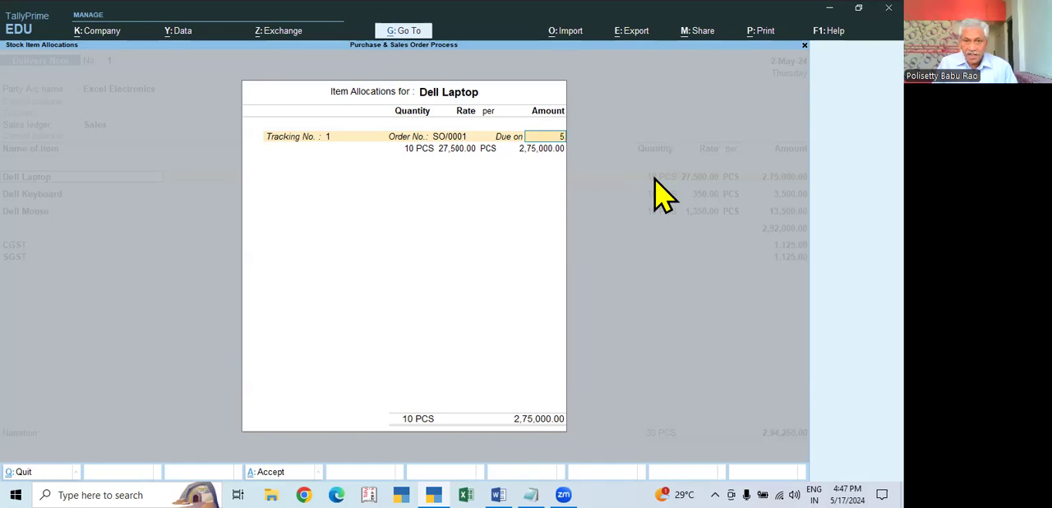
key(Return)
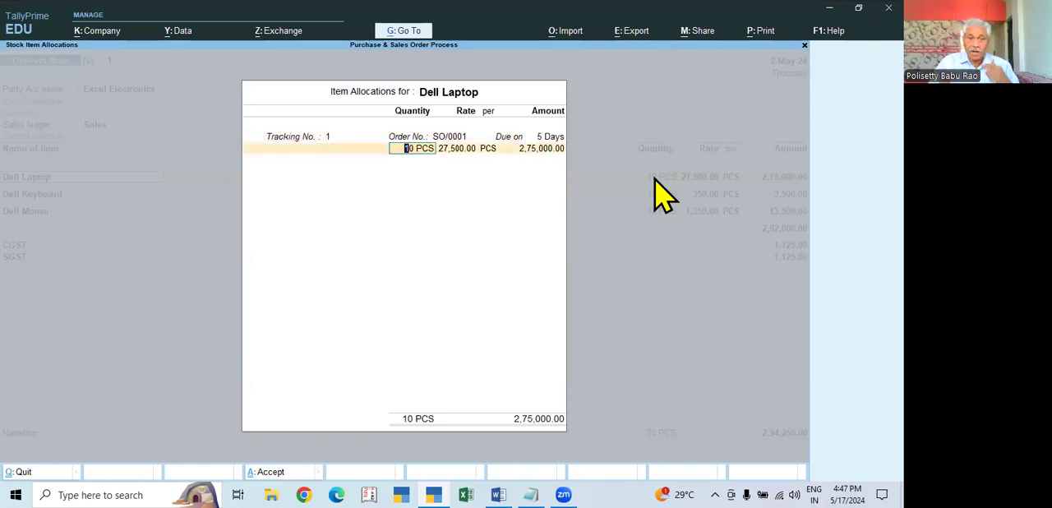
- Set the Dell Laptop quantity to 8 PCS and complete its item allocation
text(8)
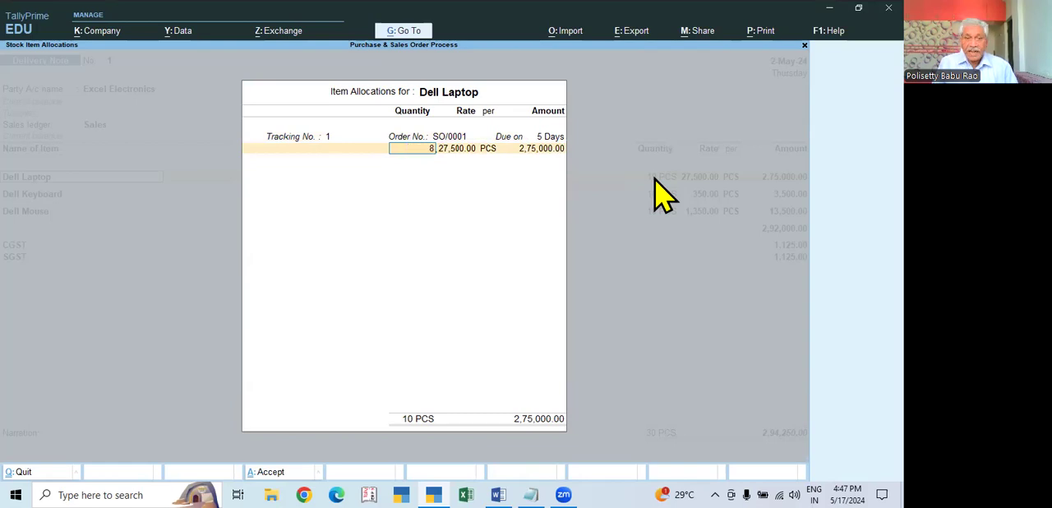
key(Return)
key(Return)
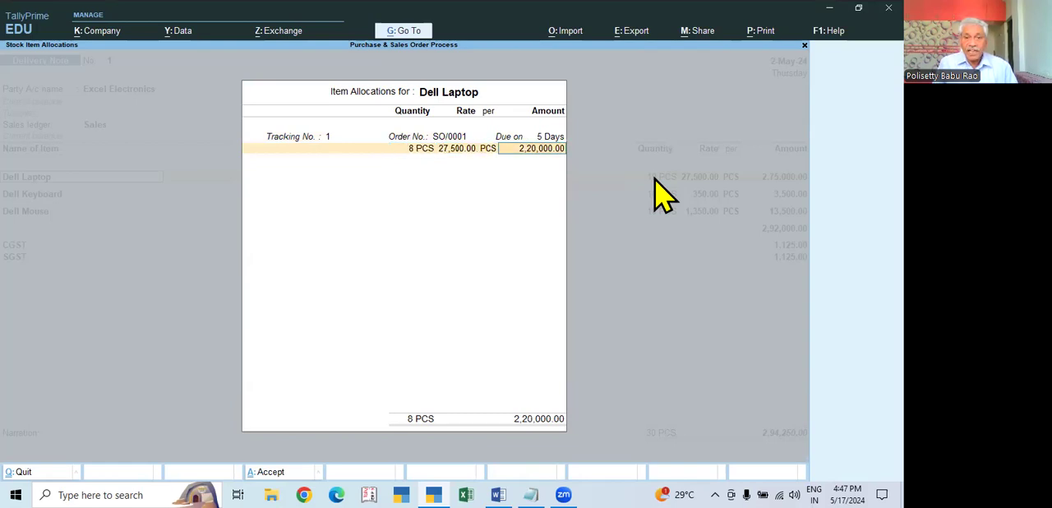
key(Return)
- Accept the Dell Keyboard line's existing allocation and go on to the Dell Mouse line
key(Return)
key(Return)
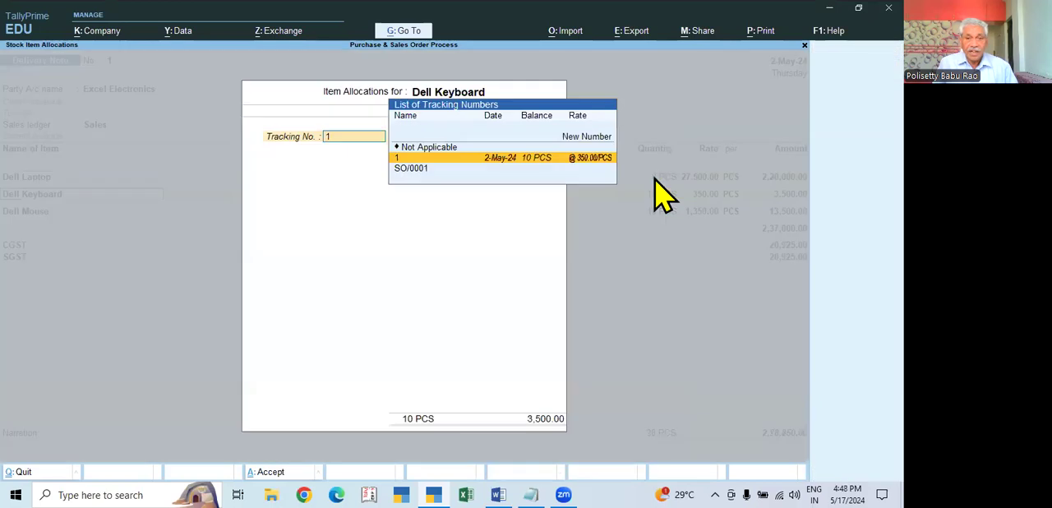
key(Return)
key(Return)
key(Return)
key(Return)
- Set the Dell Mouse quantity to 8 PCS in its allocation against order SO/0001
key(Return)
key(Return)
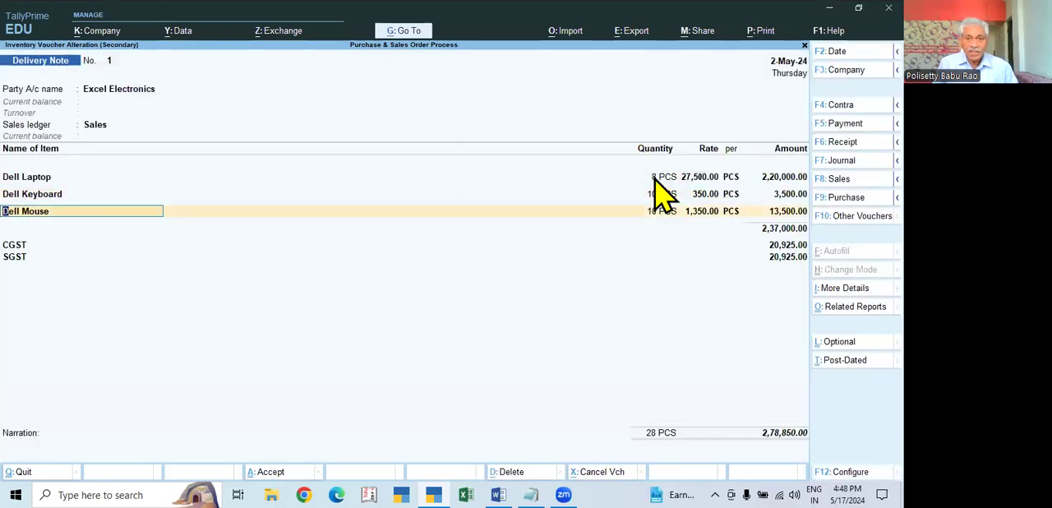
key(Return)
key(Return)
key(Return)
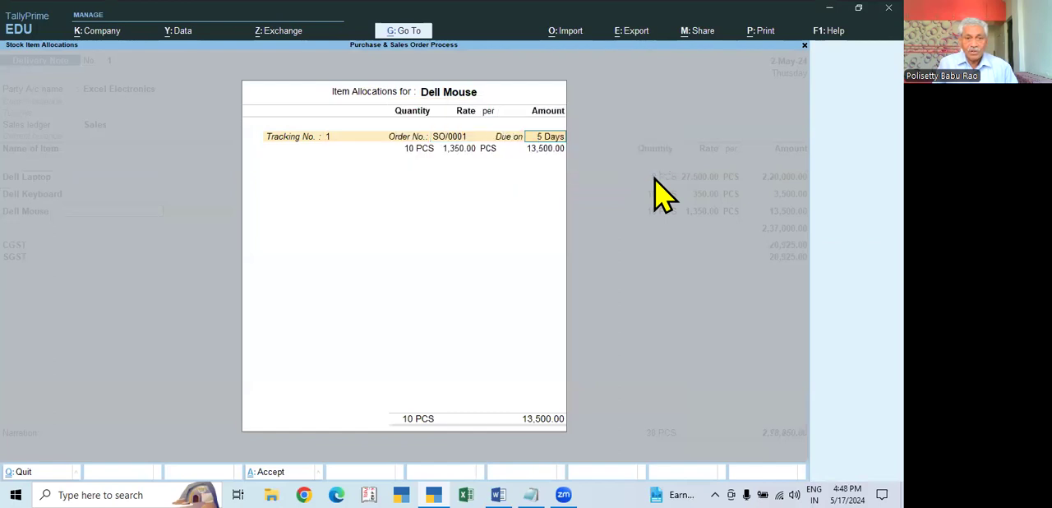
key(Return)
text(8)
key(Return)
key(Return)
key(Return)
- Keep the CGST and SGST lines, save the altered delivery note and leave the Day Book
key(Return)
key(Return)
key(Return)
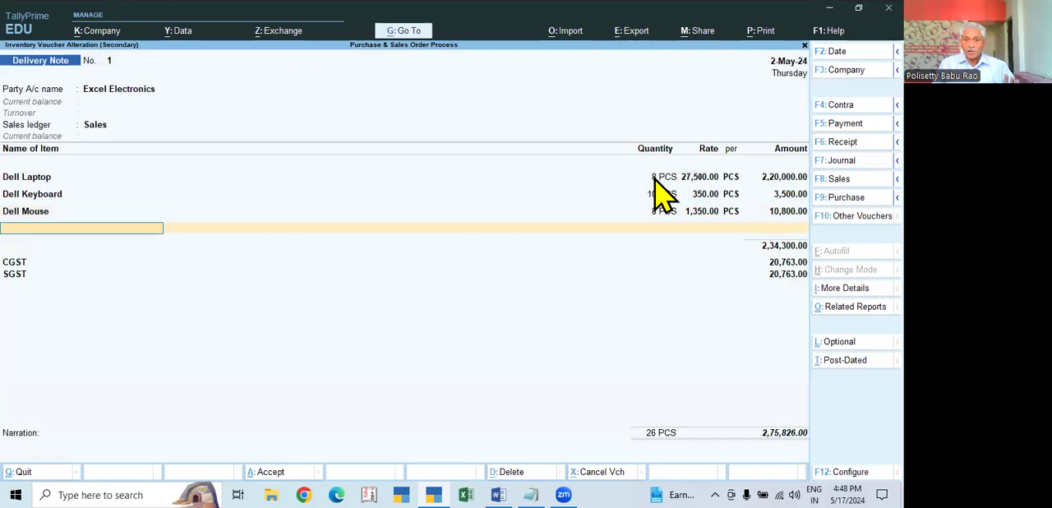
key(Return)
key(Return)
key(Return)
key(Return)
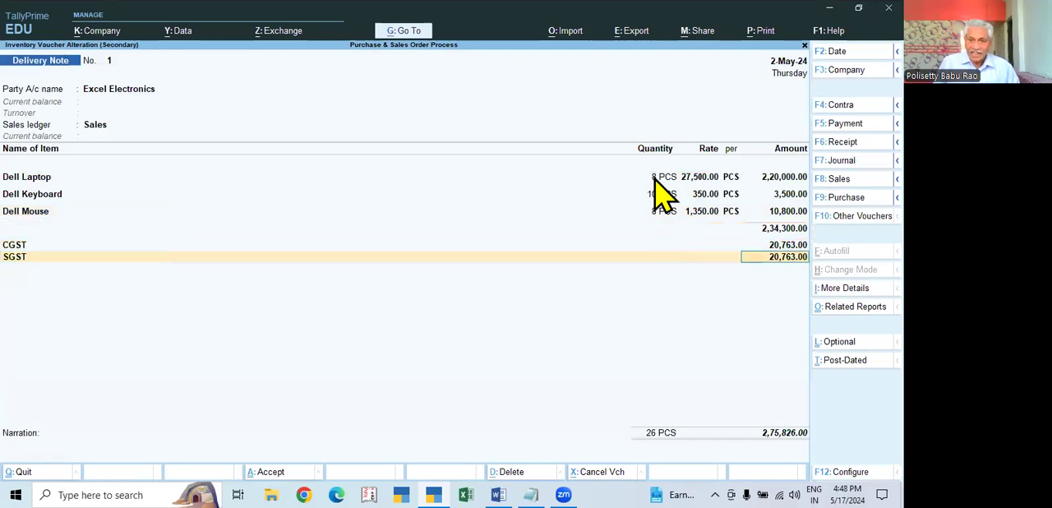
key(Return)
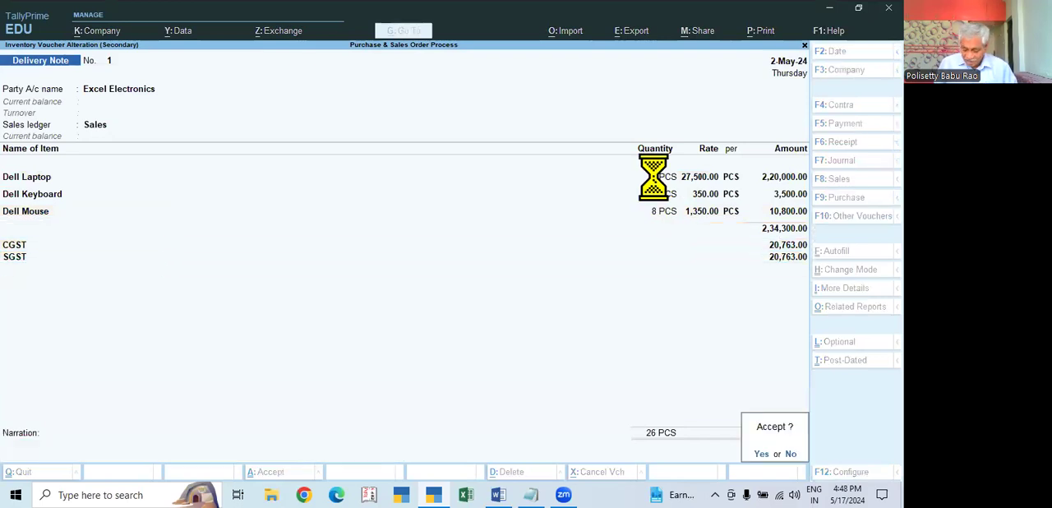
- Check the altered delivery note's entry in the Day Book
key(Return)
key(Escape)
key(Down)
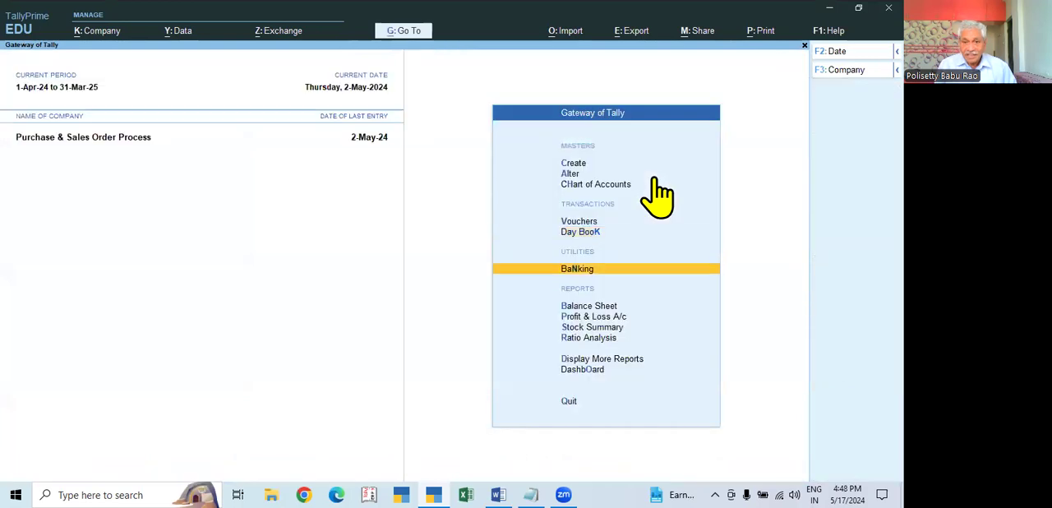
key(Down)
key(Up)
key(Up)
key(Return)
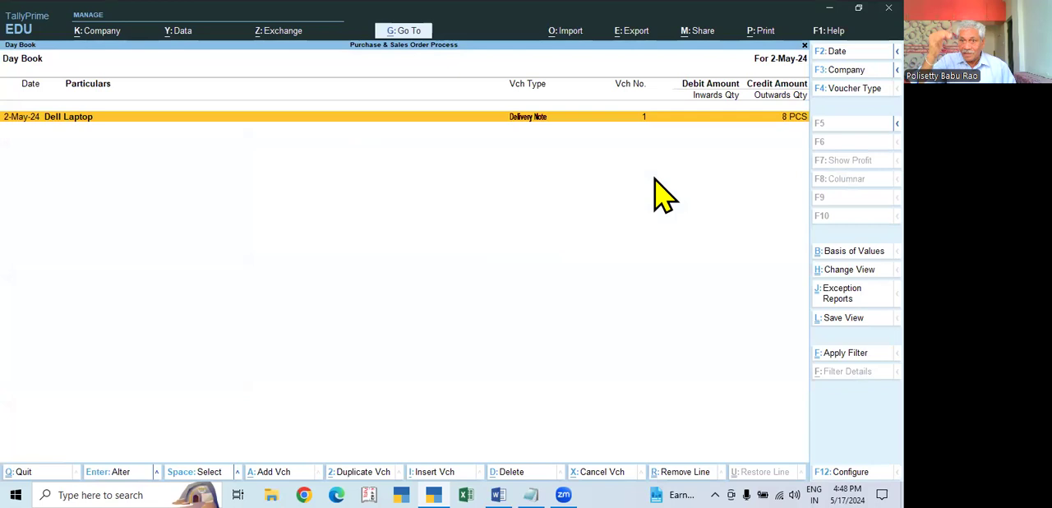
key(Return)
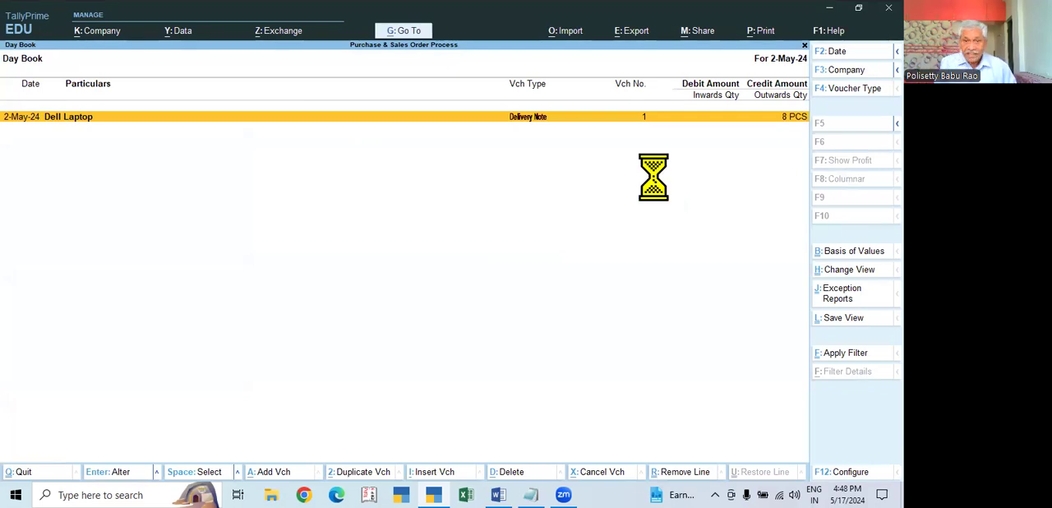
key(Escape)
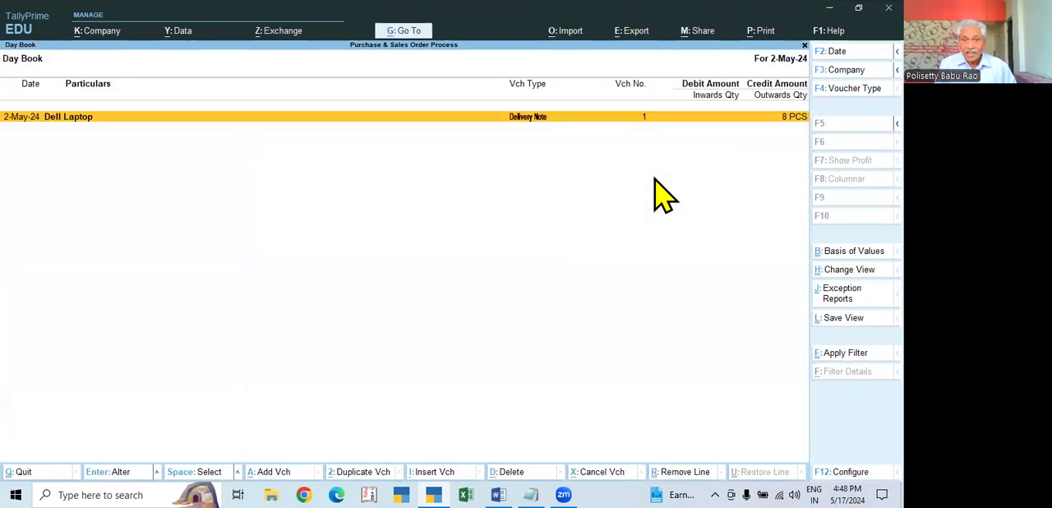
- Recheck Sales Bills to Make in the detailed Profit & Loss A/c for the altered delivery note, then leave the report
key(Escape)
key(Down)
key(Down)
key(Down)
key(Return)
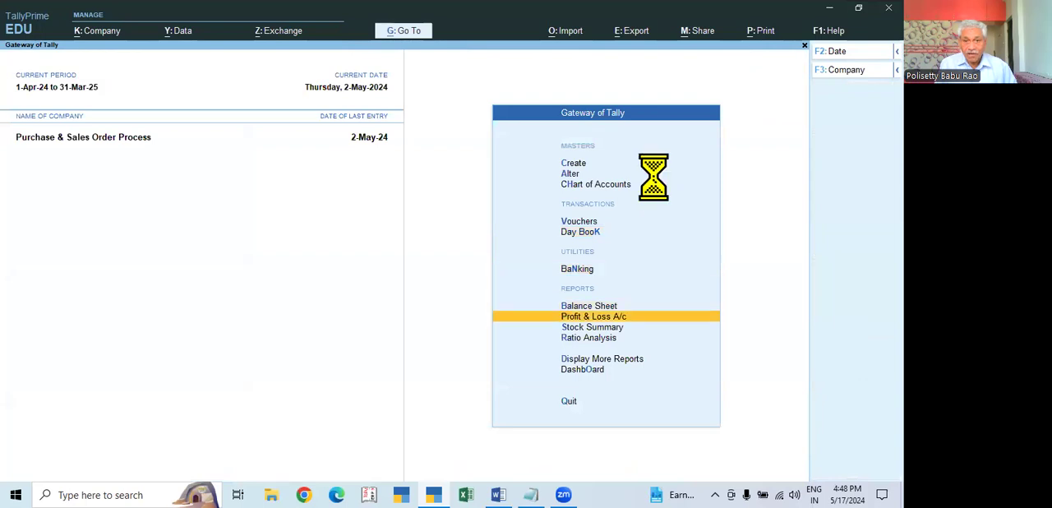
key(alt+F5)
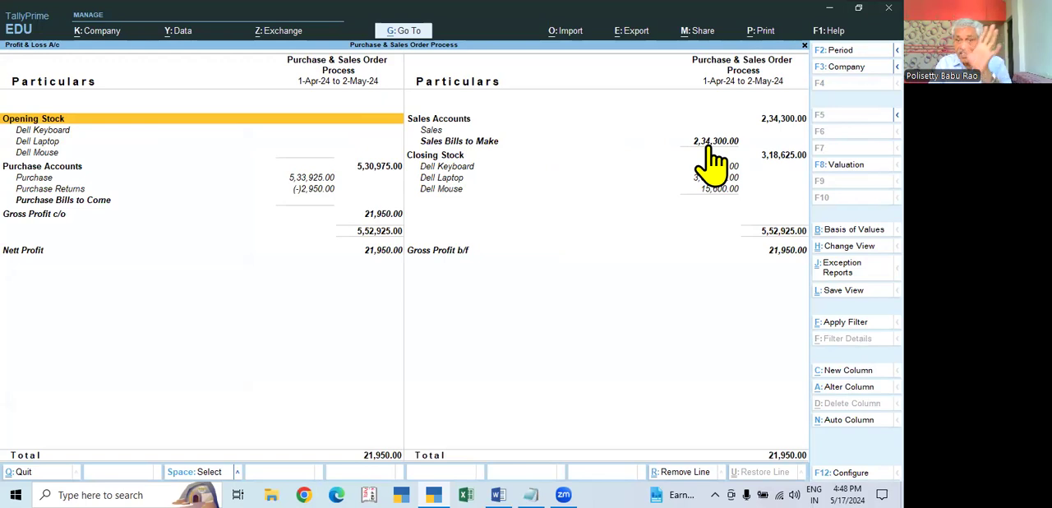
key(Escape)
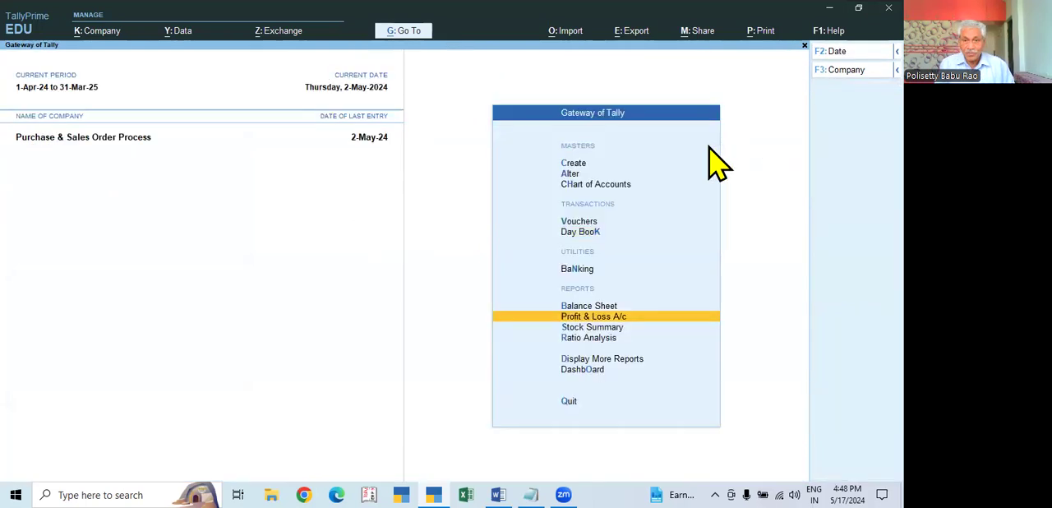
- Check the closing quantities of the Dell items in the Stock Summary, then leave the report
key(Down)
key(Return)
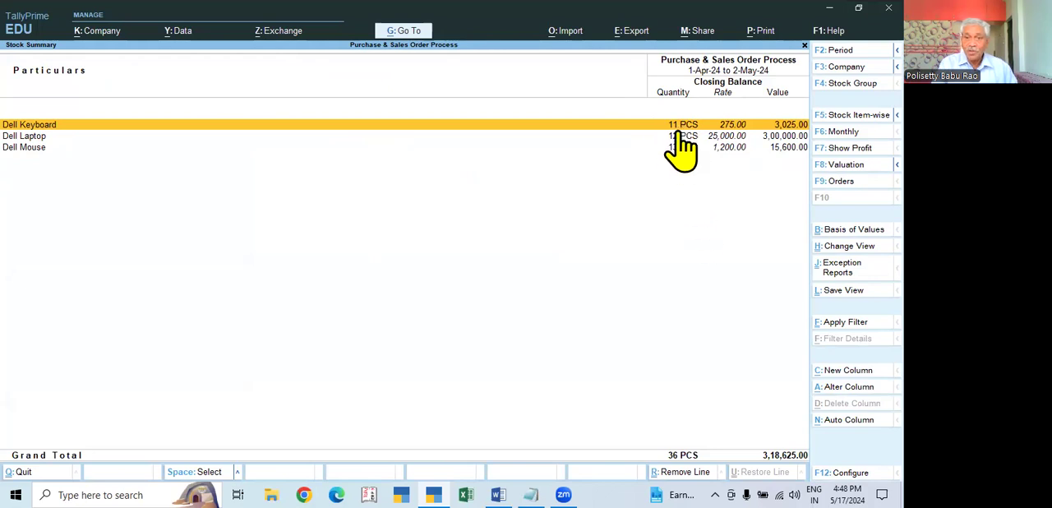
key(Escape)
- Review all orders in the Sales Order Outstandings under Statements of Inventory, including those not yet due, then leave the report
key(Down)
key(Down)
key(Return)
key(Down)
key(Down)
key(Down)
key(Down)
key(Down)
key(Down)
key(Return)
key(Escape)
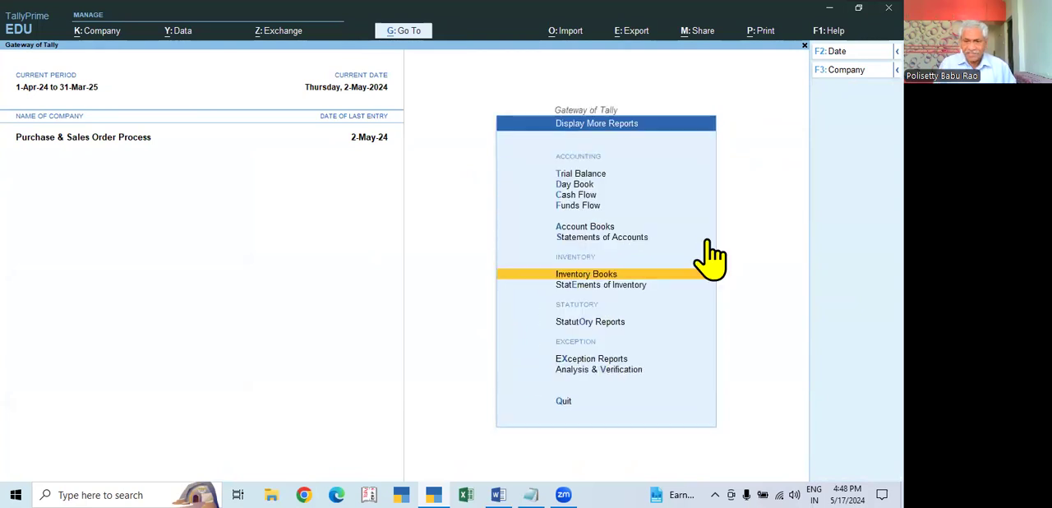
key(Down)
key(Return)
key(Down)
key(Down)
key(Down)
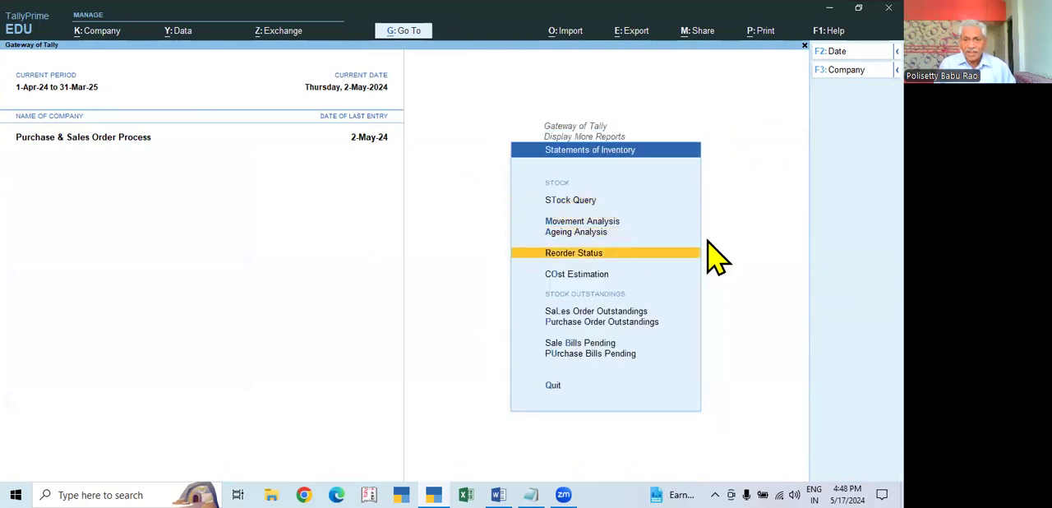
key(Down)
key(Down)
key(Return)
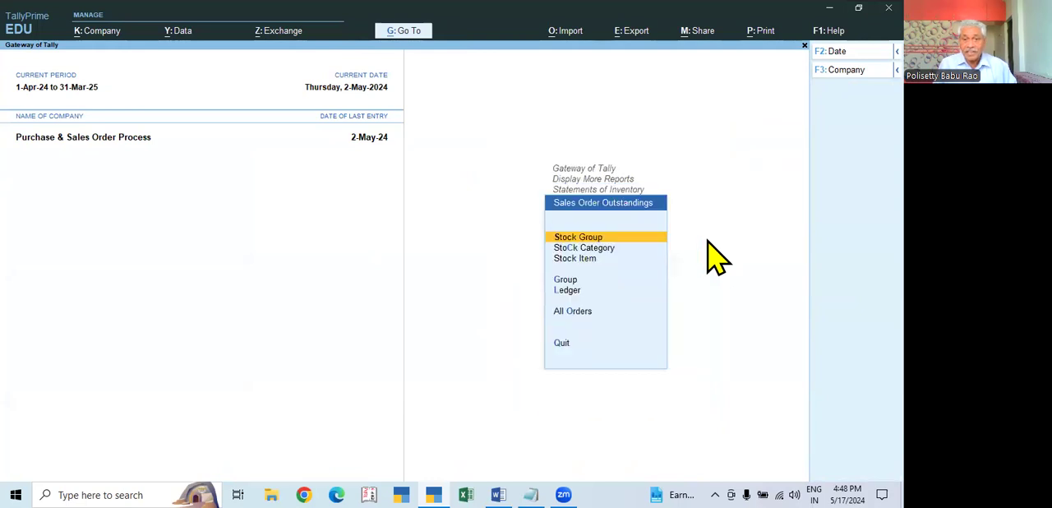
click(580, 312)
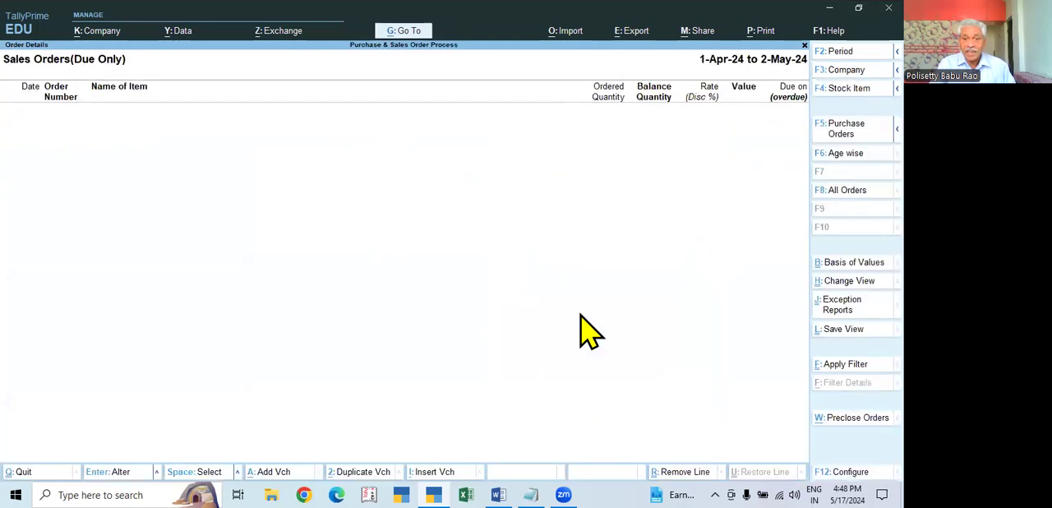
click(832, 194)
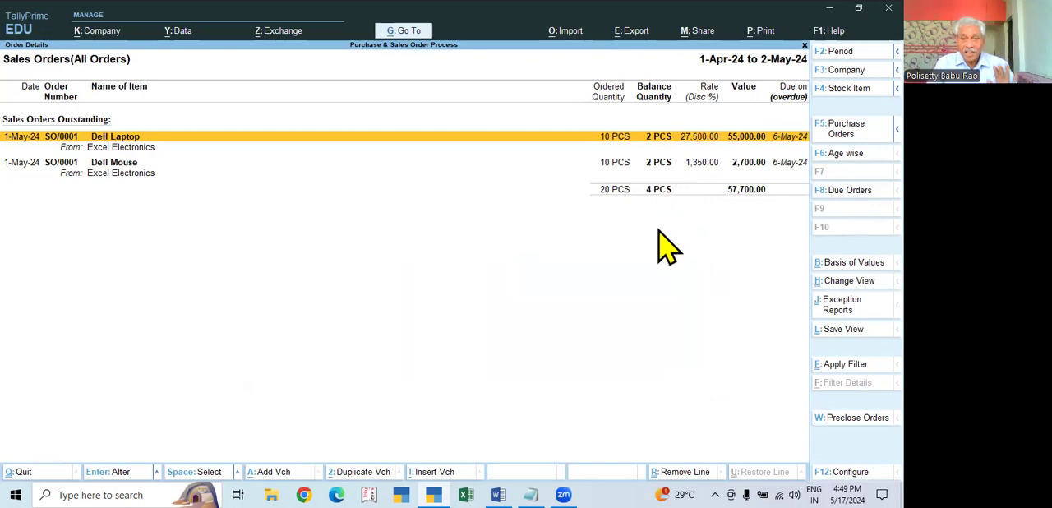
key(Escape)
key(Escape)
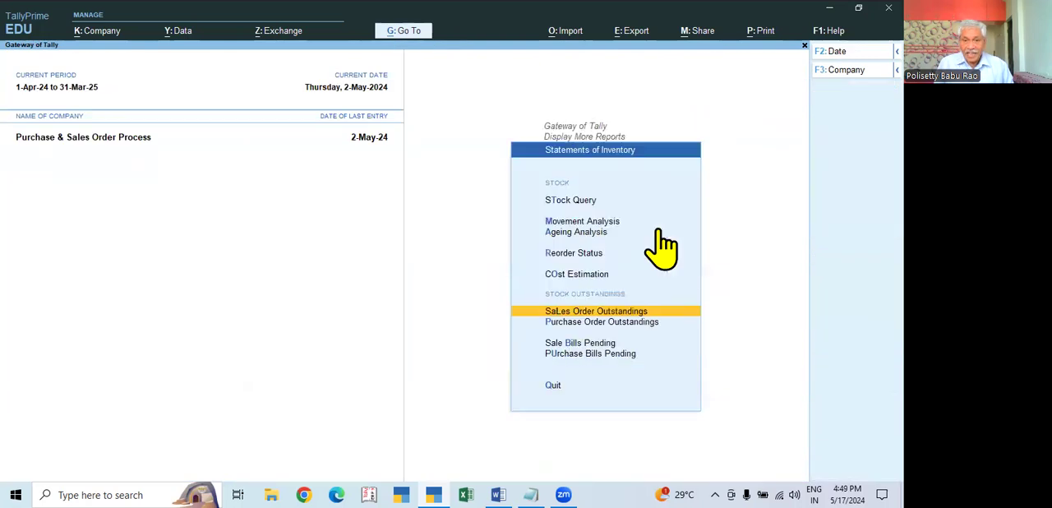
- Review the delivered but unbilled items in Sale Bills Pending, then return to the Gateway of Tally
key(Down)
key(Down)
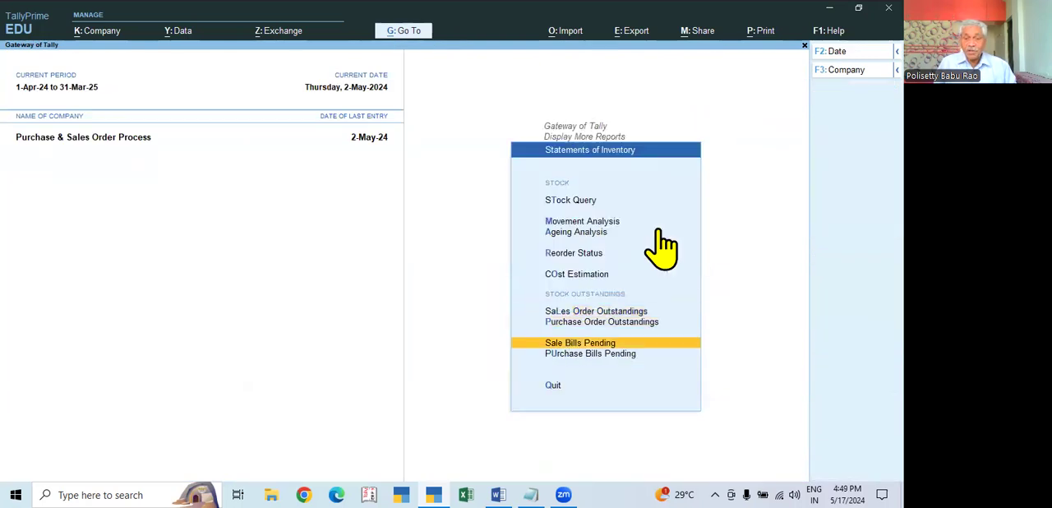
key(Return)
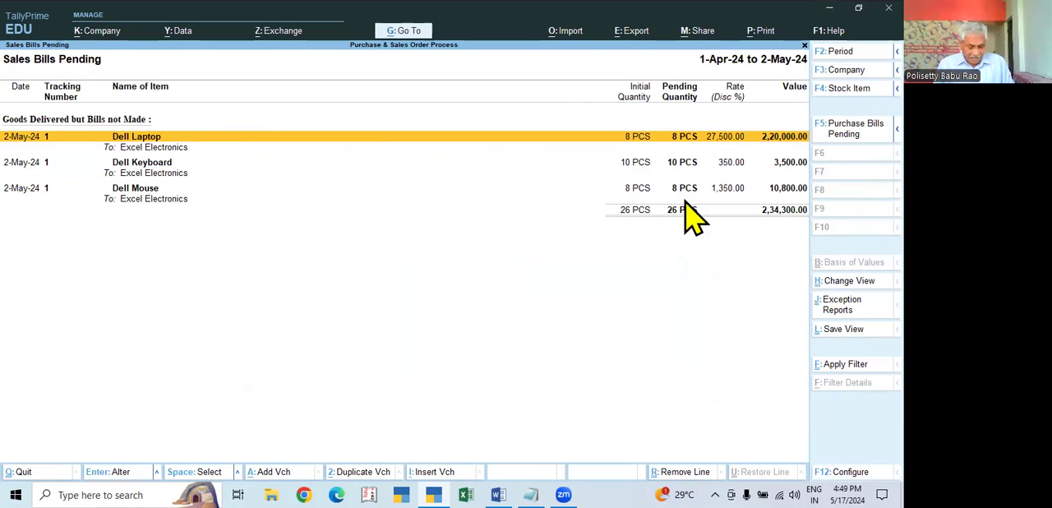
key(Escape)
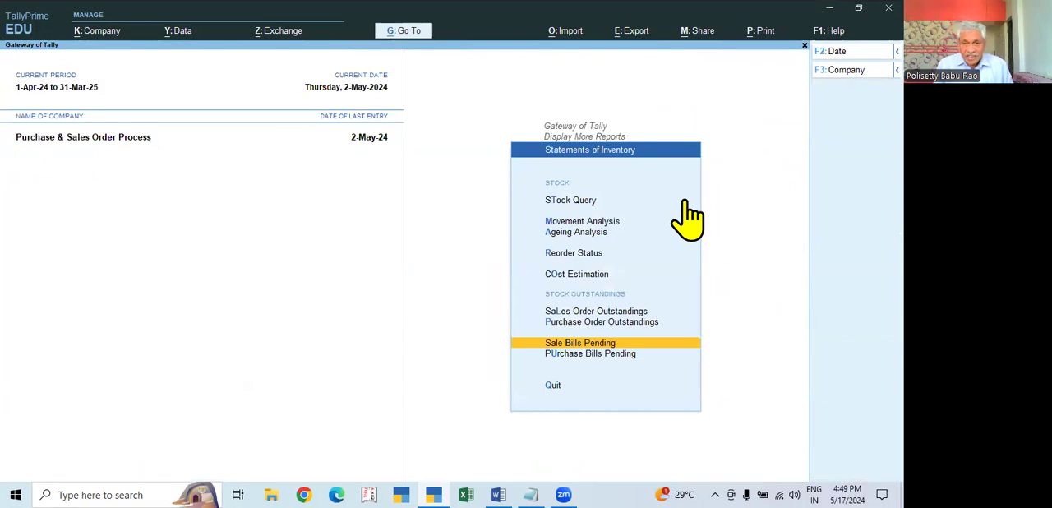
key(Escape)
key(Up)
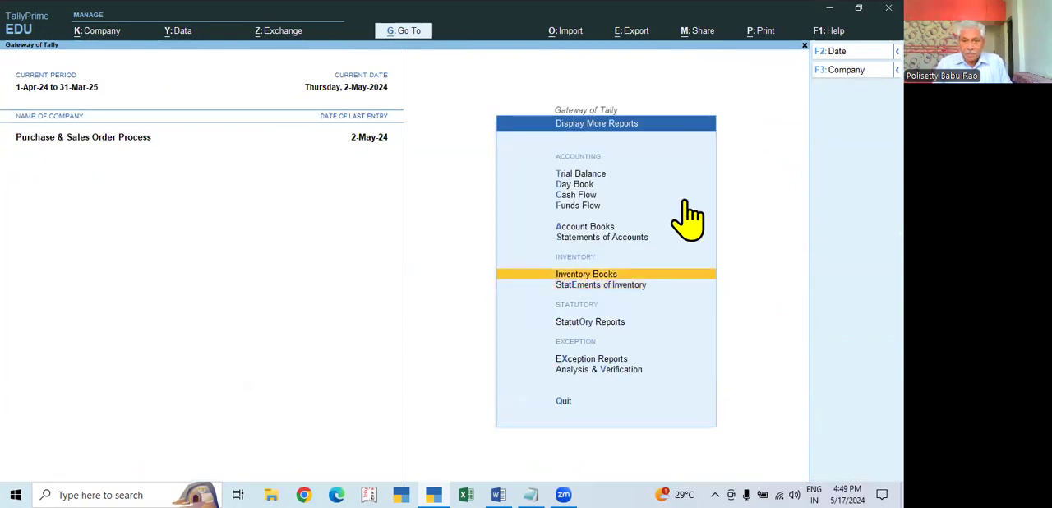
key(Escape)
- View the Excel Electronics delivery note from the Day Book, then close it unchanged and leave the Day Book
key(Down)
key(Up)
key(Up)
key(Up)
key(Up)
key(Up)
key(Up)
key(Up)
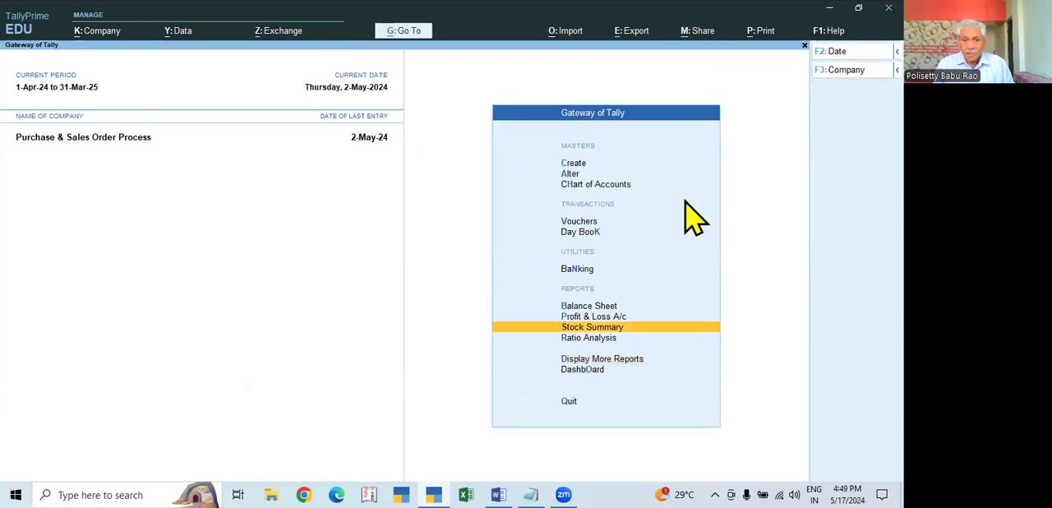
key(Return)
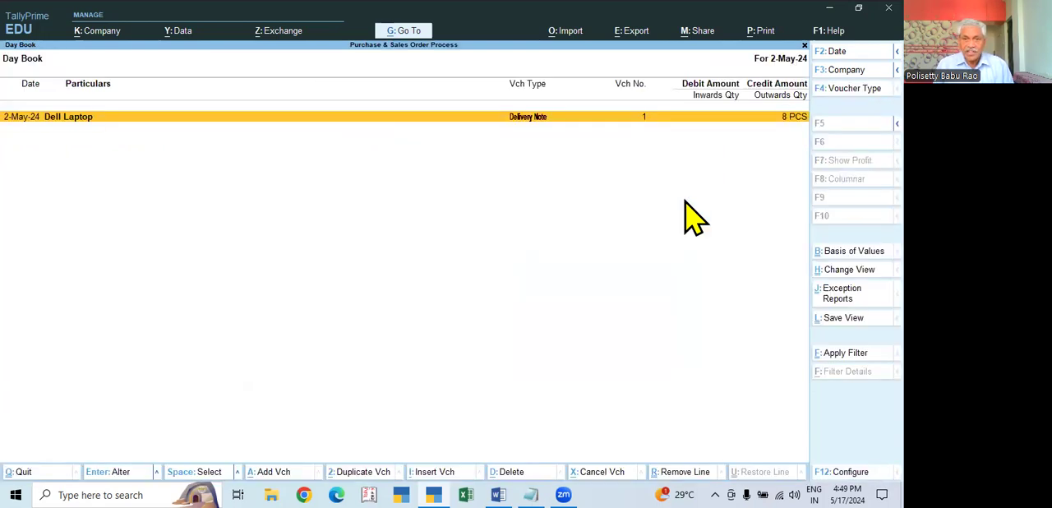
key(Return)
key(Escape)
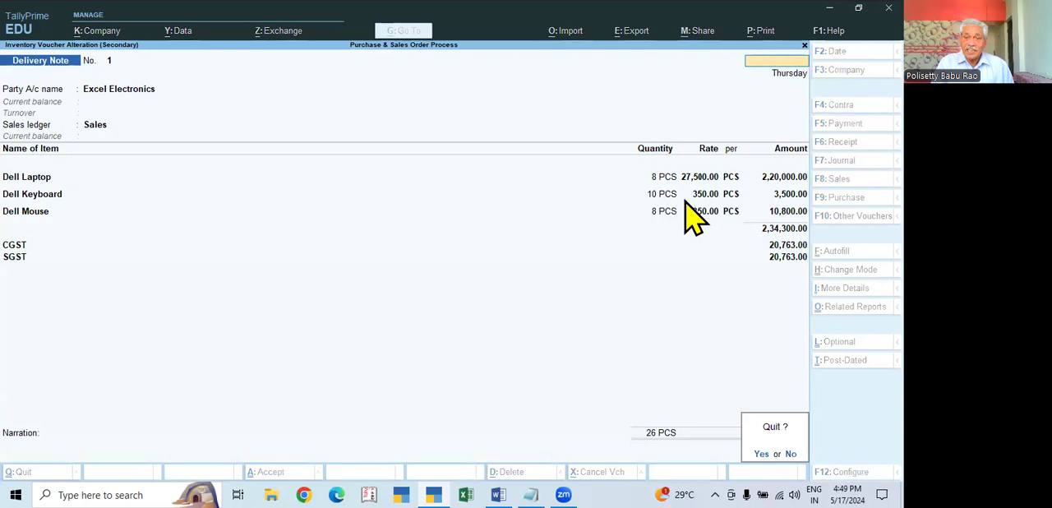
key(Return)
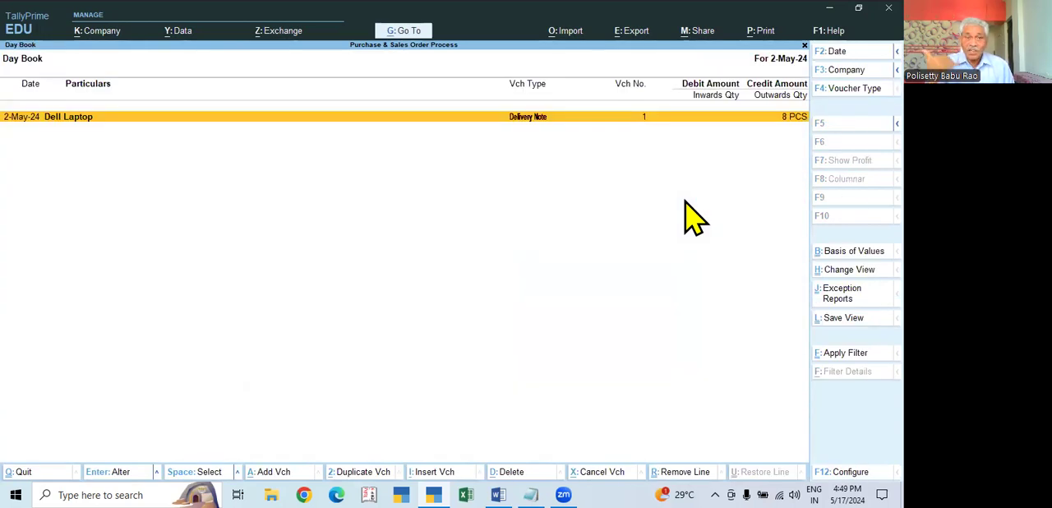
key(Escape)
- Switch voucher entry to a Sales voucher and set its voucher date and effective date to 2-5-2024
key(Up)
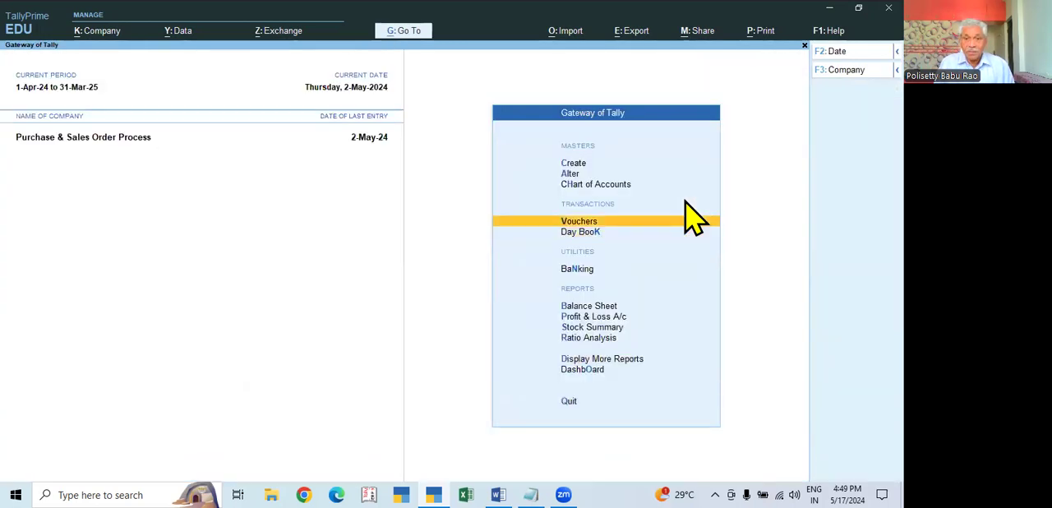
key(Return)
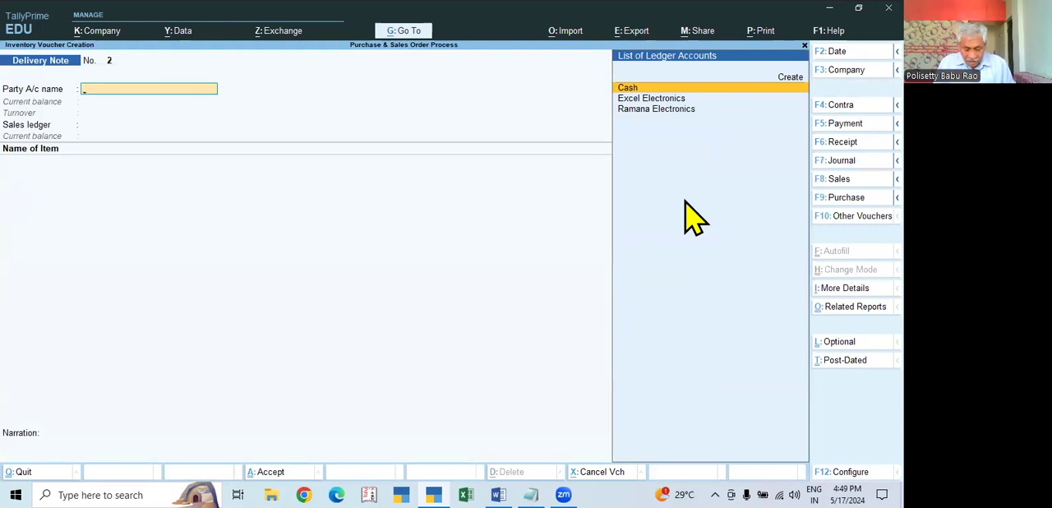
key(F8)
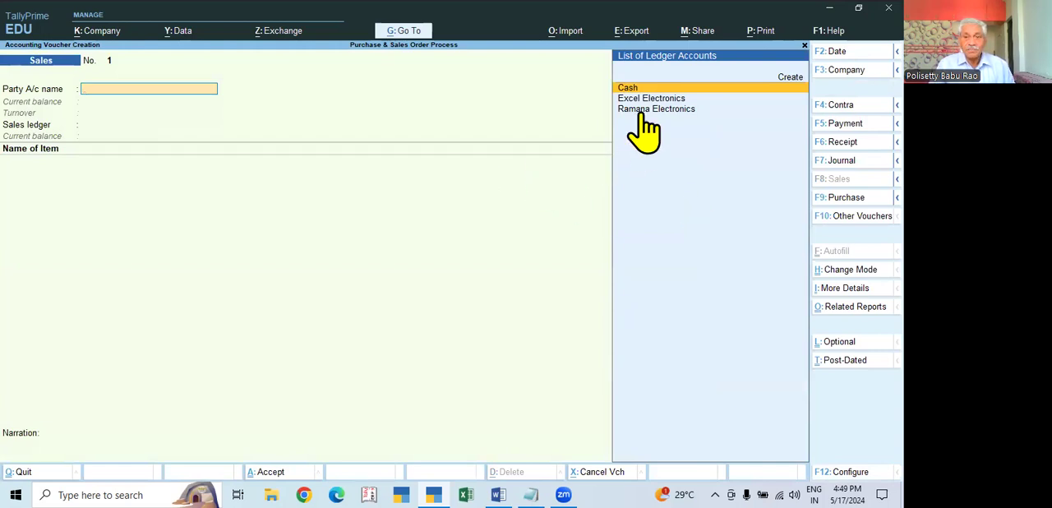
key(F2)
text(2.5)
key(Return)
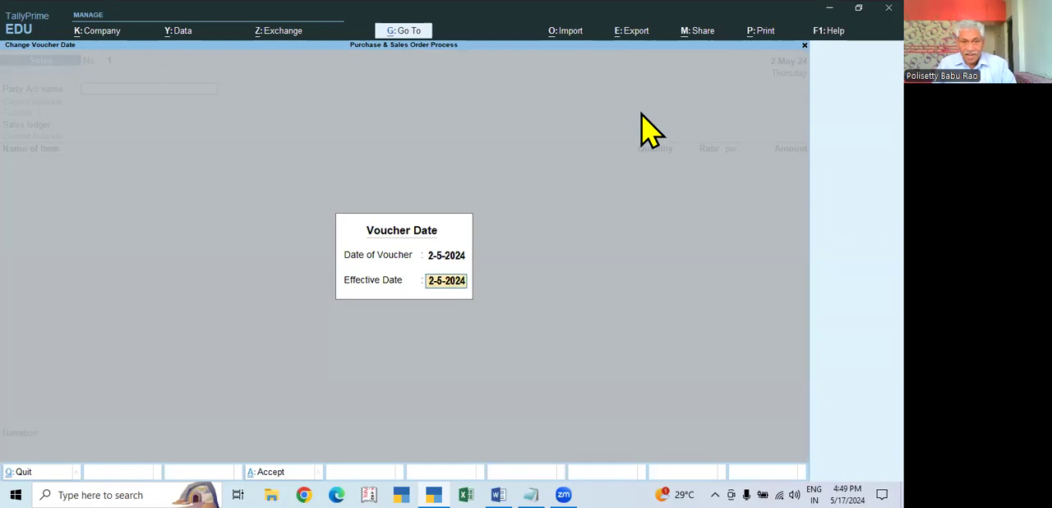
key(Return)
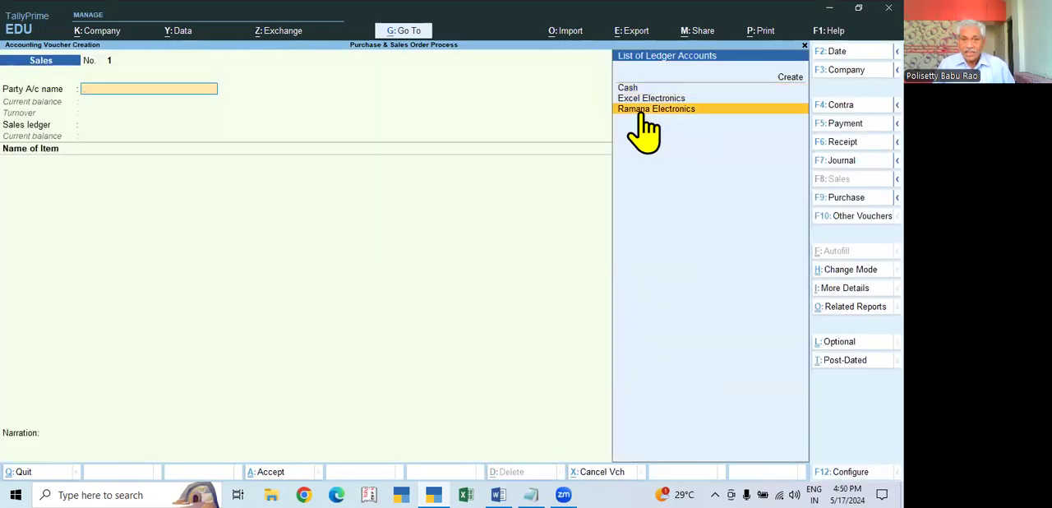
click(642, 112)
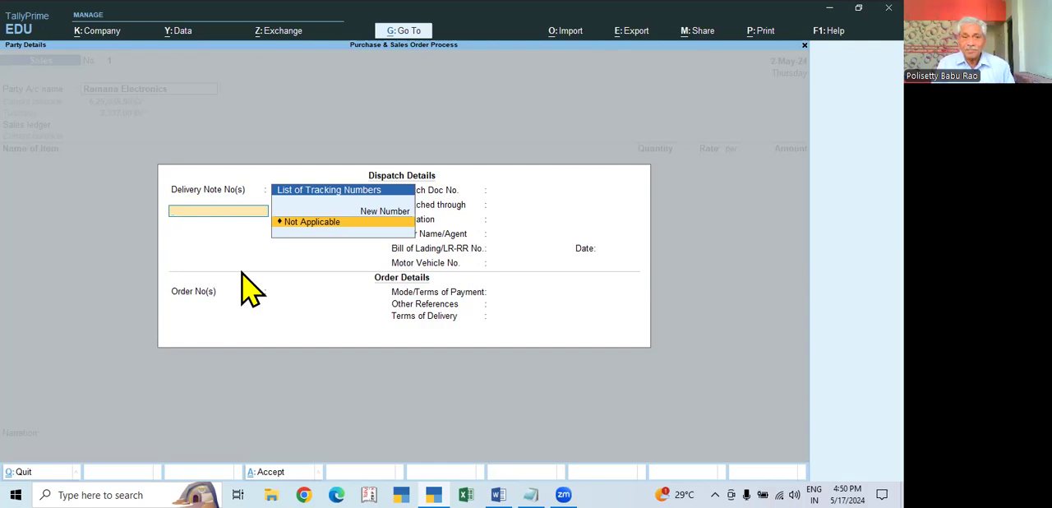
key(Return)
key(Return)
key(Return)
key(Return)
key(Return)
key(Return)
key(Return)
key(Return)
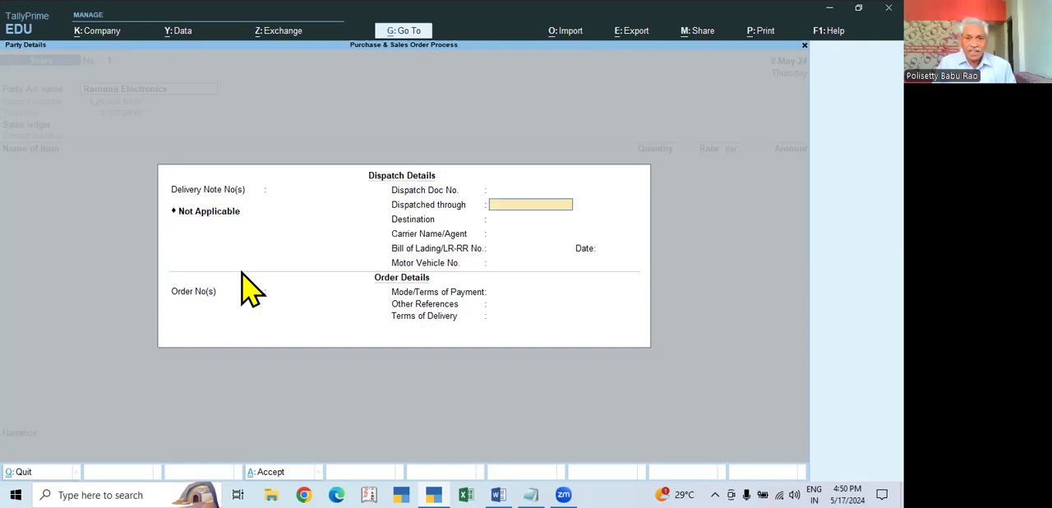
key(Return)
key(Return)
key(Return)
key(Return)
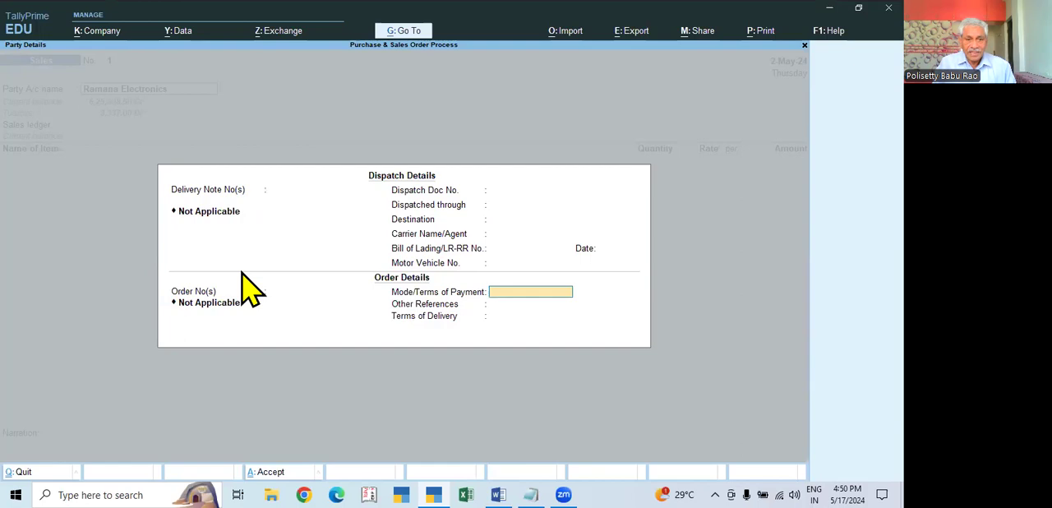
key(Return)
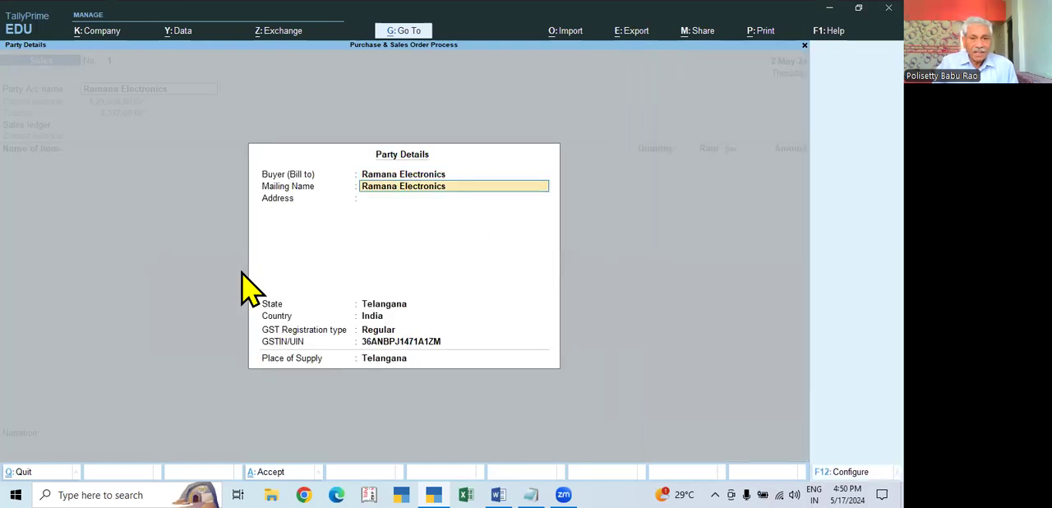
key(ctrl+a)
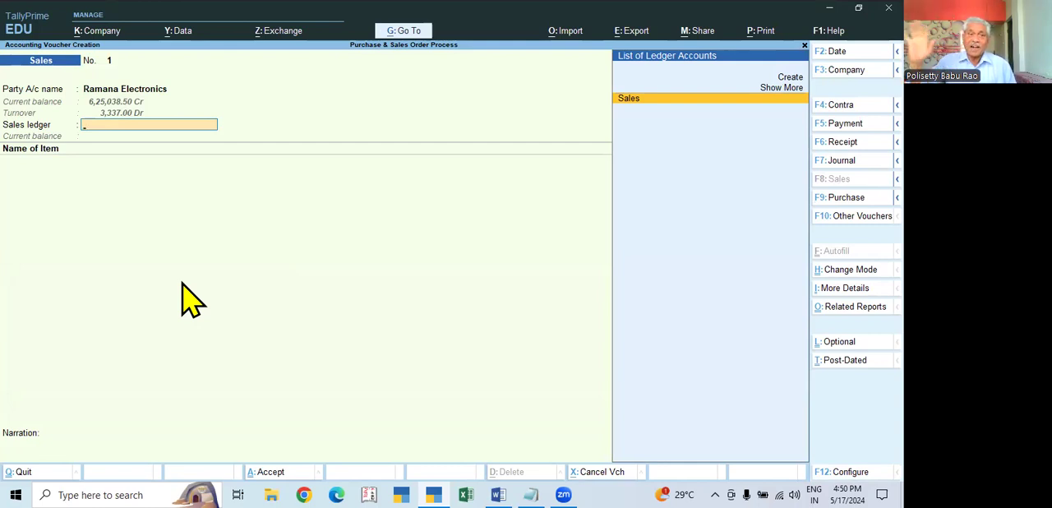
key(Return)
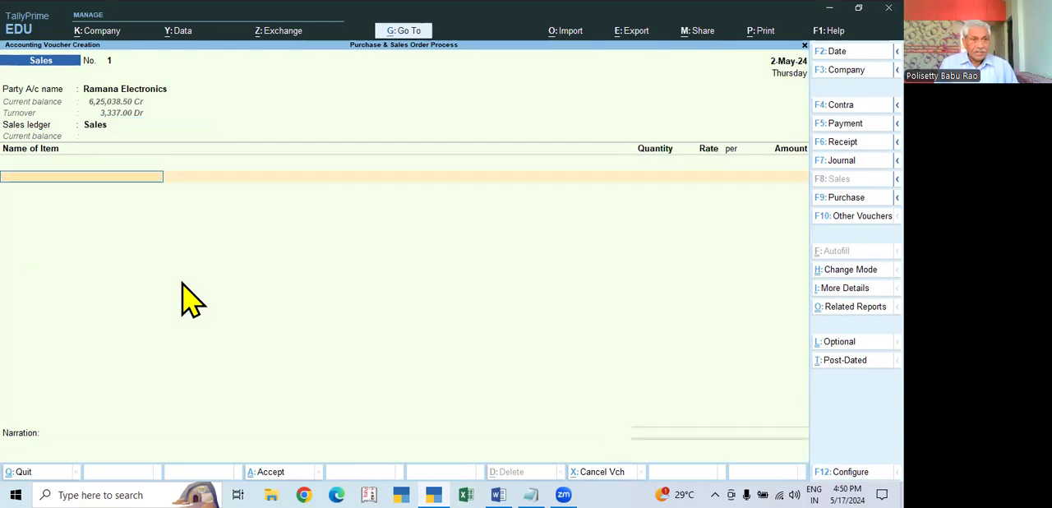
click(106, 95)
key(BackSpace)
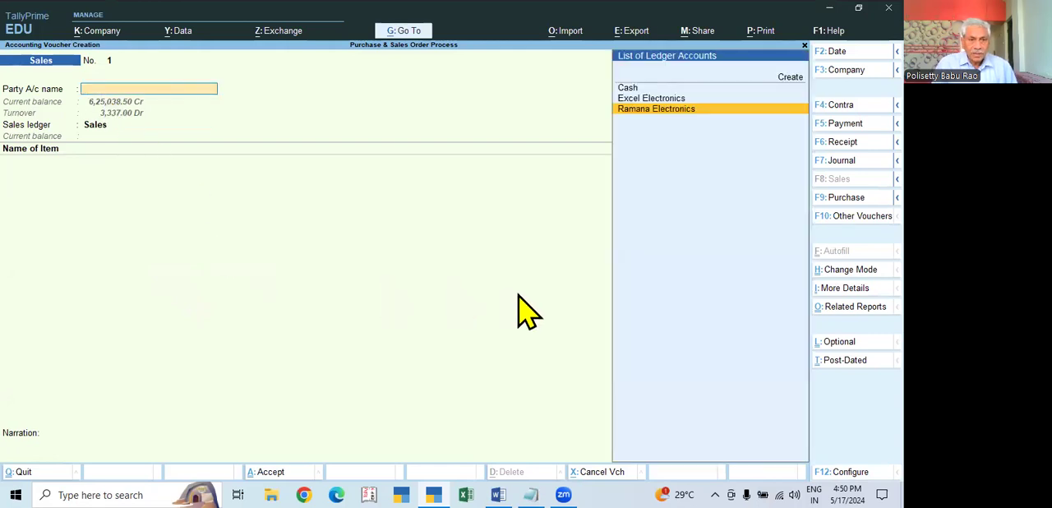
key(Escape)
key(Return)
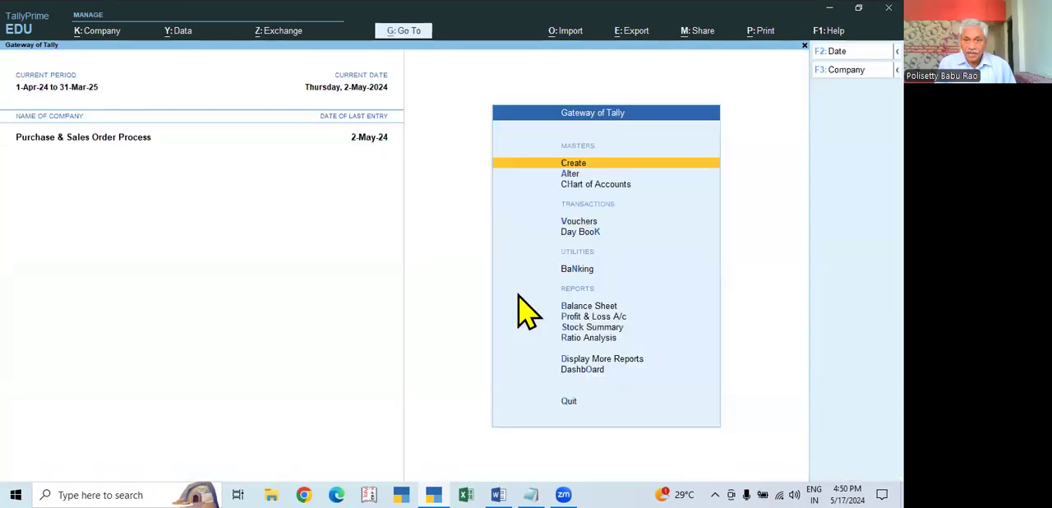
key(Return)
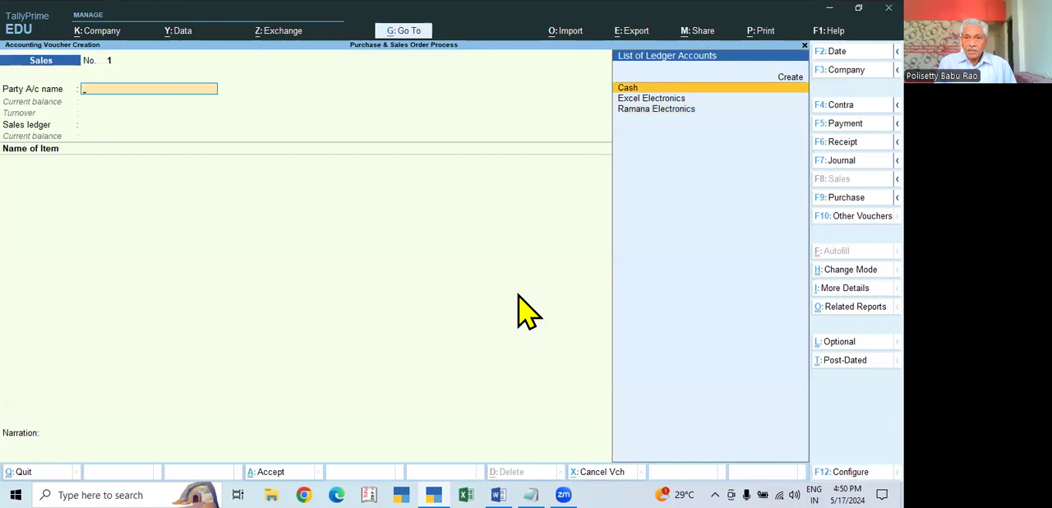
key(F2)
text(2.5)
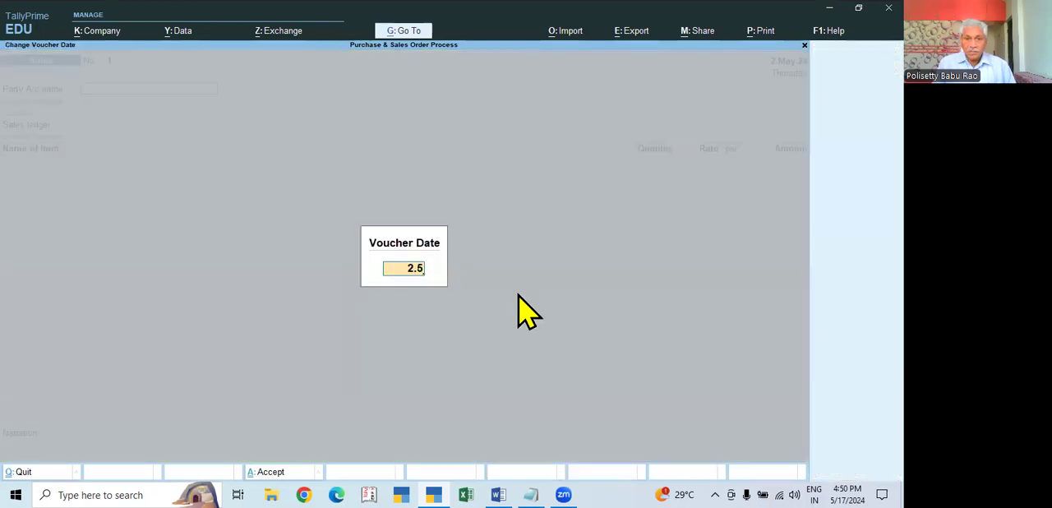
key(Return)
key(Down)
key(Down)
key(Up)
key(Return)
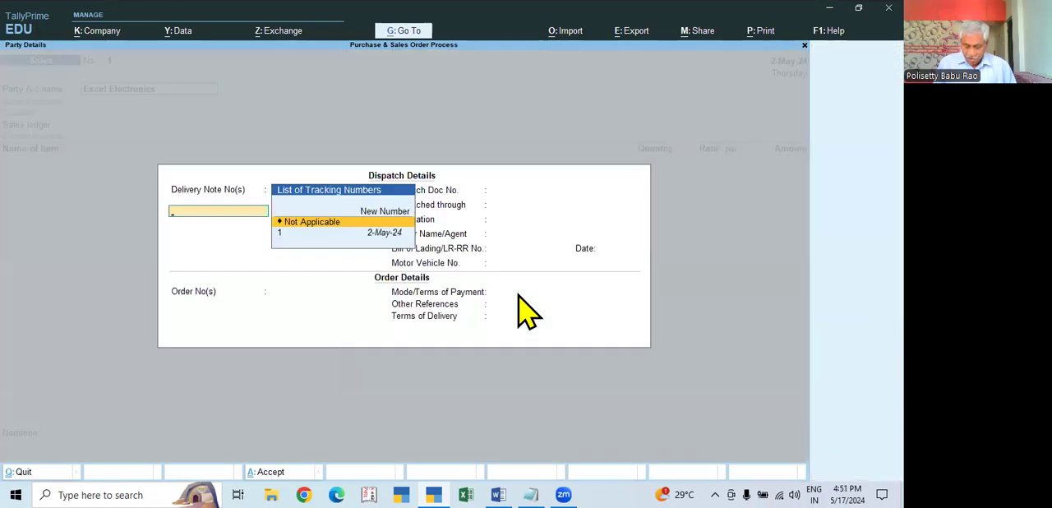
key(Escape)
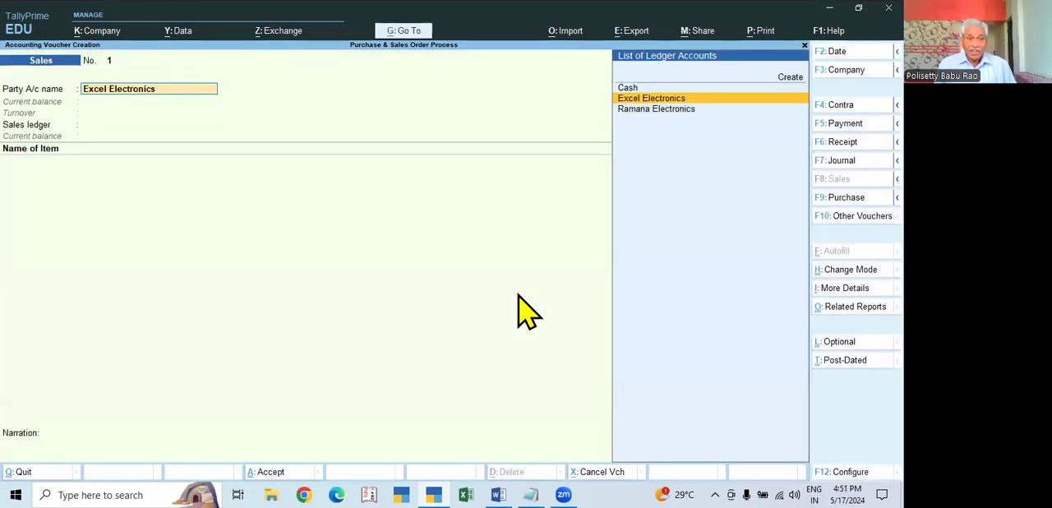
key(Escape)
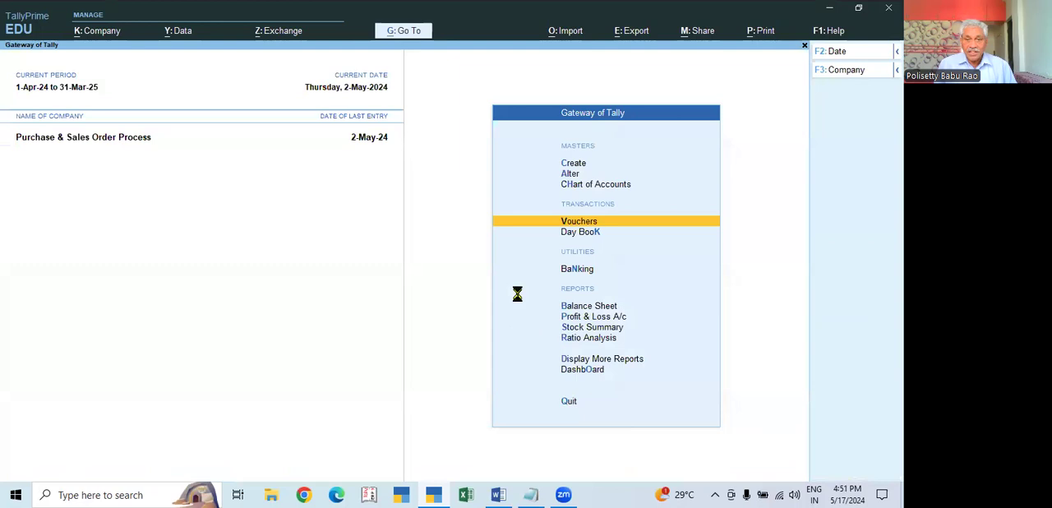
- Reopen a blank Sales voucher and enter 2.5 as its voucher date
key(Return)
key(F2)
text(2.5)
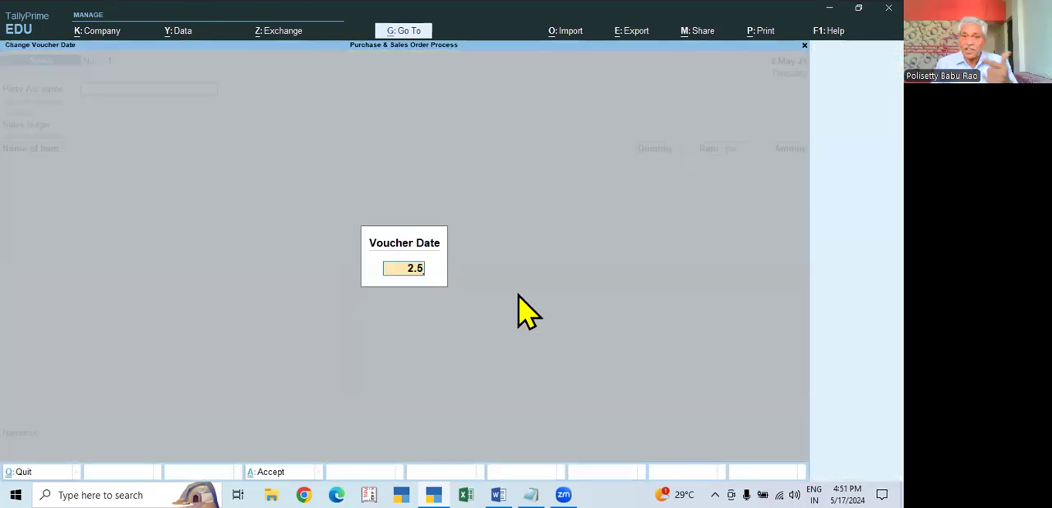
key(Return)
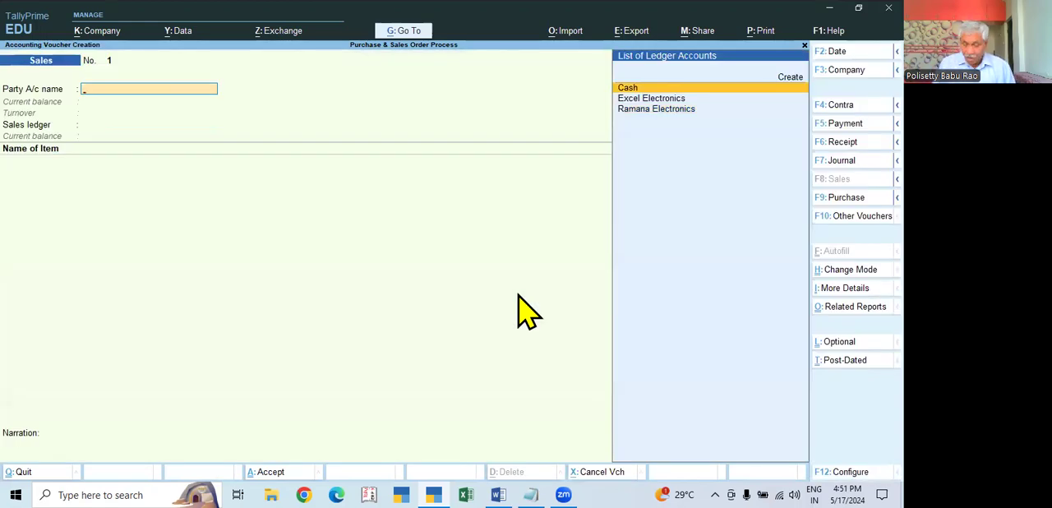
- Choose Excel Electronics as the party, link delivery note 1 dated 2-May-24, and accept the dispatch details it brings in
key(Down)
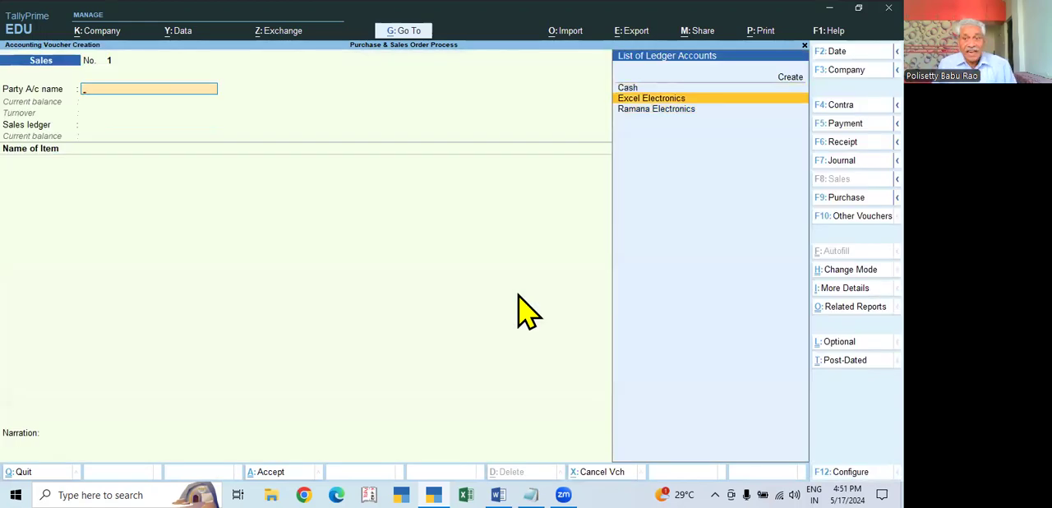
key(Return)
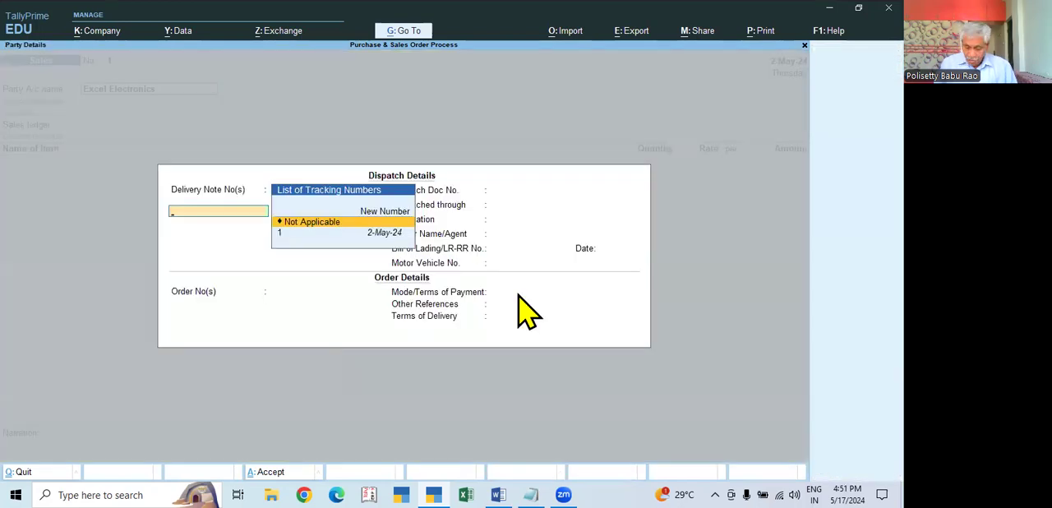
key(Down)
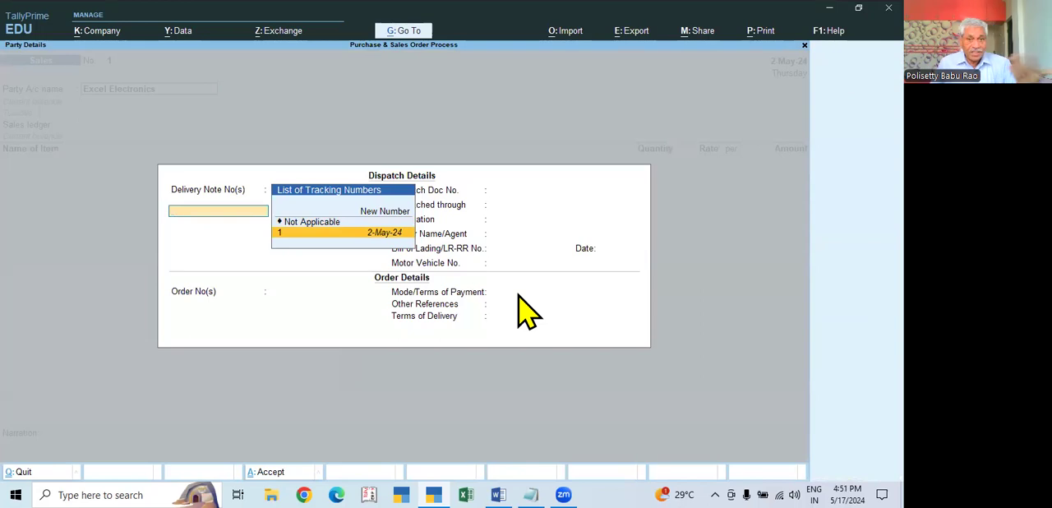
key(Return)
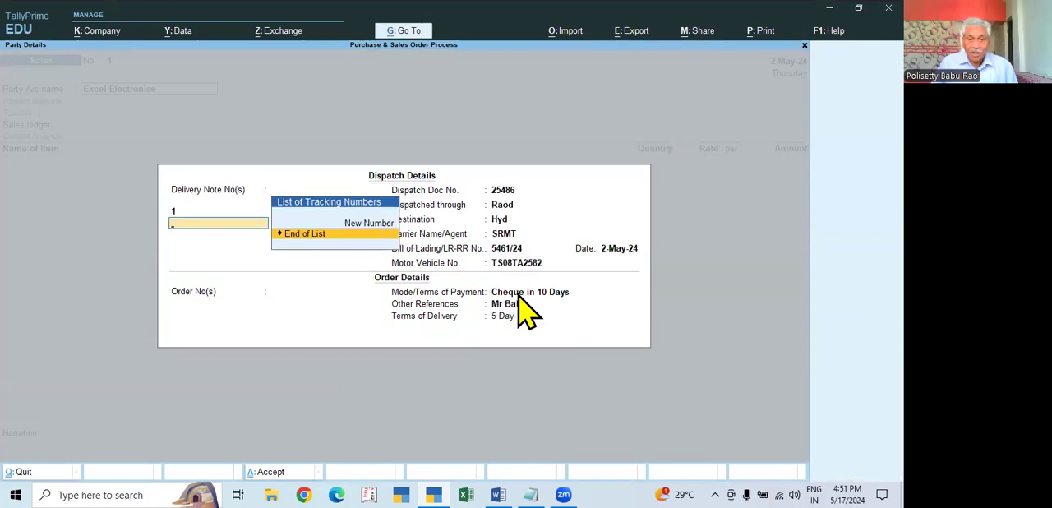
key(Return)
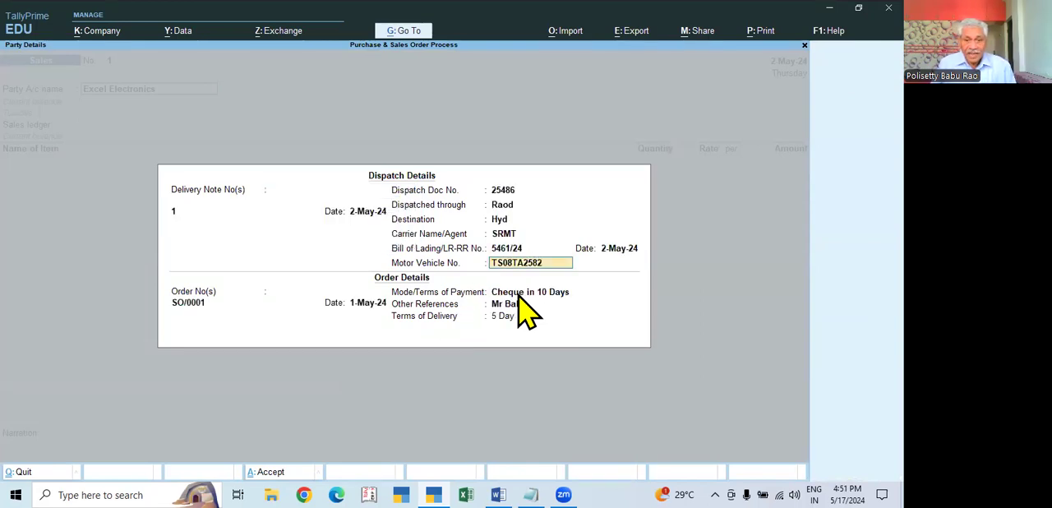
key(ctrl+a)
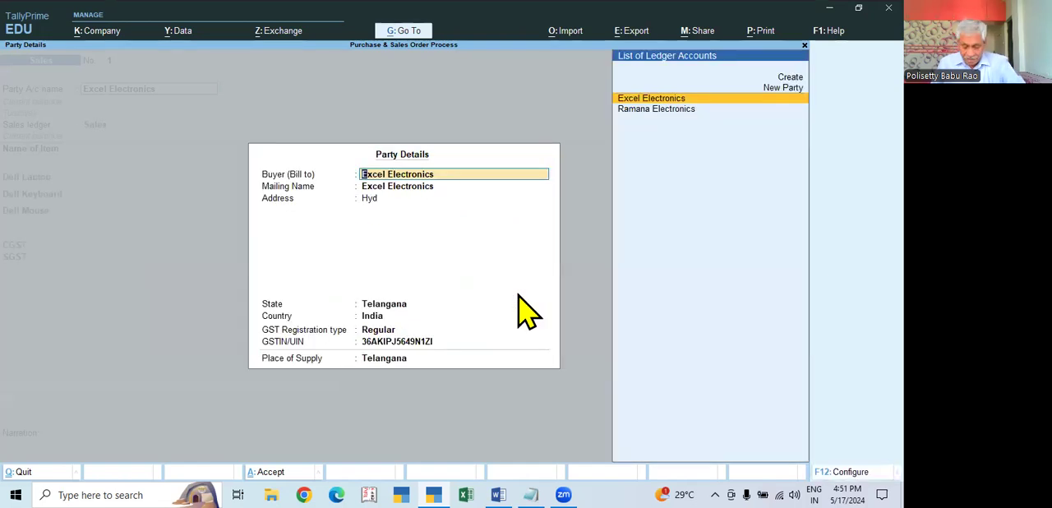
- Reopen the Excel Electronics dispatch details to recheck delivery note 1, then accept the dispatch and party details unchanged
key(Escape)
key(Return)
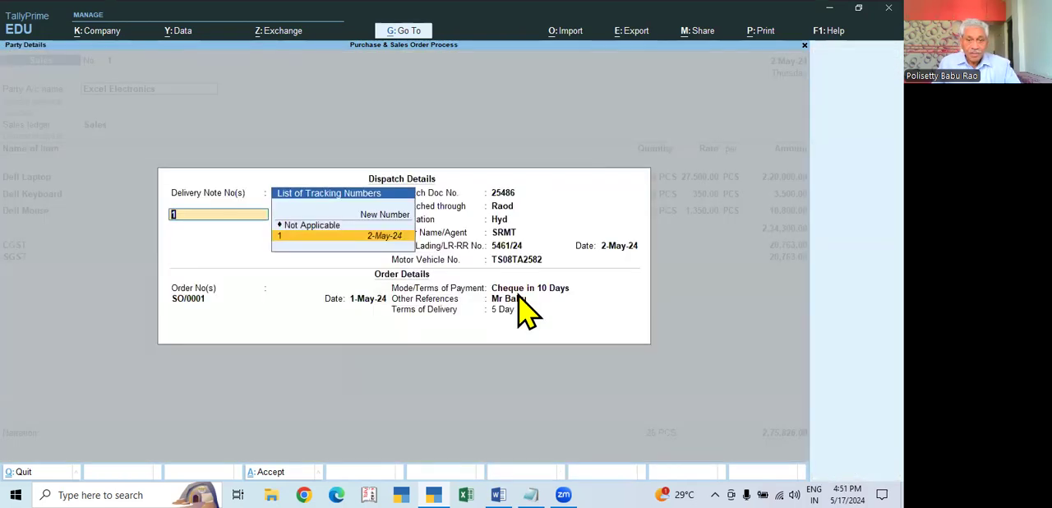
key(Return)
key(Return)
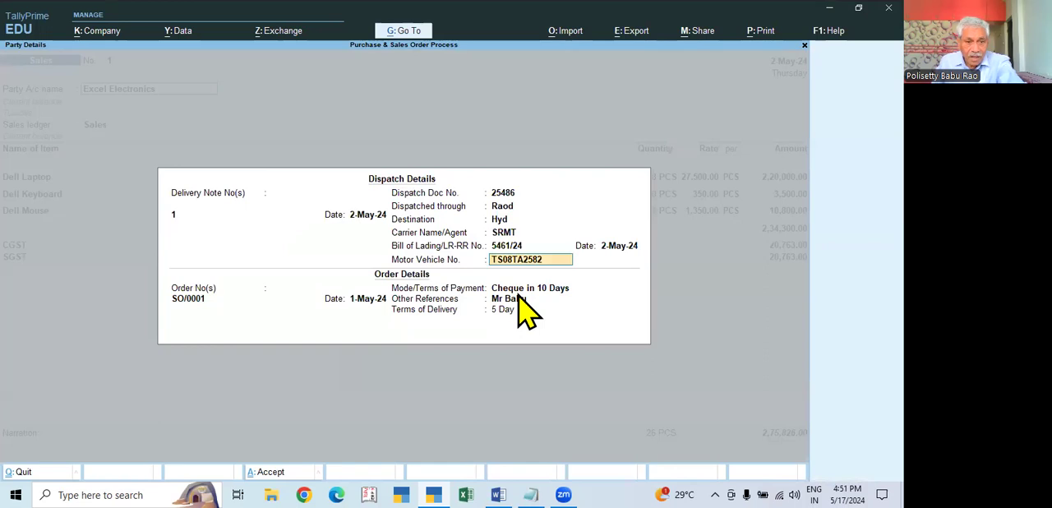
key(ctrl+a)
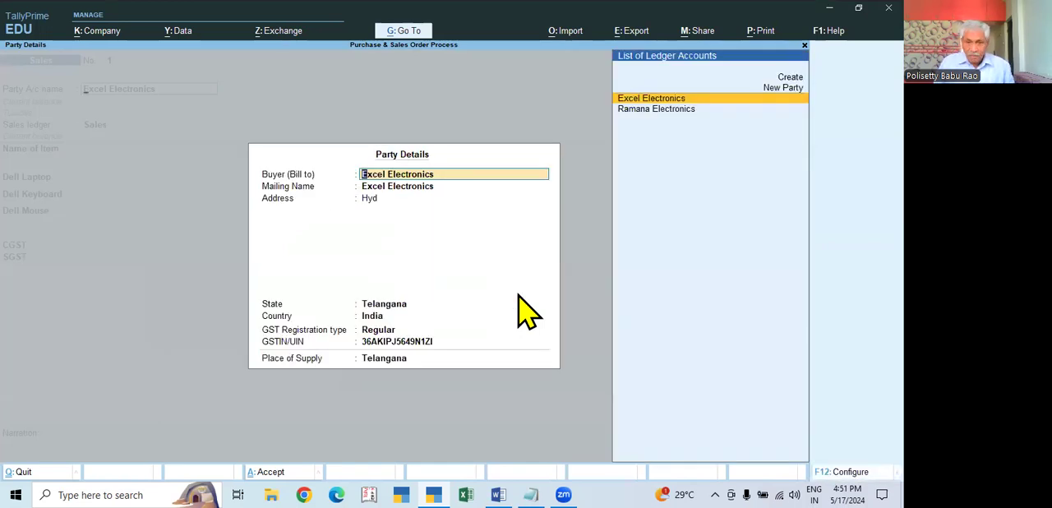
key(Escape)
key(Return)
key(Return)
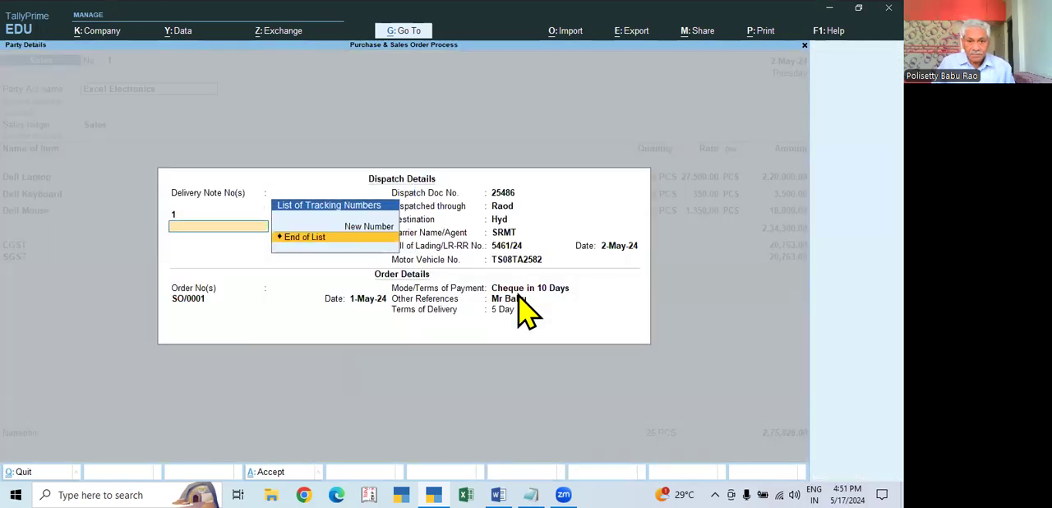
key(Return)
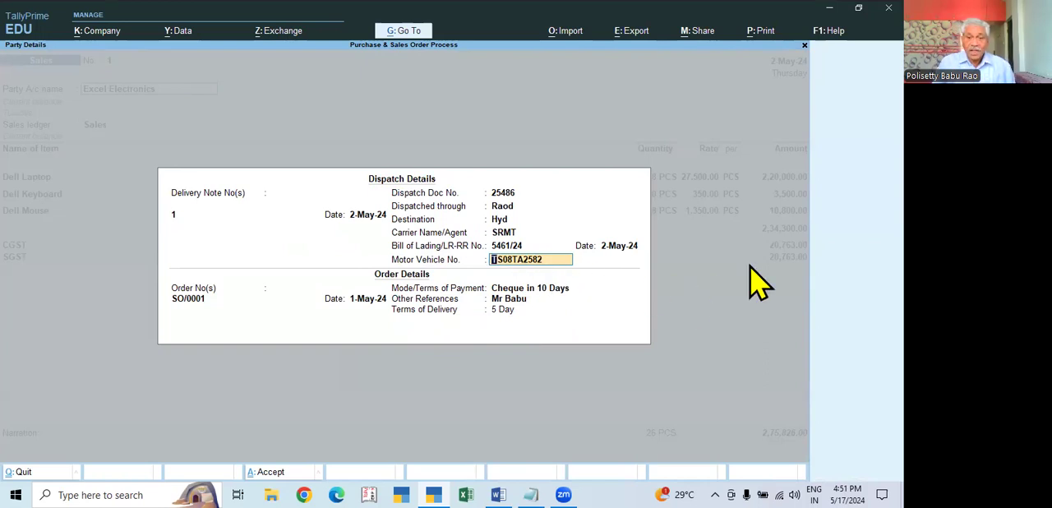
key(Return)
key(ctrl+a)
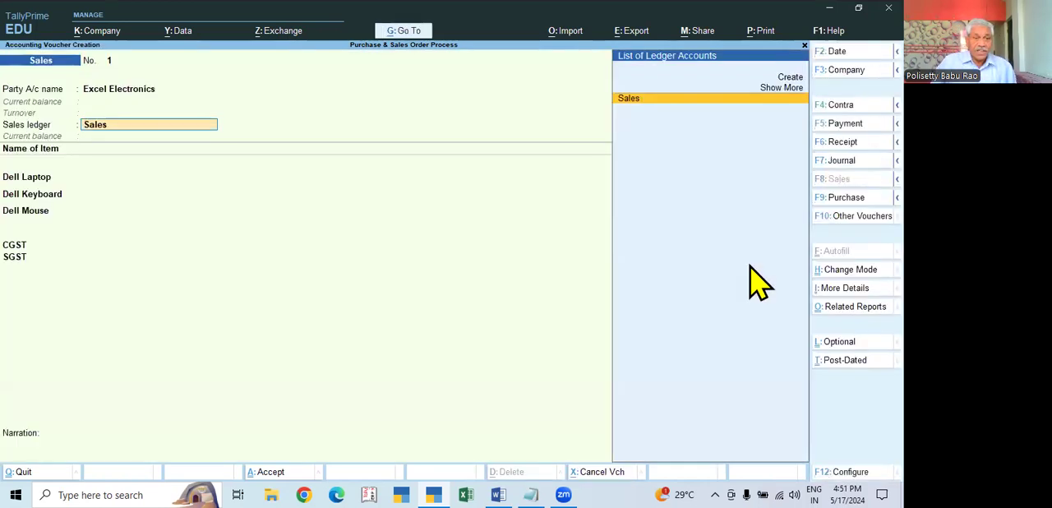
- Keep the Sales ledger and the tracked allocations for Dell Laptop, Dell Keyboard and Dell Mouse, then save the sales invoice
key(Return)
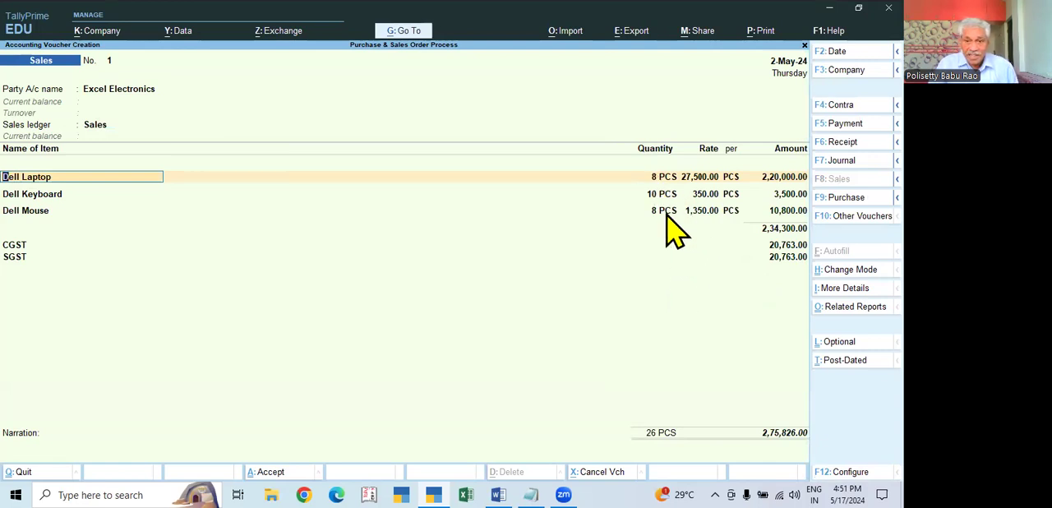
key(Return)
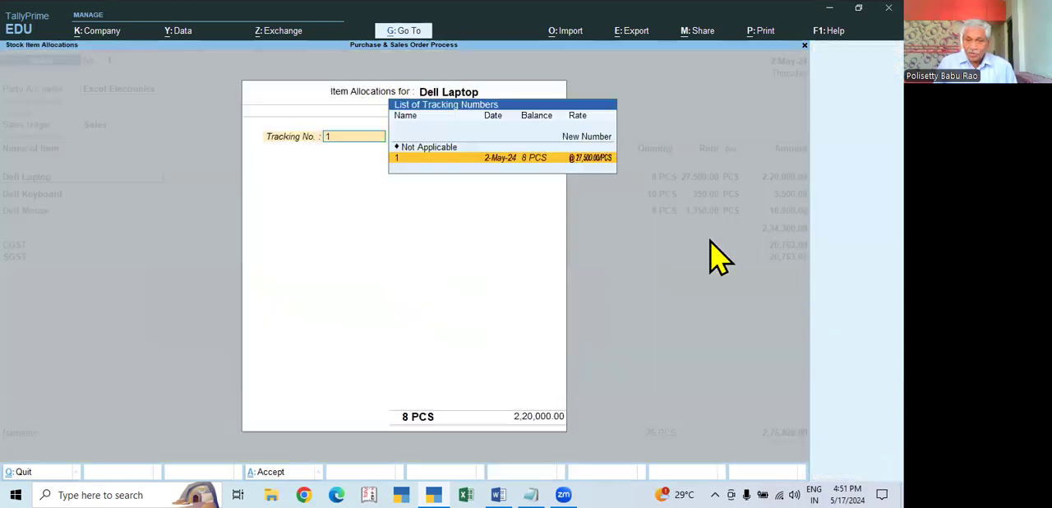
key(Return)
key(Return)
key(Return)
key(Return)
key(Return)
key(Return)
key(Return)
key(Return)
key(Return)
key(Return)
key(Return)
key(Return)
key(Return)
key(Return)
key(Return)
key(Return)
key(Return)
key(Return)
key(Return)
key(Return)
key(Return)
key(Return)
key(Return)
key(Return)
key(Return)
key(Return)
key(Return)
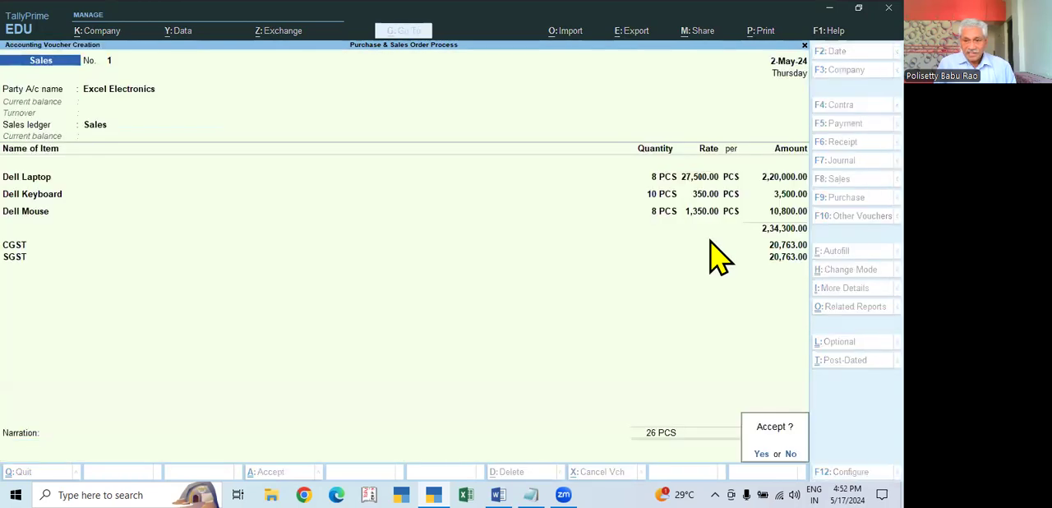
key(Return)
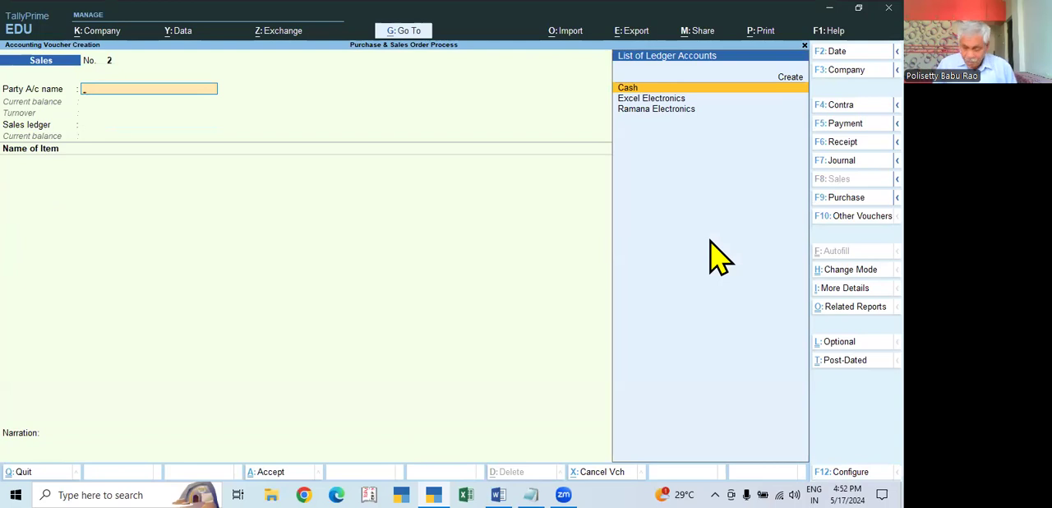
- Leave voucher entry and open the Sales Order Outstandings reports under Statements of Inventory
key(Escape)
key(Return)
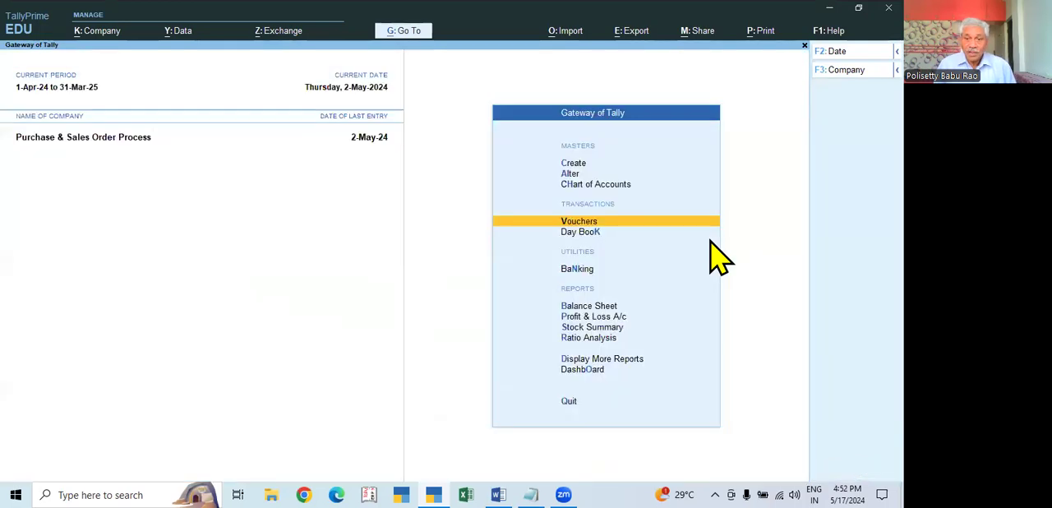
key(Down)
key(Down)
key(Down)
key(Down)
key(Down)
key(Down)
key(Down)
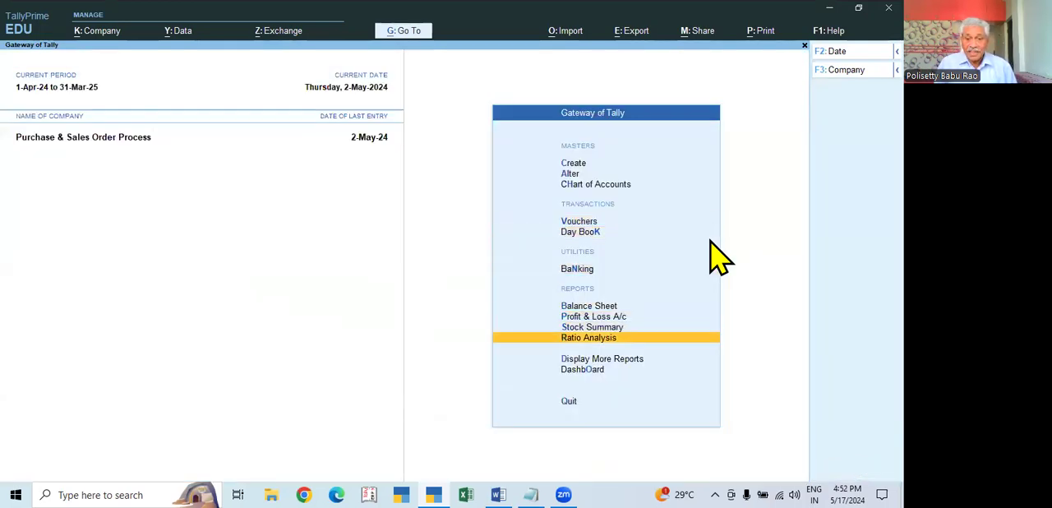
key(Return)
key(Down)
key(Down)
key(Down)
key(Down)
key(Down)
key(Down)
key(Down)
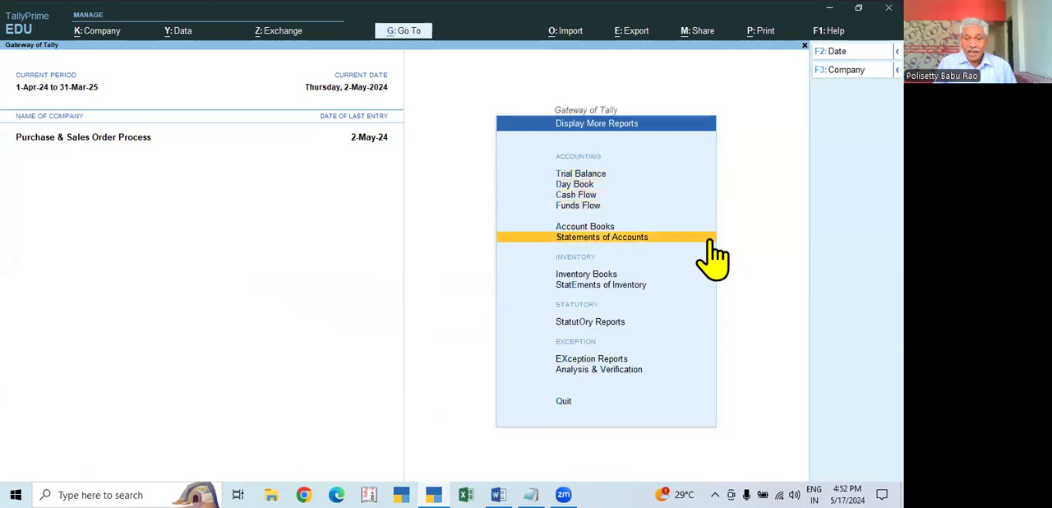
key(Return)
key(Down)
key(Down)
key(Down)
key(Down)
key(Down)
key(Down)
key(Up)
key(Return)
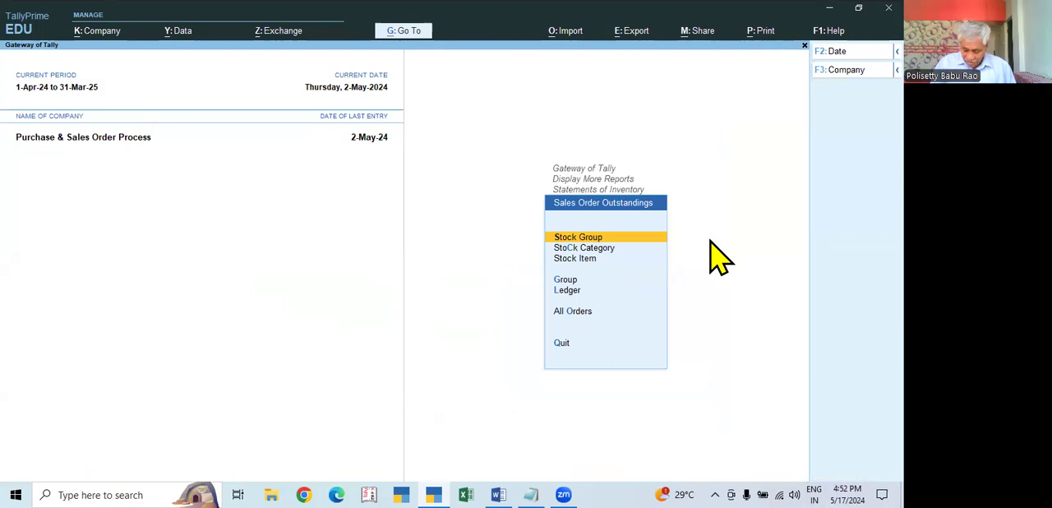
- View the outstanding sales orders for all orders instead of due orders only
key(Down)
key(Down)
key(Down)
key(Down)
key(Down)
key(Return)
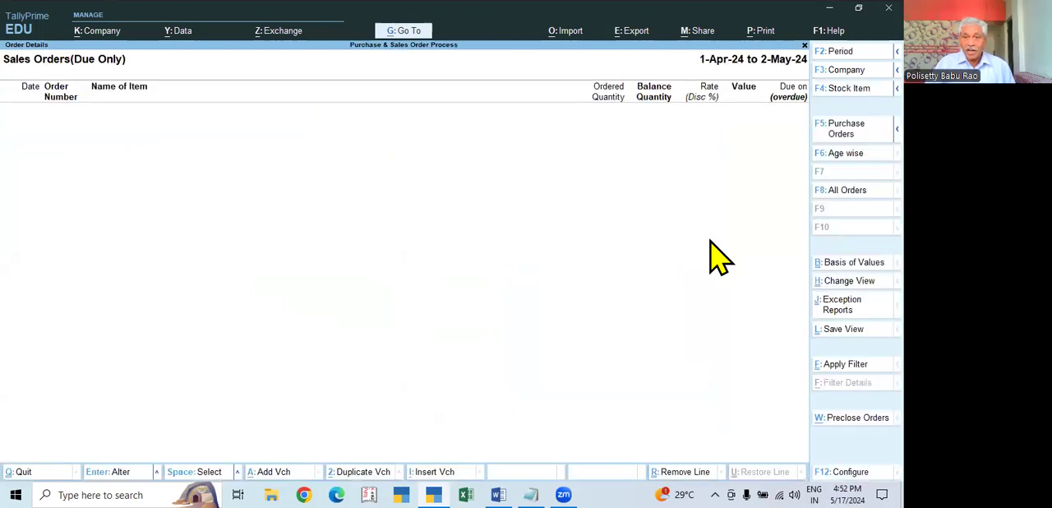
click(861, 191)
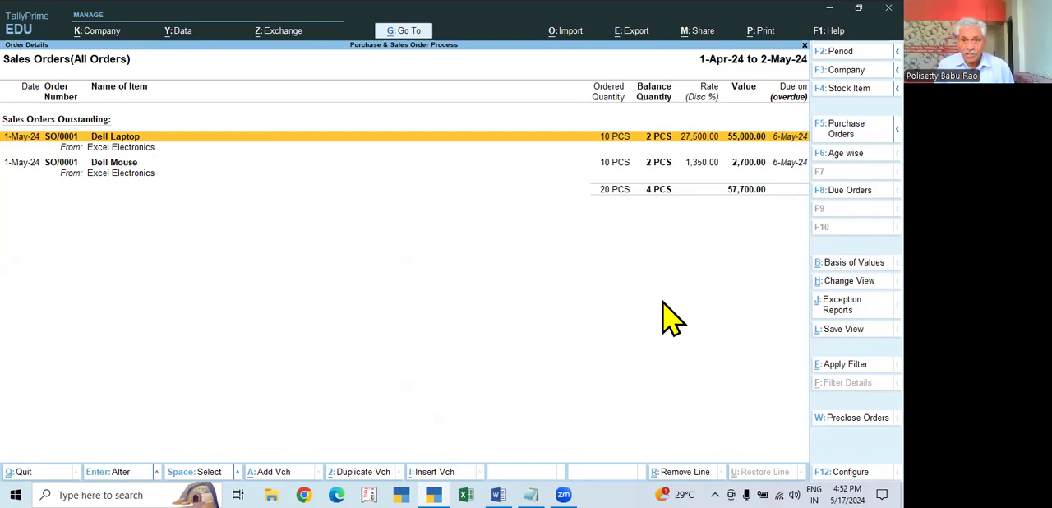
- Close the sales order reports and reopen a blank Sales voucher from the Gateway of Tally
key(Escape)
key(Escape)
key(Escape)
key(Escape)
key(Escape)
key(Escape)
key(Down)
key(Down)
key(Down)
key(Return)
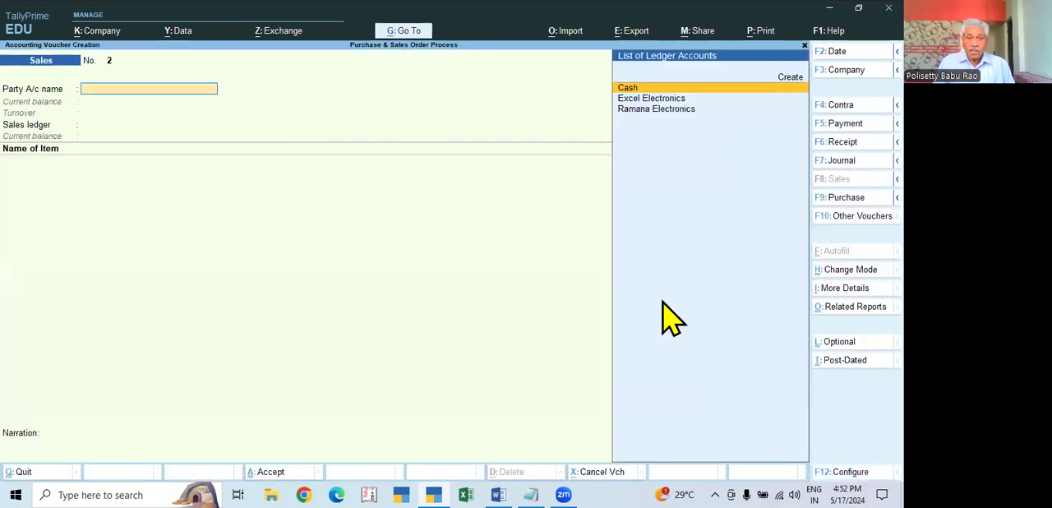
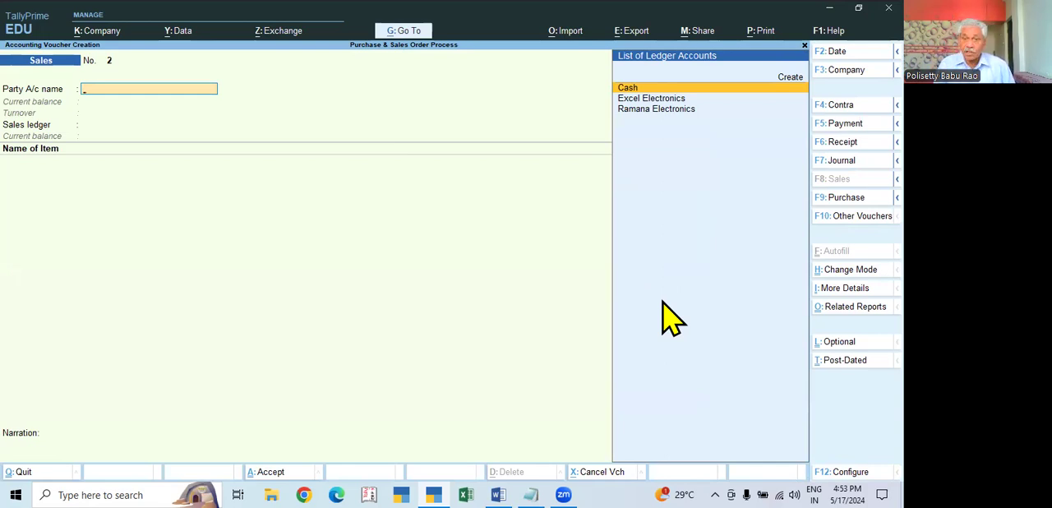
- Switch the blank Sales voucher to a Credit Note and set its voucher date to 1-Jun-24
key(alt)
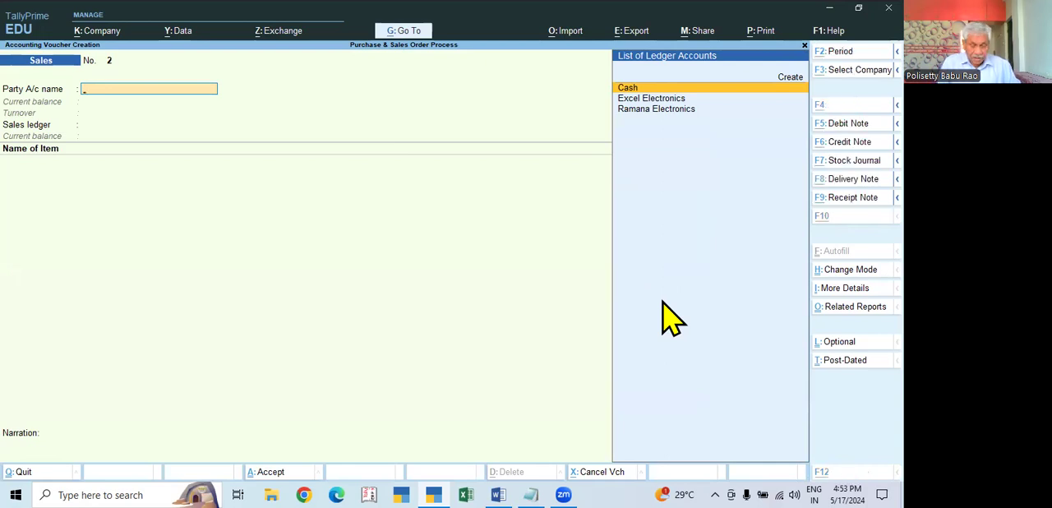
key(alt+F6)
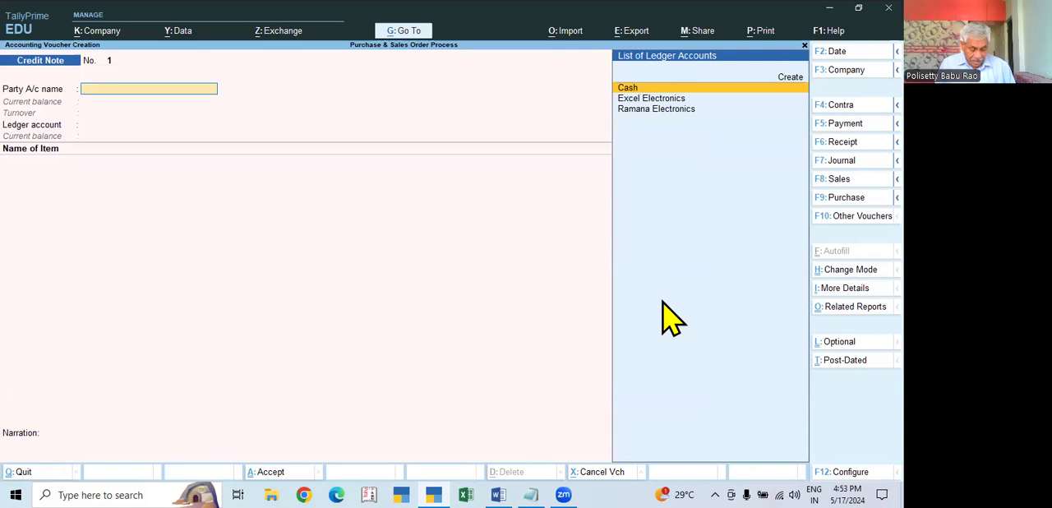
key(F2)
text(1.6)
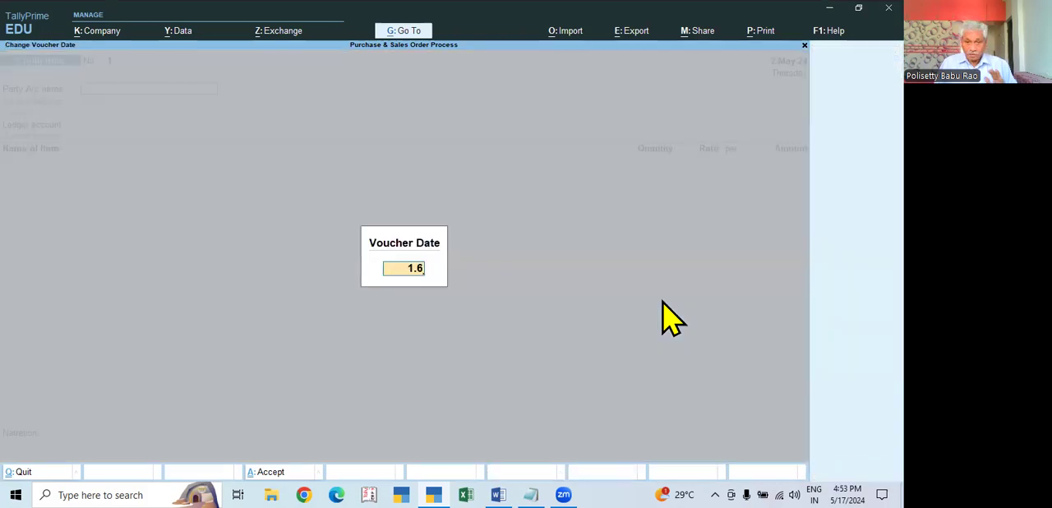
key(Return)
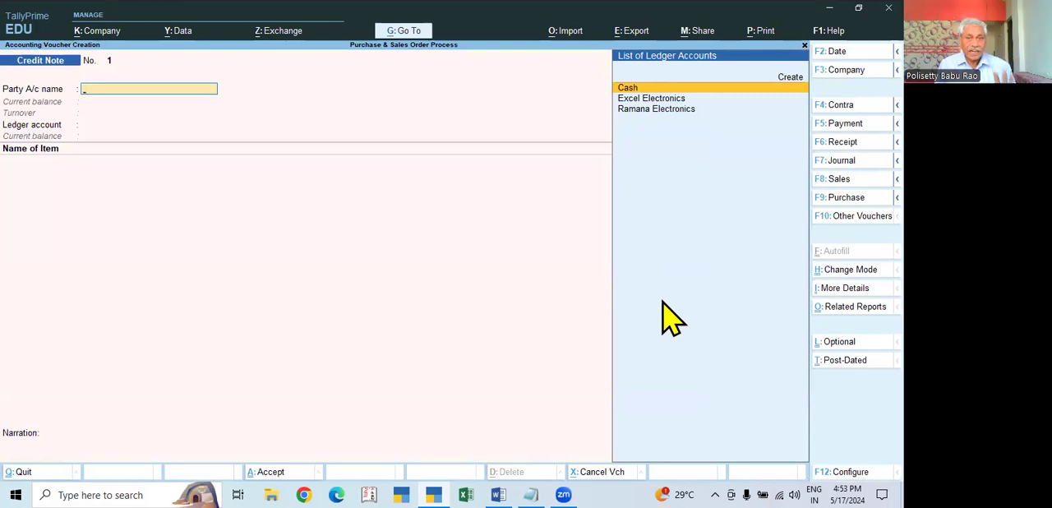
- Select Excel Electronics as the party and accept its receipt and party details without a tracking number
key(Down)
key(Return)
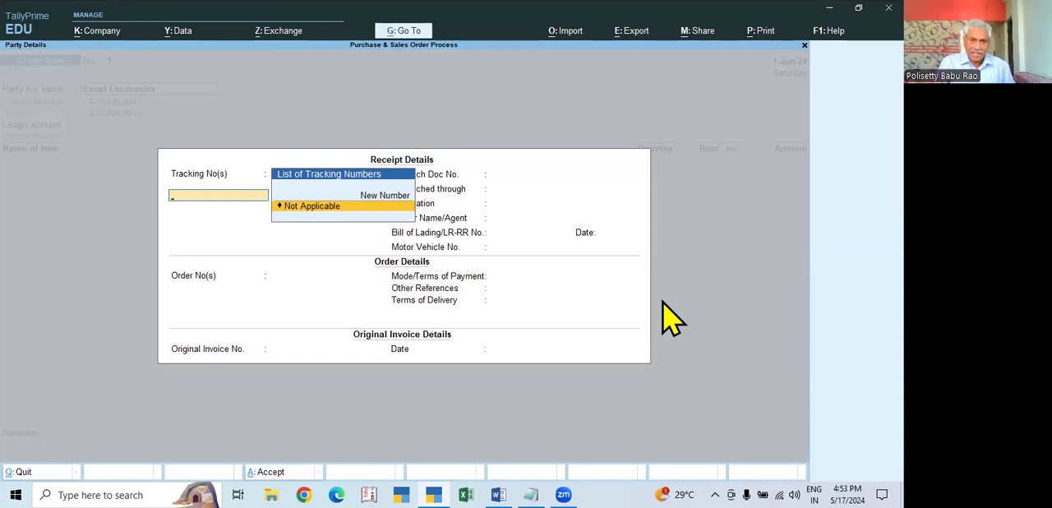
key(ctrl+a)
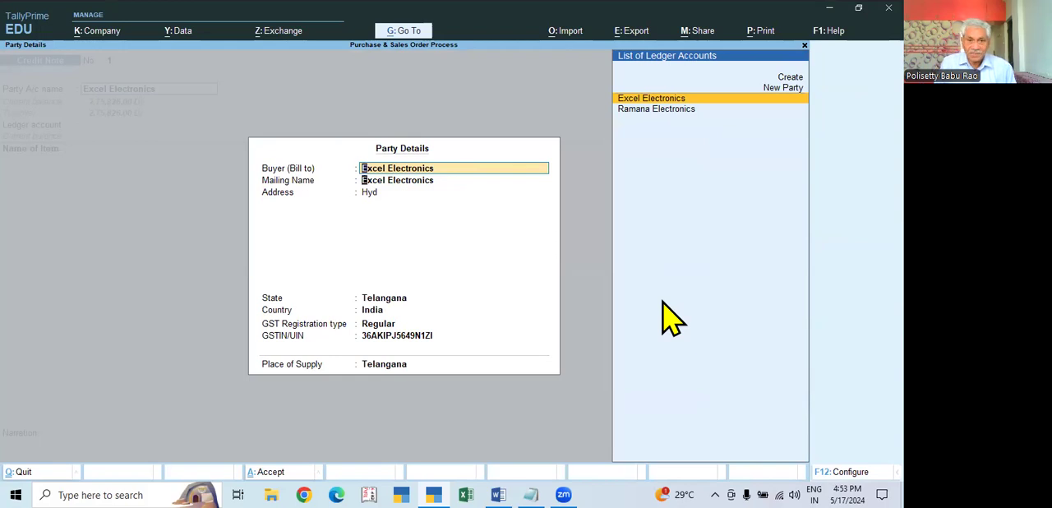
key(Return)
key(ctrl+a)
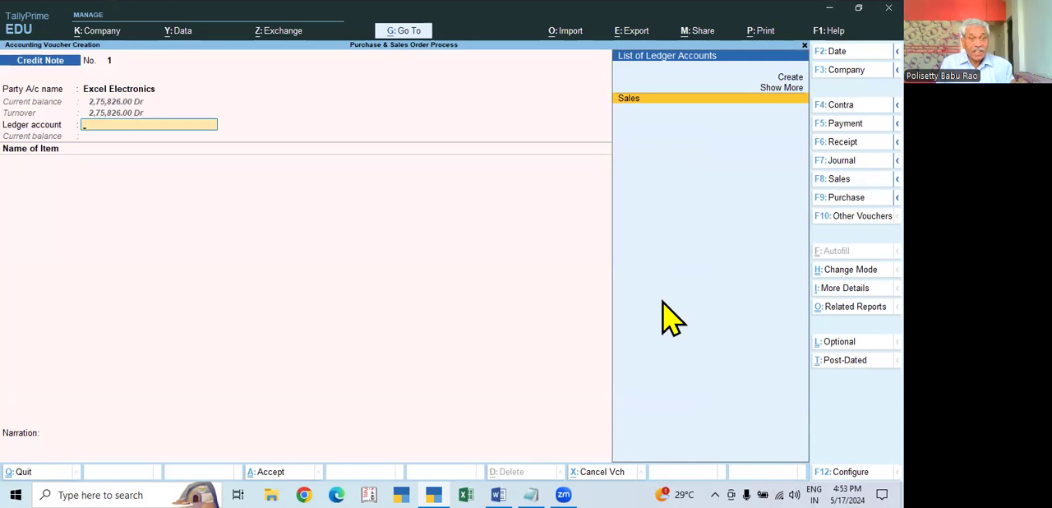
- Start creating a new ledger from the credit note's ledger account field and name it Sales Returns
key(alt+c)
text(SALES)
key(BackSpace)
key(BackSpace)
key(BackSpace)
key(BackSpace)
text(AS)
key(BackSpace)
key(BackSpace)
text(aste)
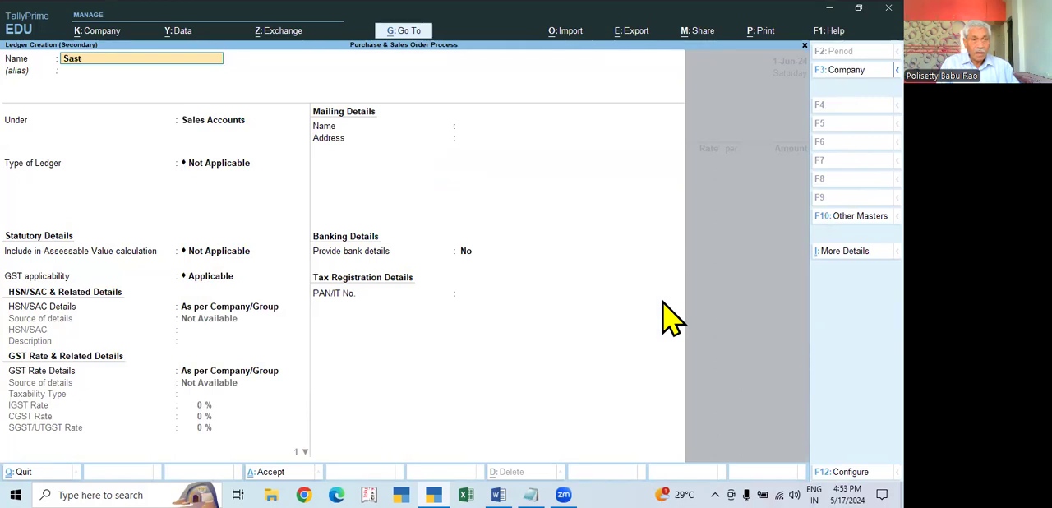
key(BackSpace)
key(BackSpace)
text(les Retur)
key(Return)
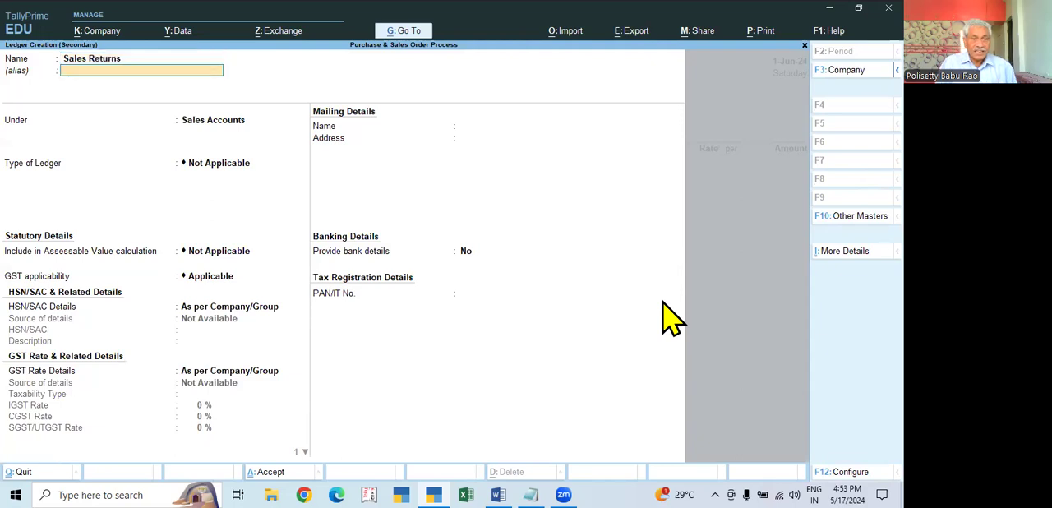
- Group the Sales Returns ledger under Sales Accounts, set its type of supply to Goods, and save it
text(S)
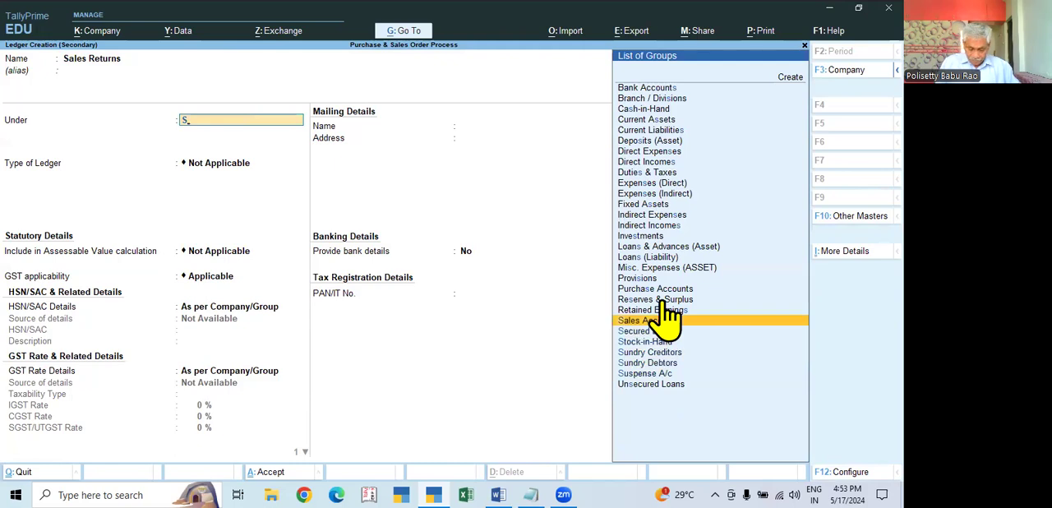
text(al)
key(Return)
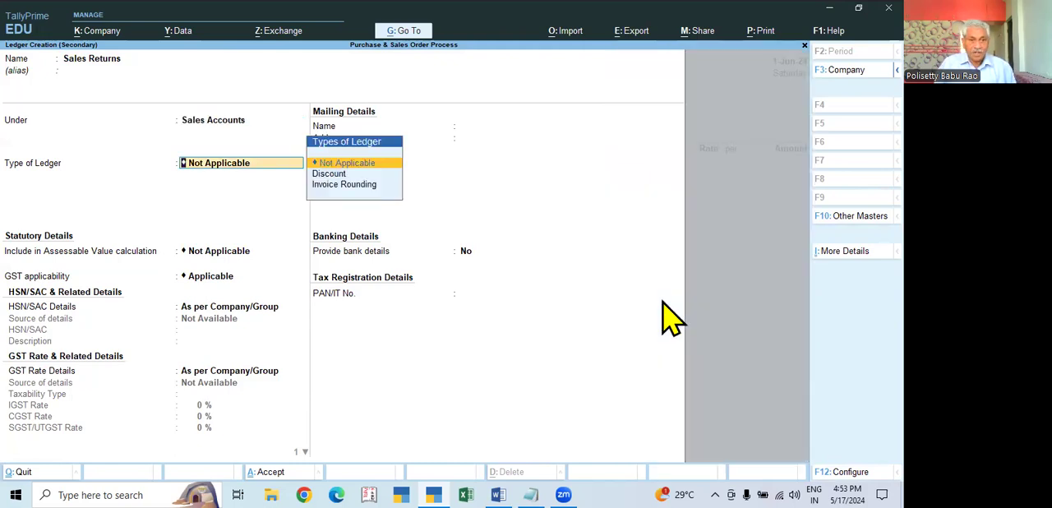
key(Return)
key(Return)
key(Return)
key(Return)
key(Return)
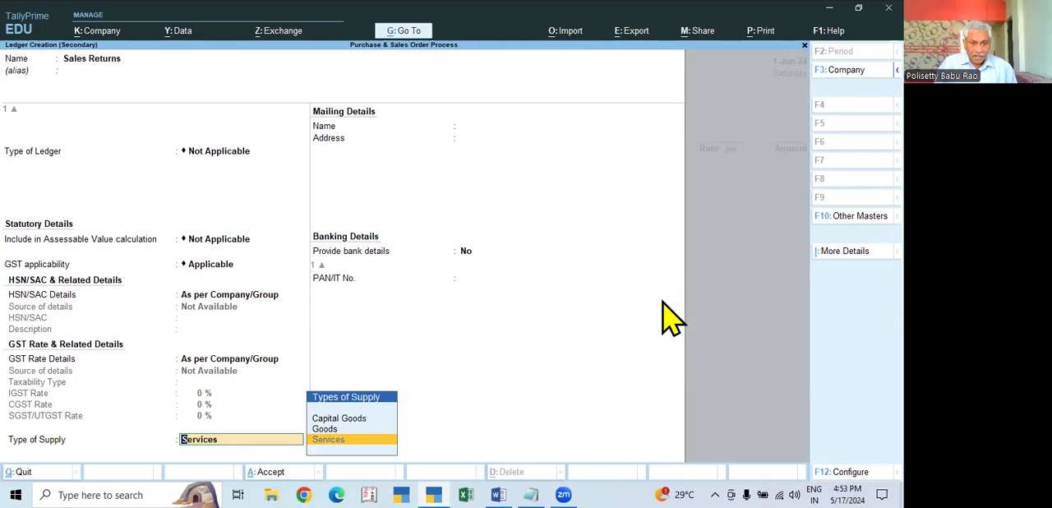
key(Up)
key(Return)
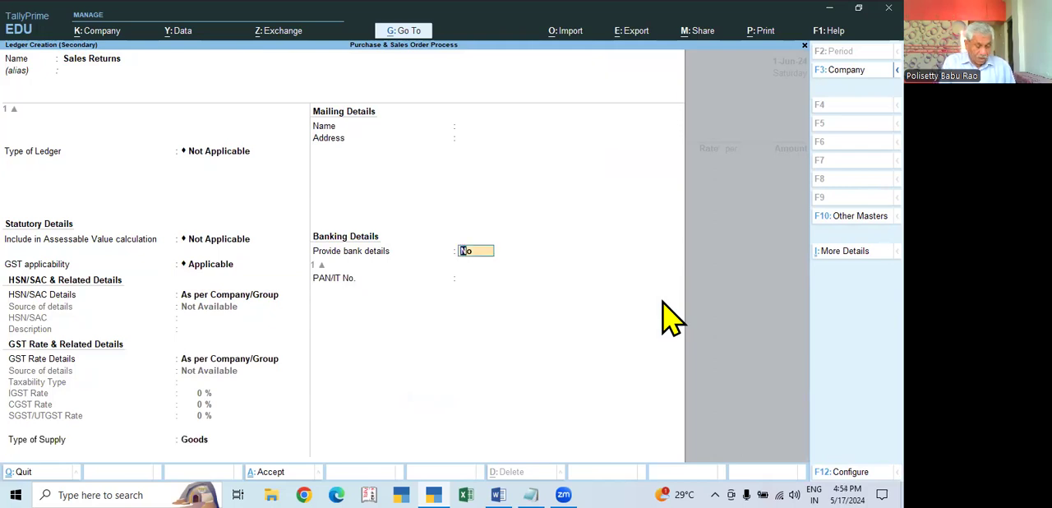
key(ctrl+a)
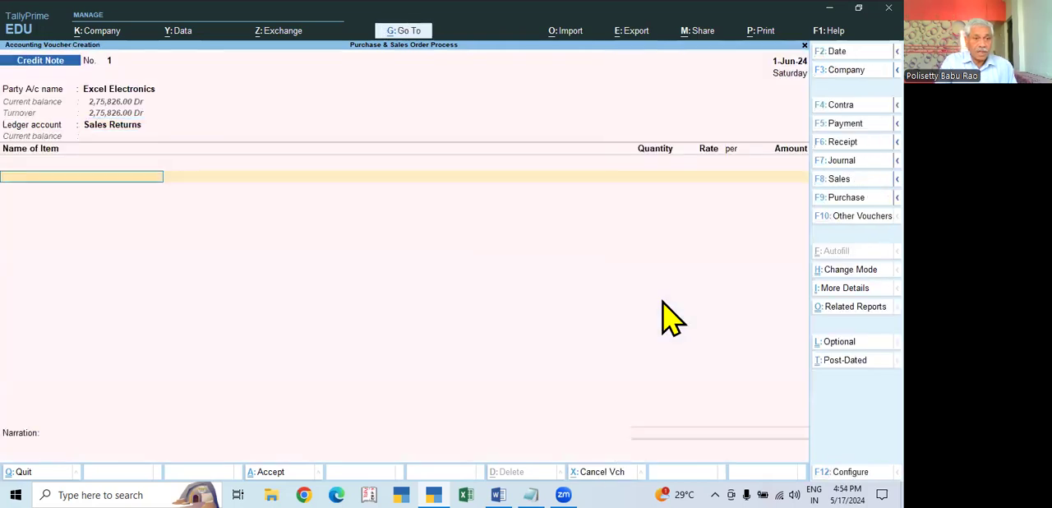
- Open the Sales Returns ledger to review its grouping, then return to the item lines of the credit note
click(125, 130)
key(ctrl+Return)
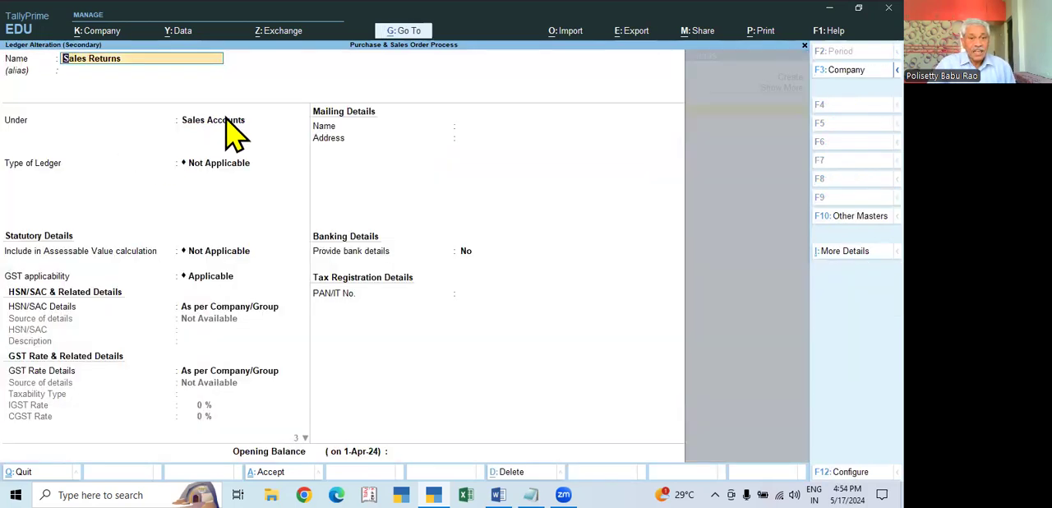
key(Escape)
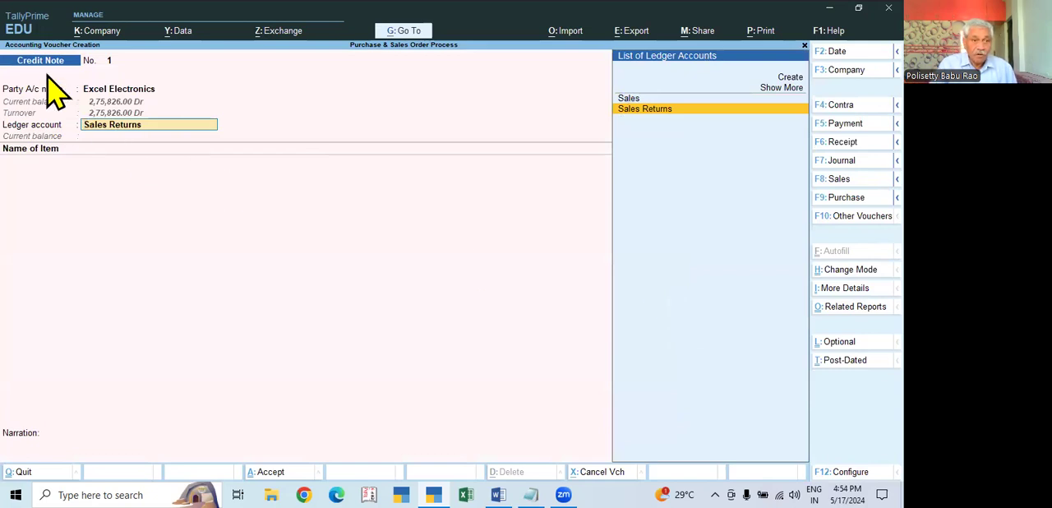
key(Return)
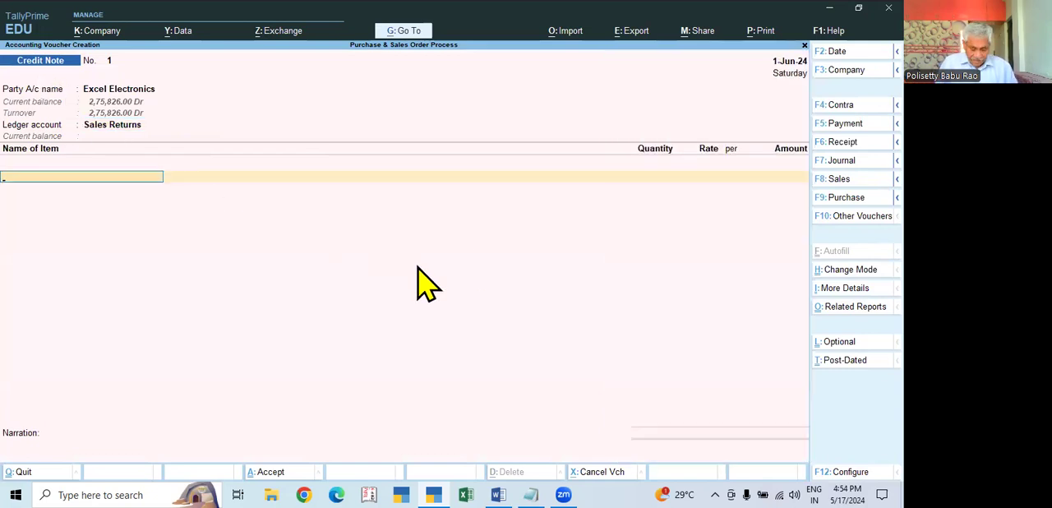
- Add Dell Keyboard as a returned item with no tracking or order number, quantity 1 PCS at a rate of 350.00
key(Down)
key(Down)
key(Down)
key(Down)
key(Down)
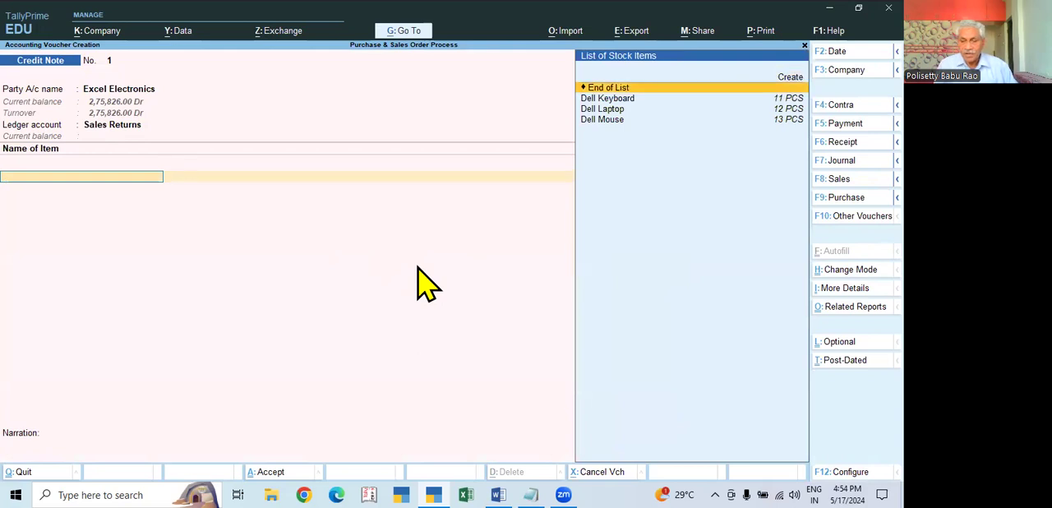
key(Up)
key(Down)
key(Down)
key(Up)
key(Up)
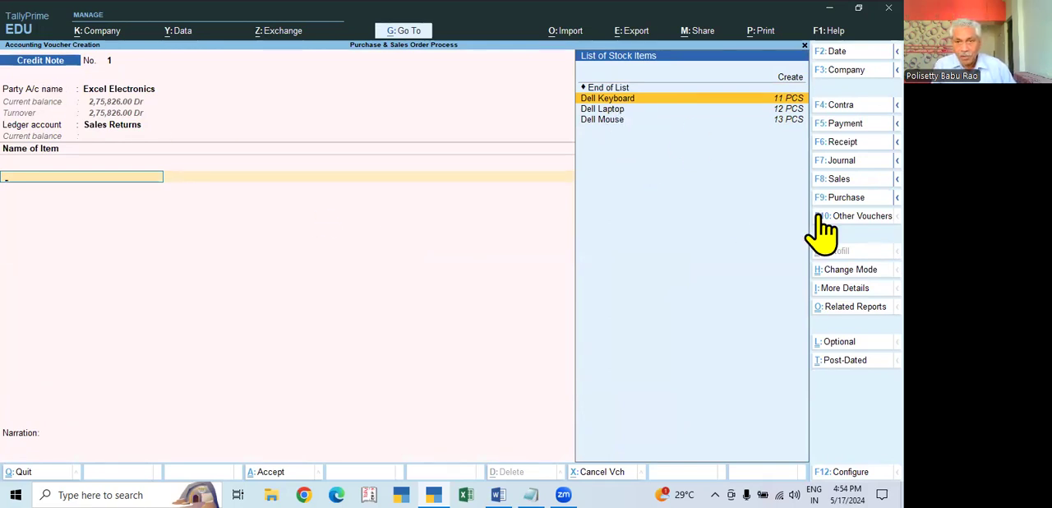
key(Return)
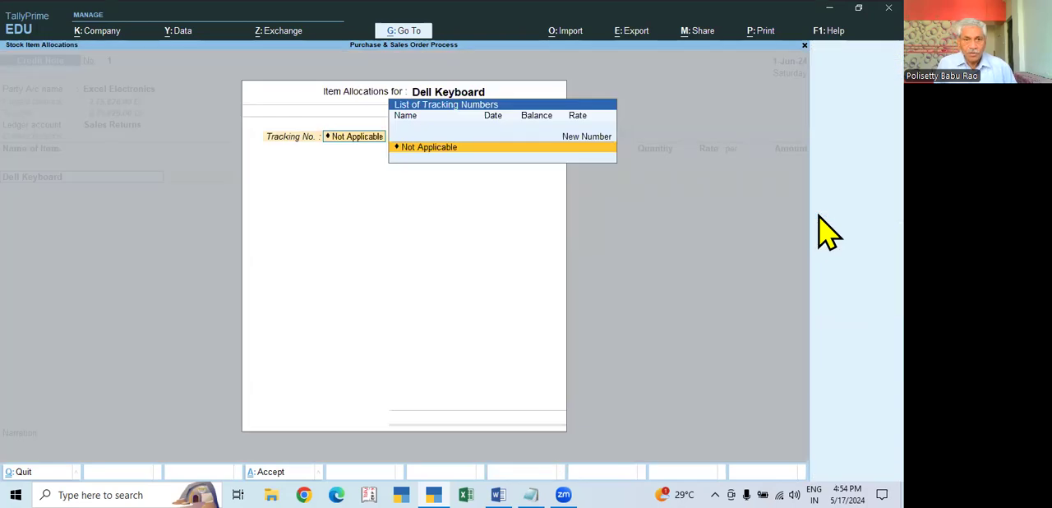
key(Return)
key(Return)
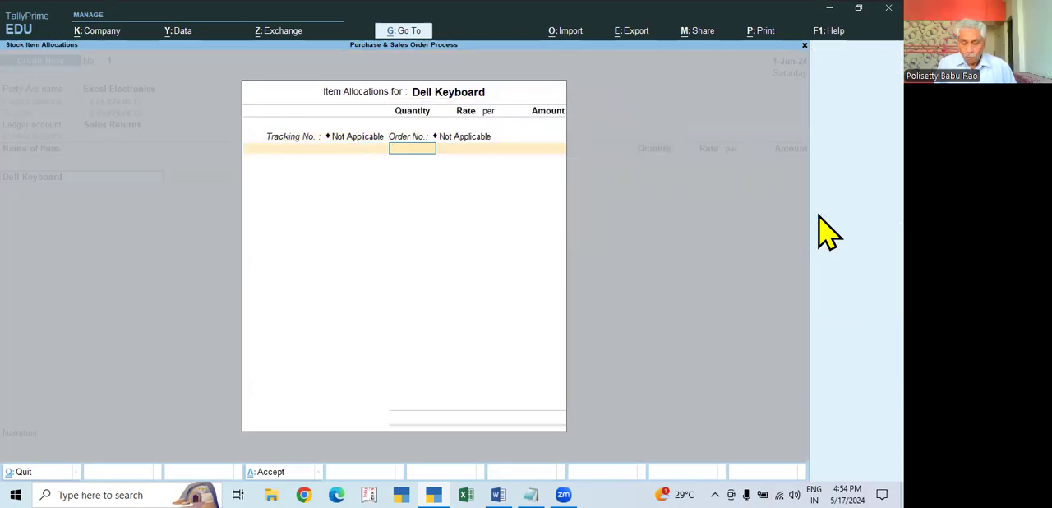
text(1)
key(Return)
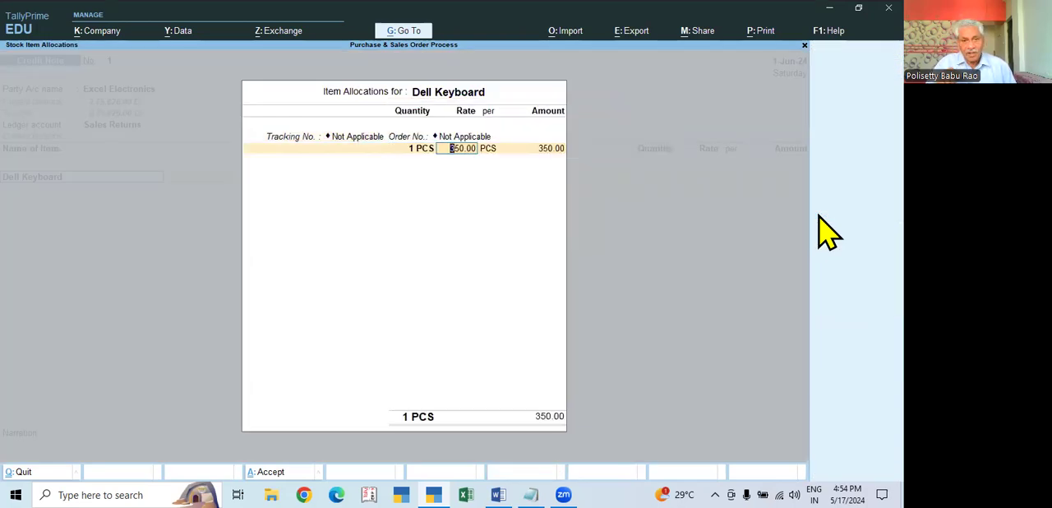
key(Return)
key(Return)
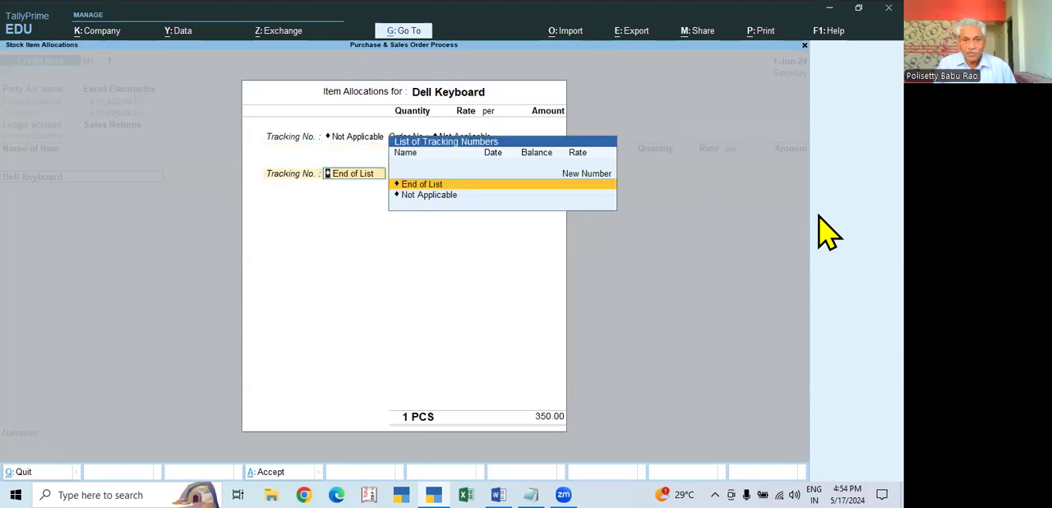
key(Return)
key(Return)
- Add Dell Mouse as a returned item with no tracking or order number, quantity 1 PCS at 1,350.00
key(Down)
key(Down)
key(Down)
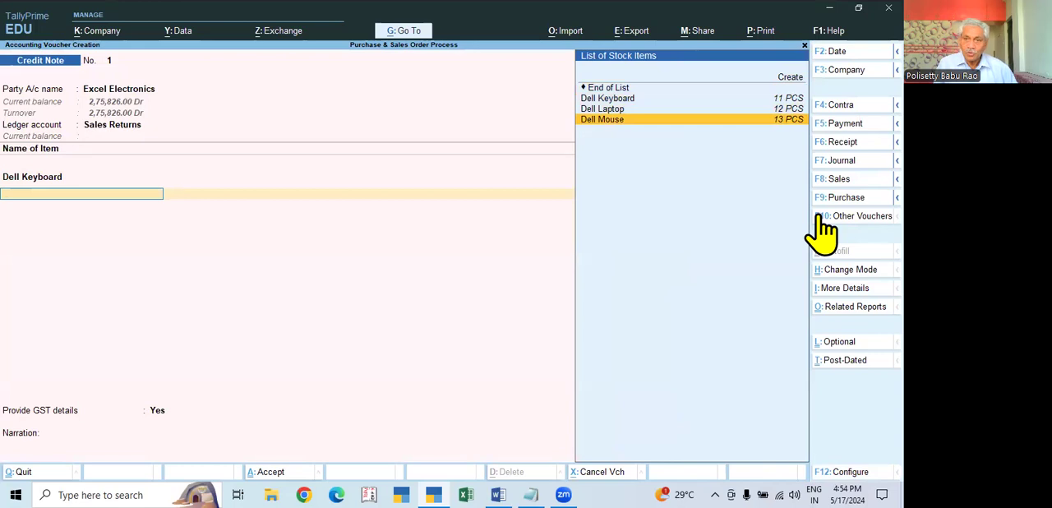
key(Return)
key(Return)
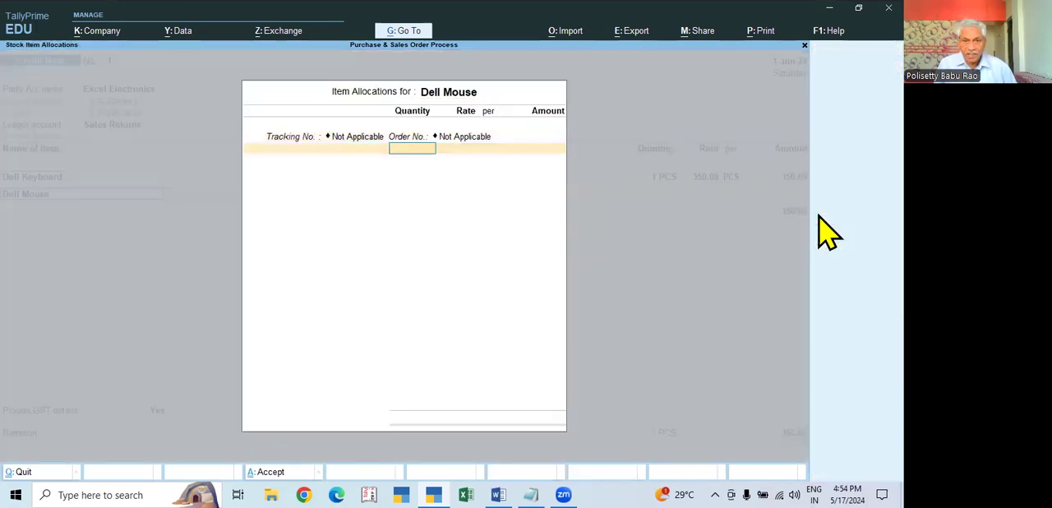
key(Return)
- End the item list, add the CGST and SGST ledgers, and proceed to the GST details of the credit note
key(Return)
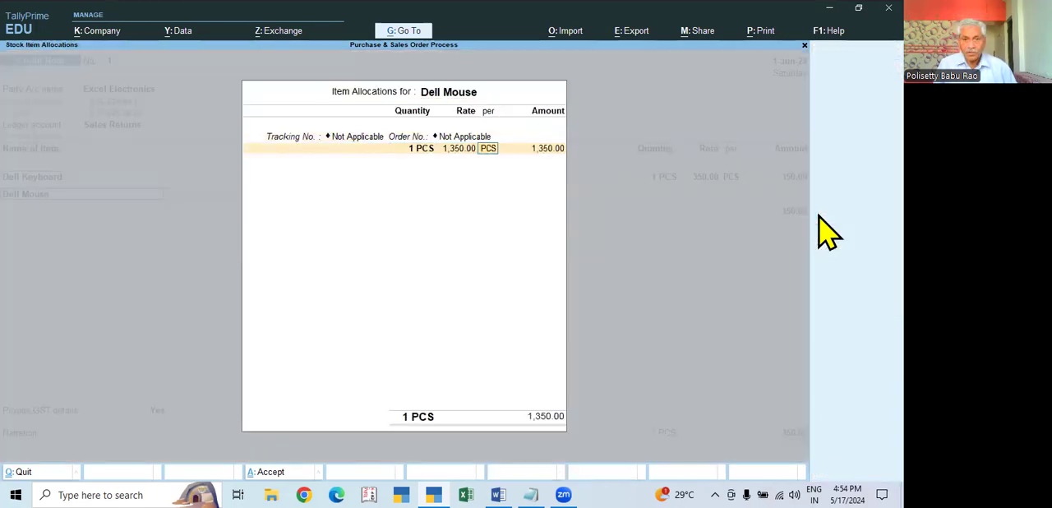
key(Return)
key(Return)
key(Return)
key(Return)
key(Return)
text(cgs)
key(Return)
key(Return)
key(Return)
key(Return)
key(Return)
key(Return)
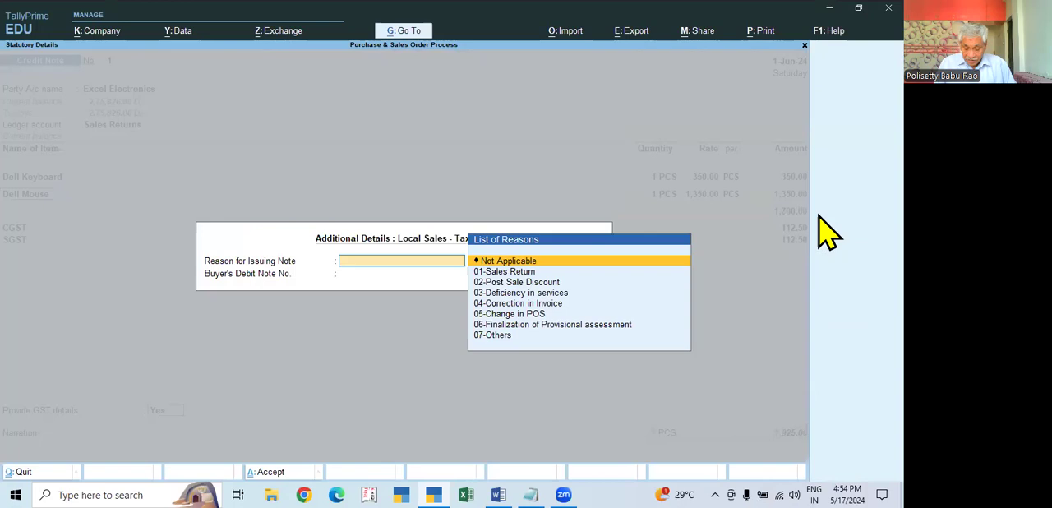
- Set the reason for issuing the note to 01-Sales Return, with buyer's debit note number 025 dated 1-6
key(Escape)
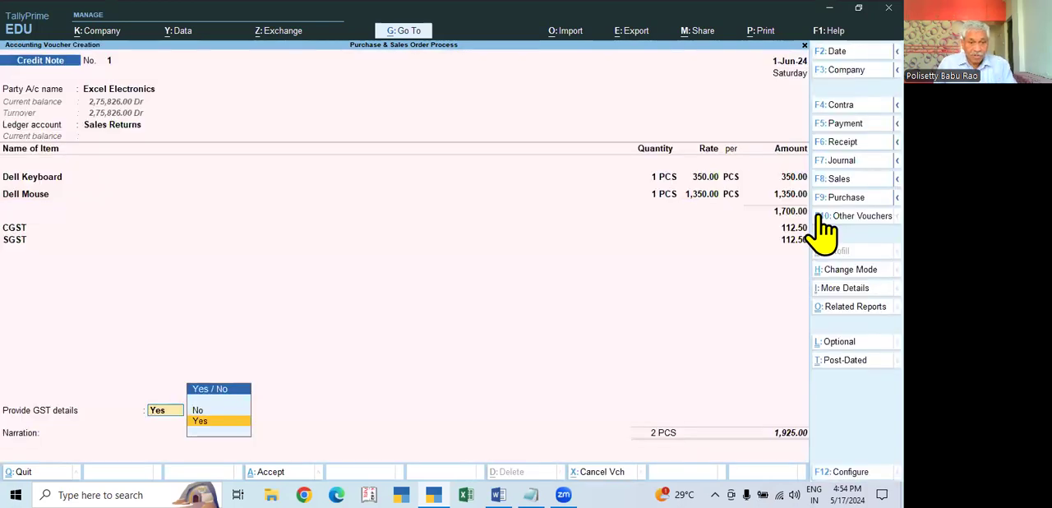
key(Return)
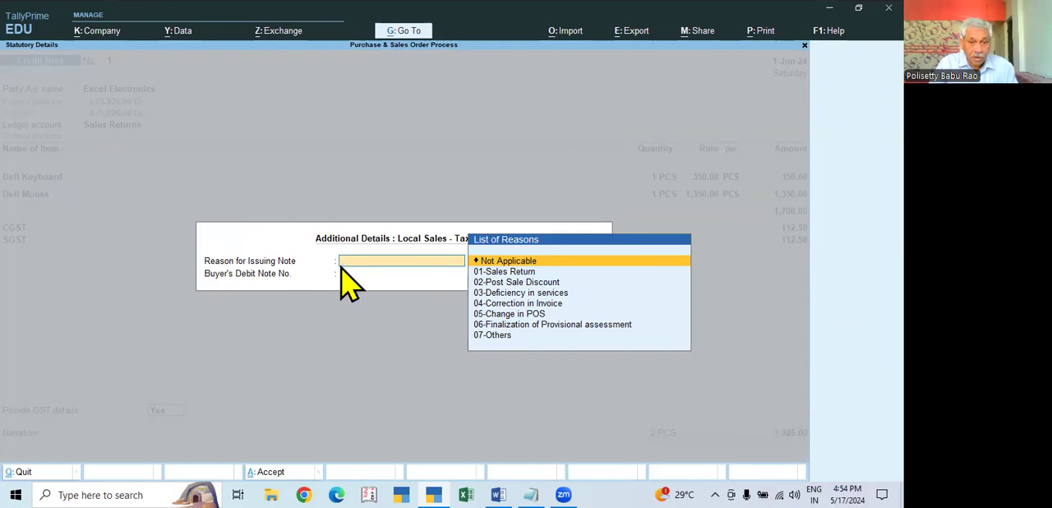
click(510, 273)
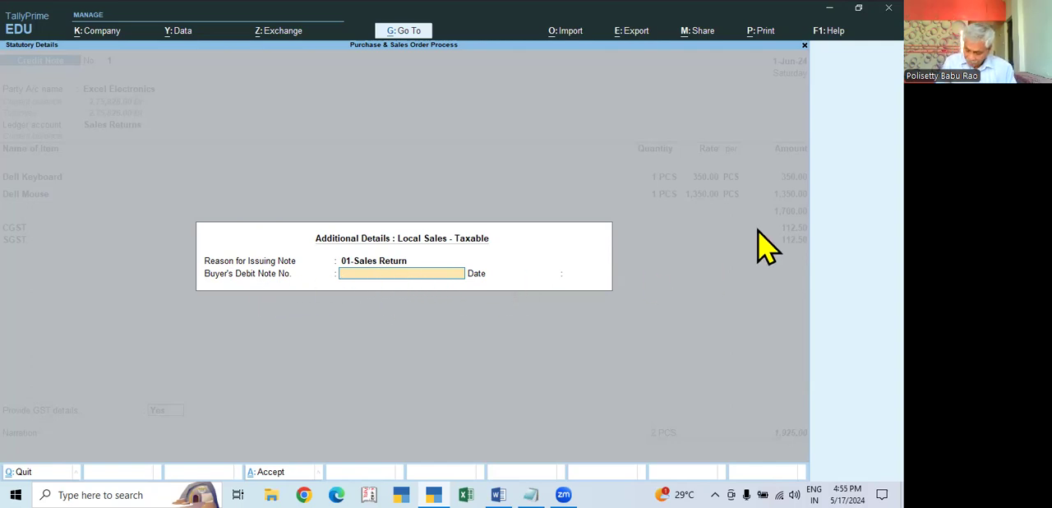
text(025)
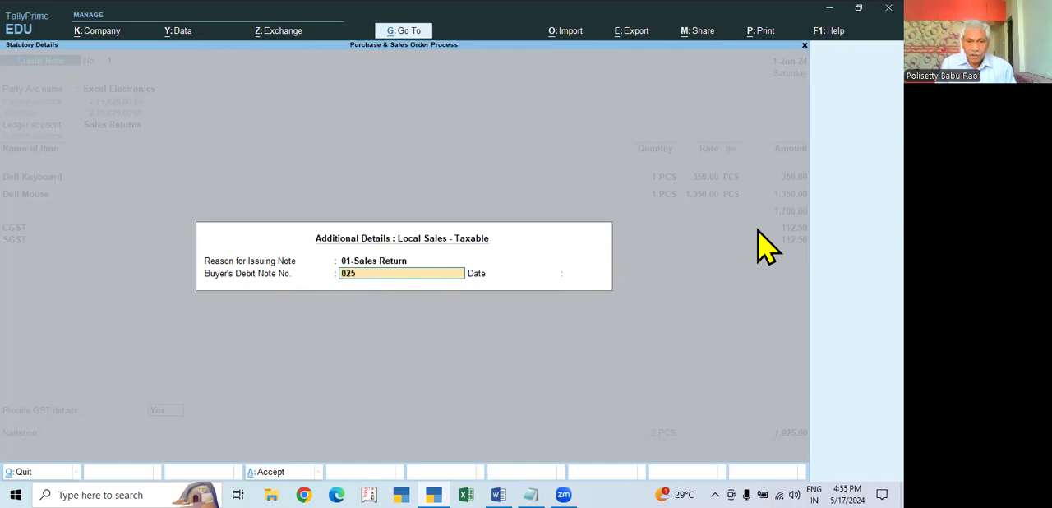
key(Return)
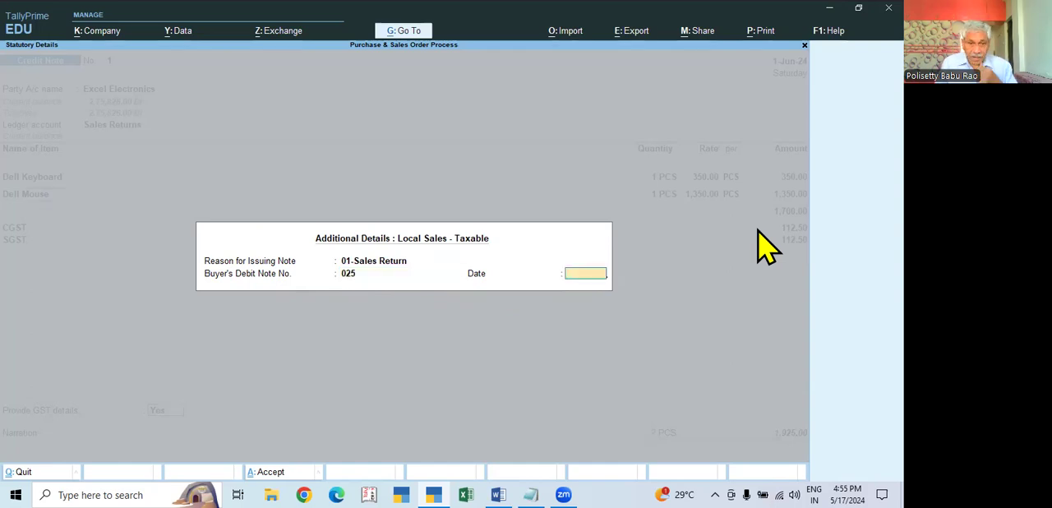
text(1-6)
key(Return)
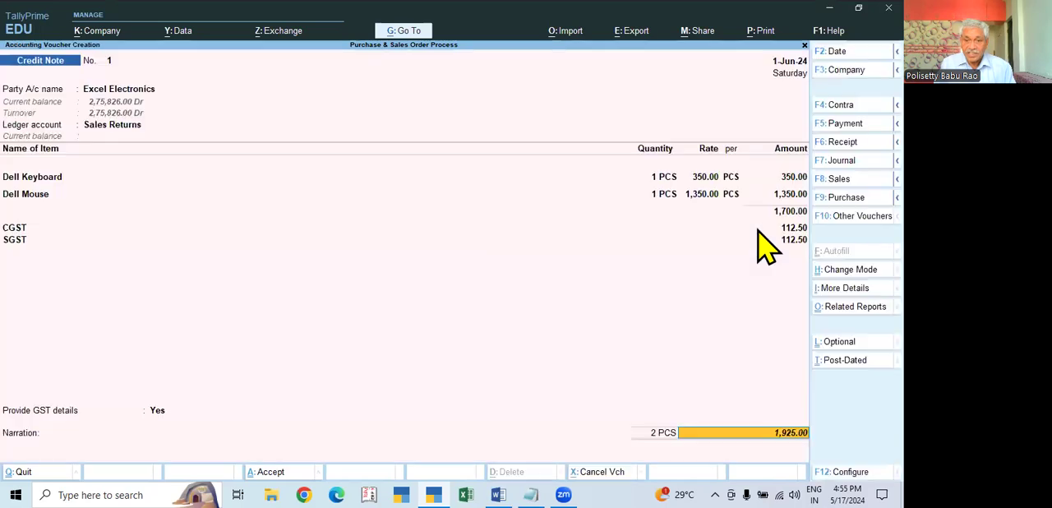
- Leave the bill-wise allocation and go back through the credit note to the receipt details of Excel Electronics
key(Return)
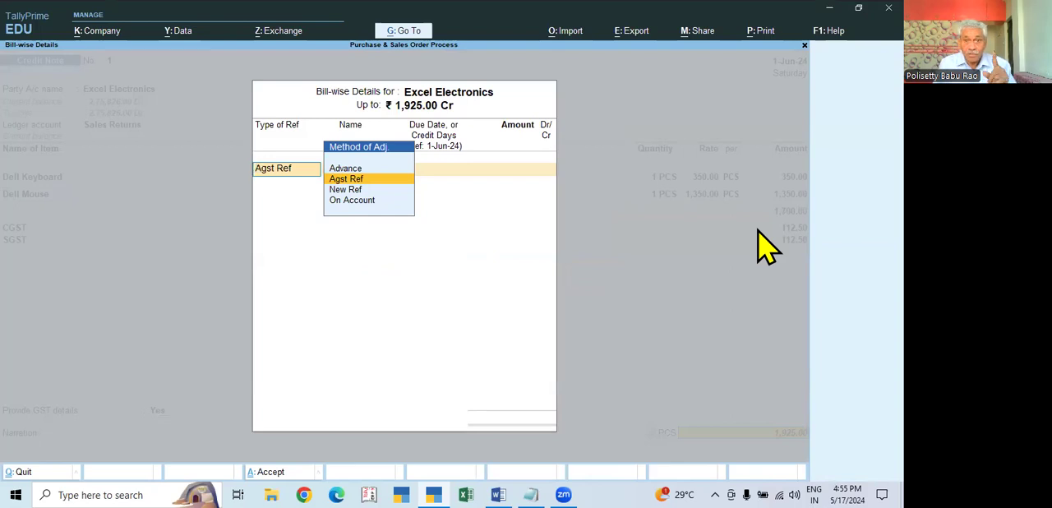
key(Escape)
key(BackSpace)
key(BackSpace)
key(Return)
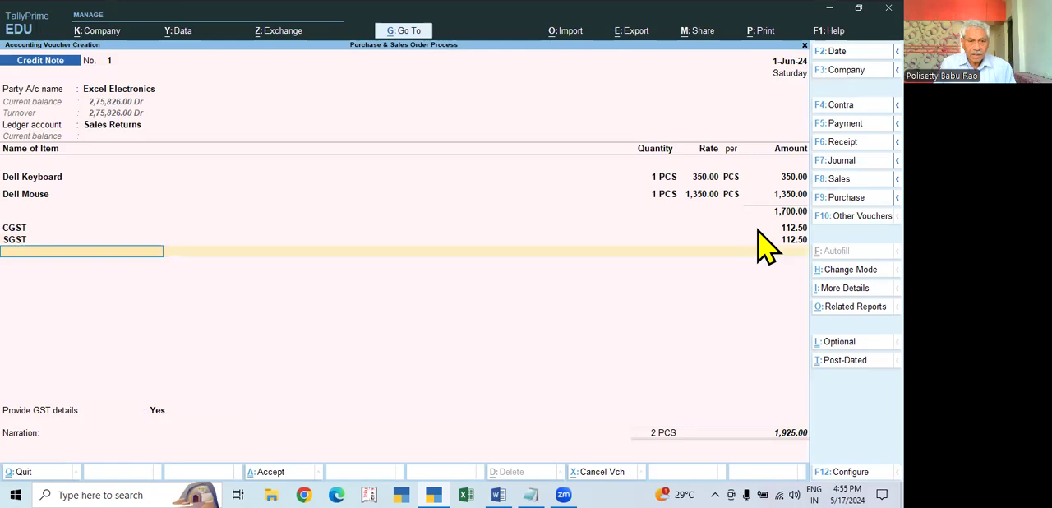
key(Return)
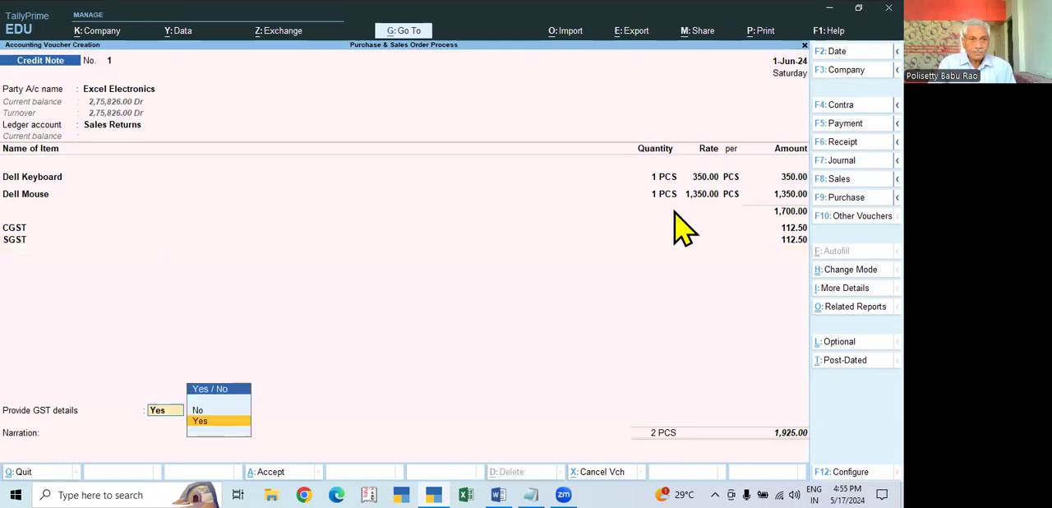
click(124, 130)
key(Return)
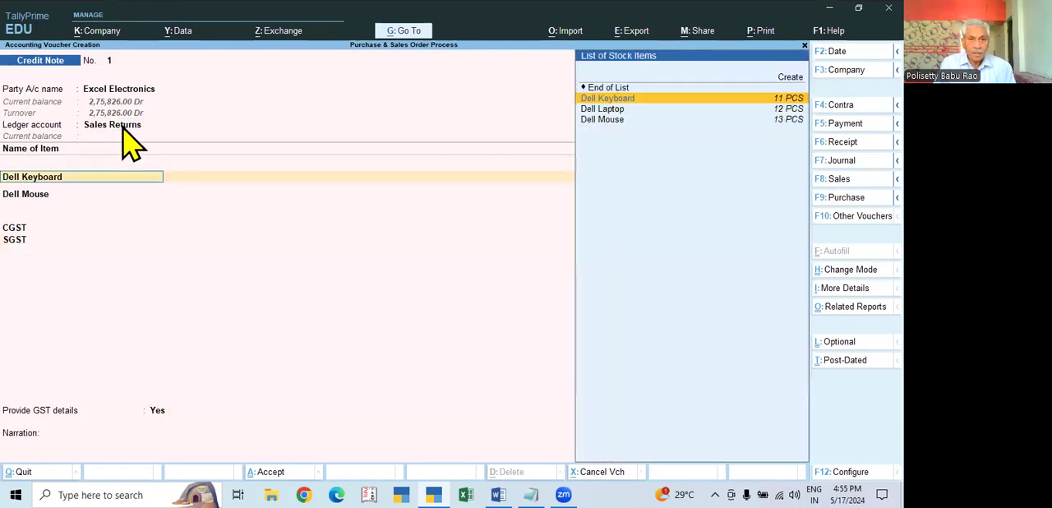
key(BackSpace)
key(BackSpace)
key(Return)
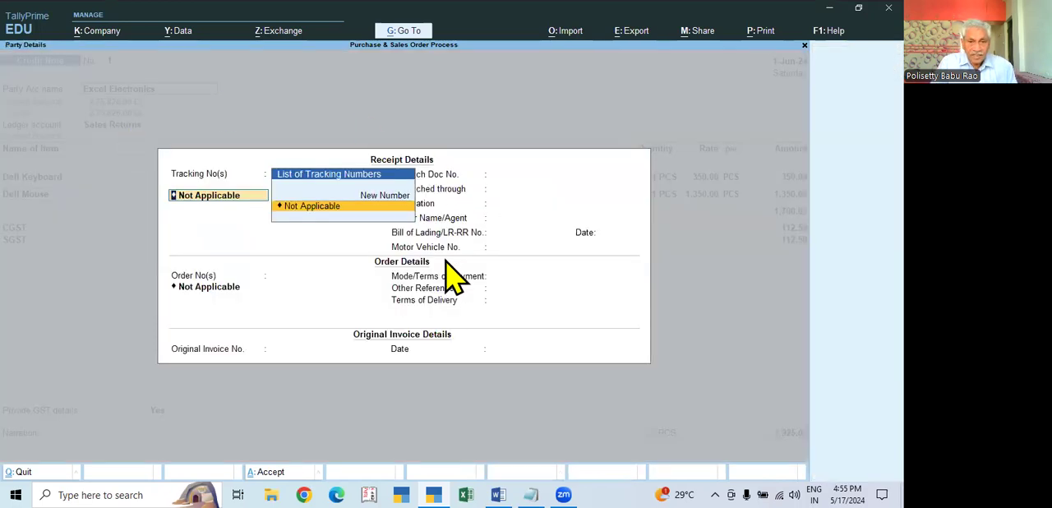
- Set the original invoice details to invoice number 1 dated 2.5, leaving tracking and order numbers as Not Applicable
key(Return)
key(Return)
key(Return)
key(Return)
key(Return)
key(Return)
key(Return)
key(Return)
key(Return)
key(Return)
key(Return)
key(Return)
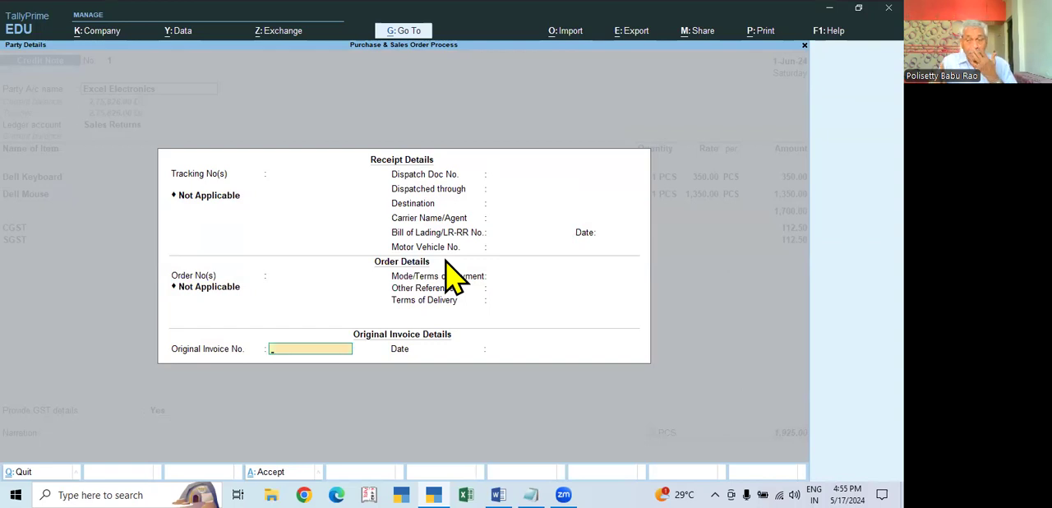
key(Return)
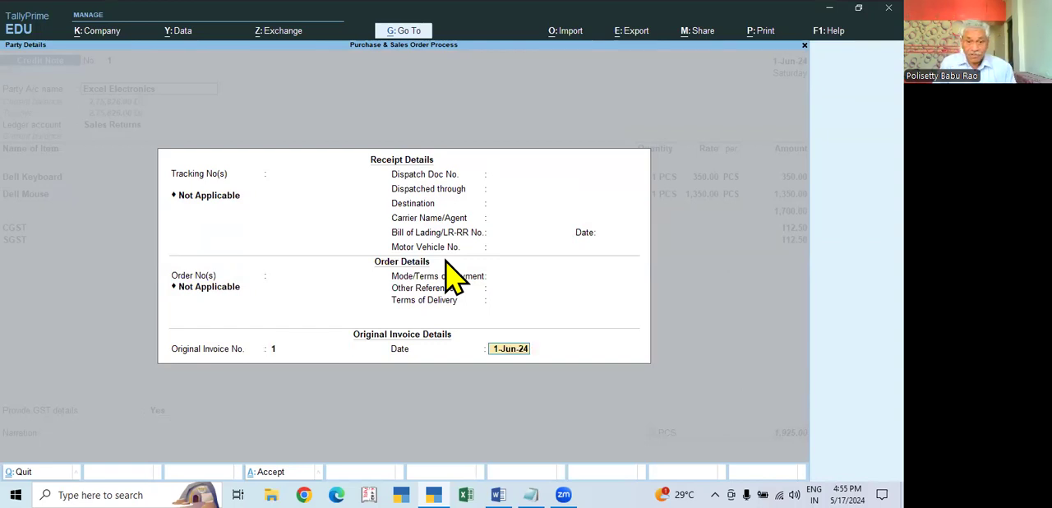
text(1.)
text(2.5)
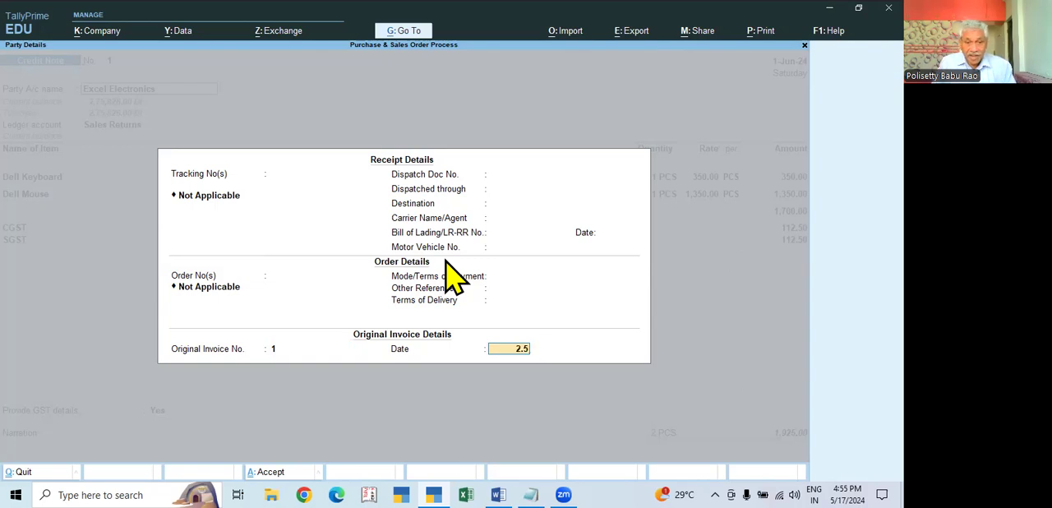
key(Return)
- Keep the Sales Returns ledger account and the existing Dell Keyboard allocation of 1 PCS at 350.00
key(Return)
key(ctrl+a)
key(Return)
key(Return)
key(Return)
key(Return)
key(Return)
key(Return)
key(Return)
key(Return)
key(Return)
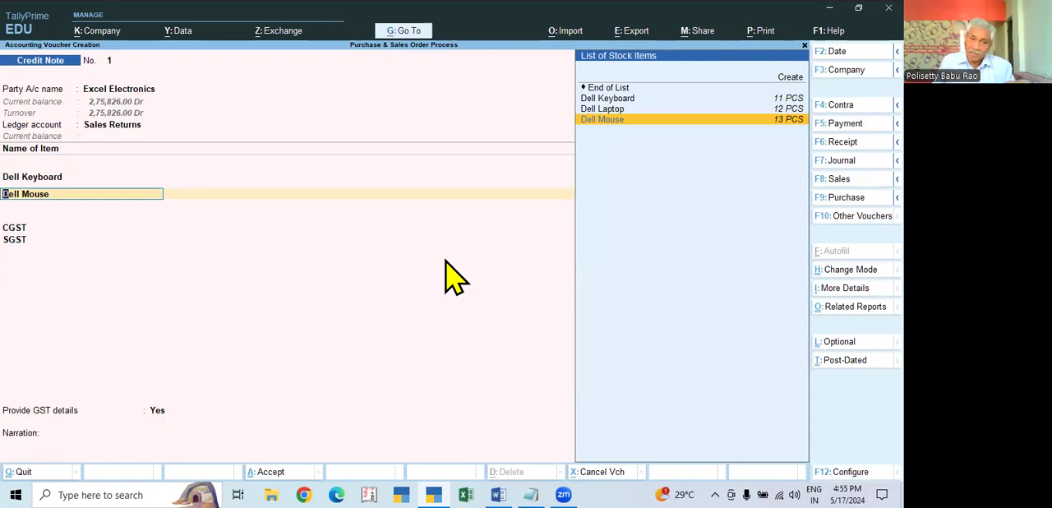
- Keep the Dell Mouse allocation of 1 PCS at 1,350.00 without a tracking or order number
key(Return)
key(Return)
key(Return)
key(Return)
key(Return)
key(Return)
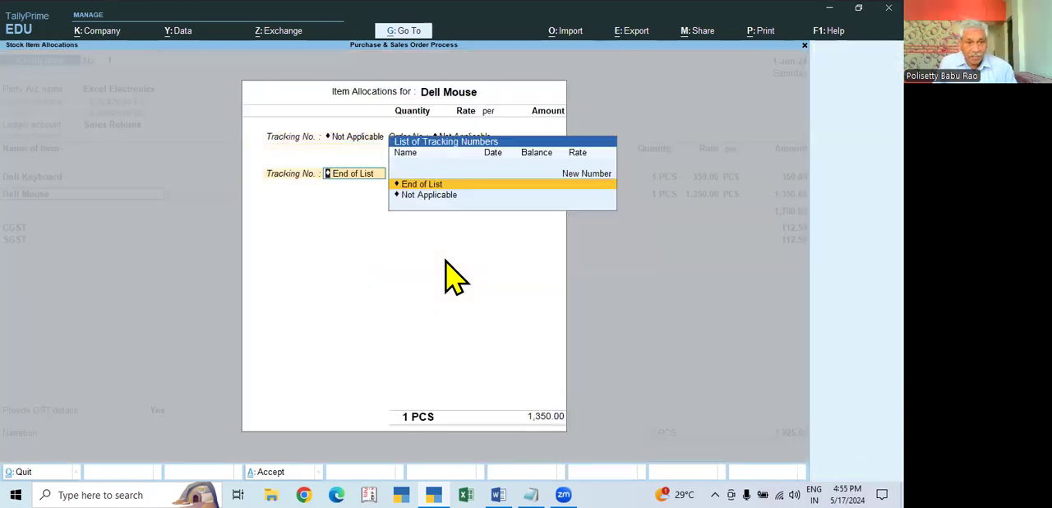
key(Return)
- Accept the CGST and SGST entries and the GST details with reason 01-Sales Return and buyer's debit note 025 dated 1-Jun-24
key(Return)
key(Return)
key(Return)
key(Return)
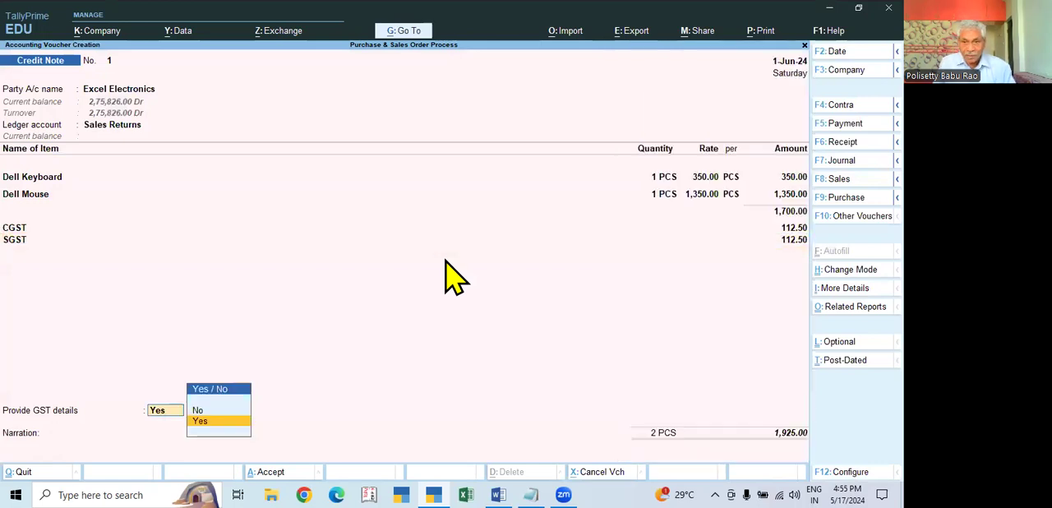
key(Return)
key(Return)
key(Return)
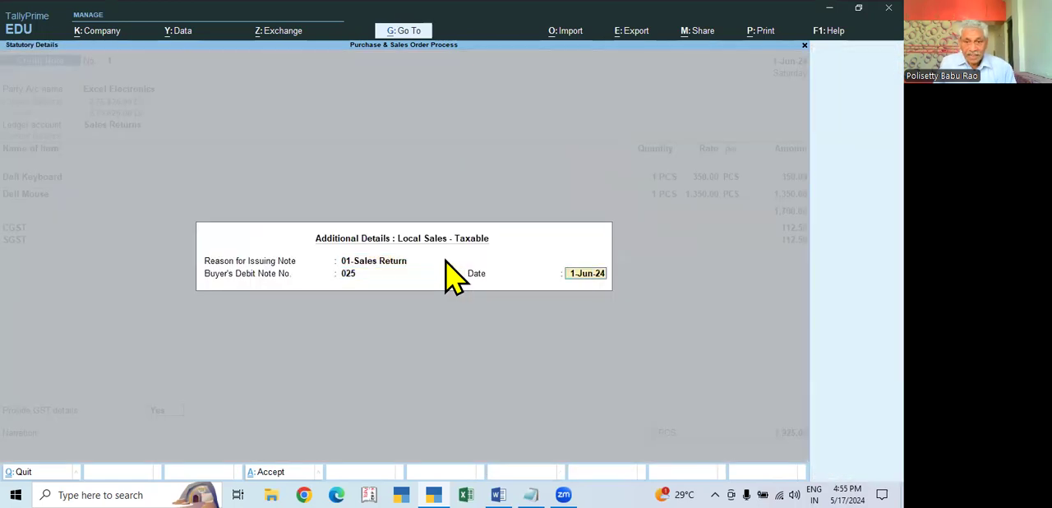
key(Return)
key(Return)
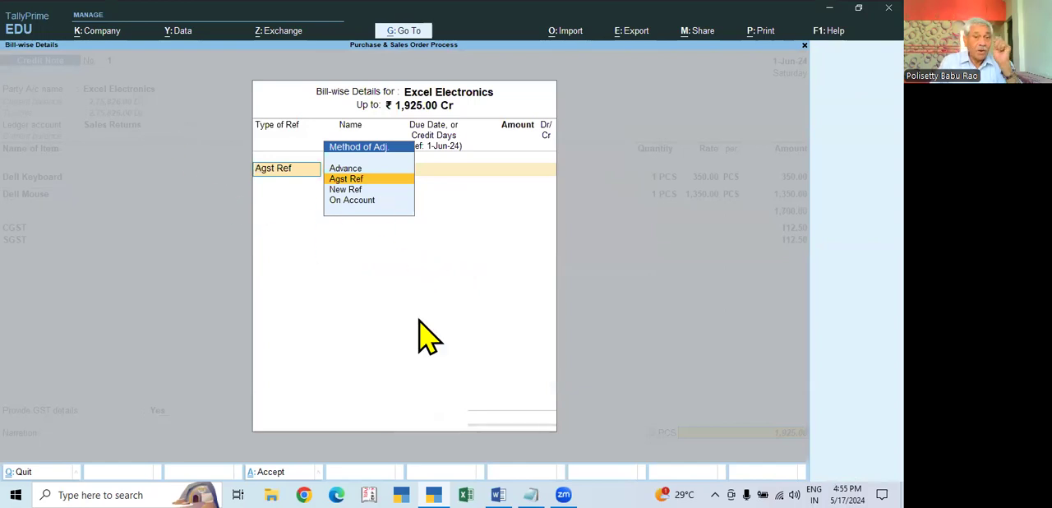
- Allocate 1,925.00 Cr as Agst Ref to pending bill 1 of 2-May-24 and save the credit note without a narration
key(Return)
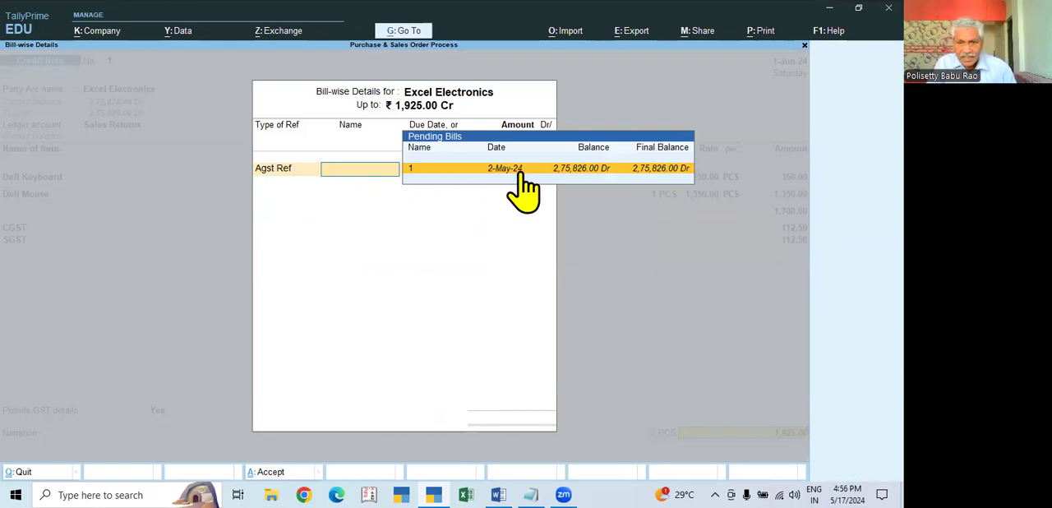
click(650, 168)
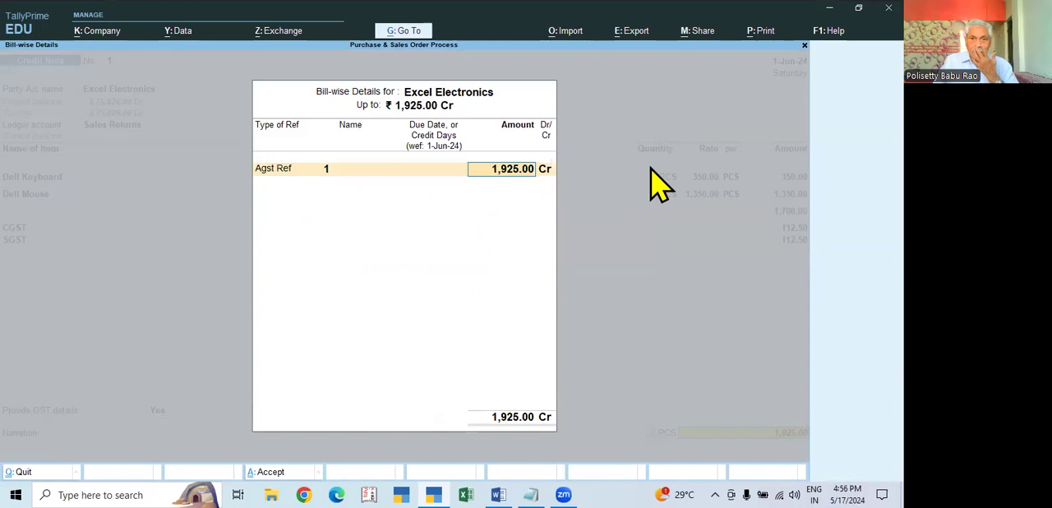
key(Return)
key(Return)
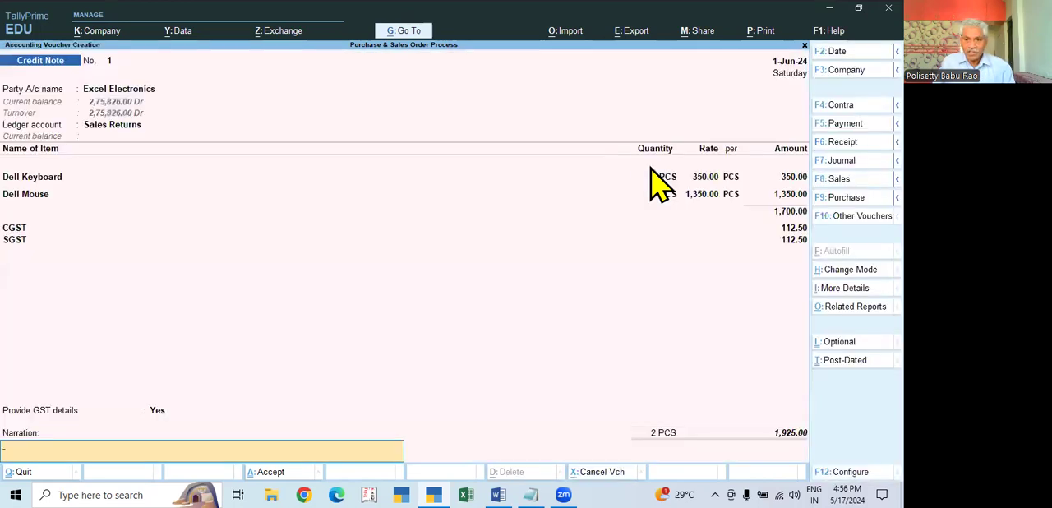
key(Return)
- Leave voucher entry and check the recorded credit note in the Day Book for 1-Jun-24
key(Return)
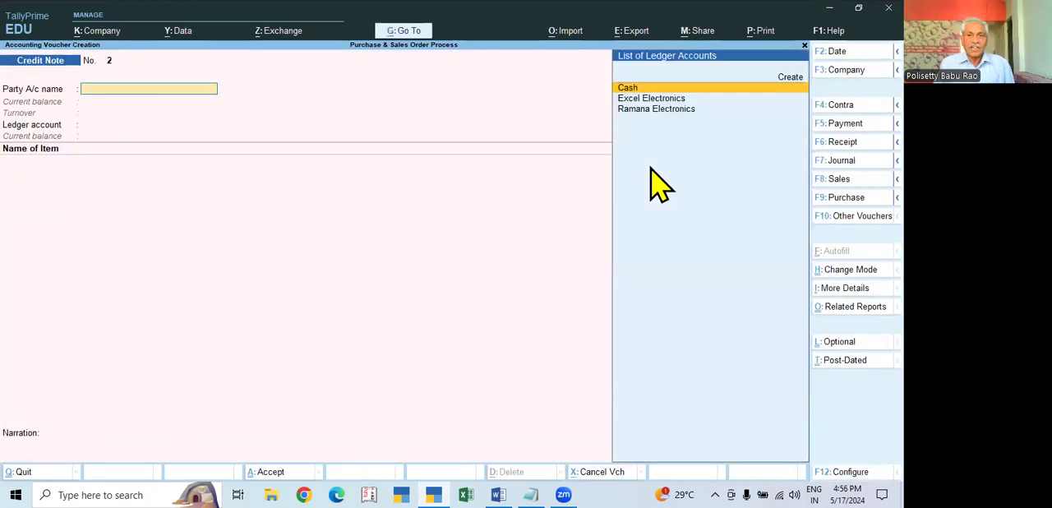
key(Escape)
key(Down)
key(Return)
key(F2)
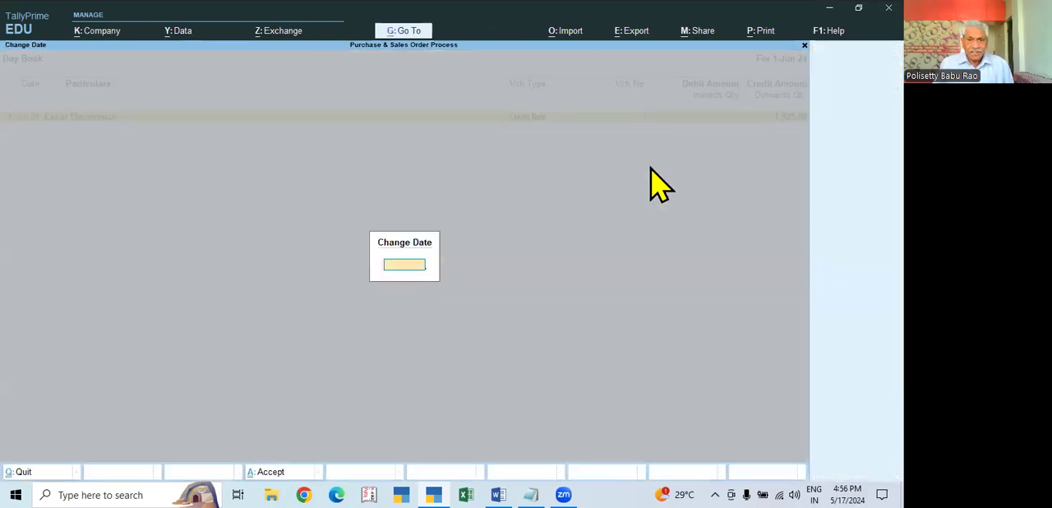
- Examine the sales returns and closing stock in the Profit & Loss account
key(Return)
key(Escape)
key(Down)
key(Down)
key(Down)
key(Return)
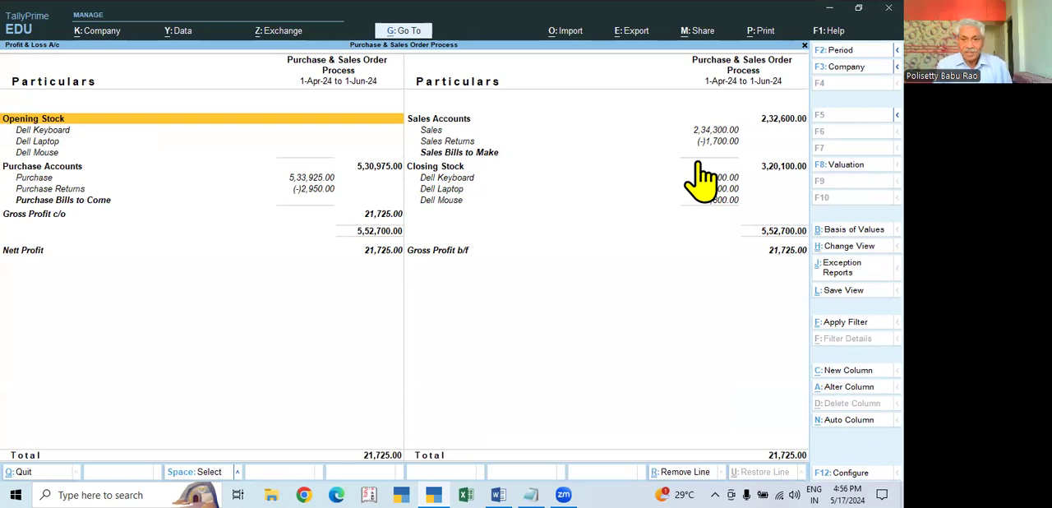
key(Escape)
- Review the Stock Summary and the monthly inward and outward movements of Dell Keyboard
key(Down)
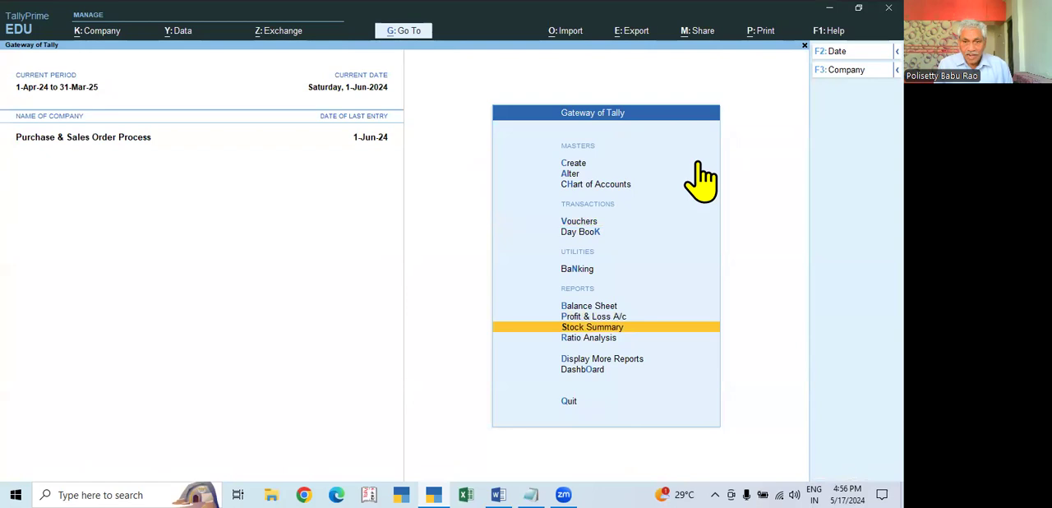
key(Return)
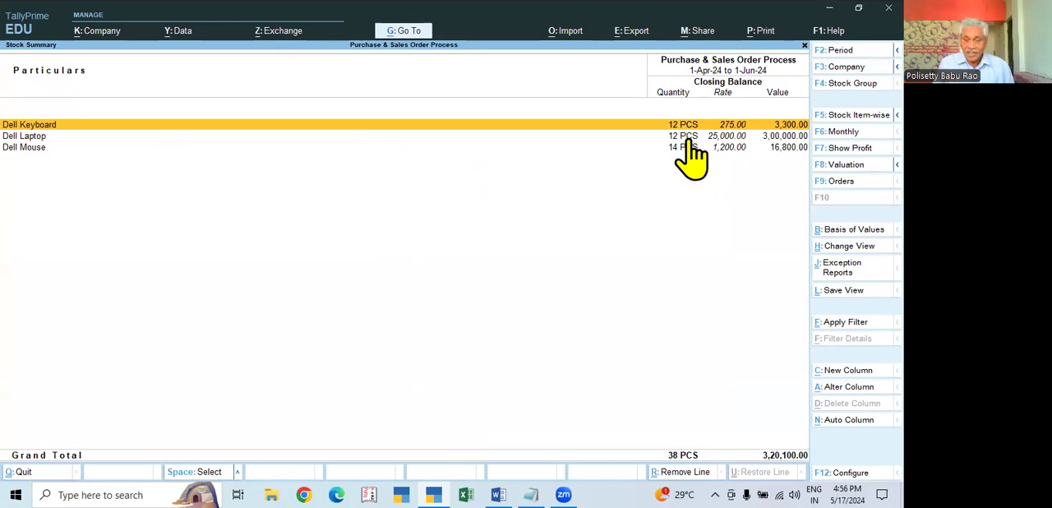
key(Return)
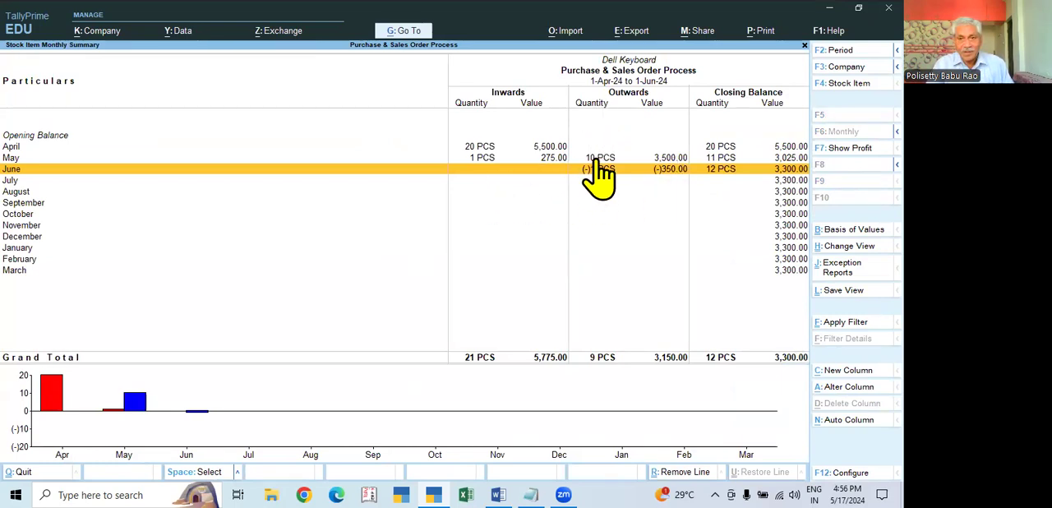
key(Escape)
- Examine the monthly stock movements of Dell Laptop and Dell Mouse, and return to the Gateway of Tally
key(Down)
key(Return)
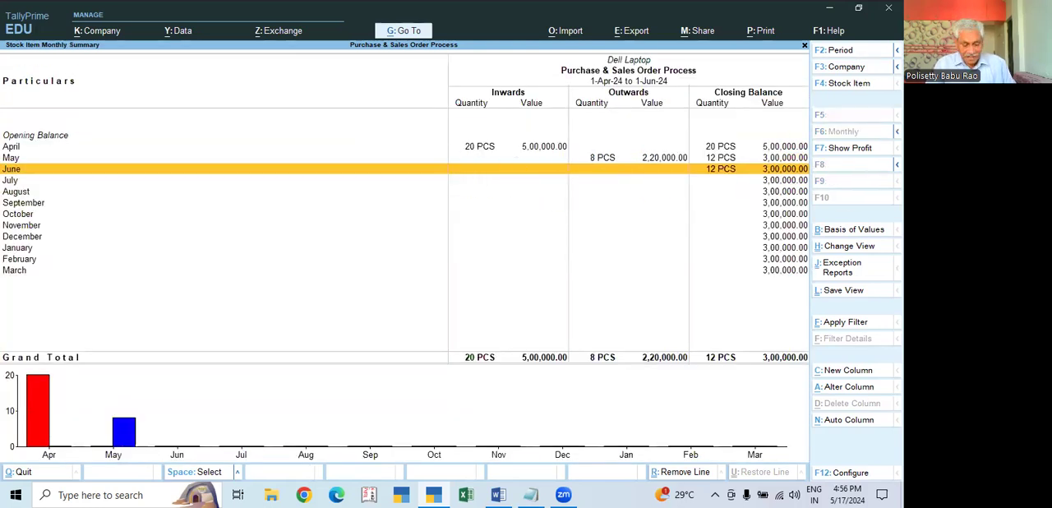
key(Escape)
key(Down)
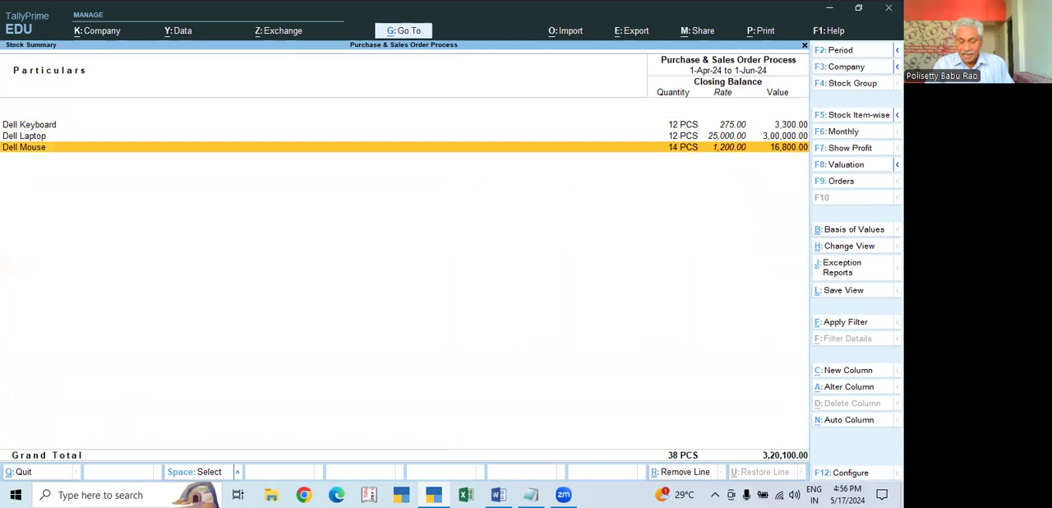
key(Return)
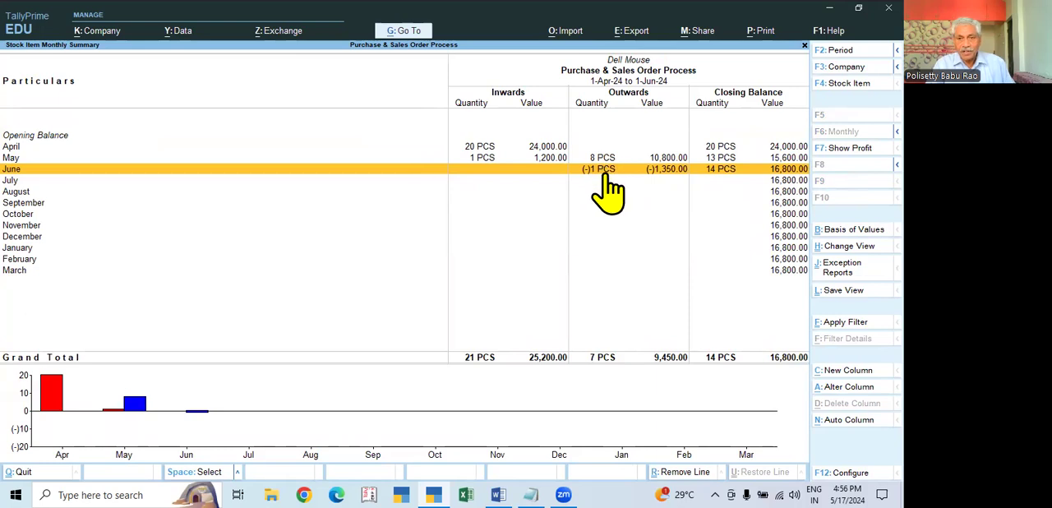
key(Escape)
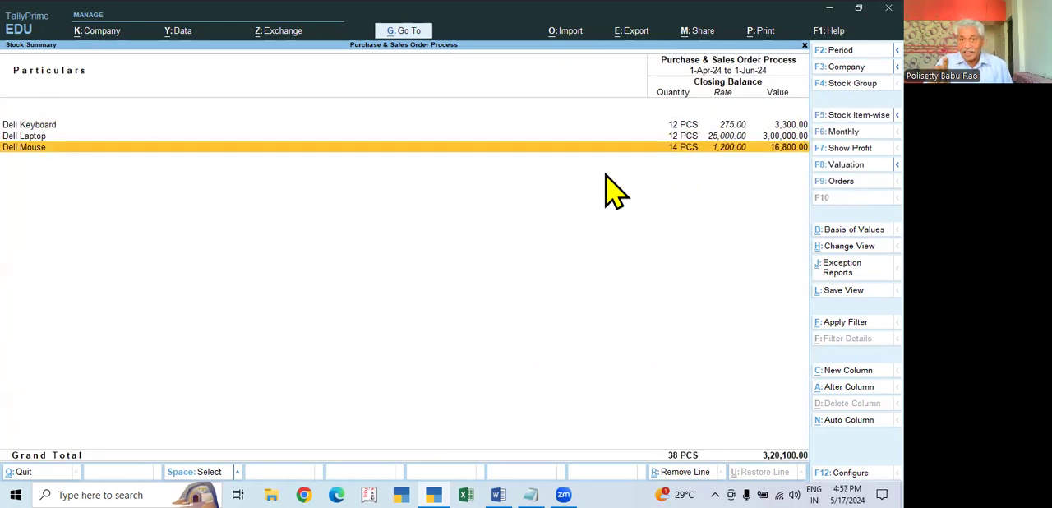
key(Return)
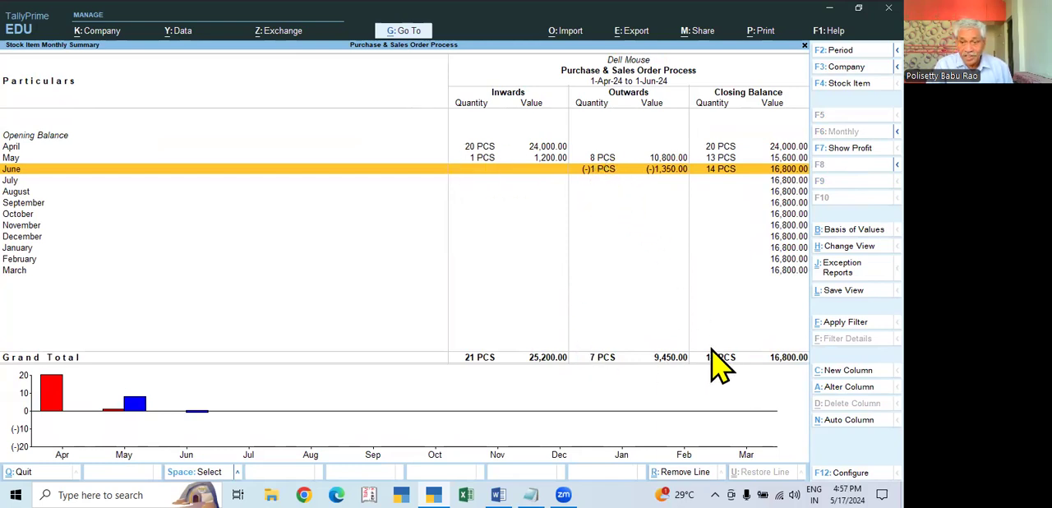
key(Escape)
key(Escape)
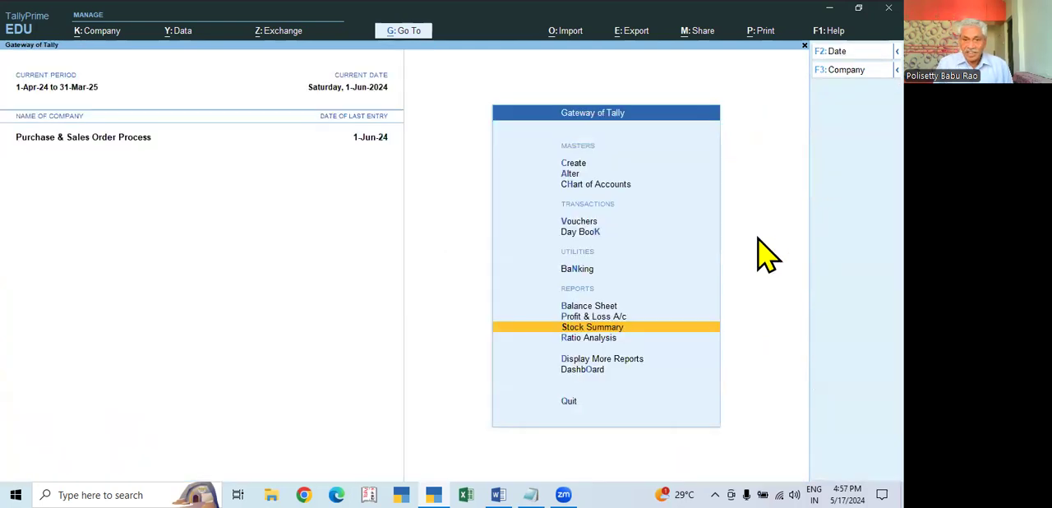
- View the monthly voucher counts in the Sales Orders Book among the inventory books
key(Down)
key(Down)
key(Down)
key(Up)
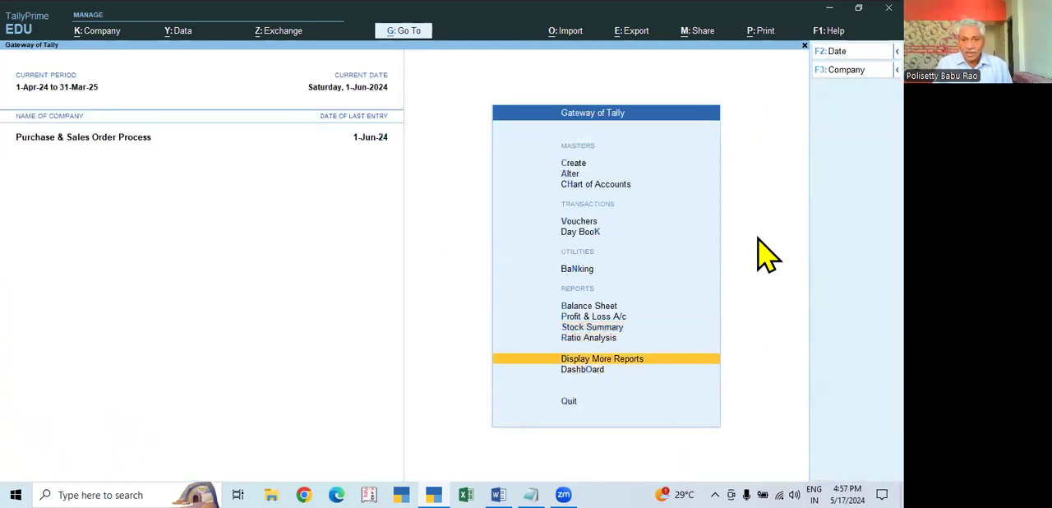
key(Return)
key(Down)
key(Down)
key(Down)
key(Down)
key(Down)
key(Down)
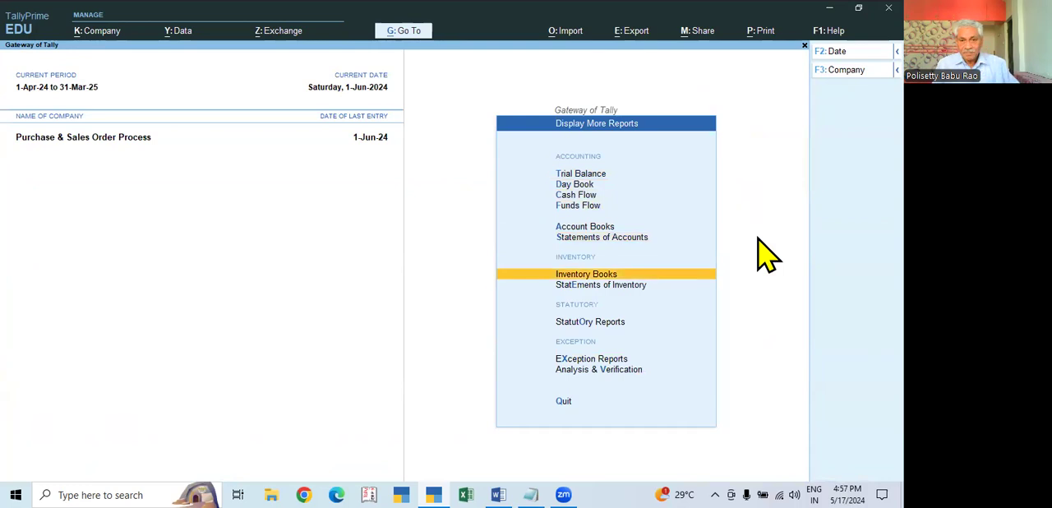
key(Return)
key(Down)
key(Down)
key(Down)
key(Down)
key(Down)
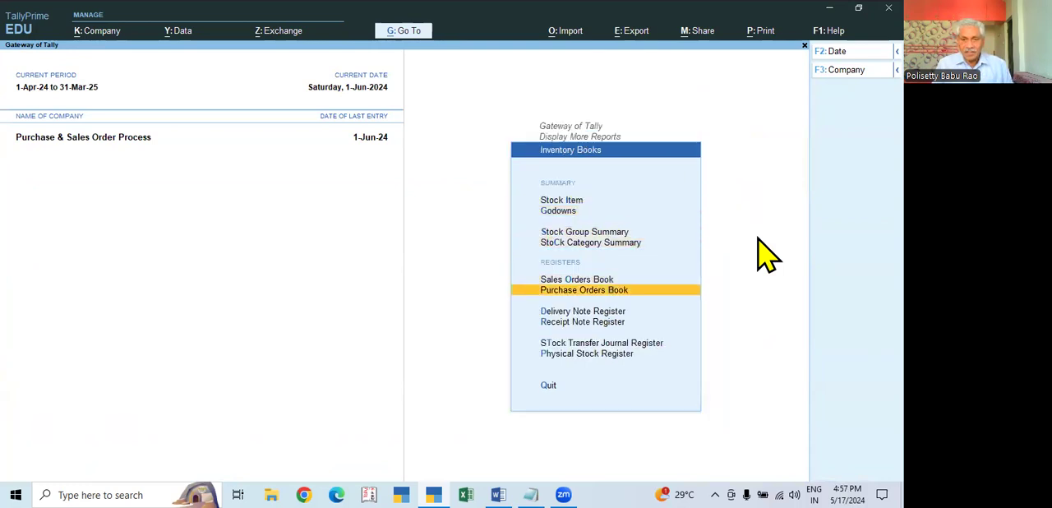
key(Up)
key(Return)
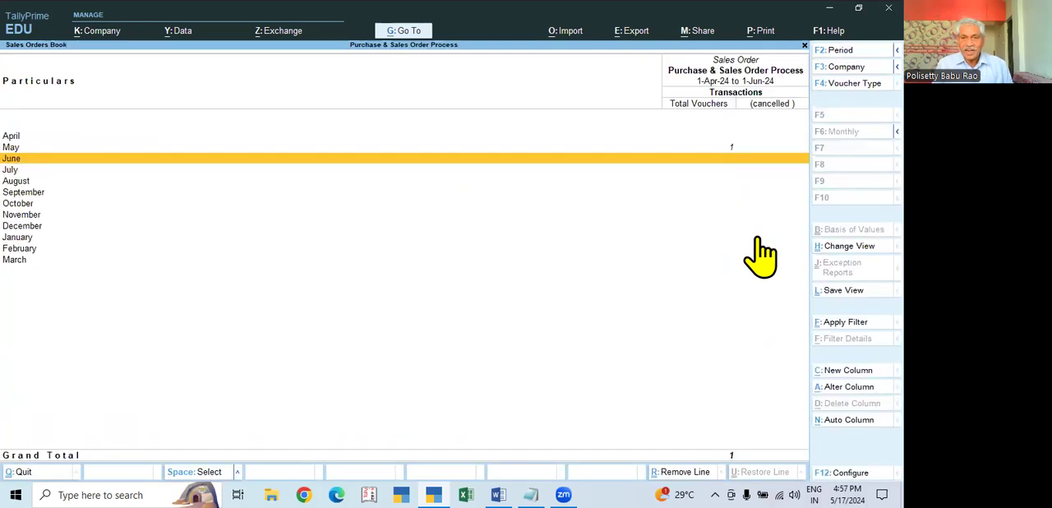
key(Escape)
- View the monthly voucher counts in the Delivery Note Register
key(Down)
key(Down)
key(Return)
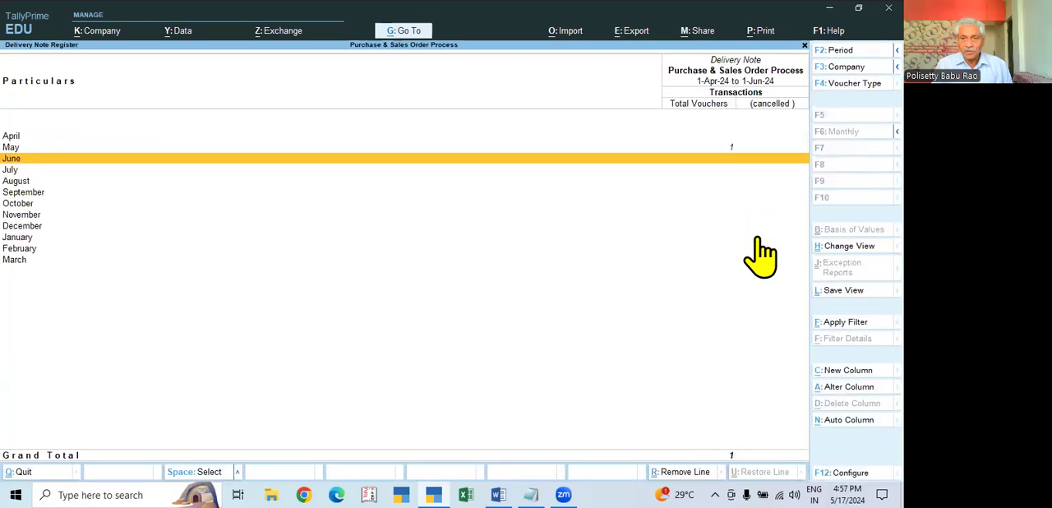
key(Escape)
key(Down)
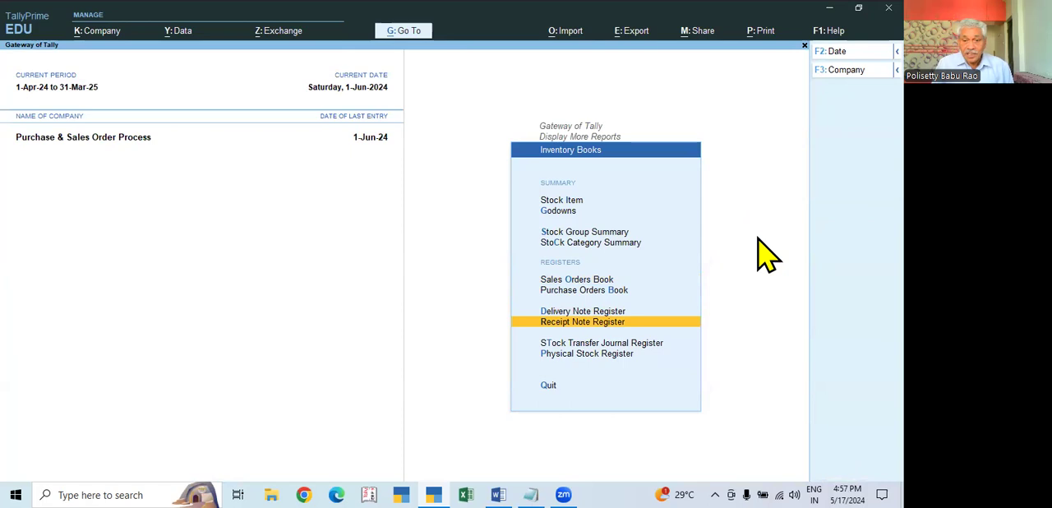
key(Up)
key(Down)
key(Up)
key(Down)
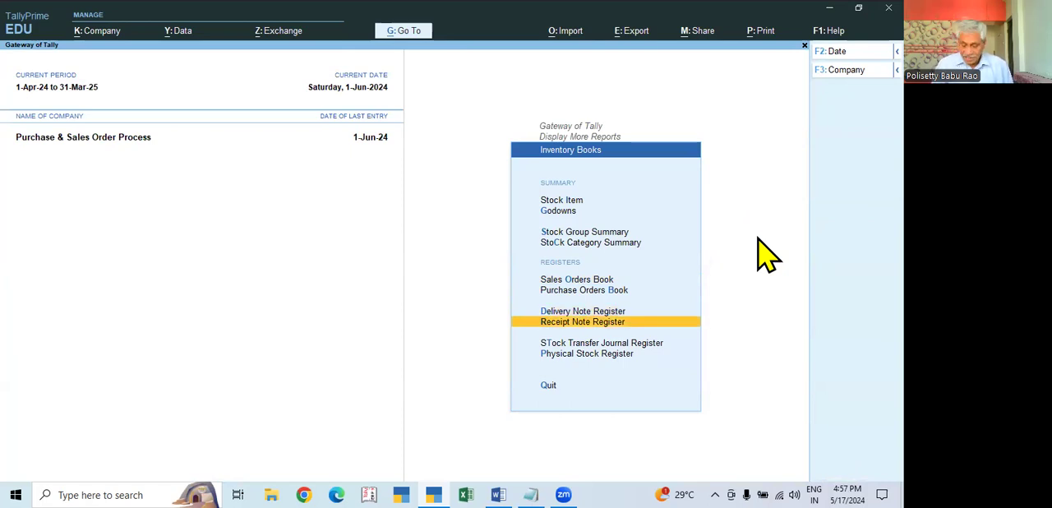
- View the due orders for all sales order outstandings among the statements of inventory
key(Escape)
key(Down)
key(Return)
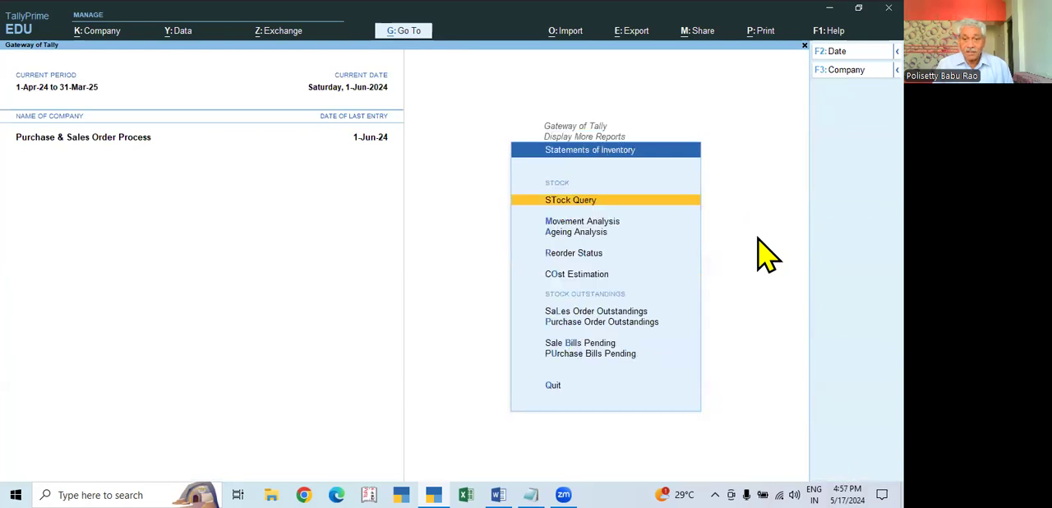
key(Down)
key(Down)
key(Down)
key(Down)
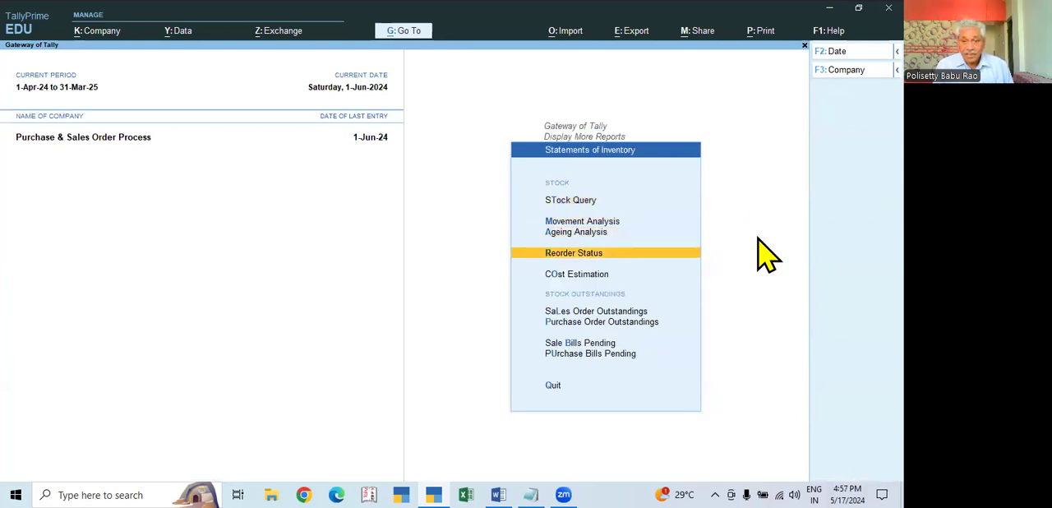
key(Down)
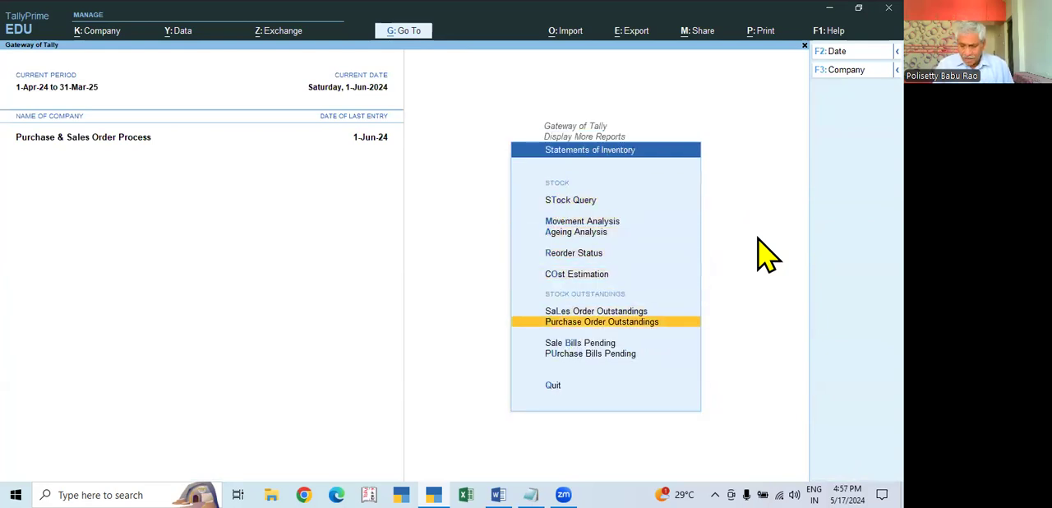
key(Up)
key(Return)
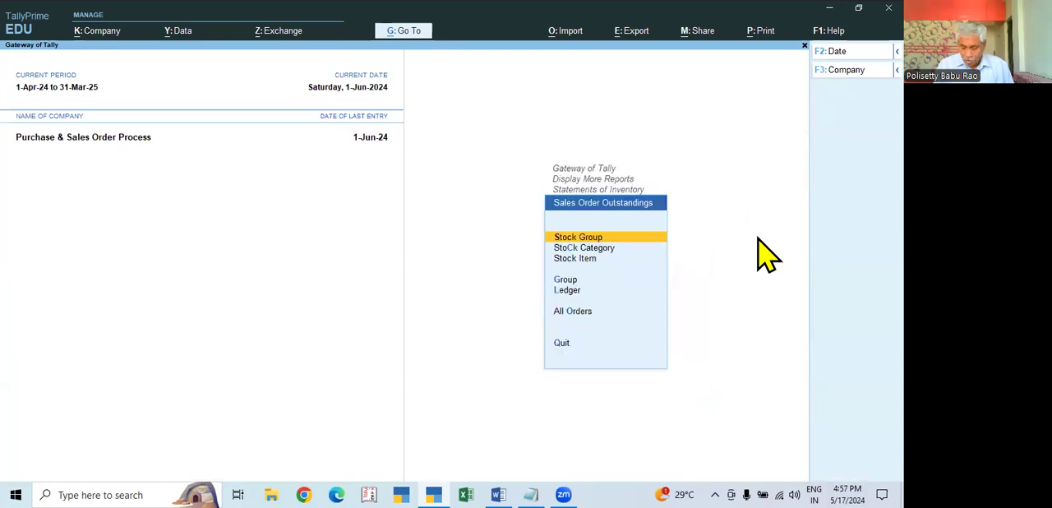
key(Down)
key(Down)
key(Down)
key(Down)
key(Down)
key(Return)
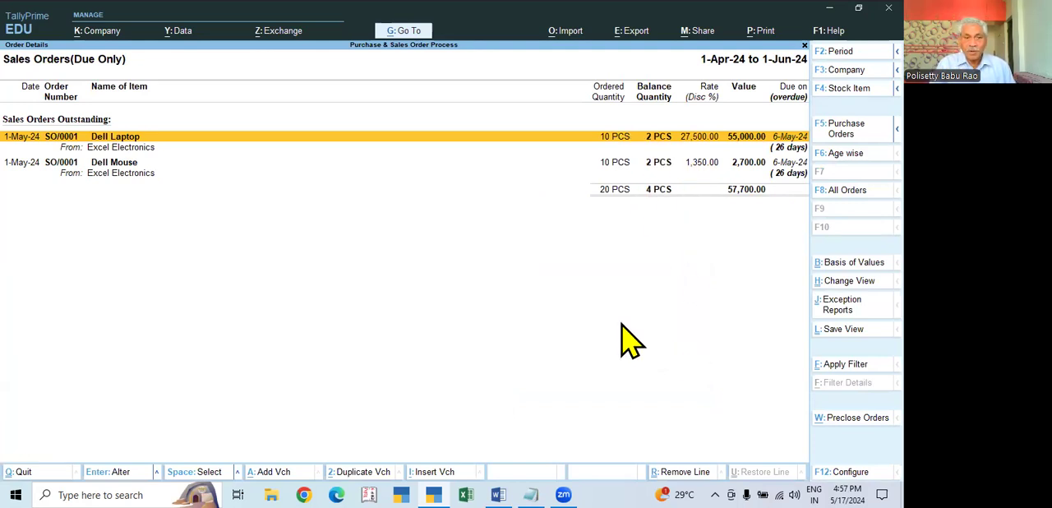
key(Escape)
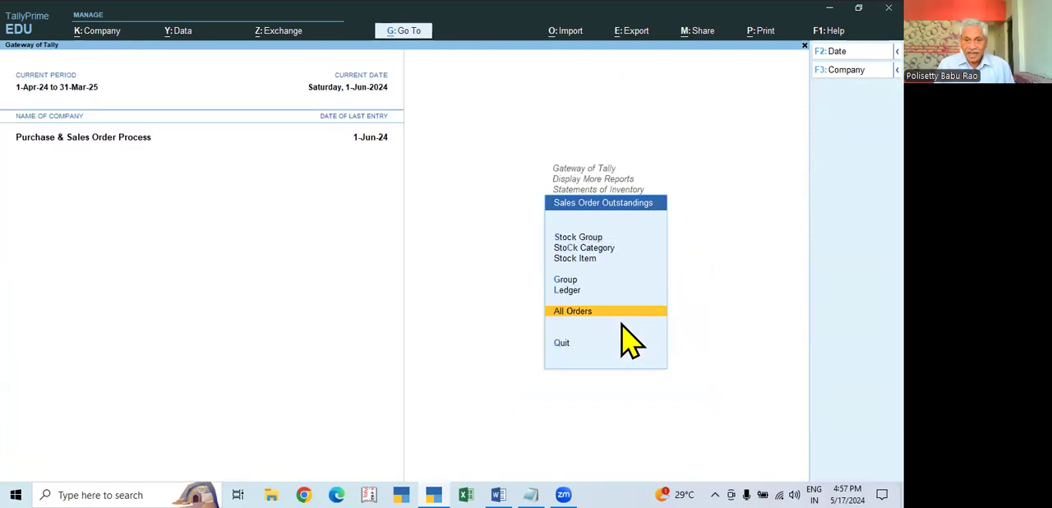
- View the Sales Bills Pending report among the statements of inventory
key(Escape)
key(Down)
key(Down)
key(Return)
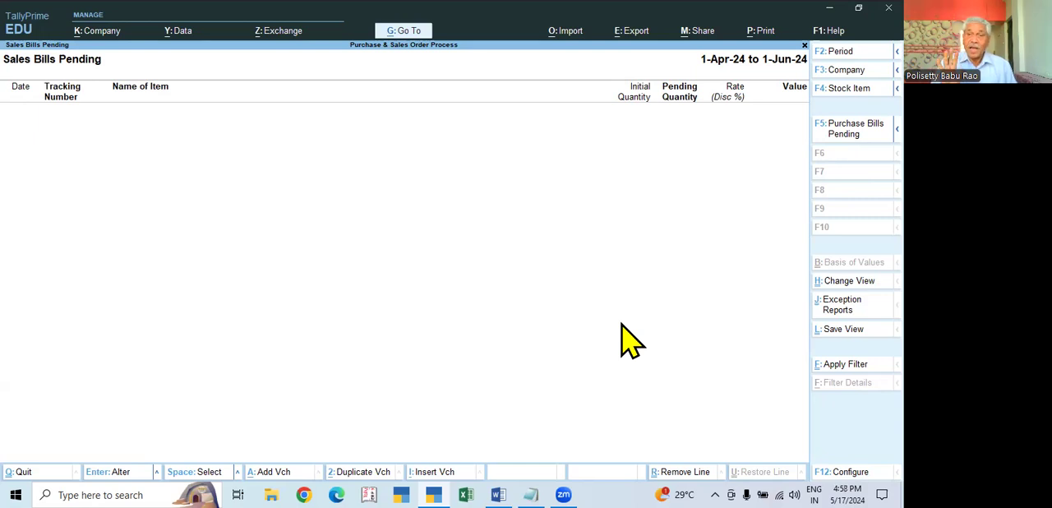
key(Escape)
- Bring up the pre-closure entry for all outstanding sales orders of Excel Electronics
key(Up)
key(Up)
key(Return)
key(Down)
key(Down)
key(Down)
key(Down)
key(Down)
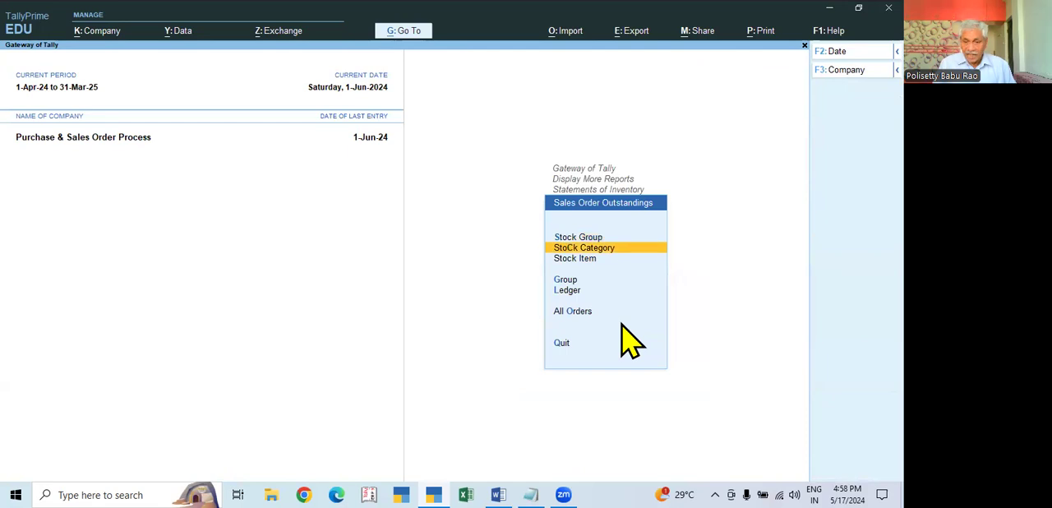
key(Return)
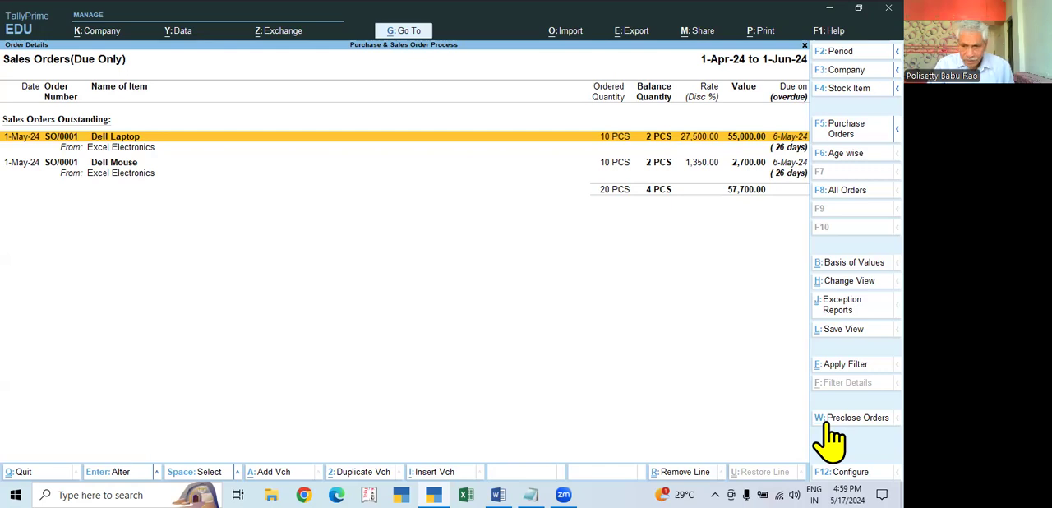
key(ctrl+w)
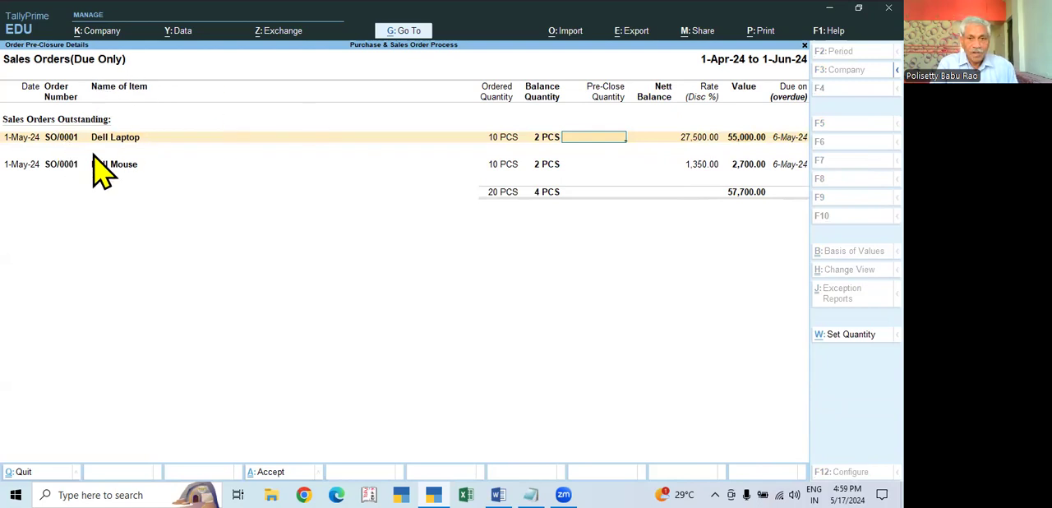
- Set the Dell Laptop line's pre-close quantity to 2 PCS with the closing date 2-Jun-24
text(2)
key(Return)
key(Return)
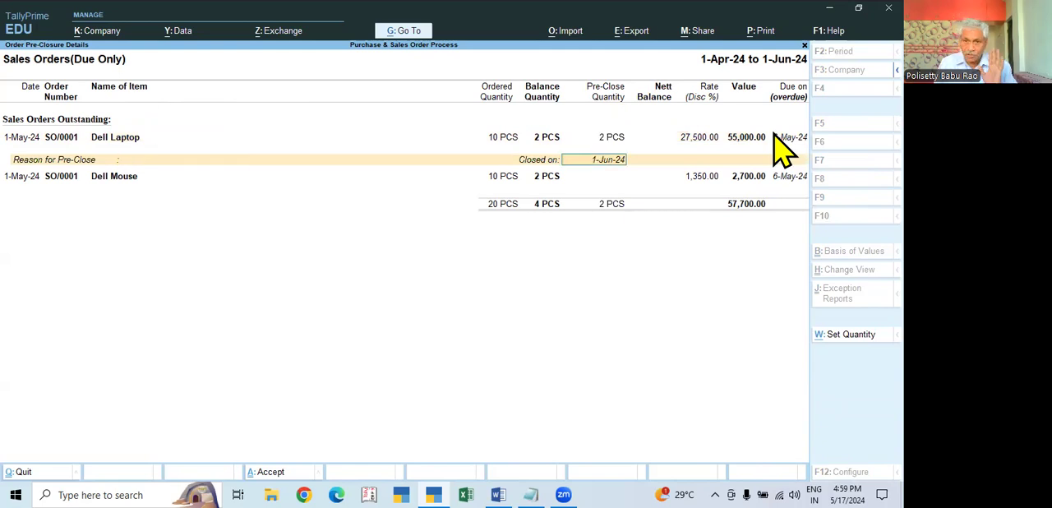
text(2.4)
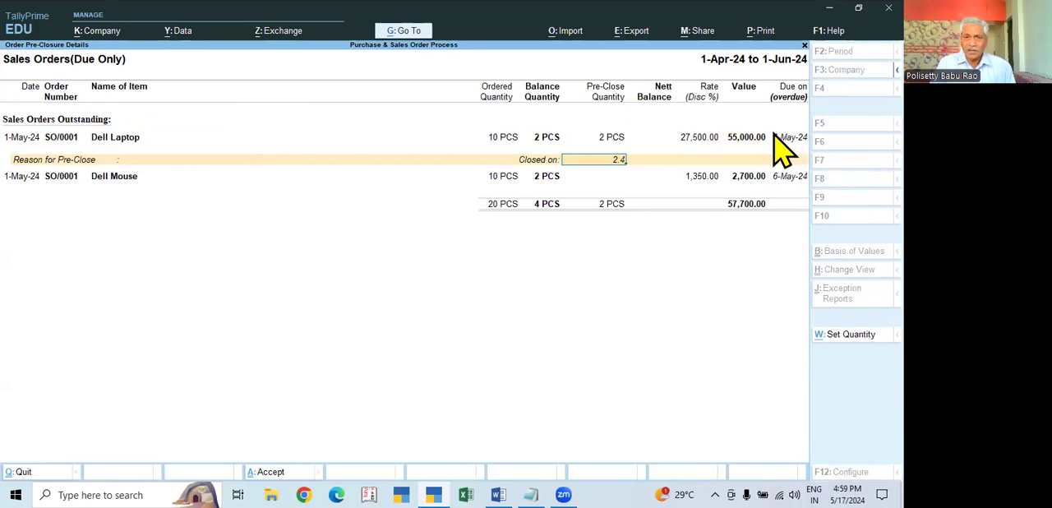
key(BackSpace)
key(BackSpace)
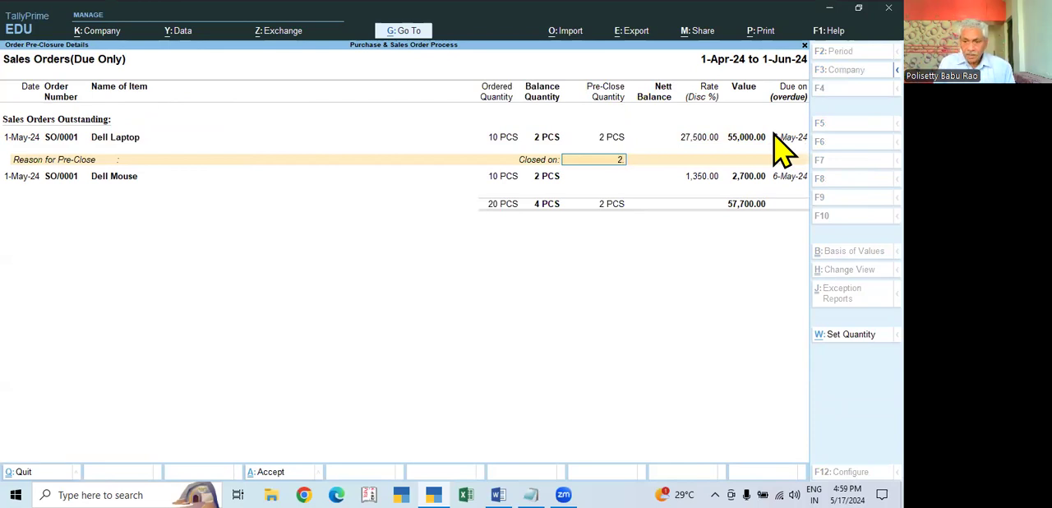
key(Return)
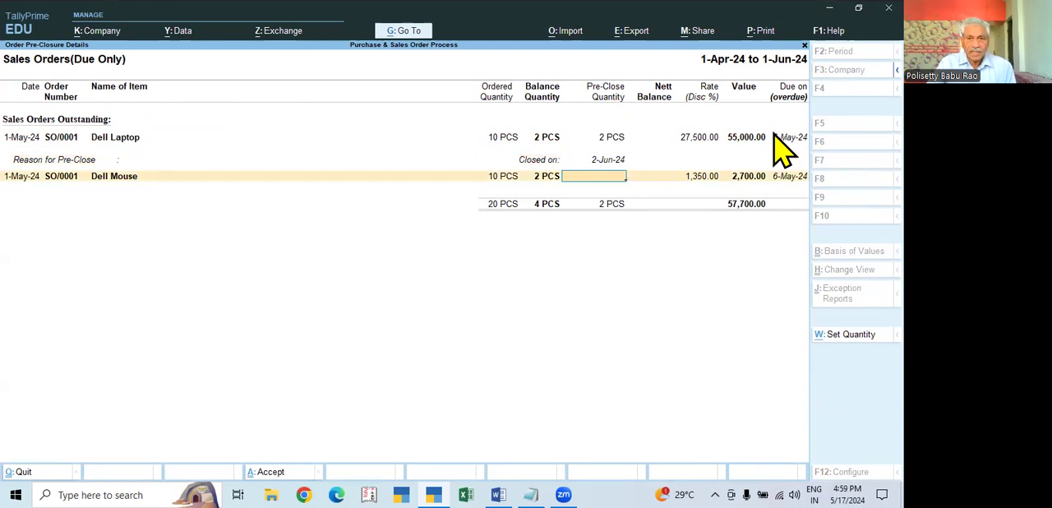
click(610, 159)
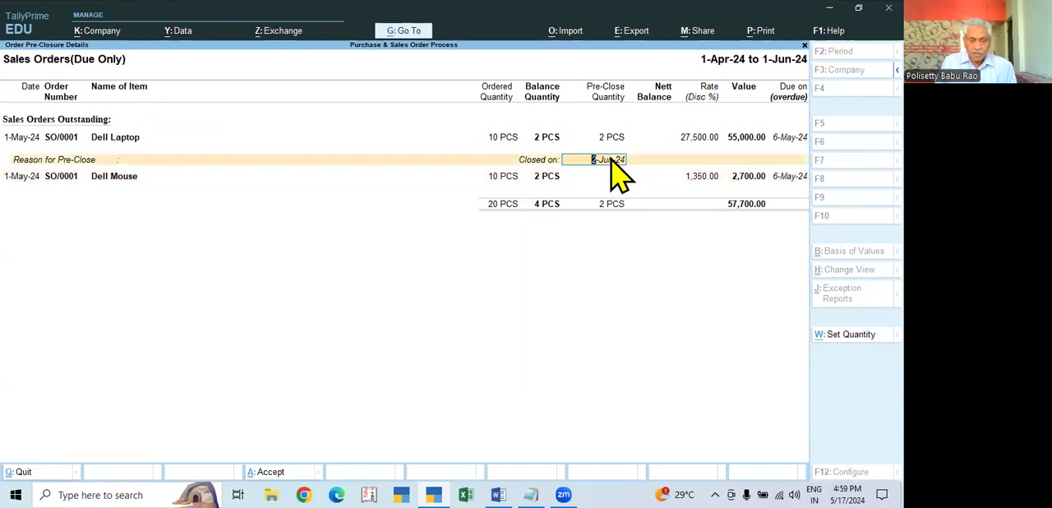
key(Return)
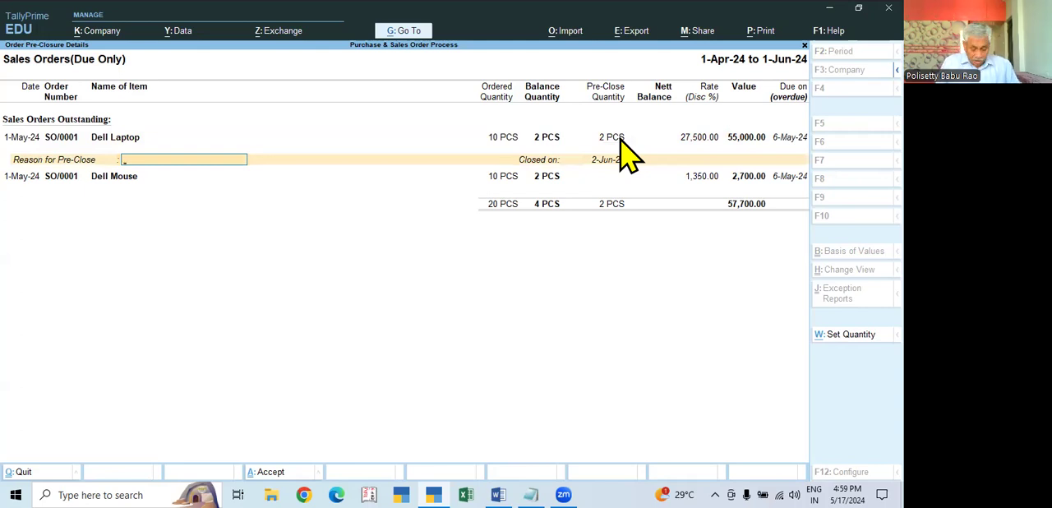
- Enter "out of stock" as the reason for pre-closing the Dell Laptop order, keeping its closing date
text(not require)
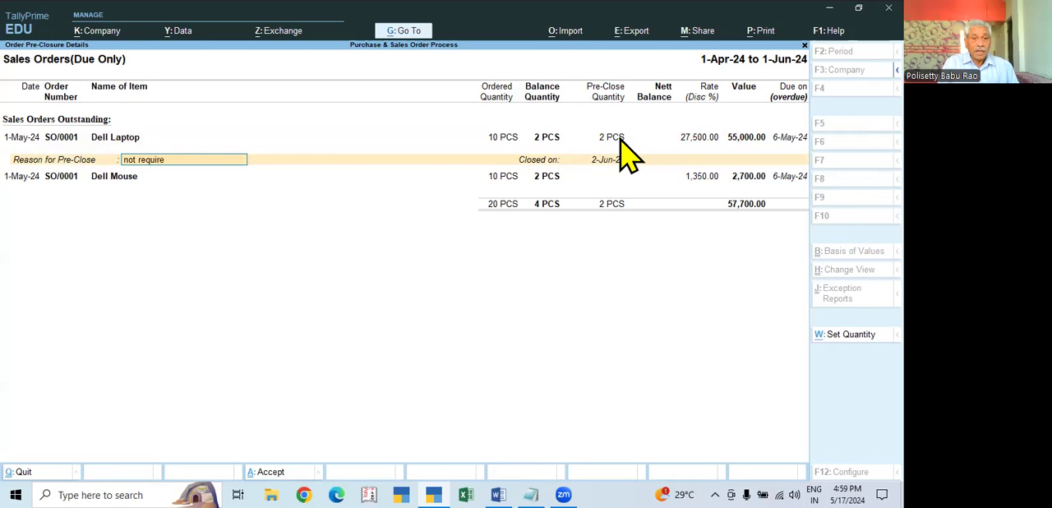
key(BackSpace)
key(BackSpace)
key(BackSpace)
key(BackSpace)
key(BackSpace)
key(BackSpace)
key(BackSpace)
key(BackSpace)
key(BackSpace)
key(BackSpace)
key(BackSpace)
key(BackSpace)
text(out of stock)
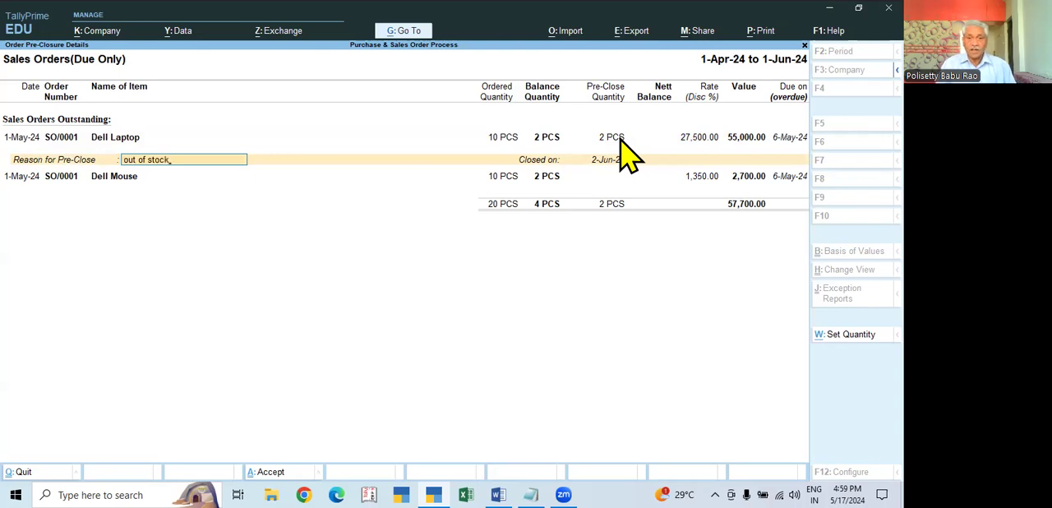
key(Return)
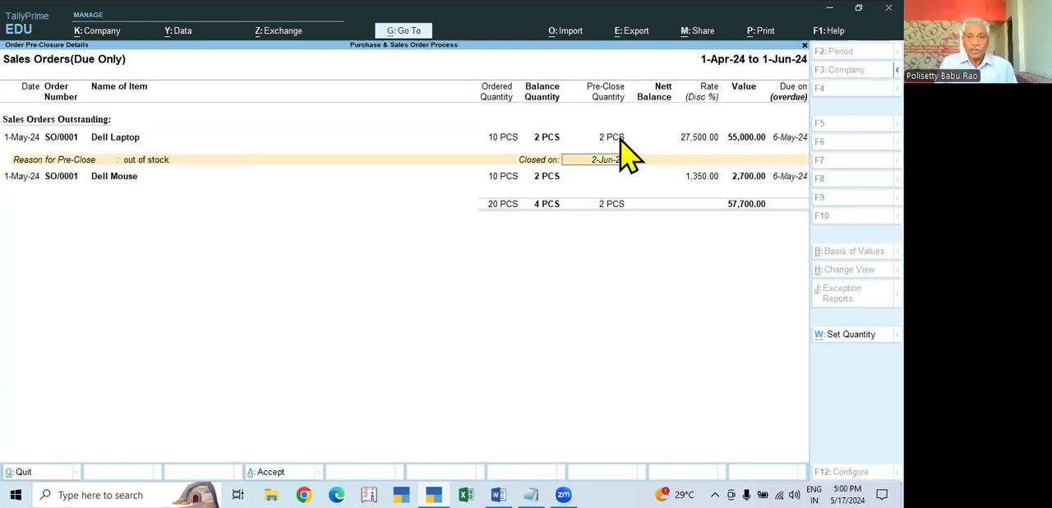
key(Return)
- Pre-close 2 PCS of Dell Mouse with the reason "out of stock" dated 2-Jun-24, and accept the order pre-closure
text(2)
key(BackSpace)
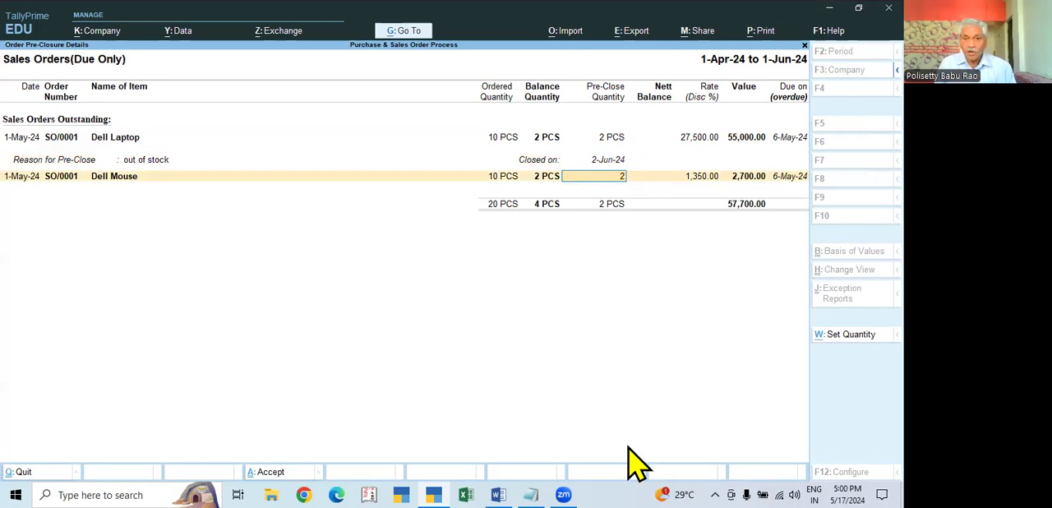
key(Return)
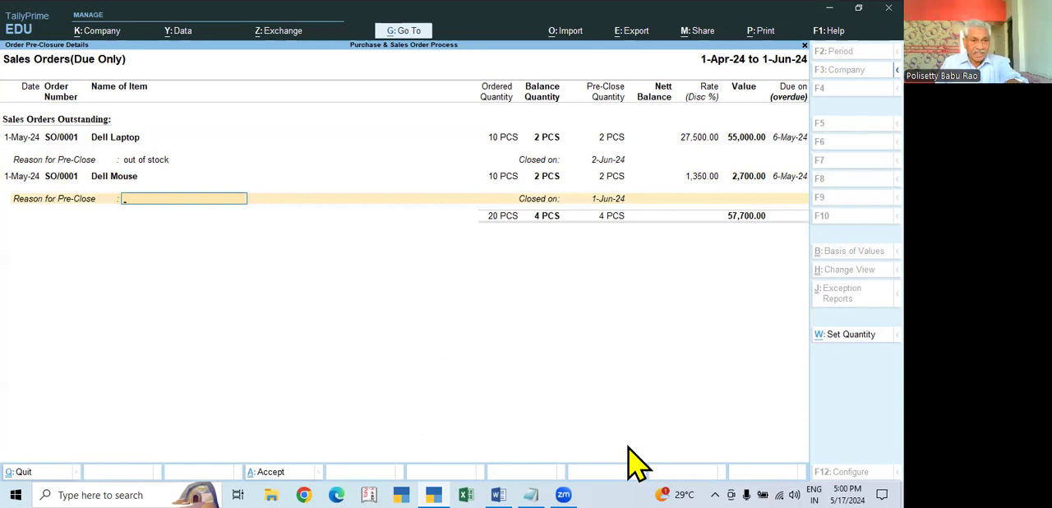
text(n)
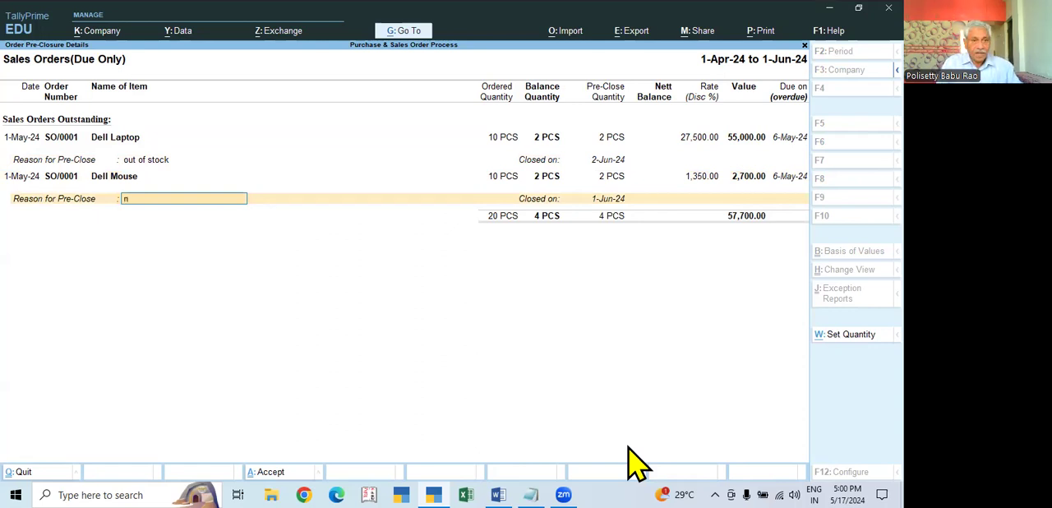
text(out of stock)
key(Return)
text(2.6)
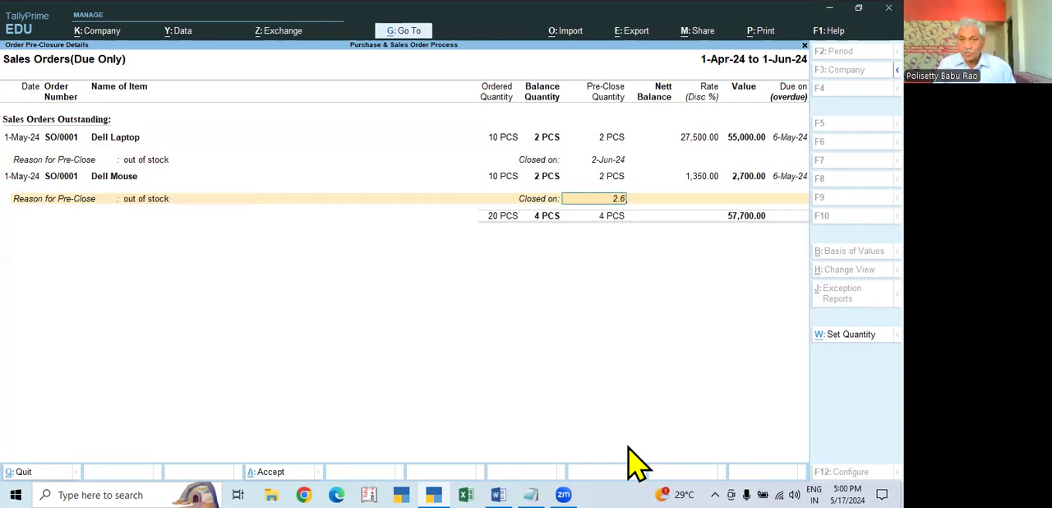
key(Return)
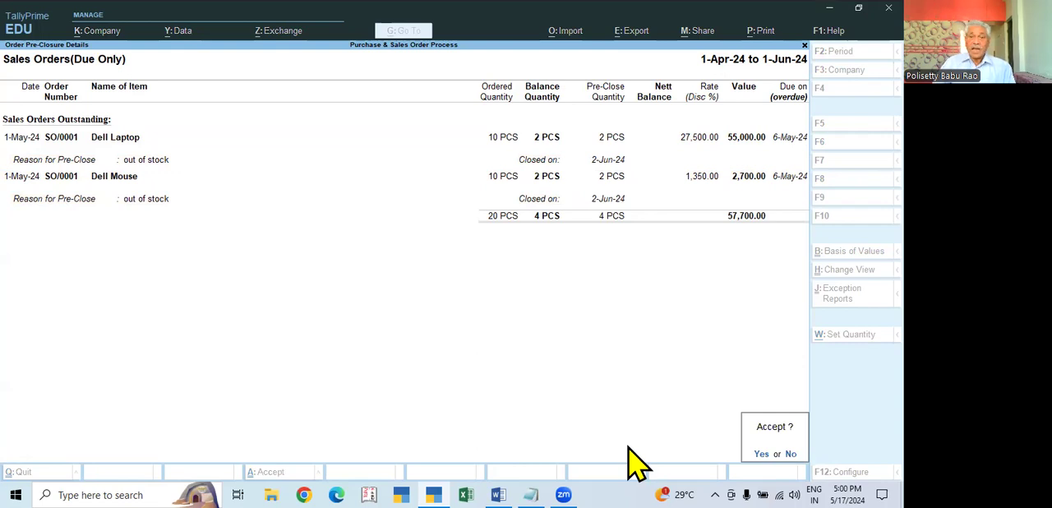
key(Return)
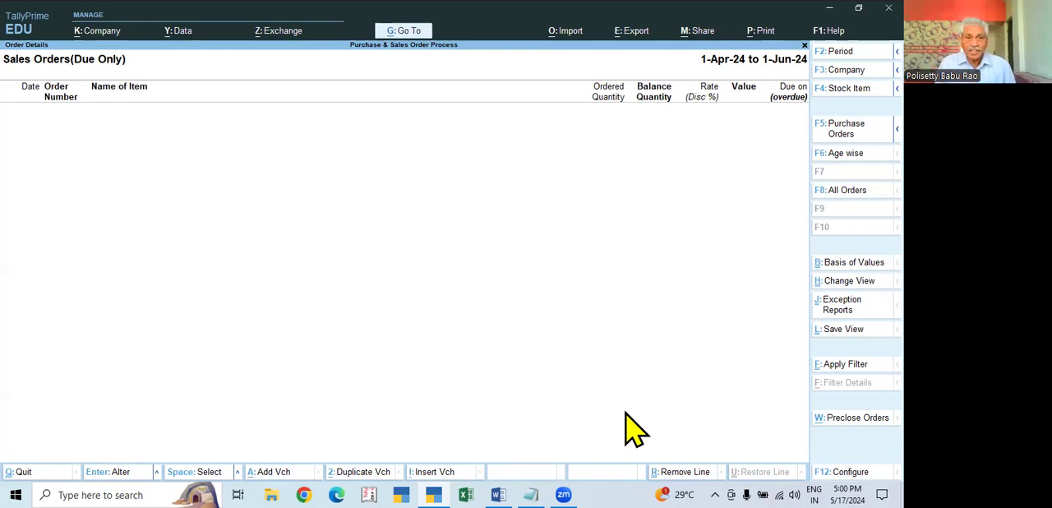
- Check the outstanding purchase orders, both due only and all orders, and return to the Statements of Inventory
key(Escape)
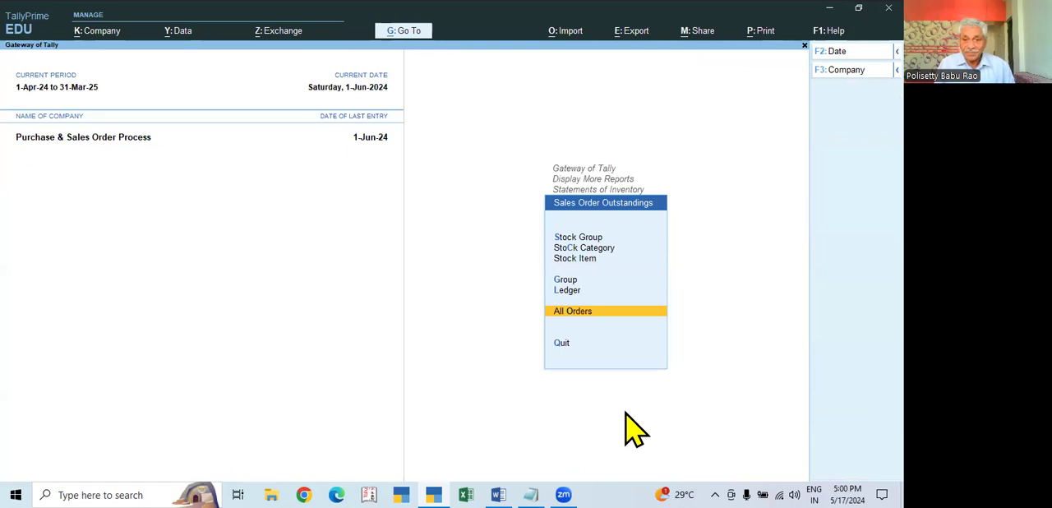
key(Escape)
key(Down)
key(Return)
key(Down)
key(Down)
key(Down)
key(Down)
key(Down)
key(Return)
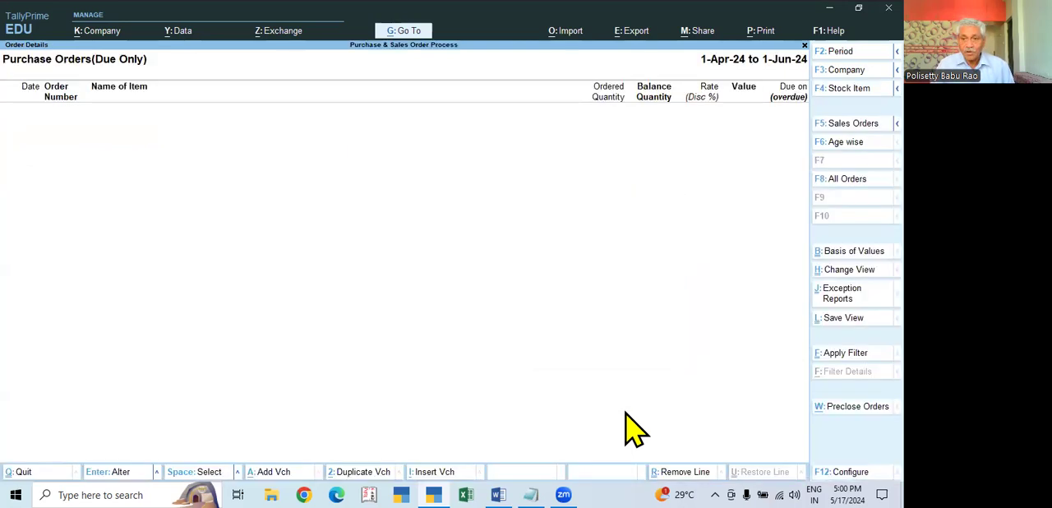
click(843, 181)
key(Escape)
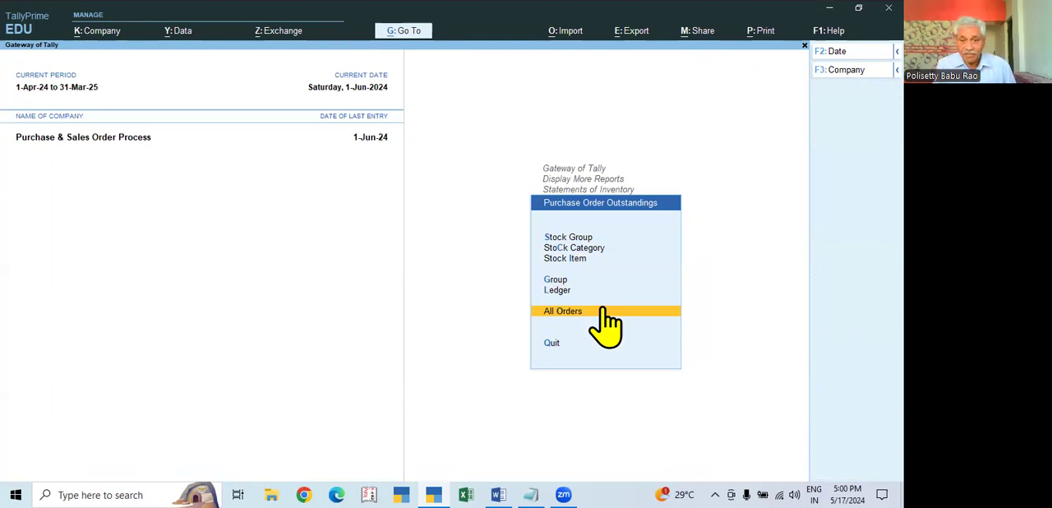
key(Escape)
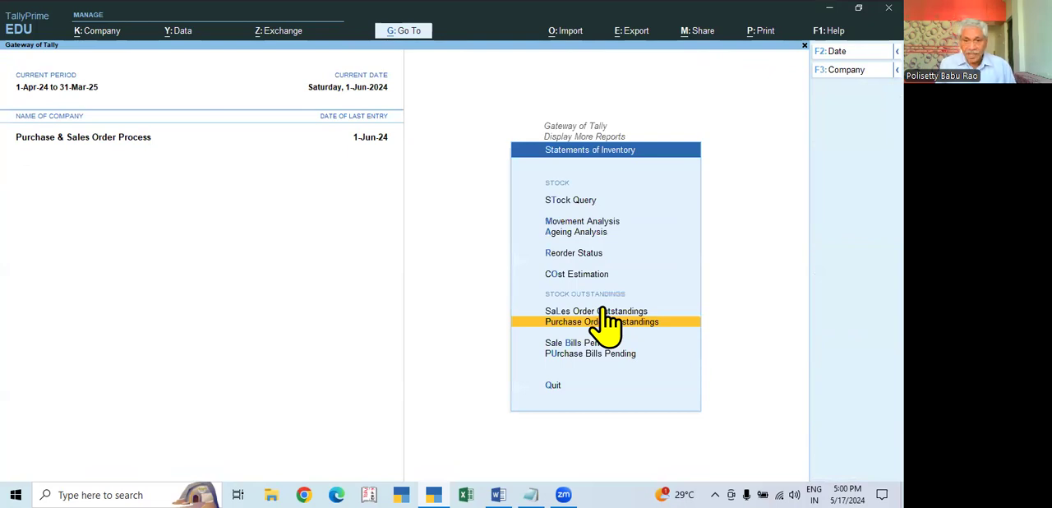
- Recheck the outstanding sales orders, both due only and all orders, and return to the Gateway of Tally
click(604, 311)
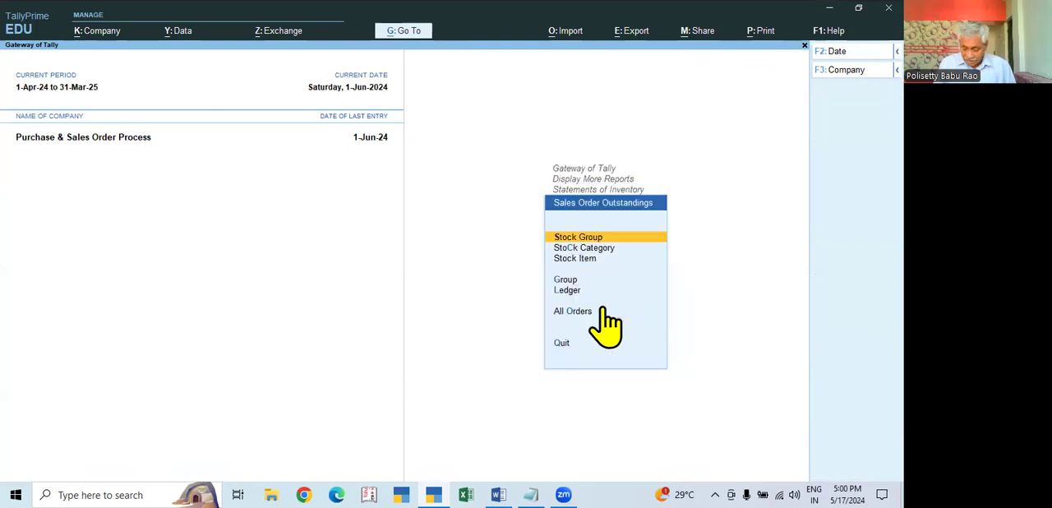
key(Down)
key(Down)
key(Down)
key(Down)
key(Down)
click(604, 310)
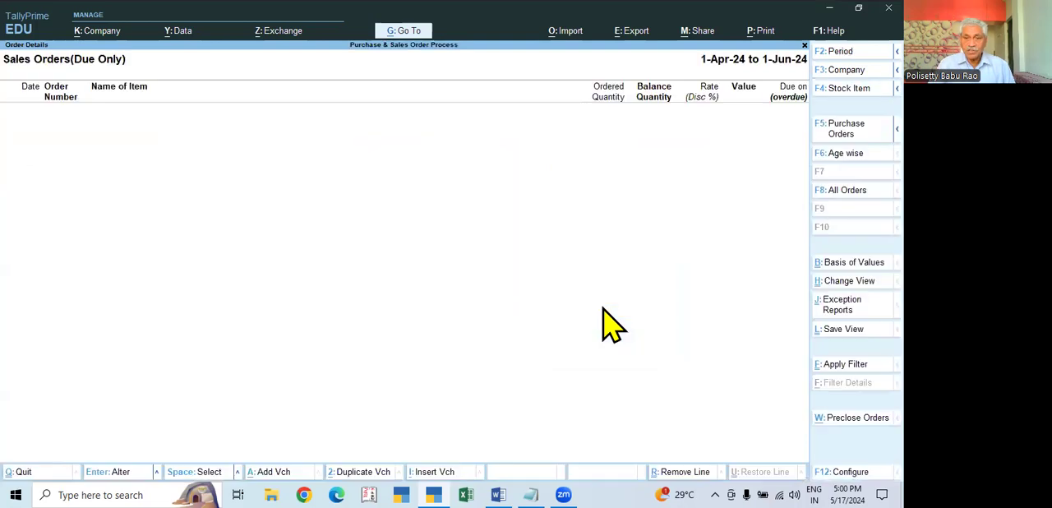
click(843, 194)
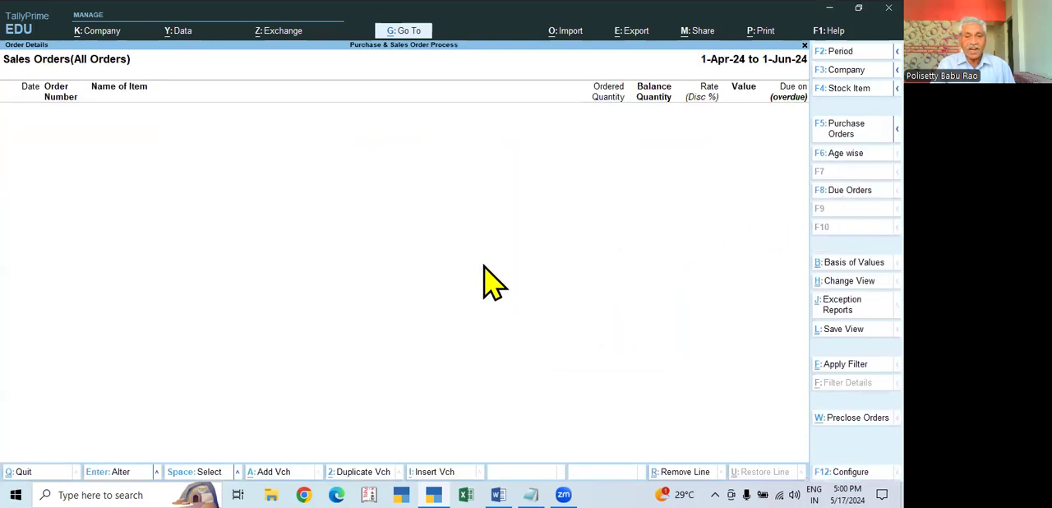
key(Escape)
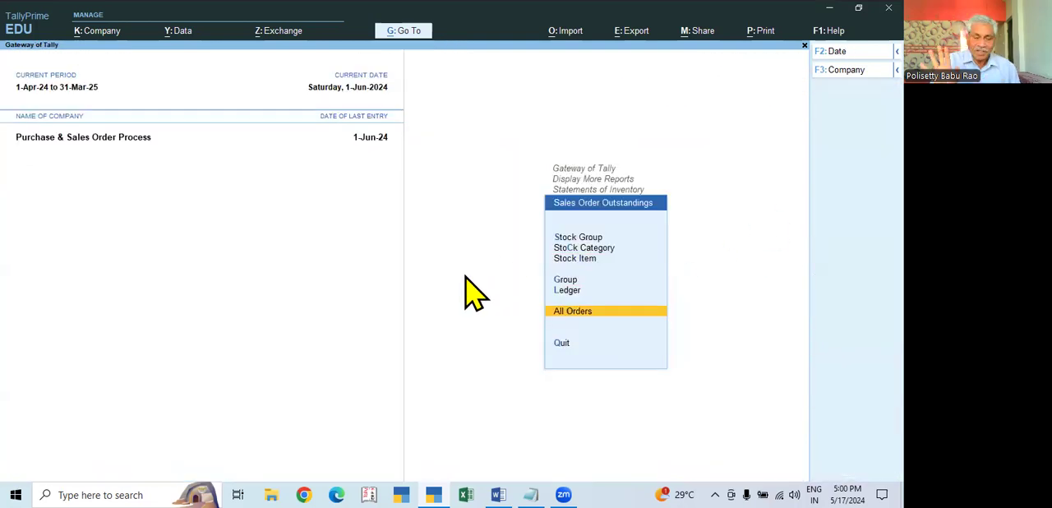
key(Escape)
key(Escape)
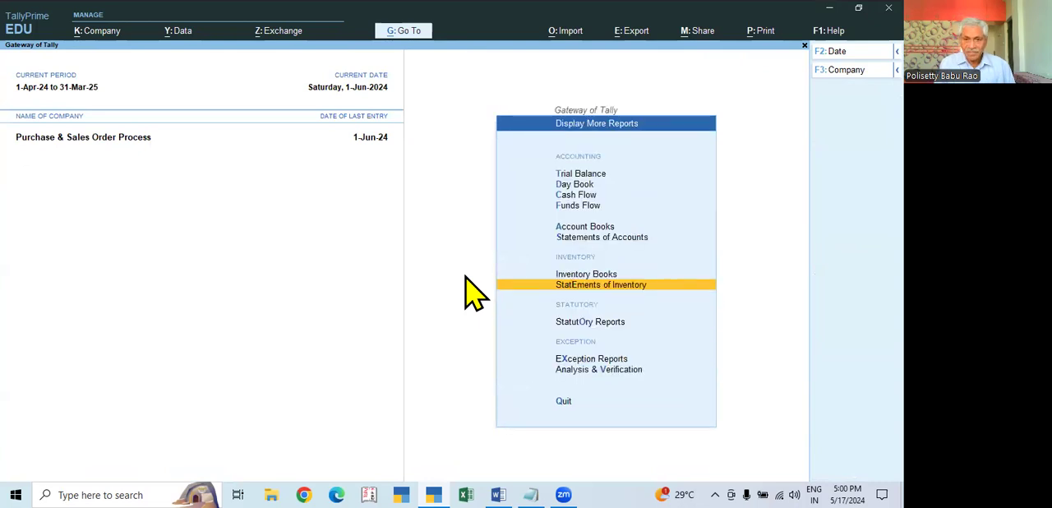
key(Escape)
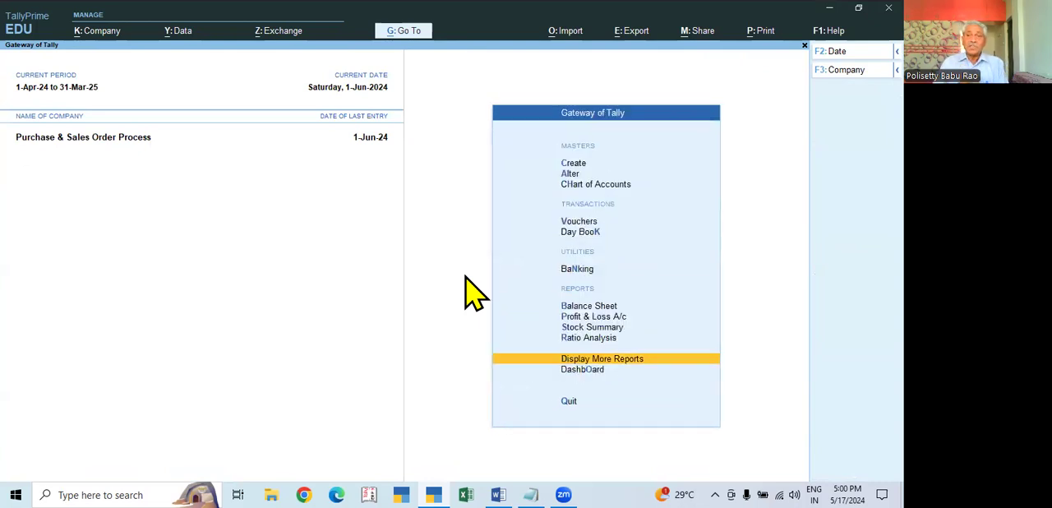